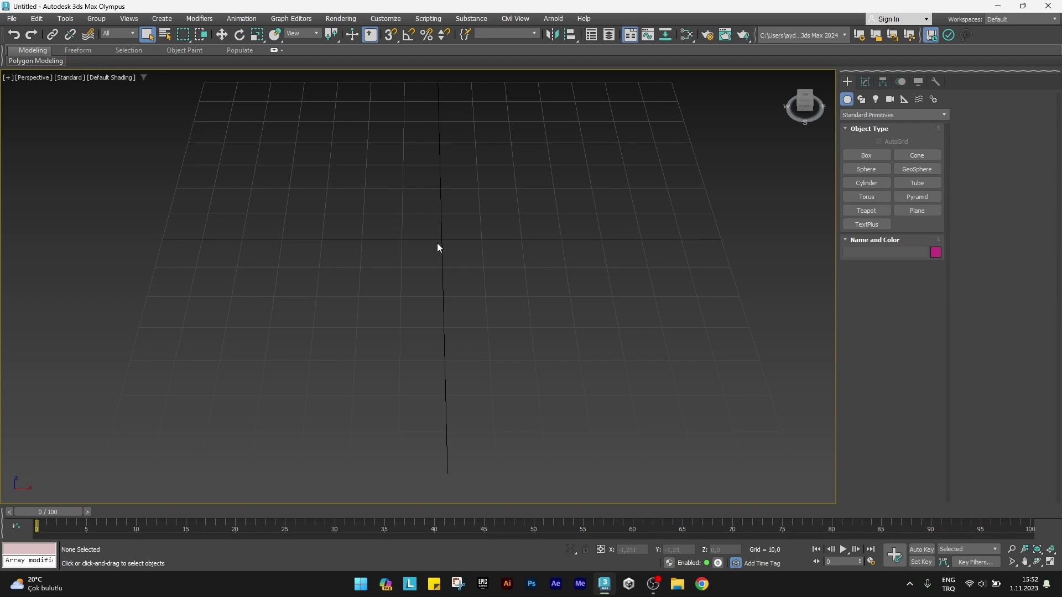
Create a box 12 long, 25 wide and 3 high for the scooter deck.
left_click(856, 156)
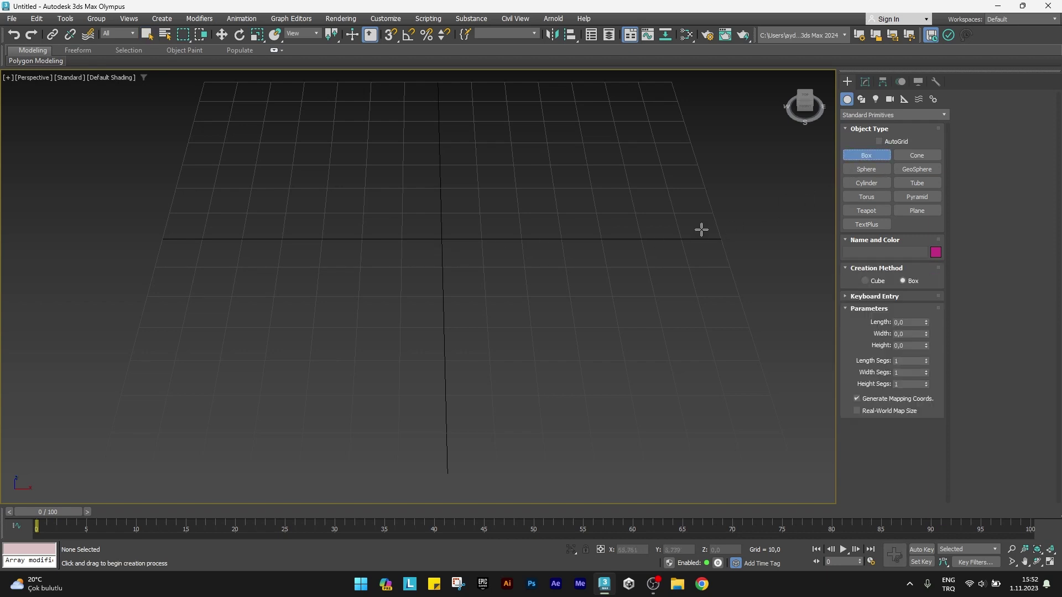
left_click_drag(386, 221, 507, 262)
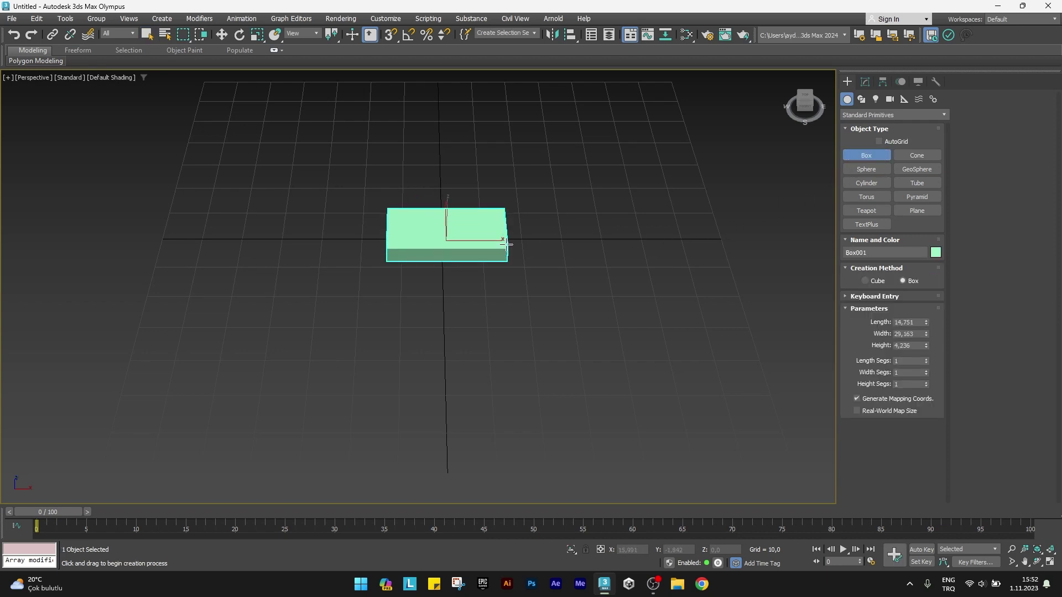
left_click(916, 322)
key("Tab")
type("25")
key("Tab")
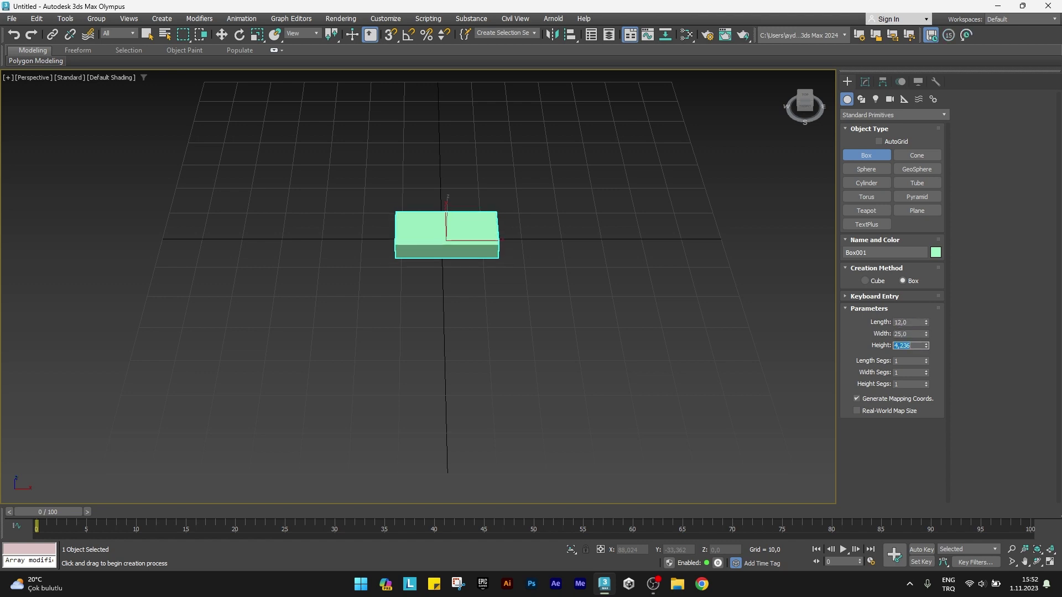
type("3")
key("Return")
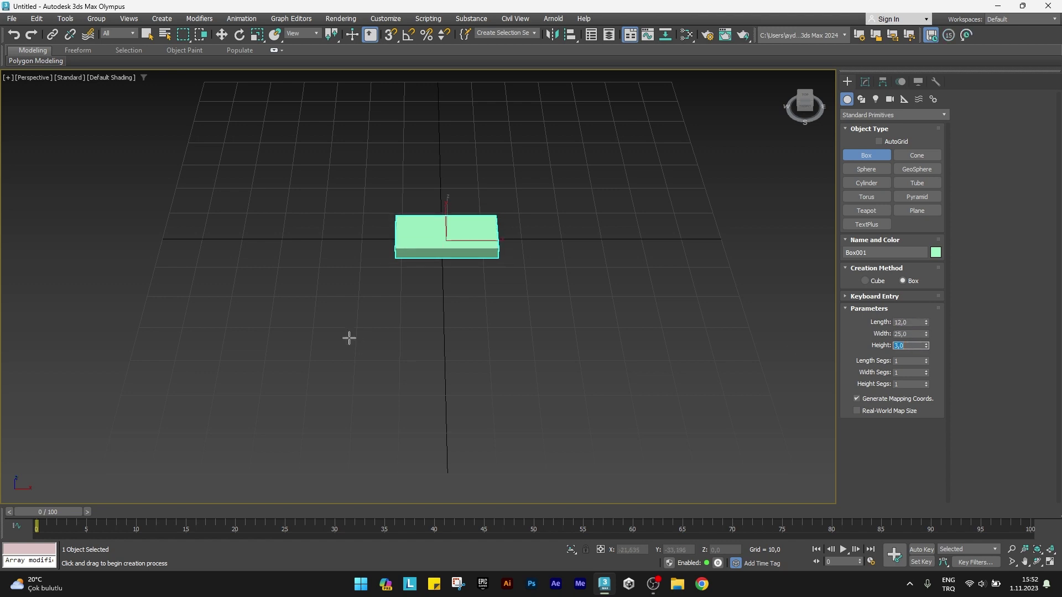
Show edged faces, zoom in on the deck, and display its modifier stack.
key("F4")
key("w")
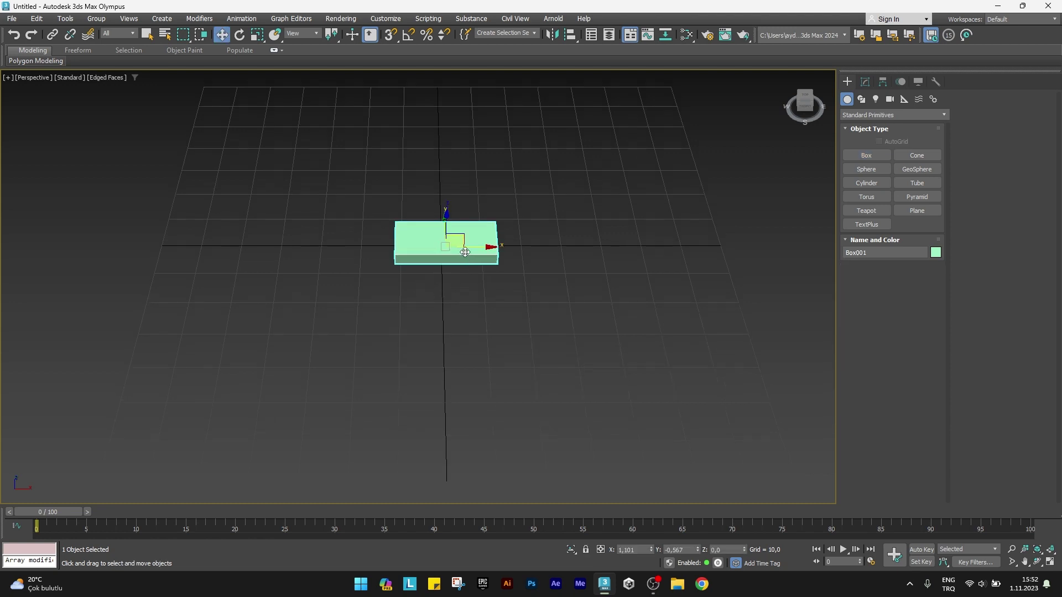
scroll(465, 252, "up", 1)
scroll(464, 253, "up", 3)
scroll(464, 252, "up", 1)
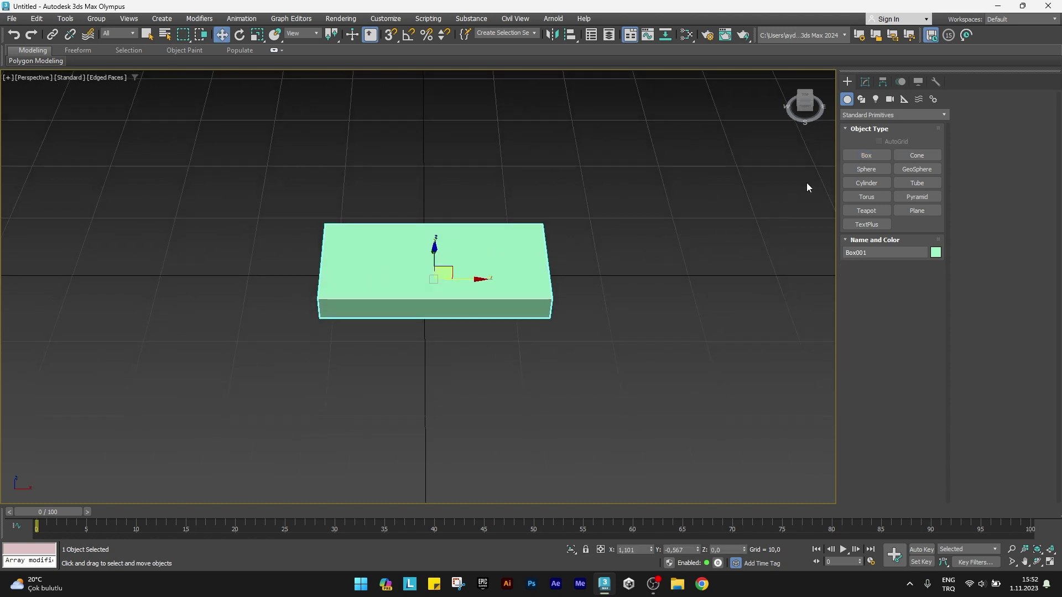
left_click(866, 83)
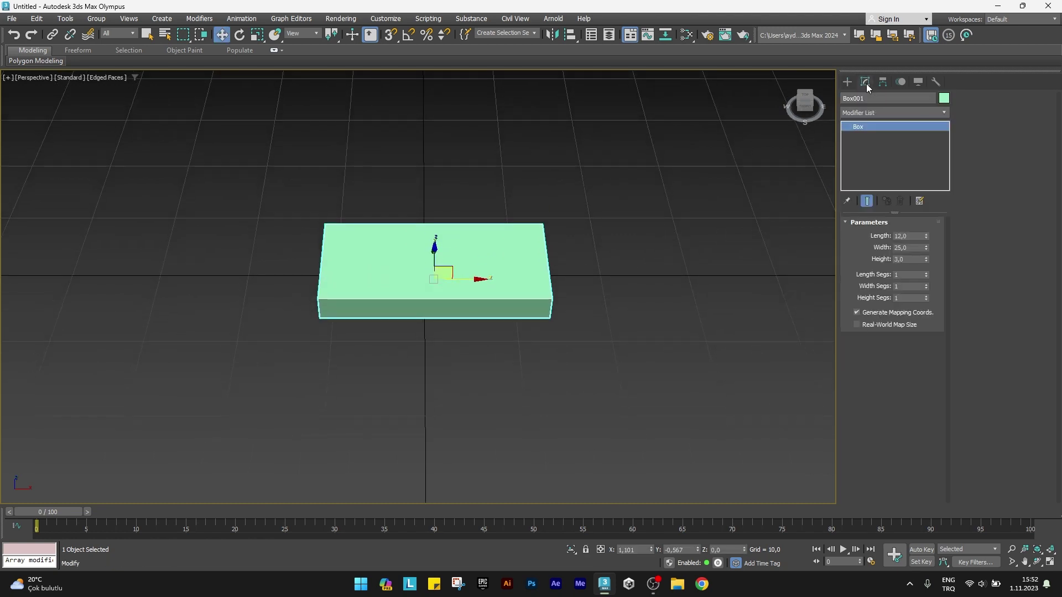
Add Edit Poly to Box001 and chamfer all twelve edges by 0,5.
left_click(874, 115)
type("e")
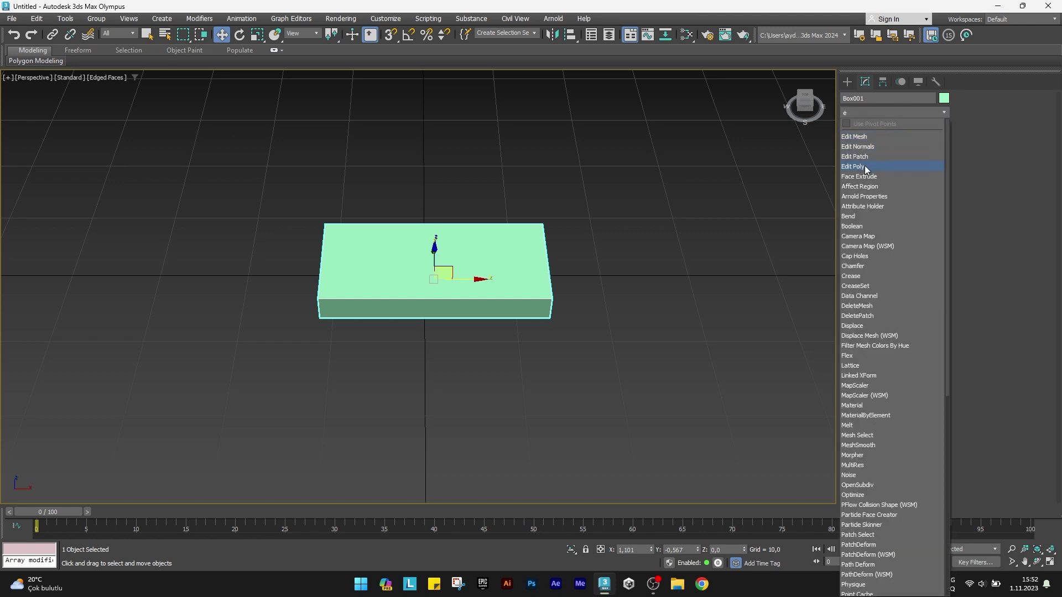
left_click(864, 166)
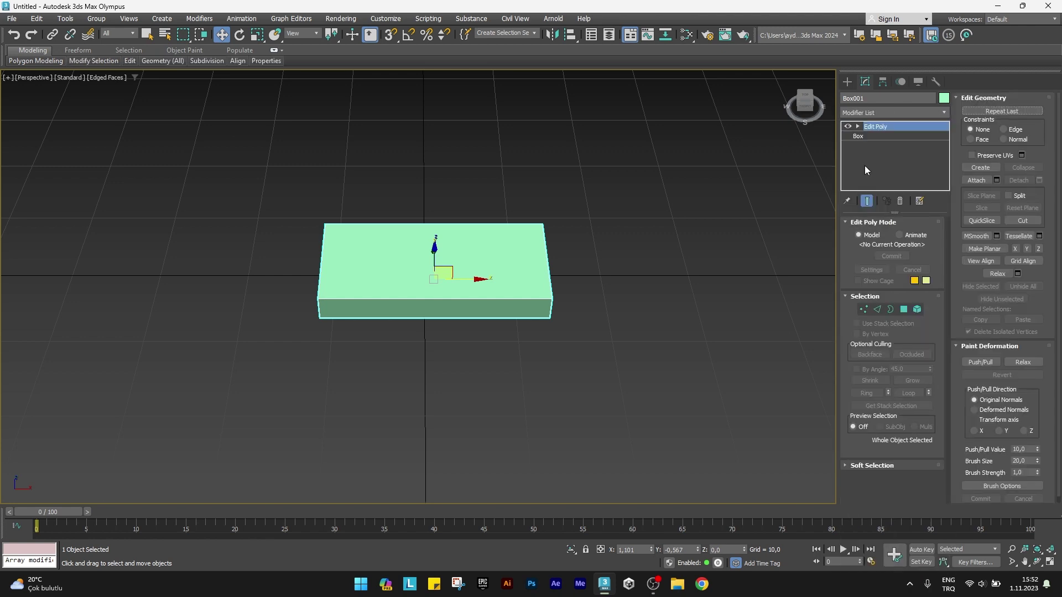
left_click(876, 310)
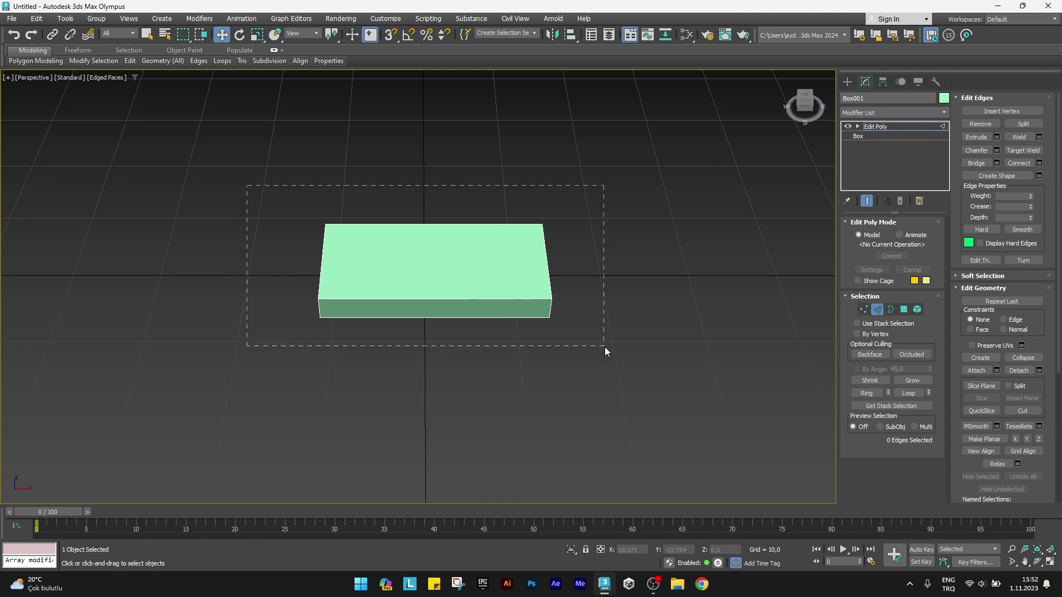
left_click_drag(605, 346, 605, 347)
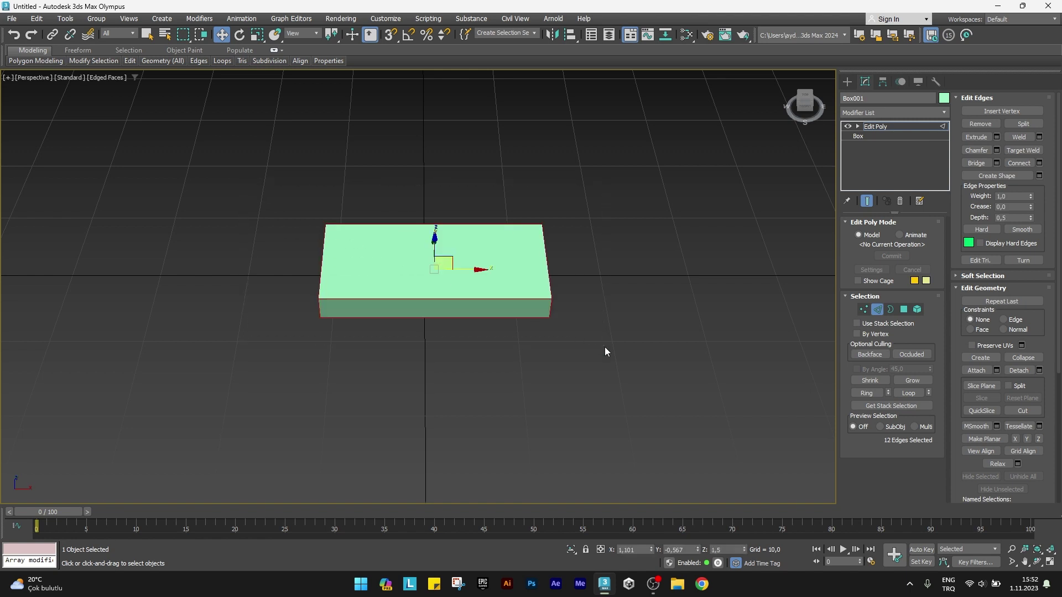
left_click(997, 150)
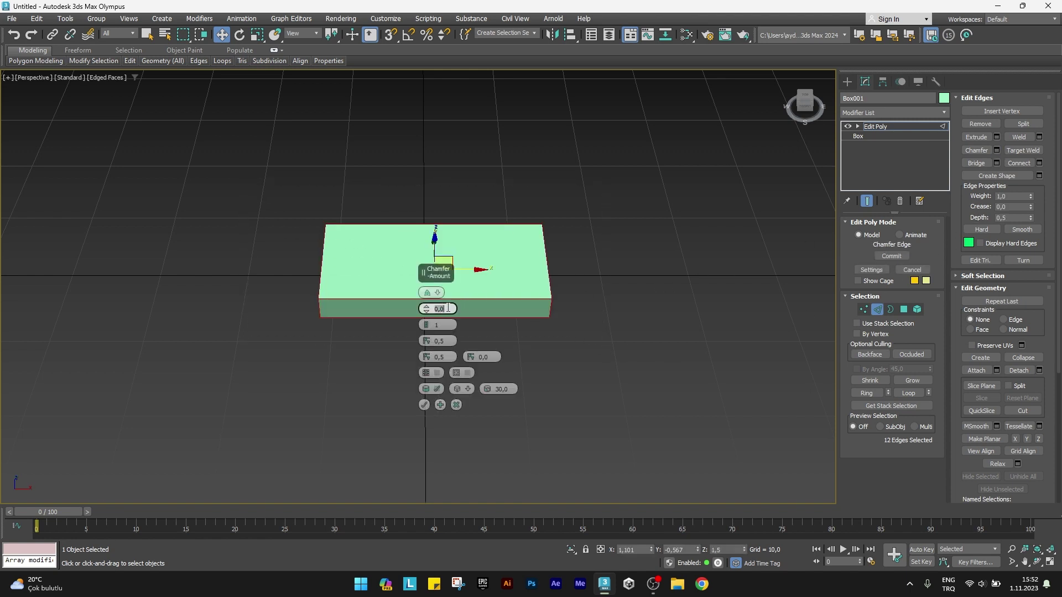
type("0,5")
key("Return")
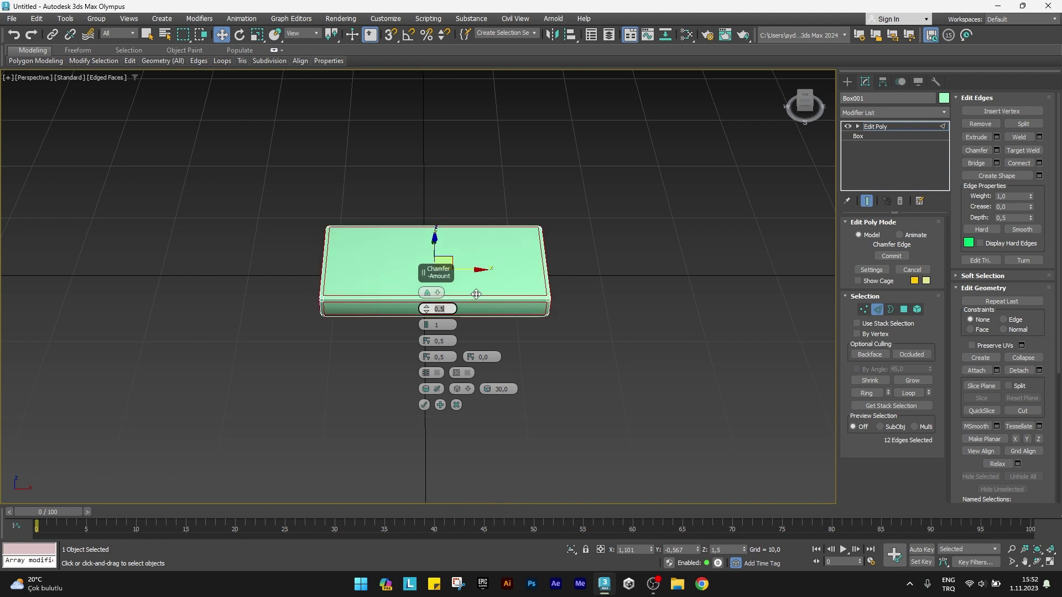
left_click(425, 405)
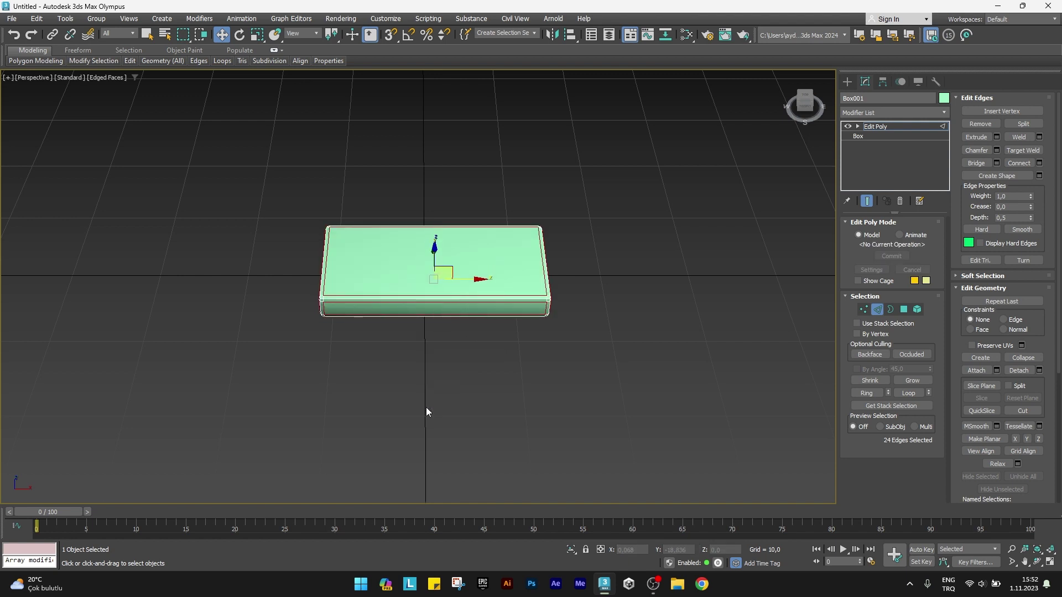
Set the deck's object colour to cyan.
left_click(943, 98)
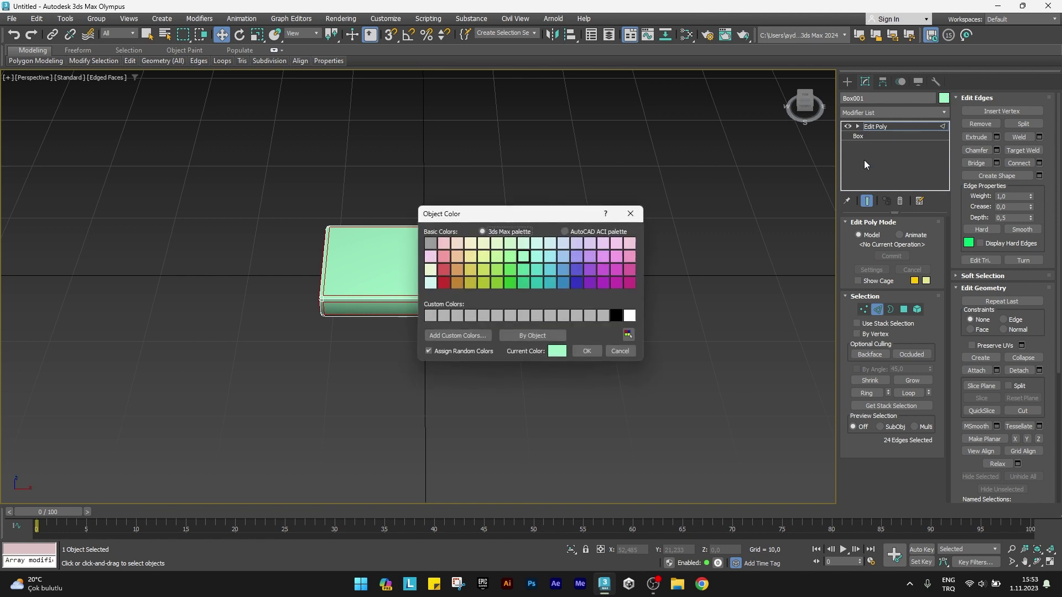
left_click(549, 270)
left_click(586, 350)
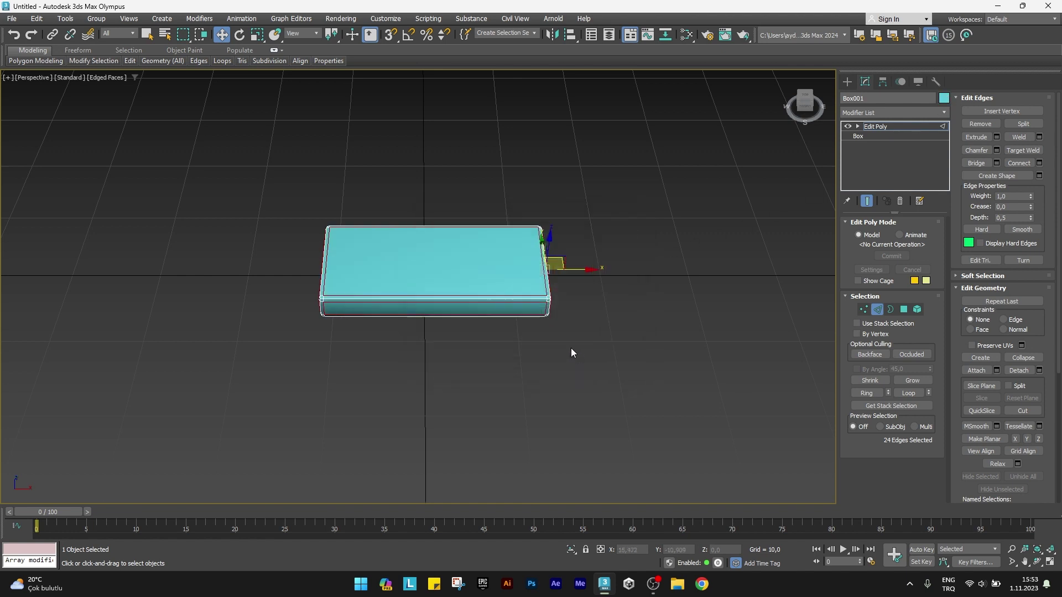
middle_click_drag(479, 294, 380, 283)
Clone the deck as Box002 beside the original and show its base Box parameters.
left_click(877, 309)
left_click_drag(373, 285, 613, 286, "shift")
left_click(533, 338)
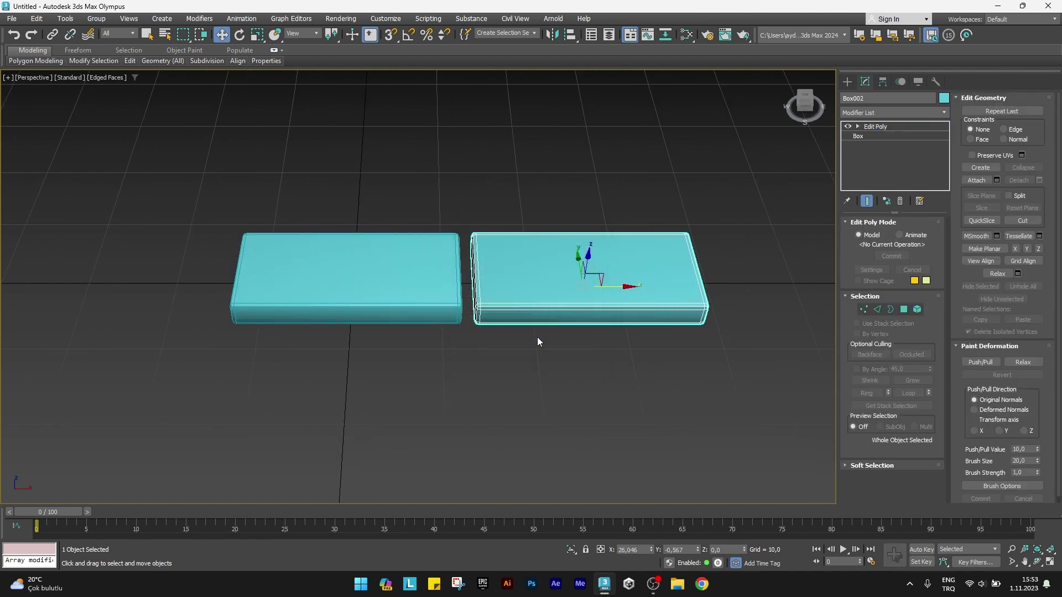
left_click(860, 136)
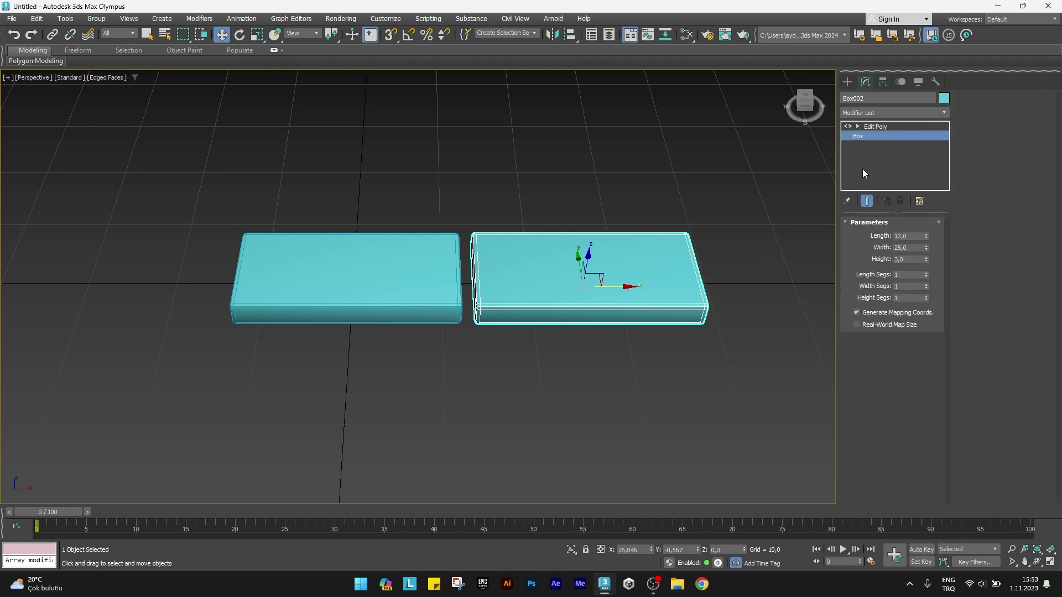
Resize Box002 to length 2, width 15 and height 2.
double_click(915, 236)
key("Tab")
type("5")
key("Tab")
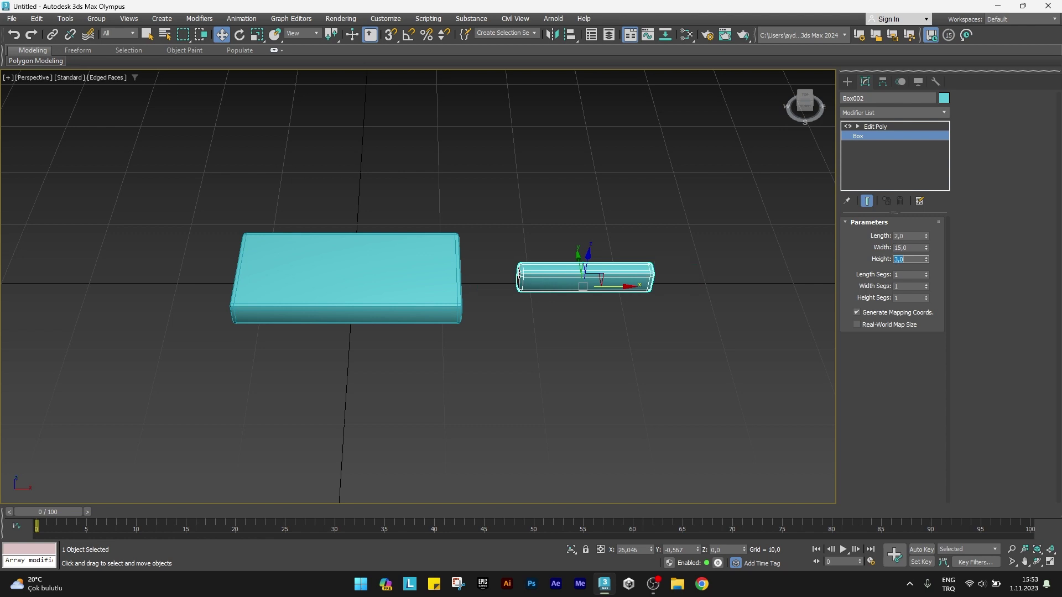
type("2")
key("Return")
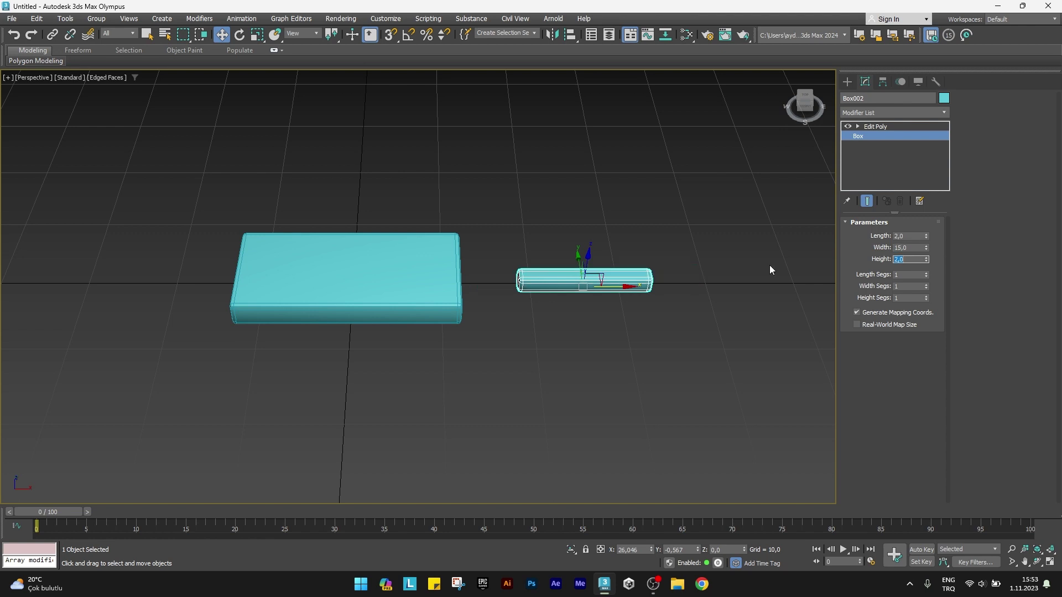
Position the bar at one end of the deck using Front and Left views.
key("f")
scroll(436, 280, "up", 3)
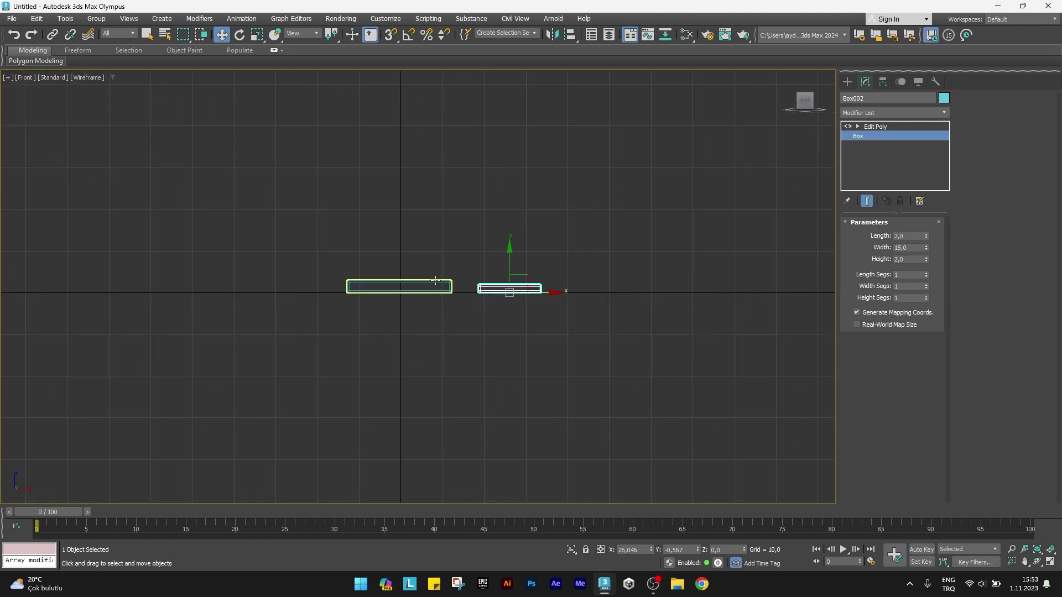
scroll(465, 279, "up", 5)
scroll(584, 299, "up", 2)
left_click_drag(715, 334, 557, 322)
key("l")
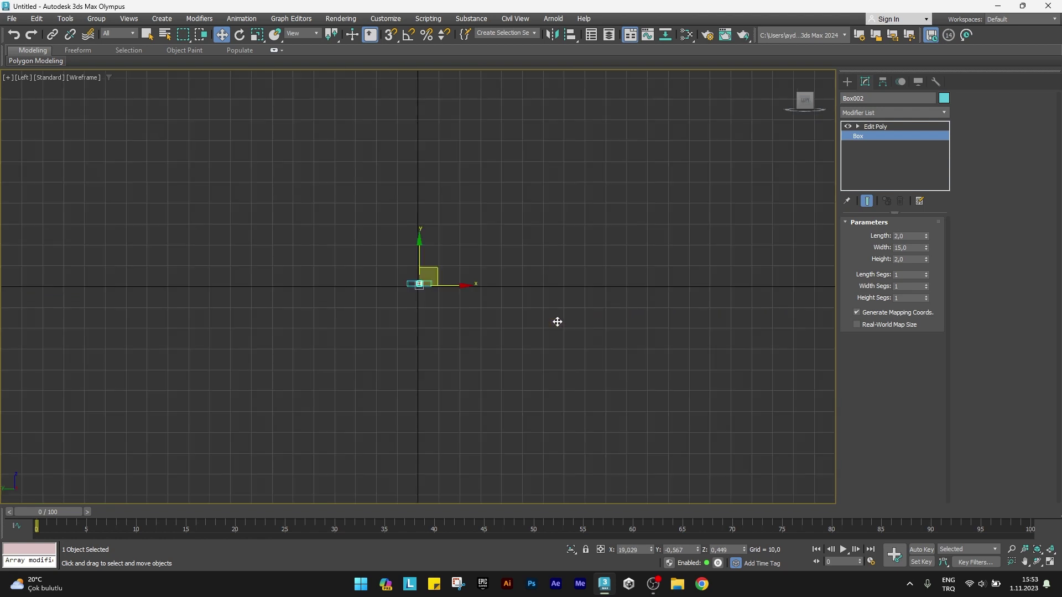
scroll(436, 289, "up", 2)
scroll(429, 288, "up", 3)
scroll(422, 287, "up", 3)
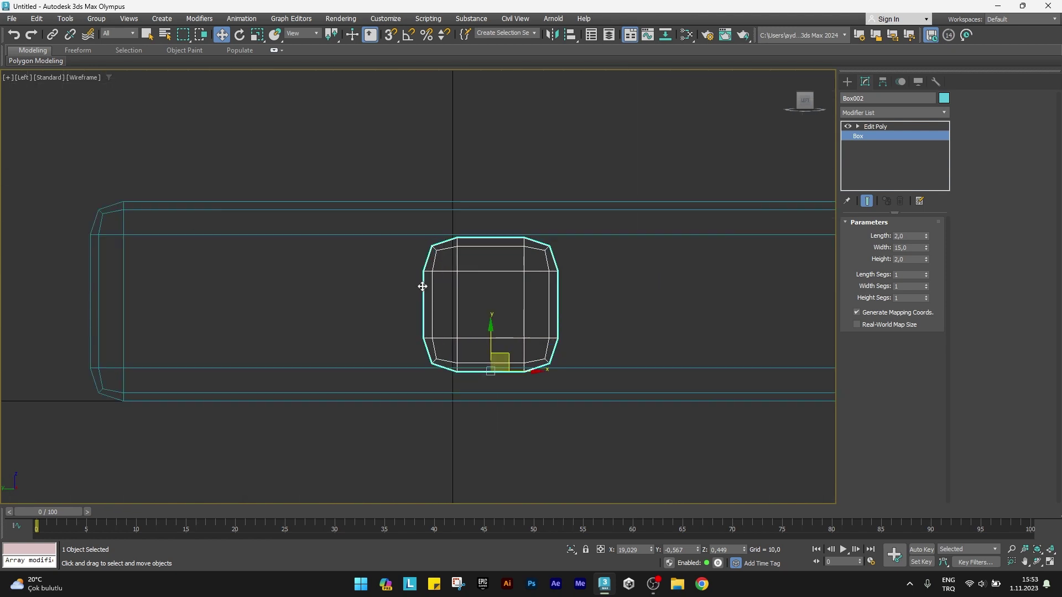
left_click_drag(489, 328, 487, 323)
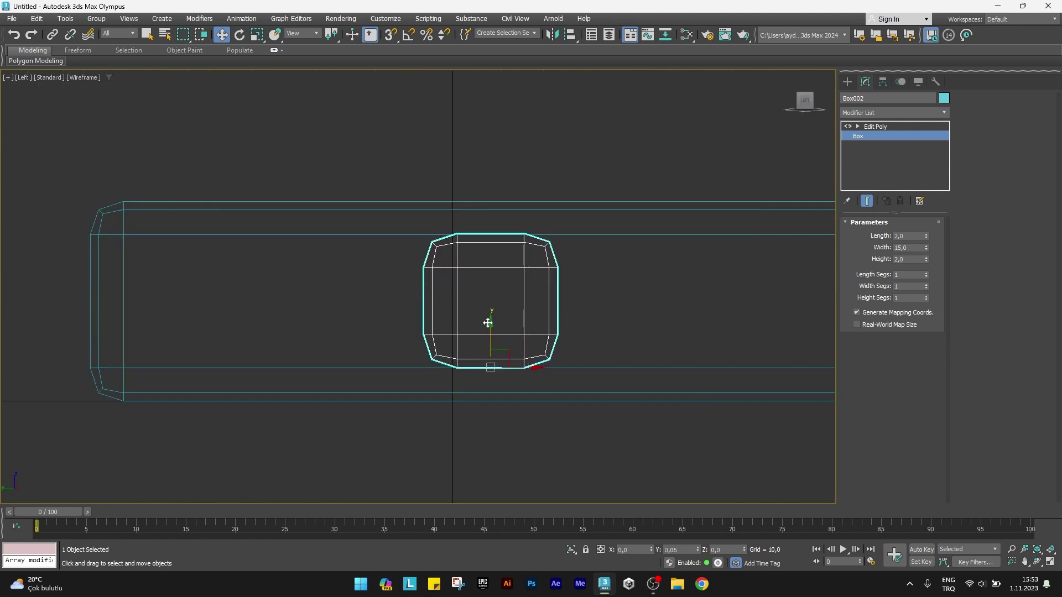
mouse_move(525, 367)
left_mouse_down()
mouse_move(226, 367)
mouse_move(545, 373)
left_mouse_up()
scroll(245, 365, "down", 3)
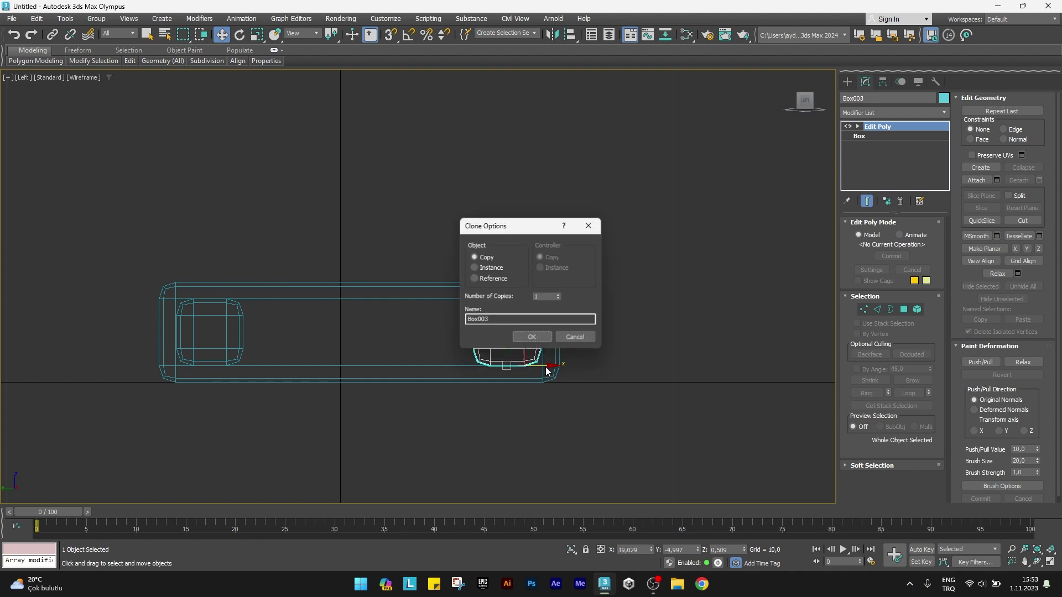
Clone the bar as Box003 and move it to the deck's other side.
left_click(516, 339)
middle_click_drag(387, 332, 443, 329)
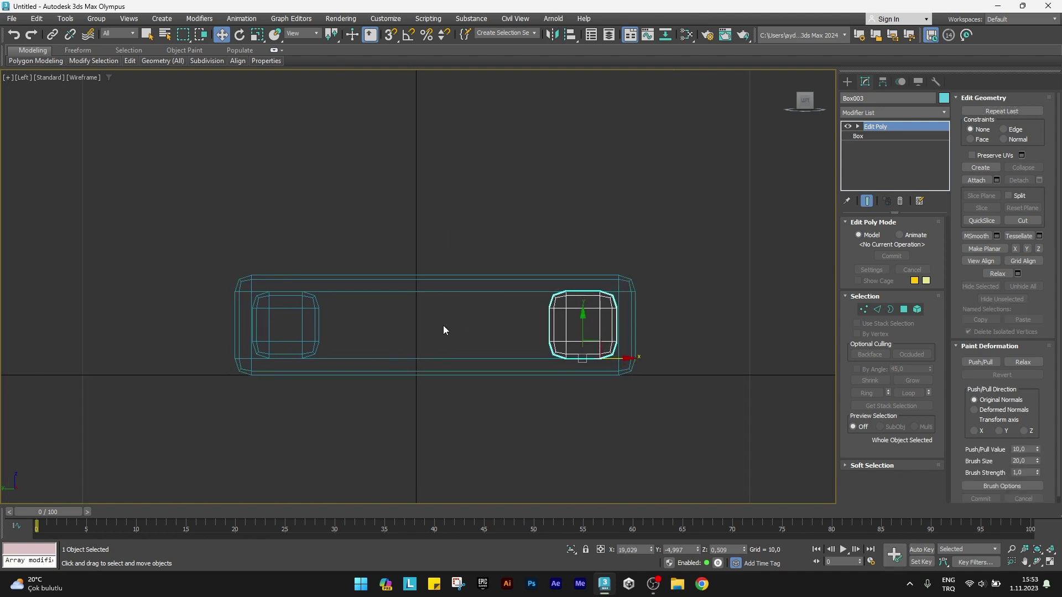
key("p")
scroll(525, 277, "up", 3)
scroll(542, 276, "up", 3)
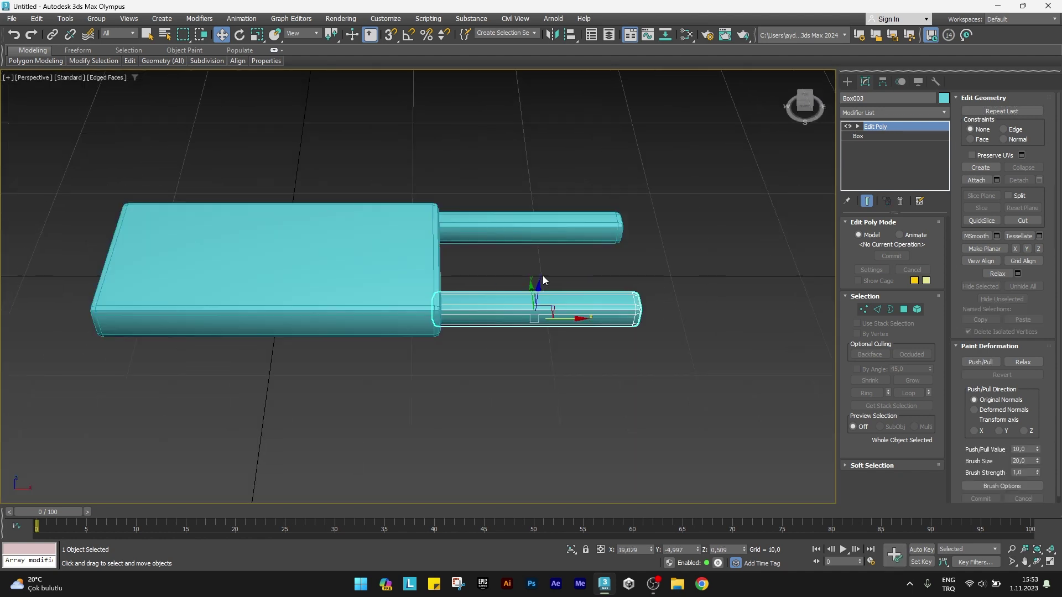
middle_click_drag(548, 285, 597, 297)
Select the deck and drag a copy of it upward.
left_click(458, 280)
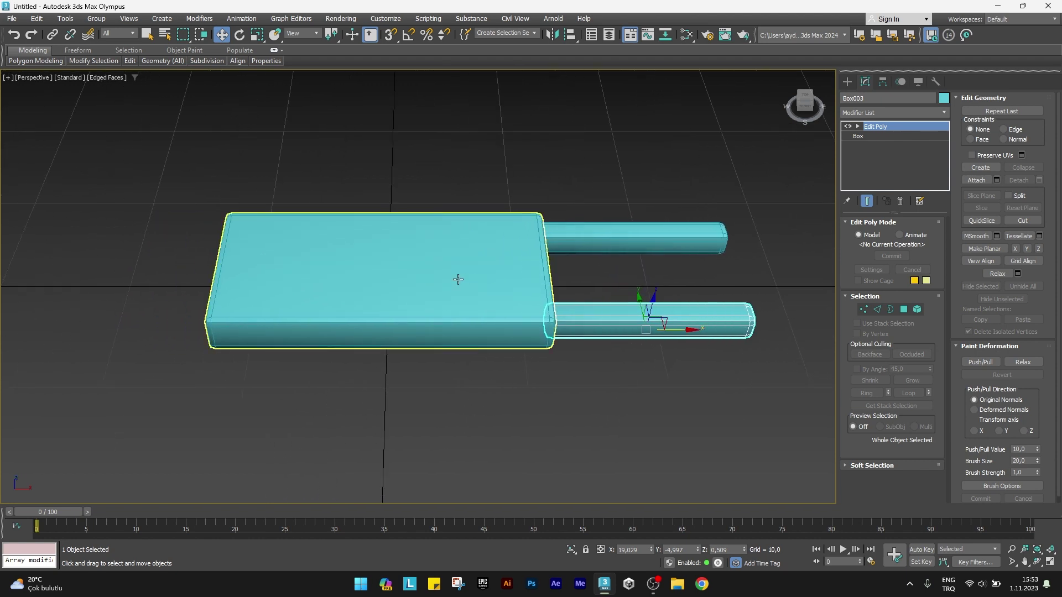
scroll(459, 279, "up", 1)
middle_click_drag(458, 280, 447, 265, "alt")
left_click_drag(384, 256, 381, 176, "shift")
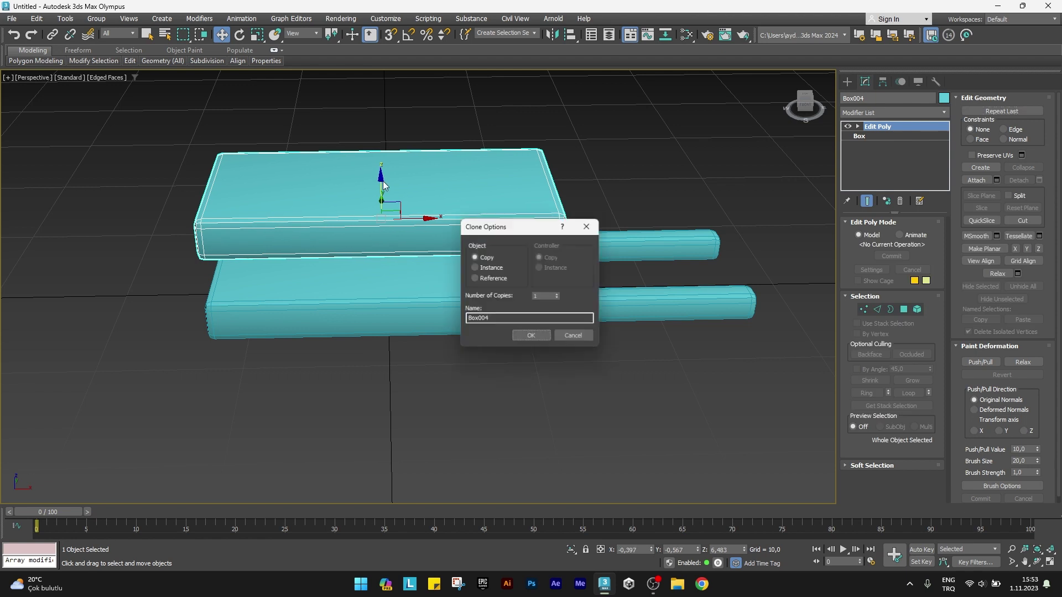
Create the raised deck copy Box004 and slide it to the right.
left_click(525, 339)
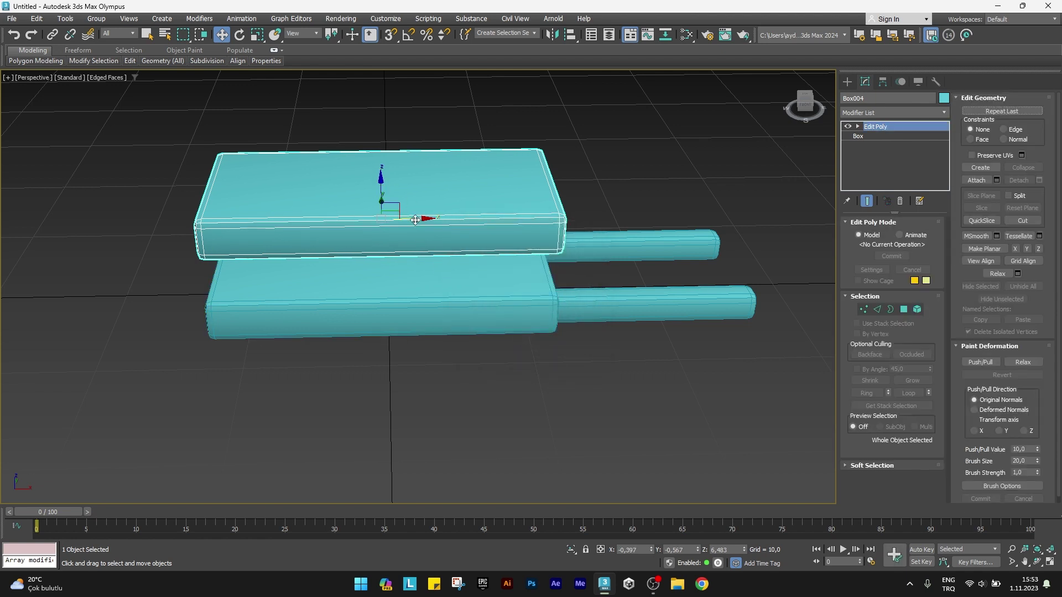
left_click_drag(410, 219, 553, 231)
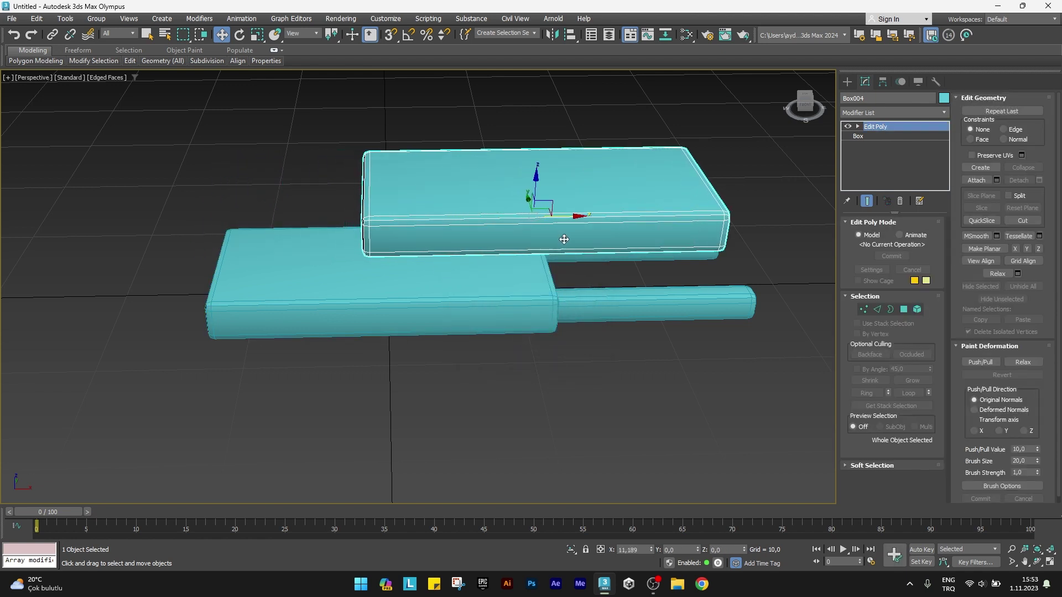
middle_click_drag(553, 231, 552, 280)
Resize Box004 to length 6 and width 17, returning to Edit Poly.
left_click(884, 136)
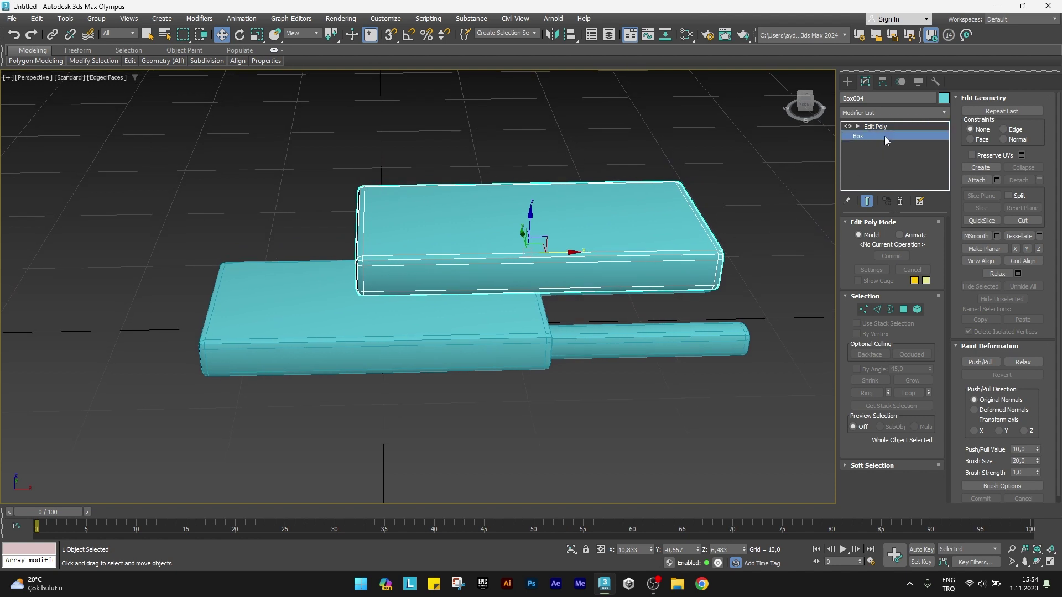
double_click(918, 235)
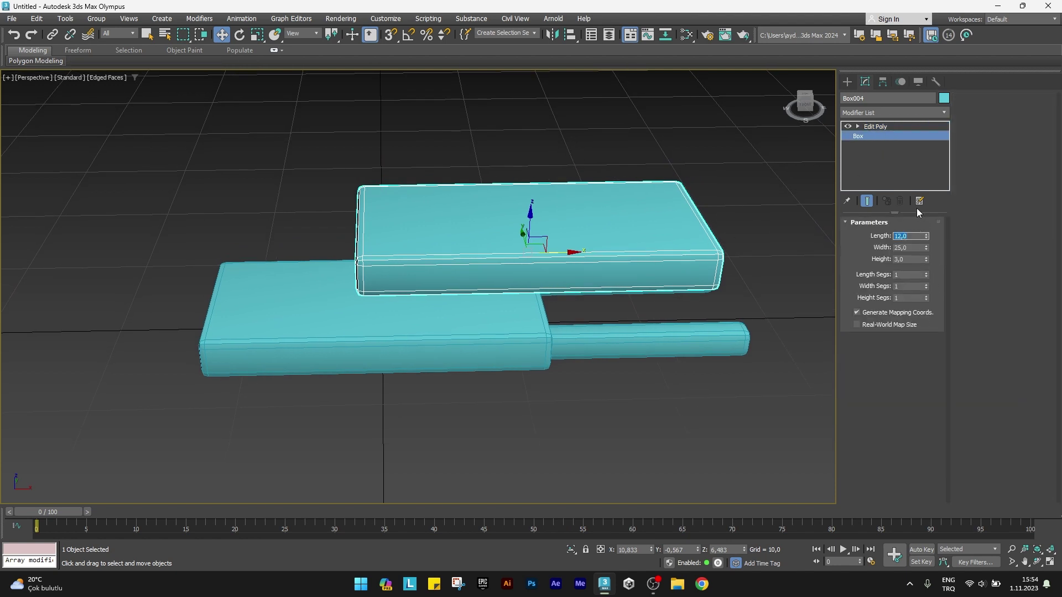
type("6")
key("Tab")
type("7")
key("Tab")
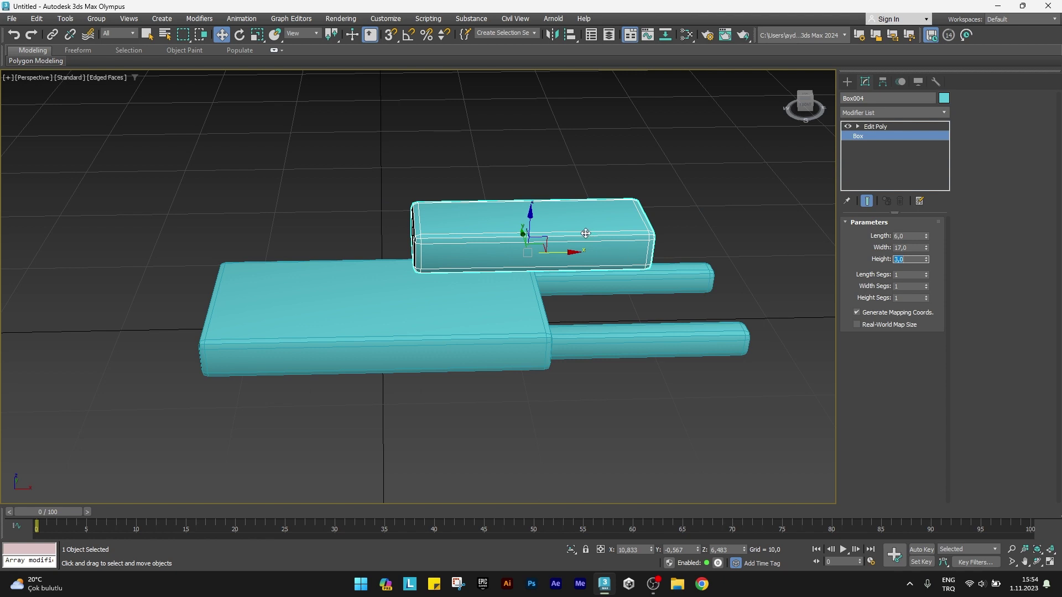
scroll(558, 277, "up", 2)
scroll(558, 282, "up", 3)
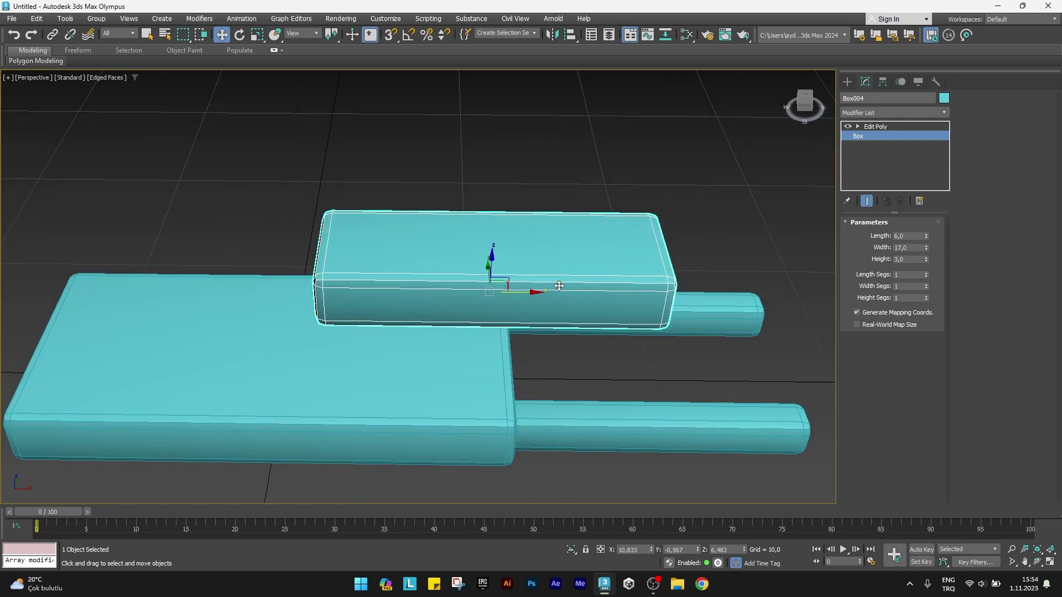
scroll(559, 286, "down", 3)
left_click(875, 126)
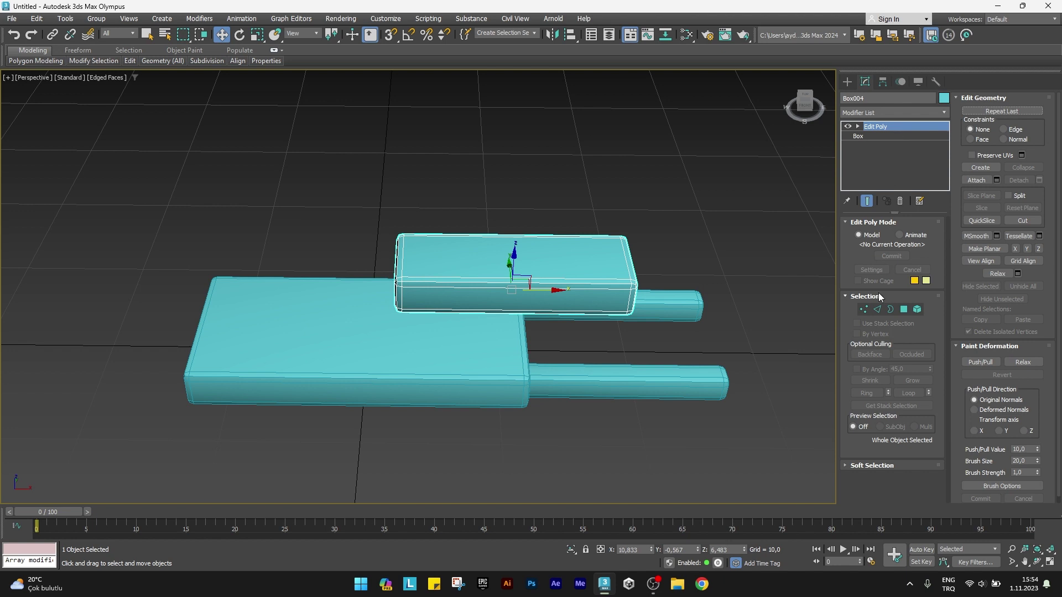
Connect Box004's lengthwise edges with five evenly spaced edge loops.
left_click(880, 310)
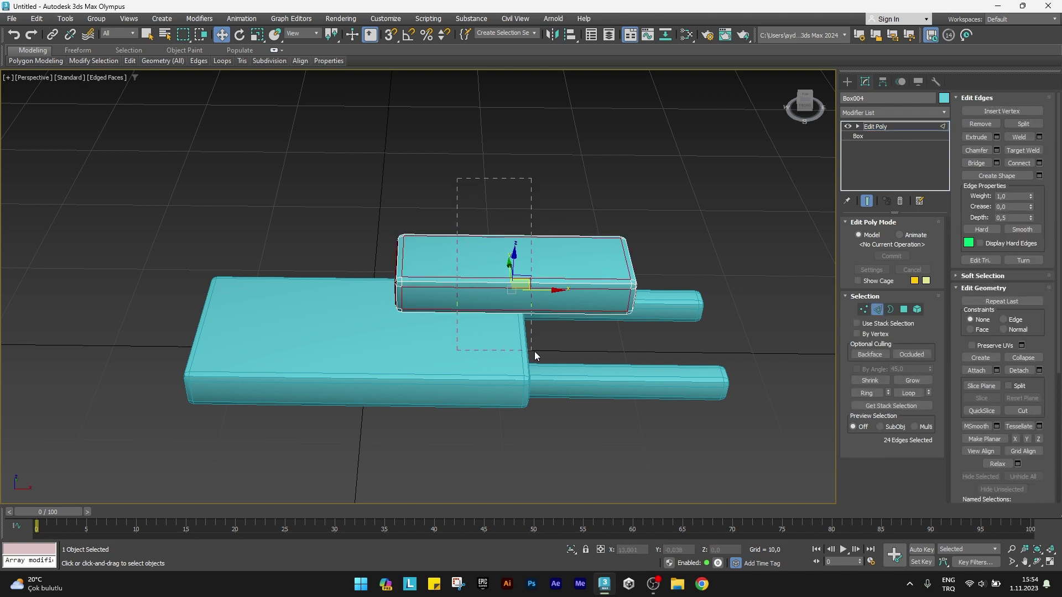
left_click_drag(534, 356, 535, 356)
scroll(565, 351, "up", 2)
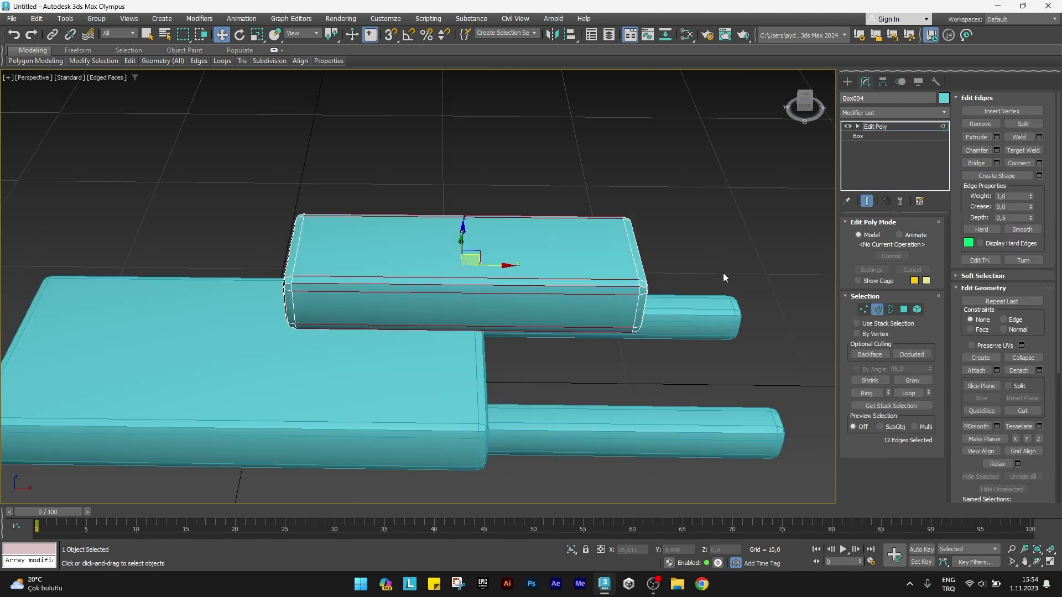
left_click(1039, 163)
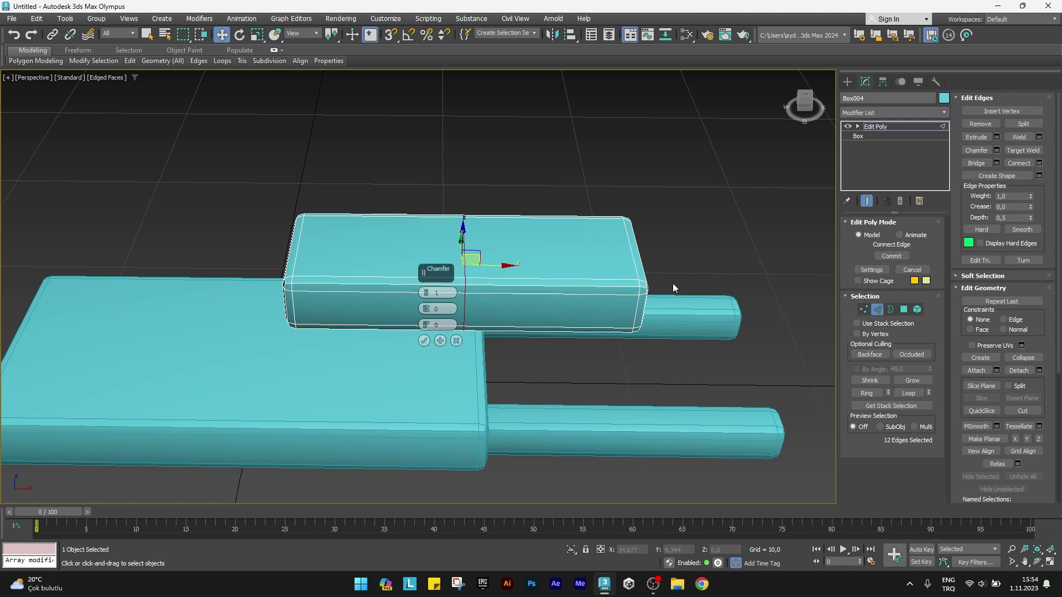
left_click_drag(430, 293, 429, 319)
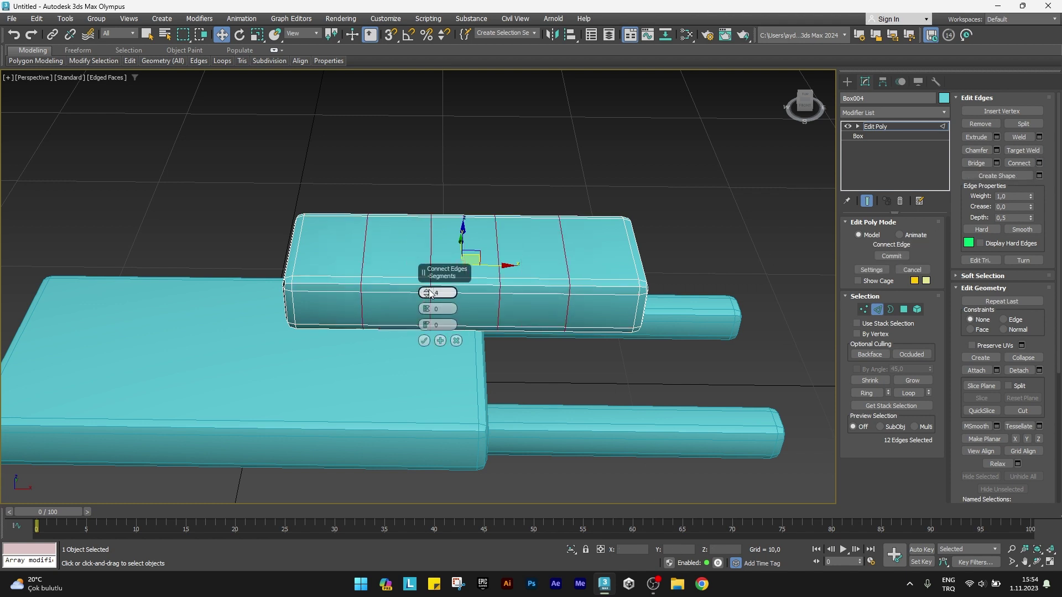
left_click(424, 341)
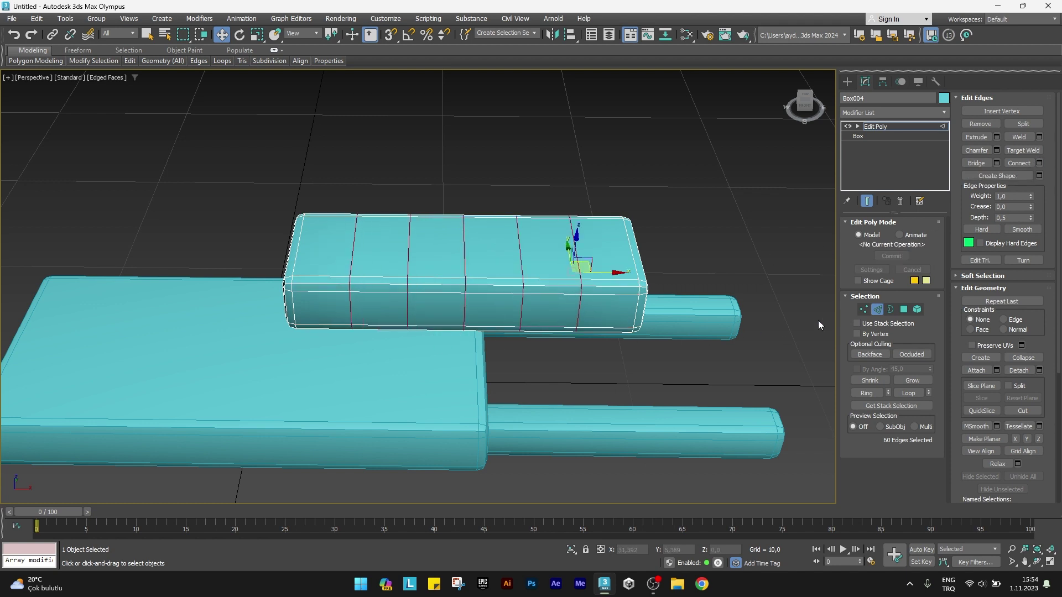
left_click(879, 310)
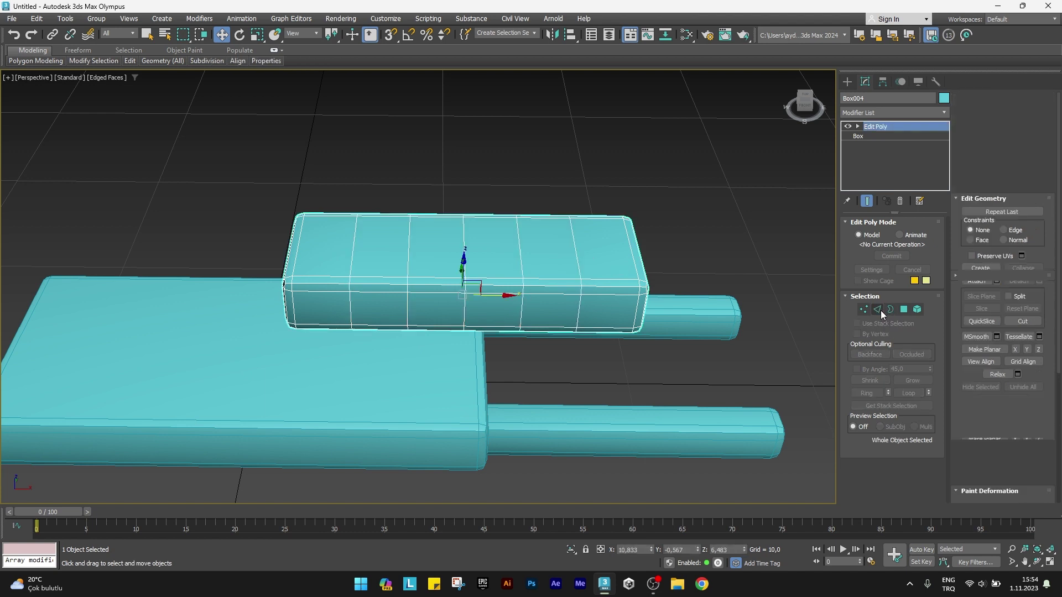
Add a Bend modifier to Box004 with a 120° angle.
left_click(885, 116)
type("b")
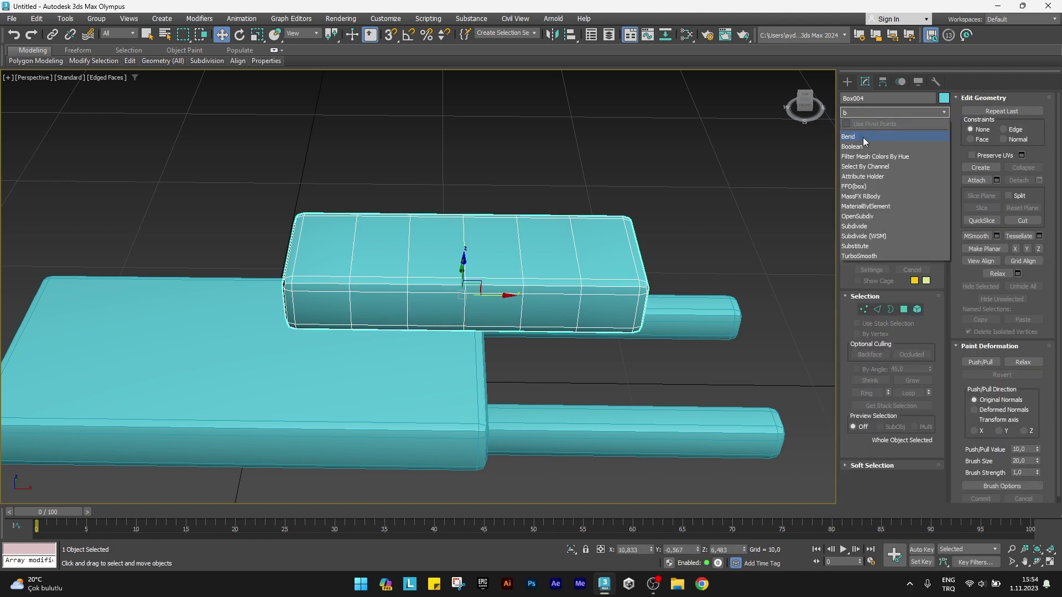
left_click(864, 139)
left_click(902, 242)
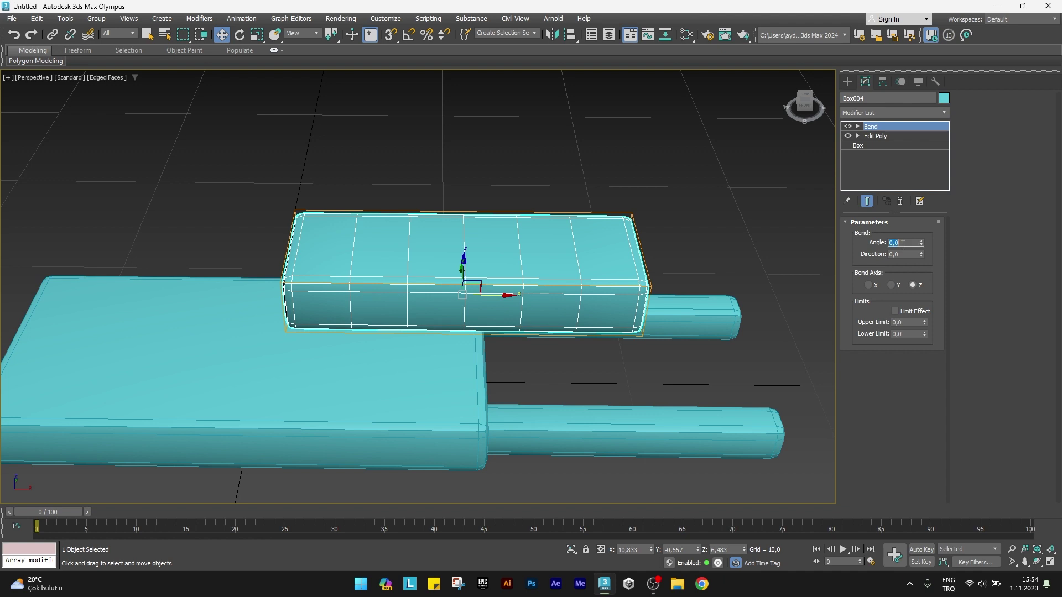
type("0")
key("Return")
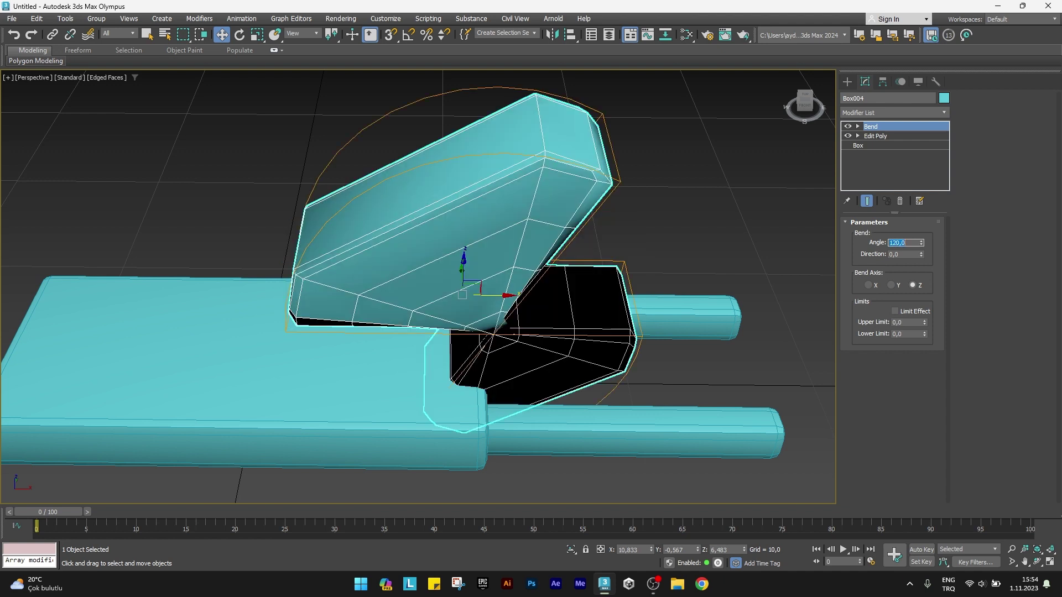
Bend around the X axis with Limit Effect and an upper limit of 11.
left_click(892, 285)
left_click(869, 285)
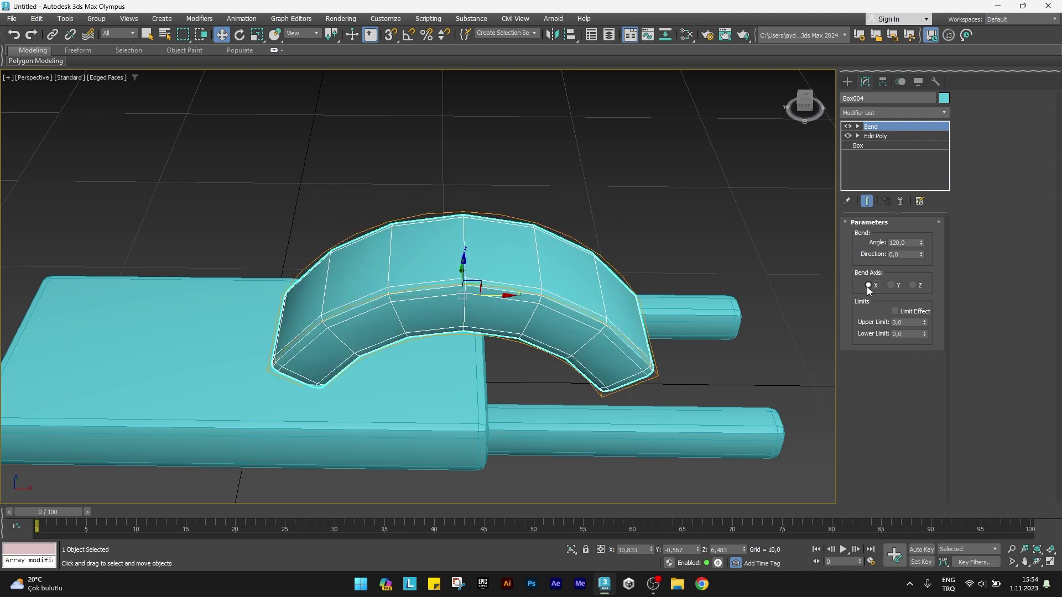
left_click(895, 311)
left_click(907, 322)
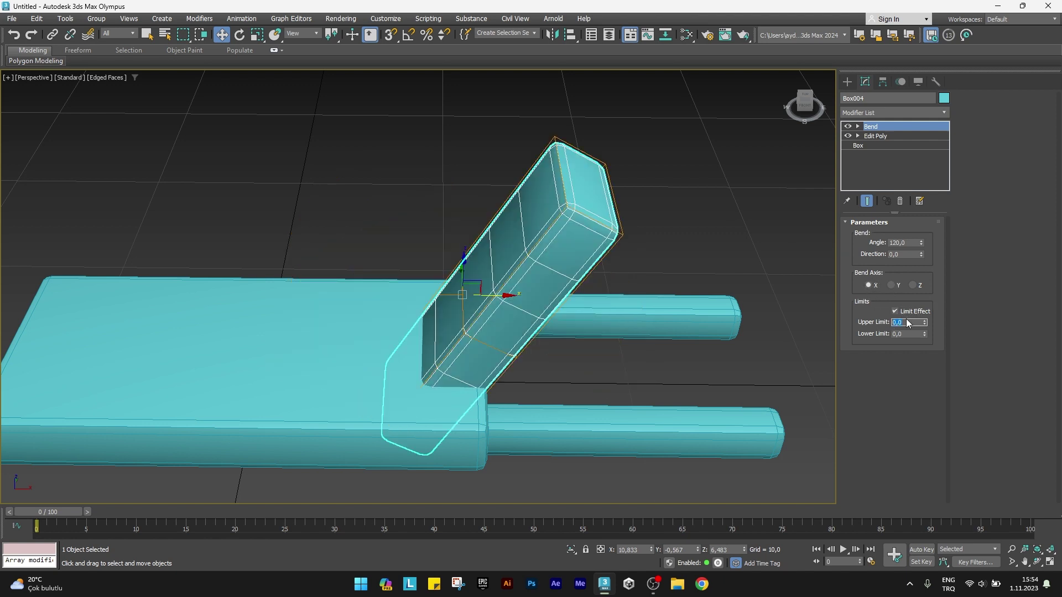
type("1")
key("Return")
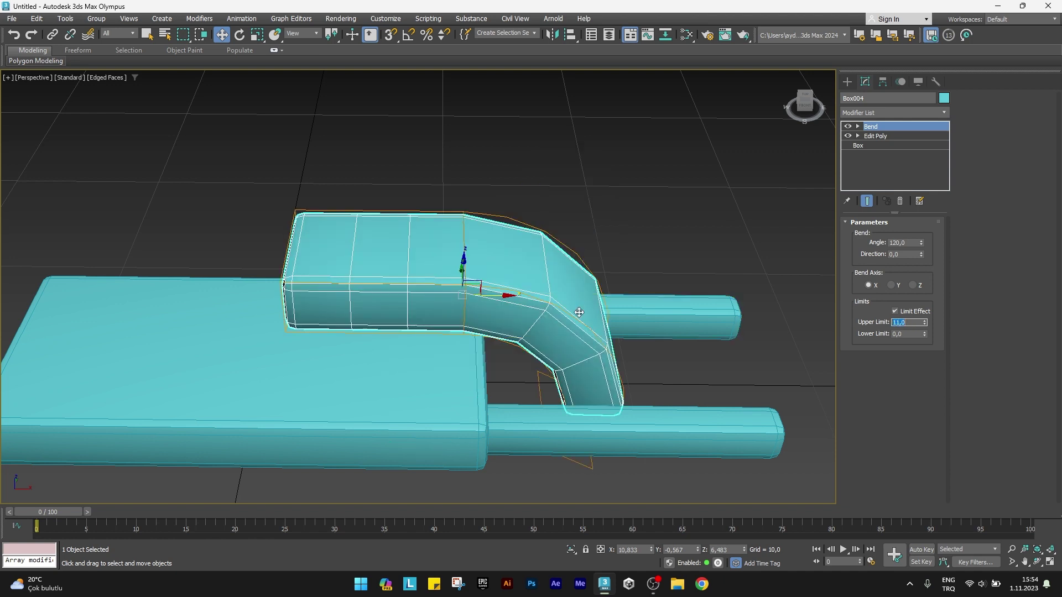
middle_click_drag(512, 295, 499, 281)
Rotate the bent piece 180° around Z with angle snap on.
key("e")
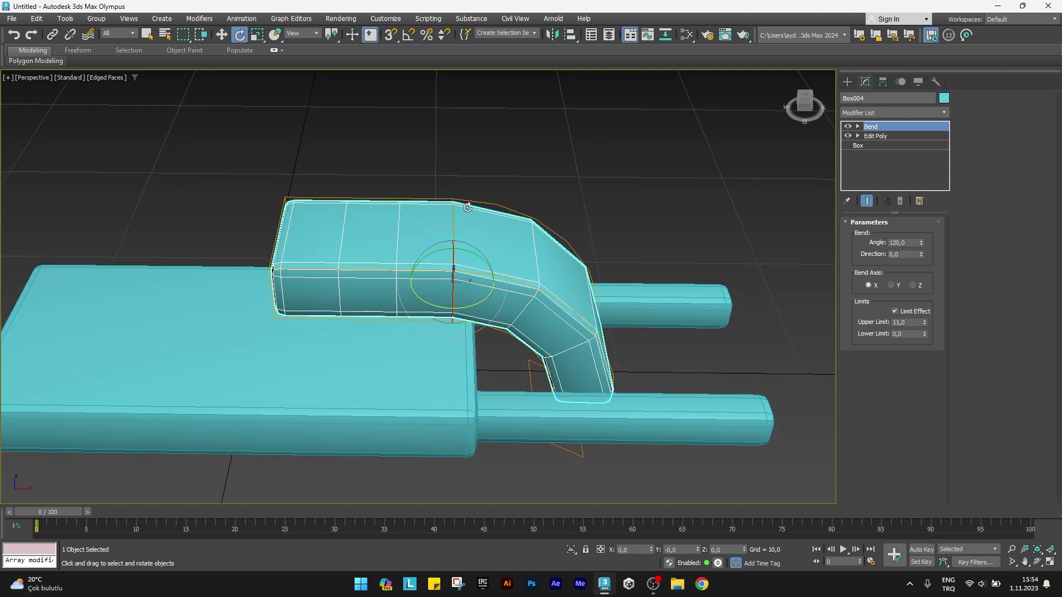
left_click(407, 35)
left_click_drag(473, 305, 575, 287)
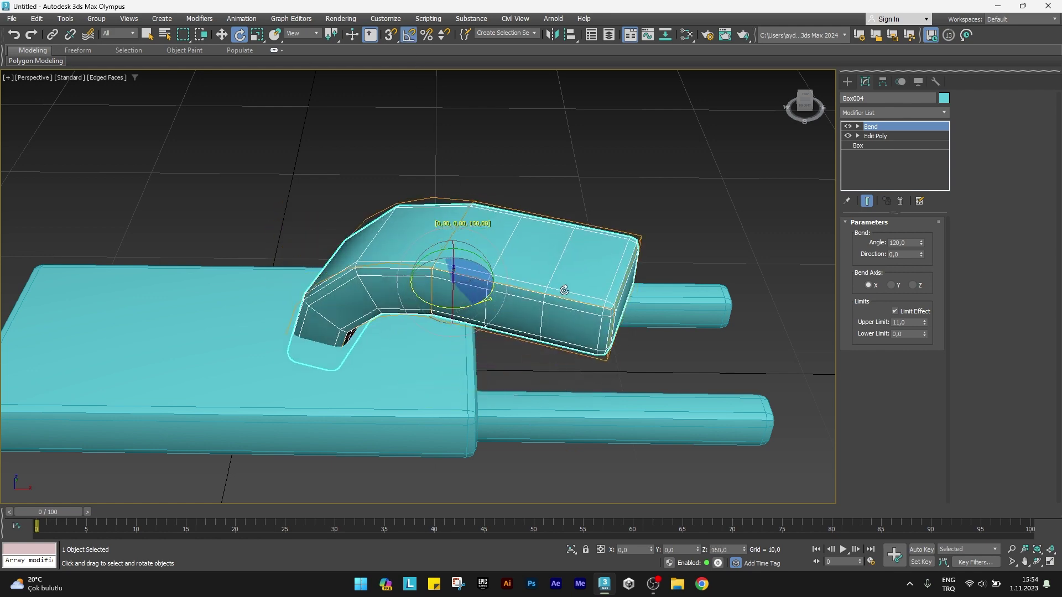
middle_click_drag(540, 288, 540, 261, "alt")
Raise the bent piece and slide it so its leg rests on the deck.
key("w")
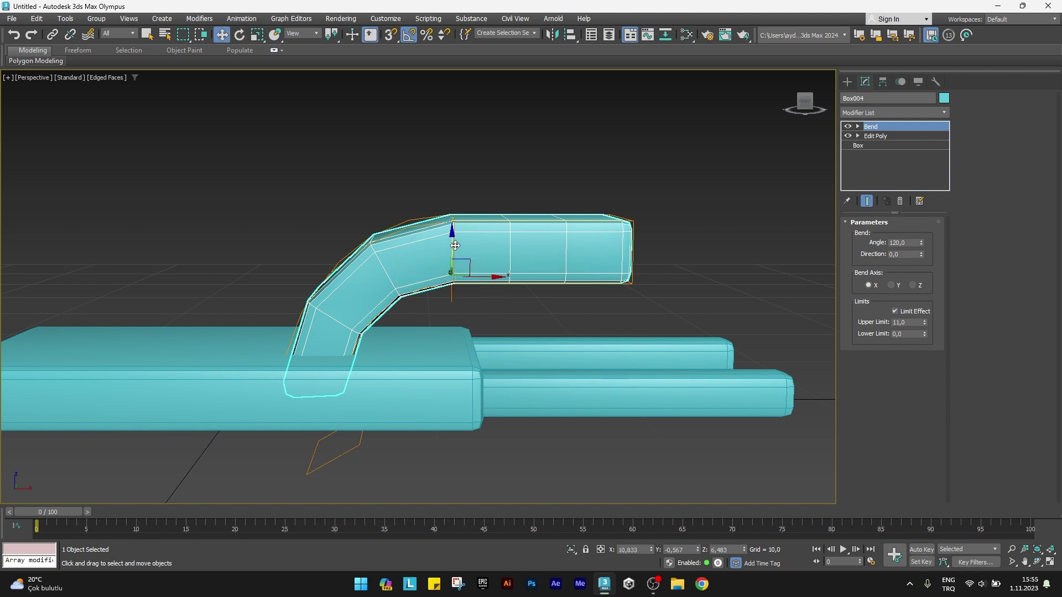
left_click_drag(452, 245, 454, 211)
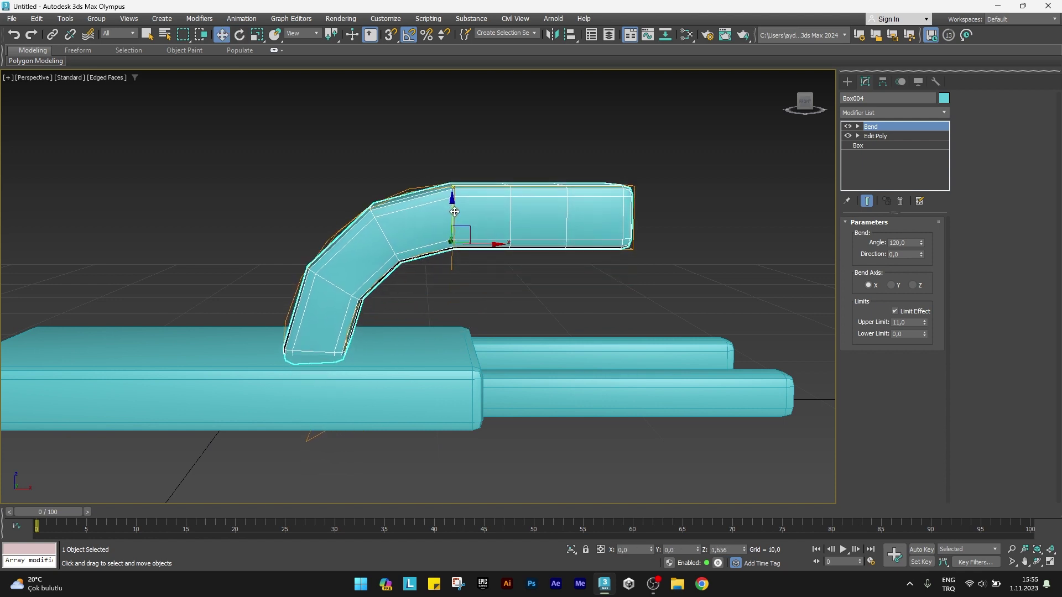
left_click_drag(485, 243, 598, 249)
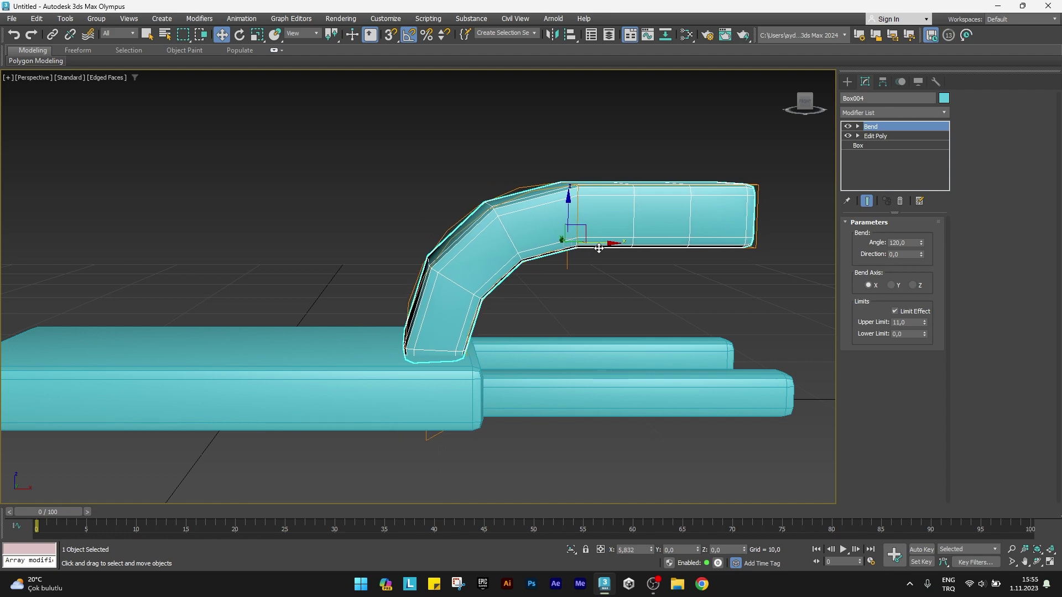
mouse_move(598, 249)
middle_mouse_down("alt")
mouse_move(612, 251)
mouse_move(576, 268)
mouse_move(607, 296)
mouse_move(659, 293)
mouse_move(647, 294)
middle_mouse_up("alt")
Add a Taper of amount 0,5 with primary axis X and effect Y to the stem.
left_click(861, 111)
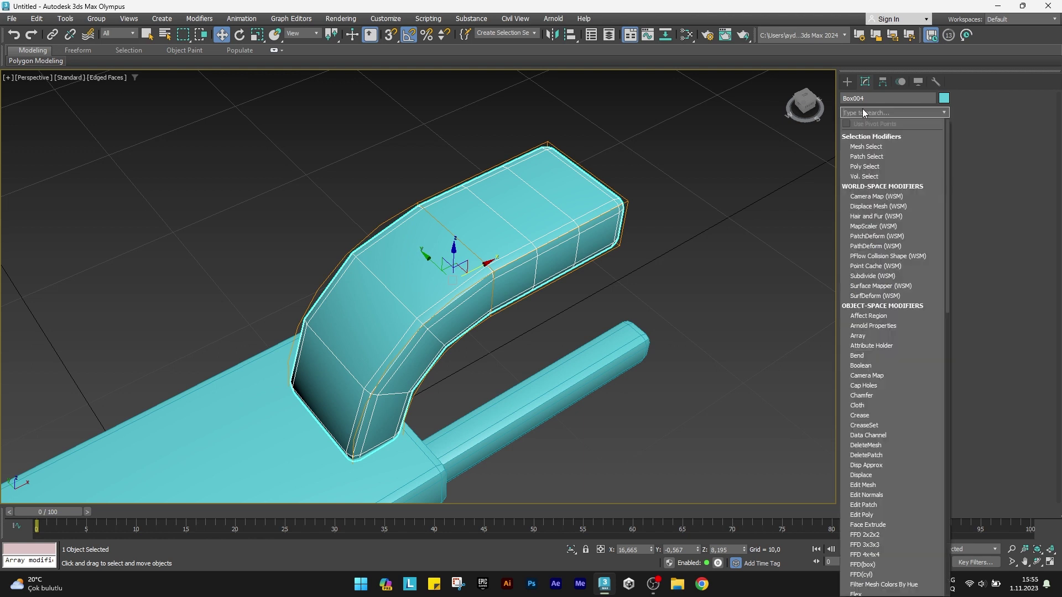
type("t")
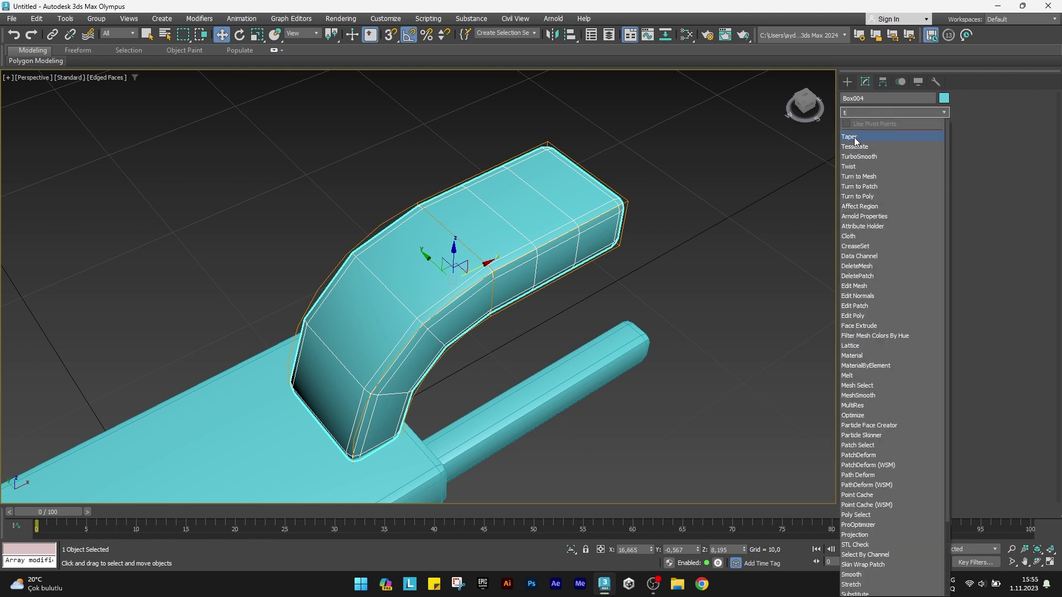
left_click(855, 139)
left_click(901, 244)
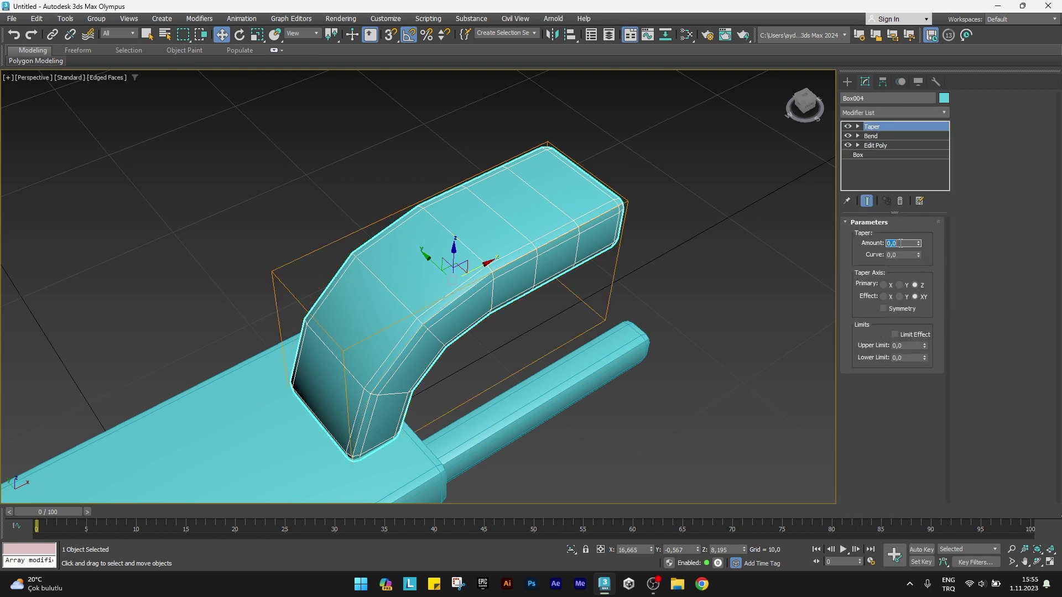
type("0,5")
key("Return")
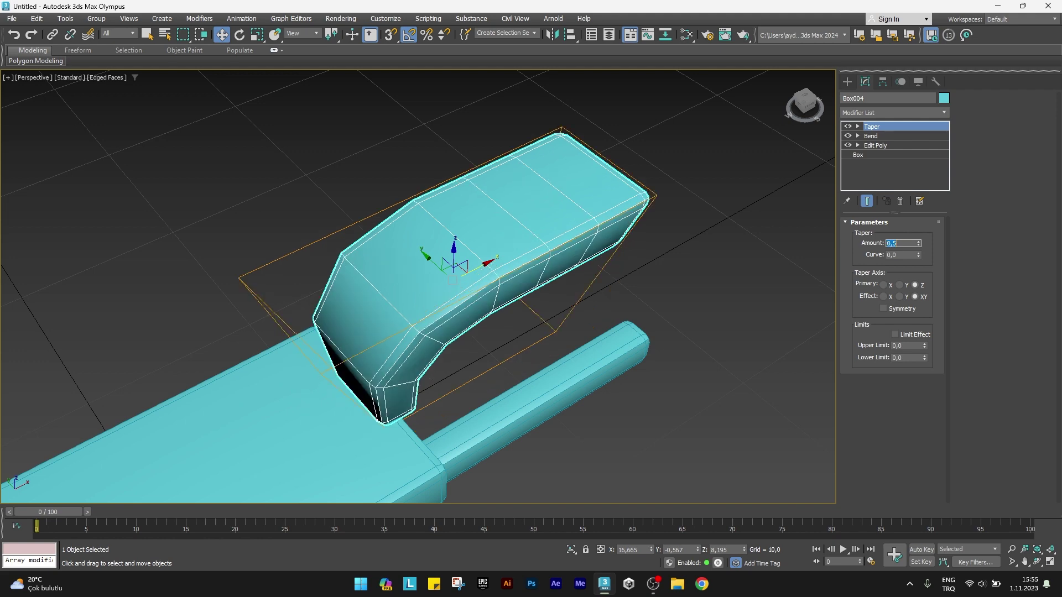
left_click(884, 285)
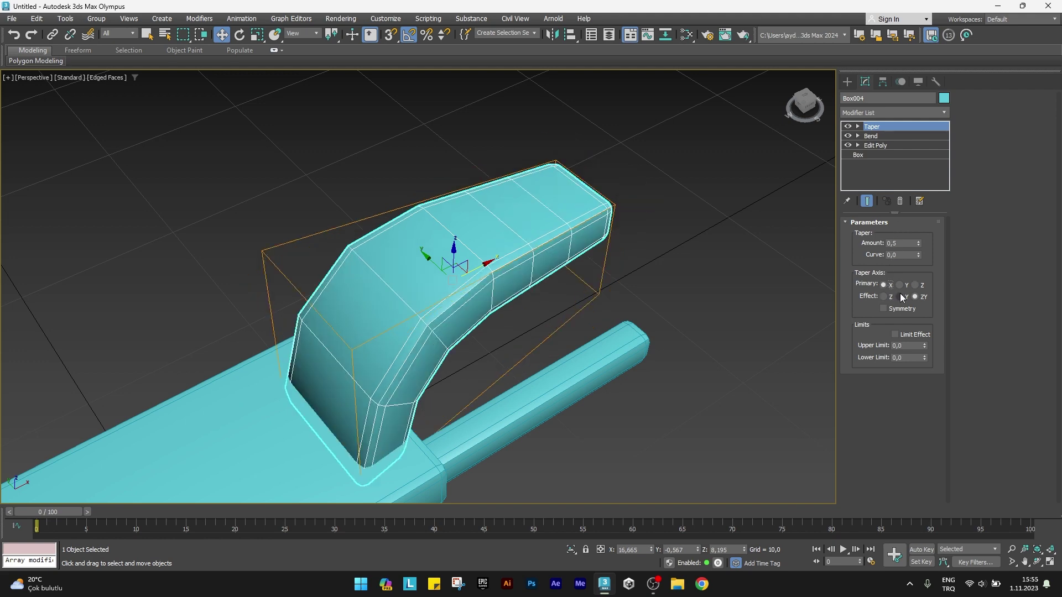
left_click(900, 298)
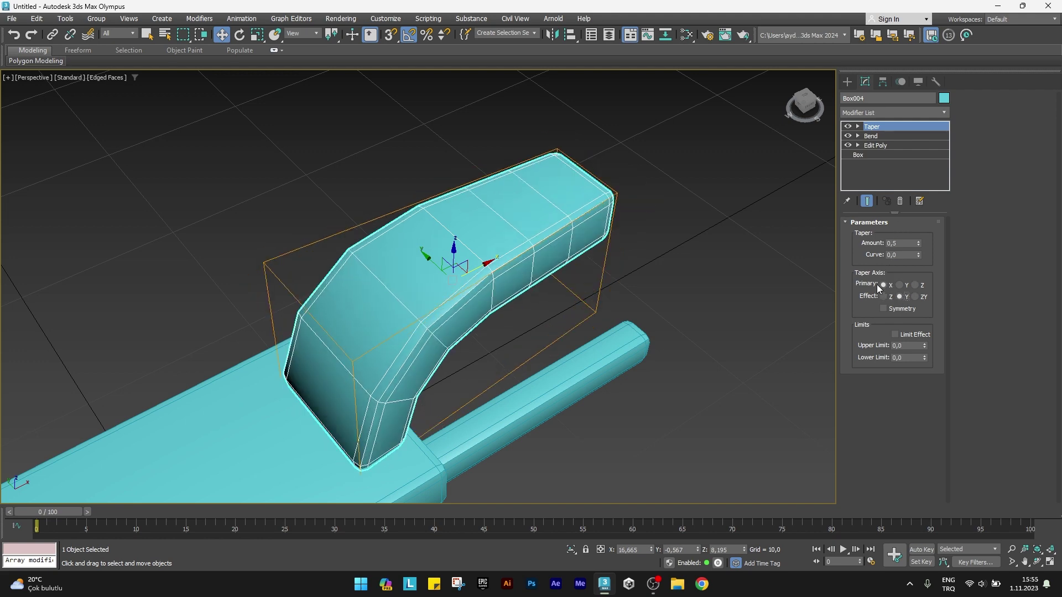
middle_click_drag(610, 263, 497, 263, "alt")
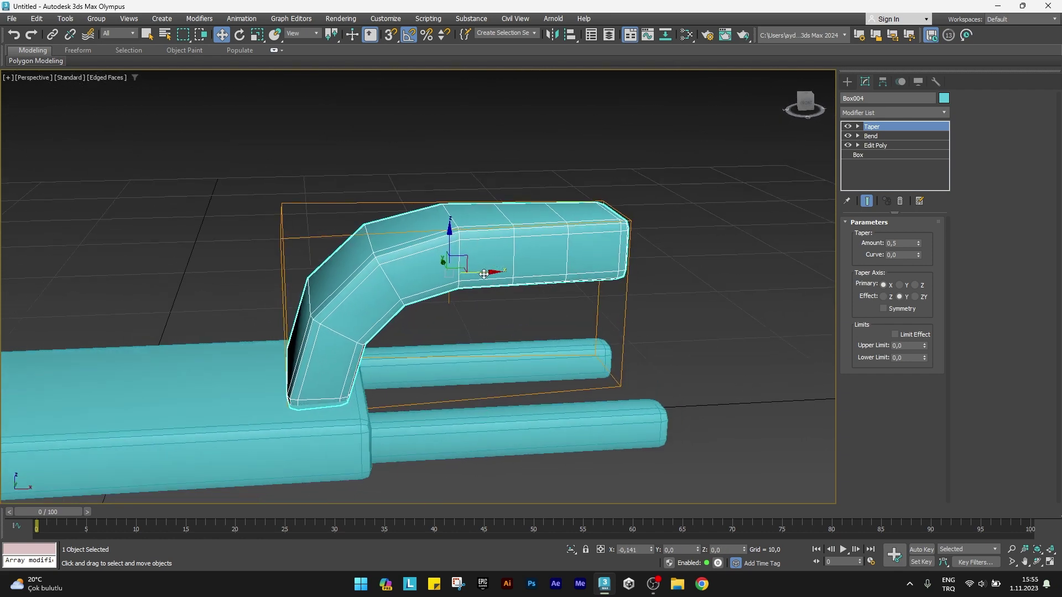
mouse_move(509, 301)
middle_mouse_down("alt")
mouse_move(555, 335)
mouse_move(490, 304)
middle_mouse_up("alt")
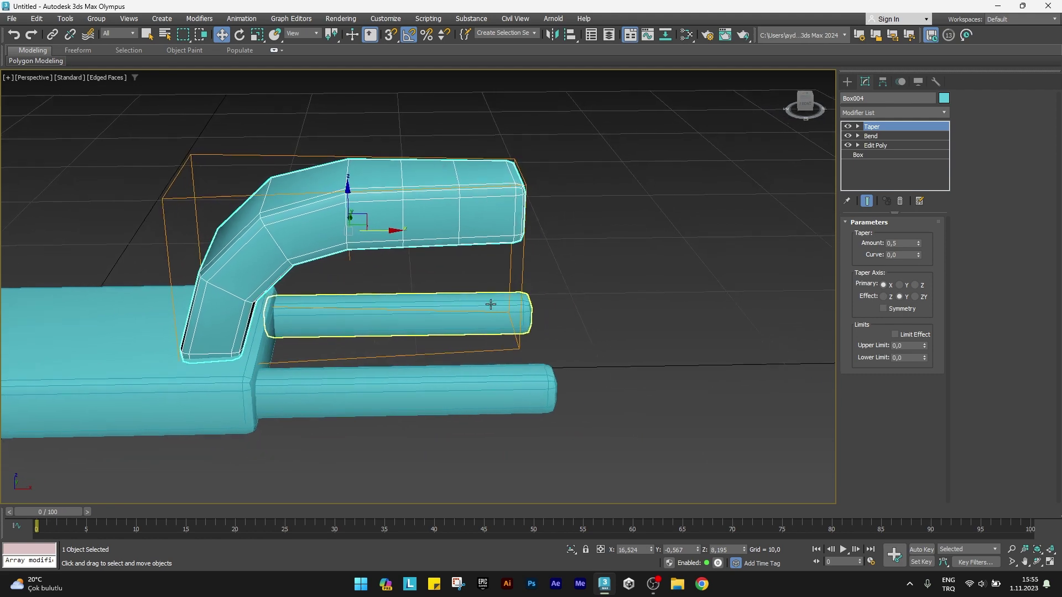
Draw a new cylinder in the scene beside the handlebars.
left_click(846, 82)
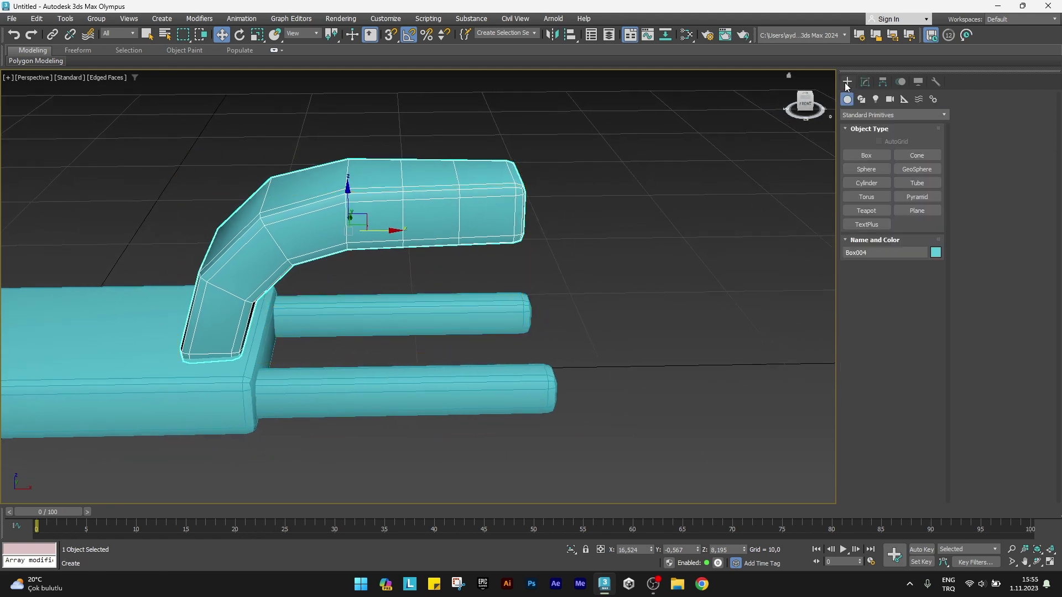
left_click(859, 186)
middle_click_drag(626, 375, 571, 374, "alt")
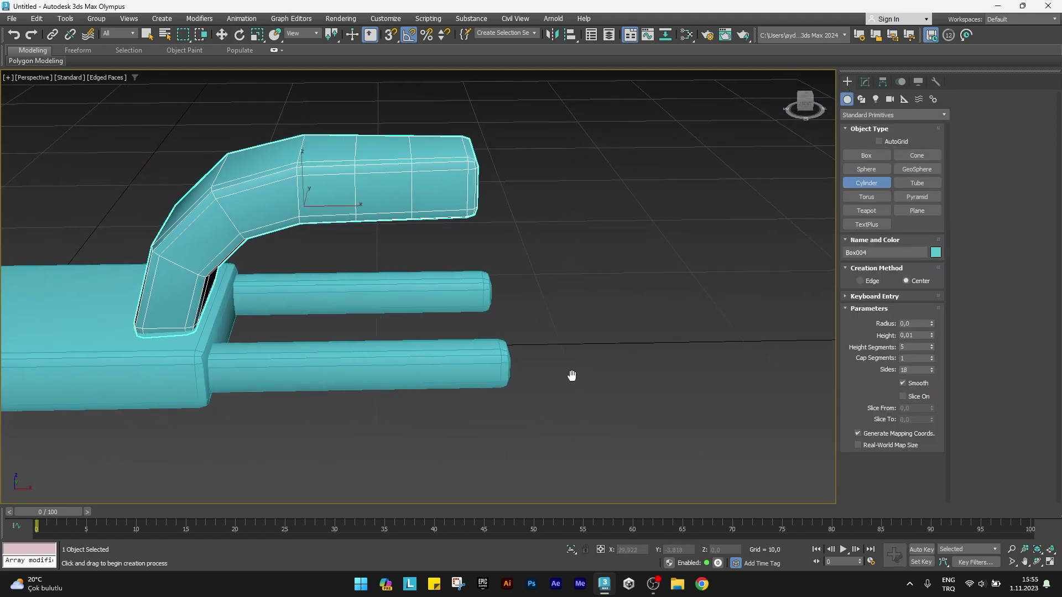
left_click_drag(576, 412, 607, 428)
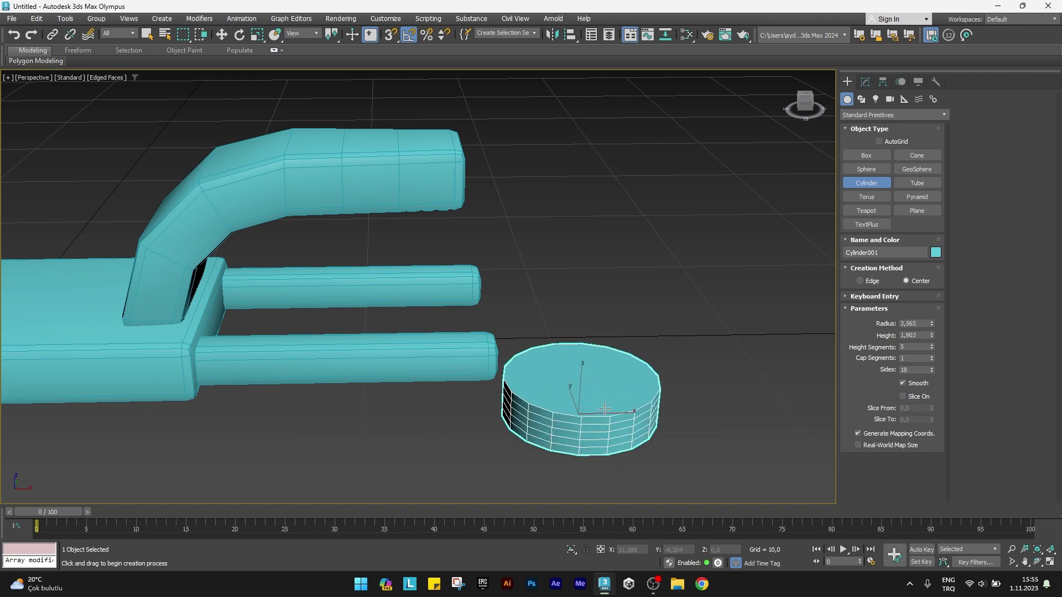
Set the cylinder to radius 6,5, height 5,0, 1 height segment and 20 sides.
double_click(913, 323)
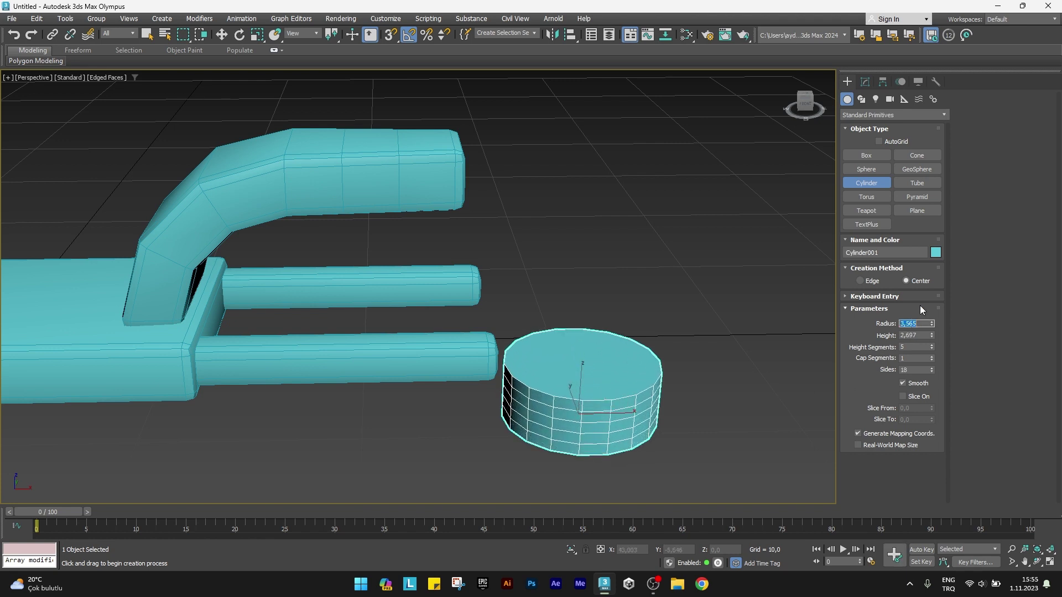
type("5")
key("Tab")
type("5")
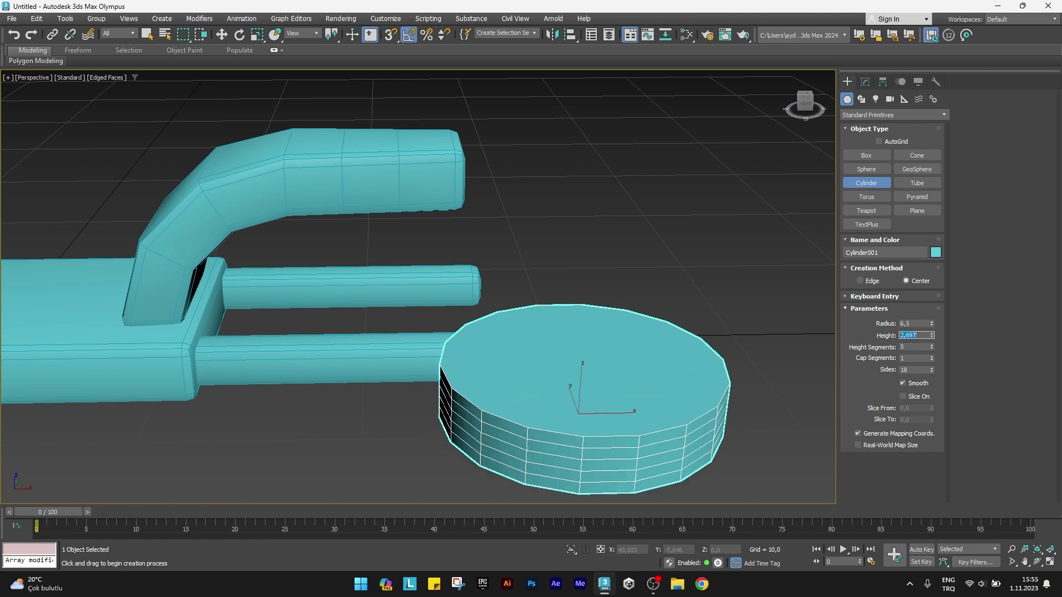
key("Tab")
type("1")
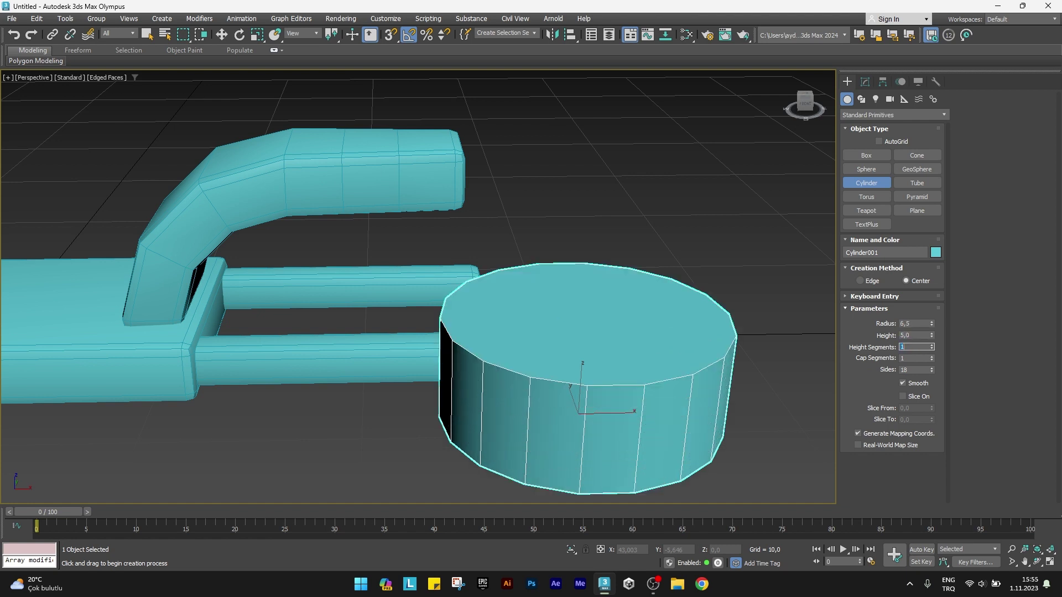
key("Tab")
key("Tab")
type("20")
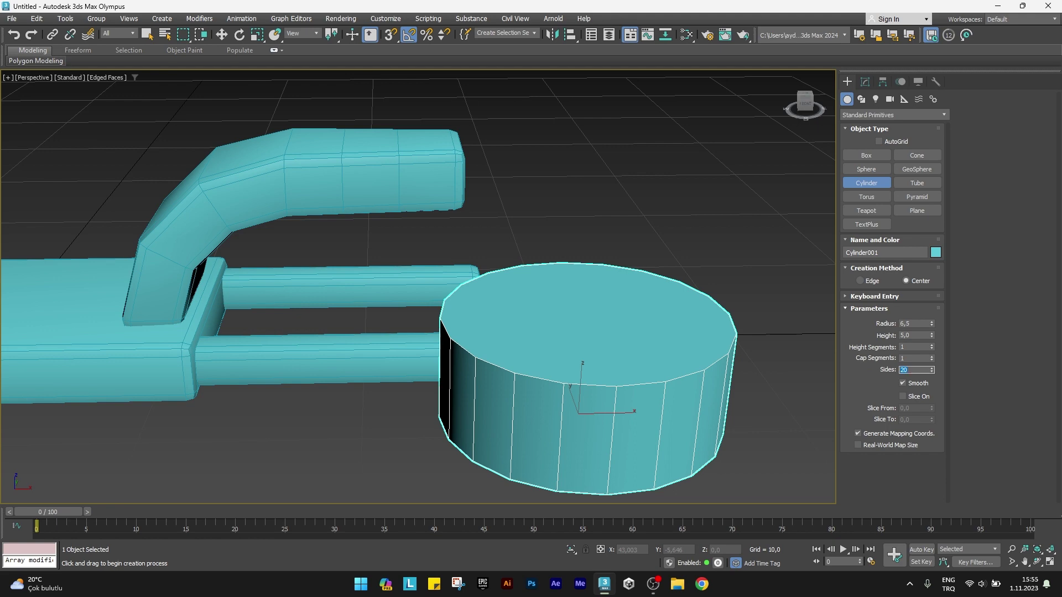
middle_click_drag(564, 329, 493, 269)
Stand the cylinder upright by rotating it 90° about X.
key("w")
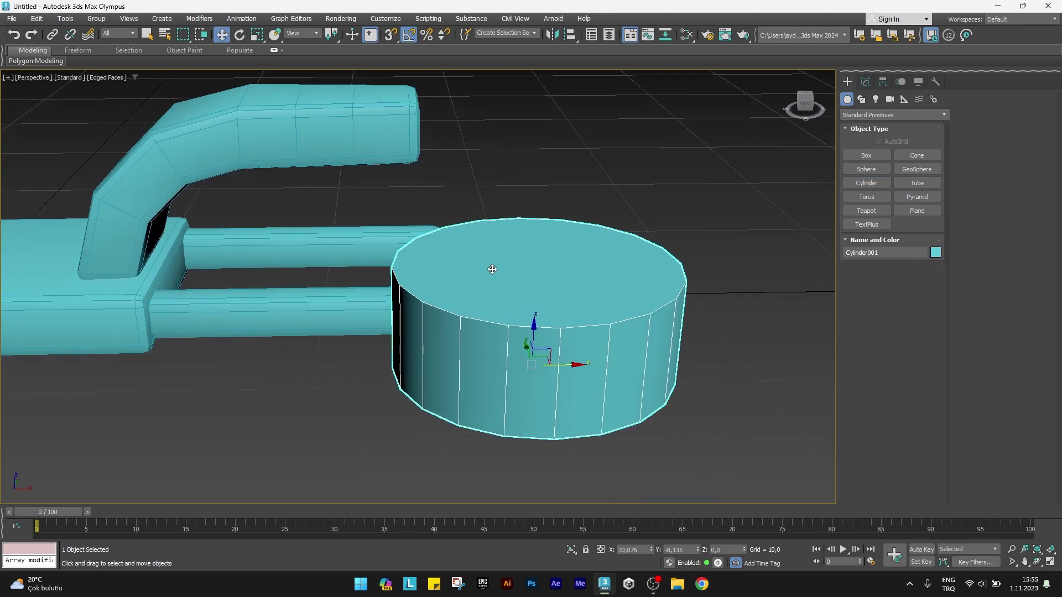
key("e")
left_click_drag(538, 345, 539, 391)
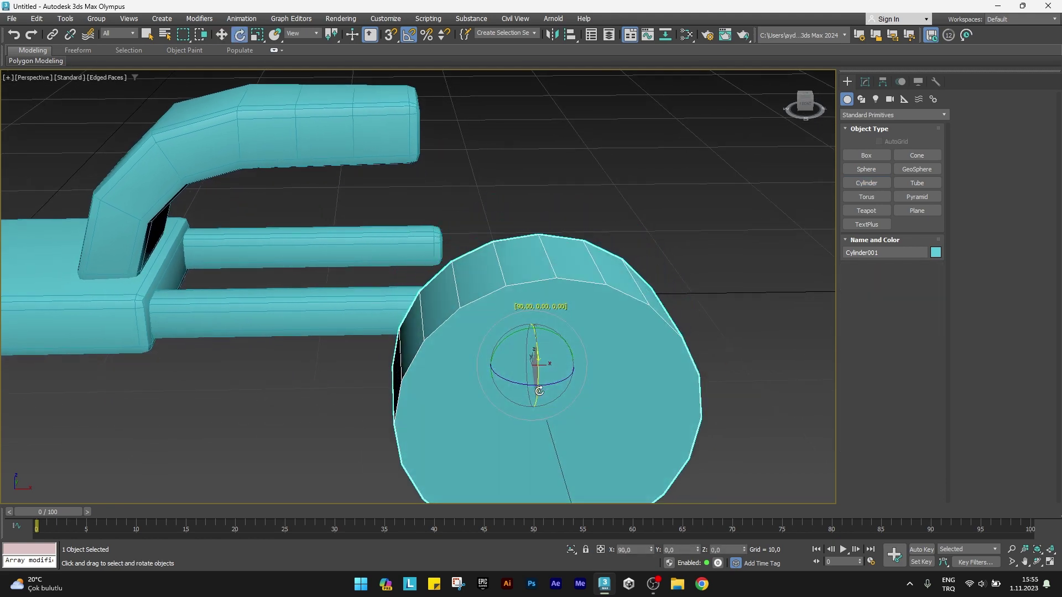
key("w")
middle_click_drag(367, 311, 503, 316)
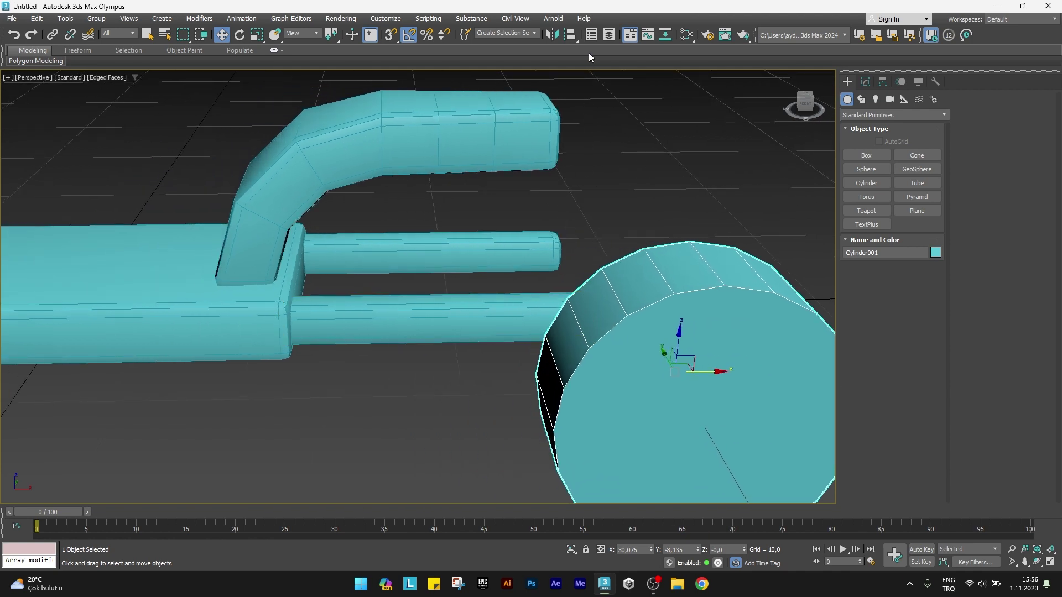
Centre-align the cylinder to the deck box Box001 and slide it under the fender.
key("alt+a")
left_click(167, 258)
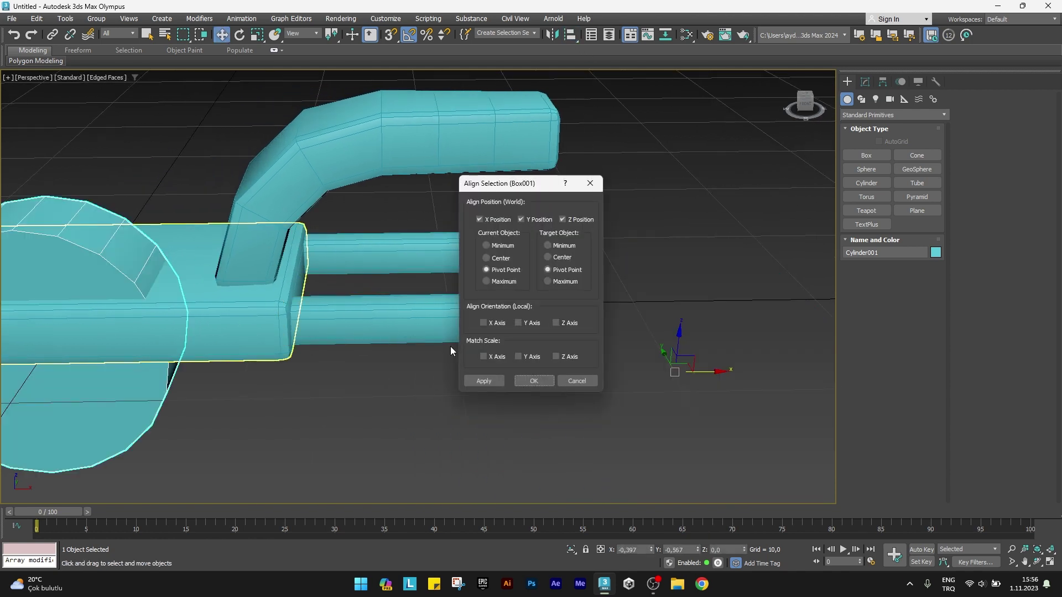
left_click(548, 257)
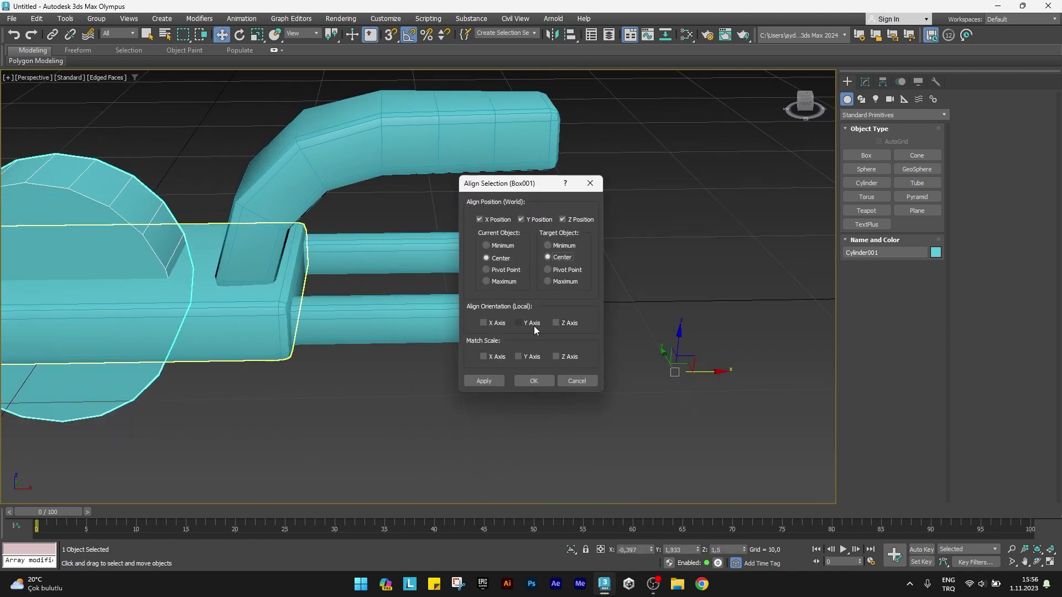
left_click(528, 382)
left_click_drag(116, 271, 472, 274)
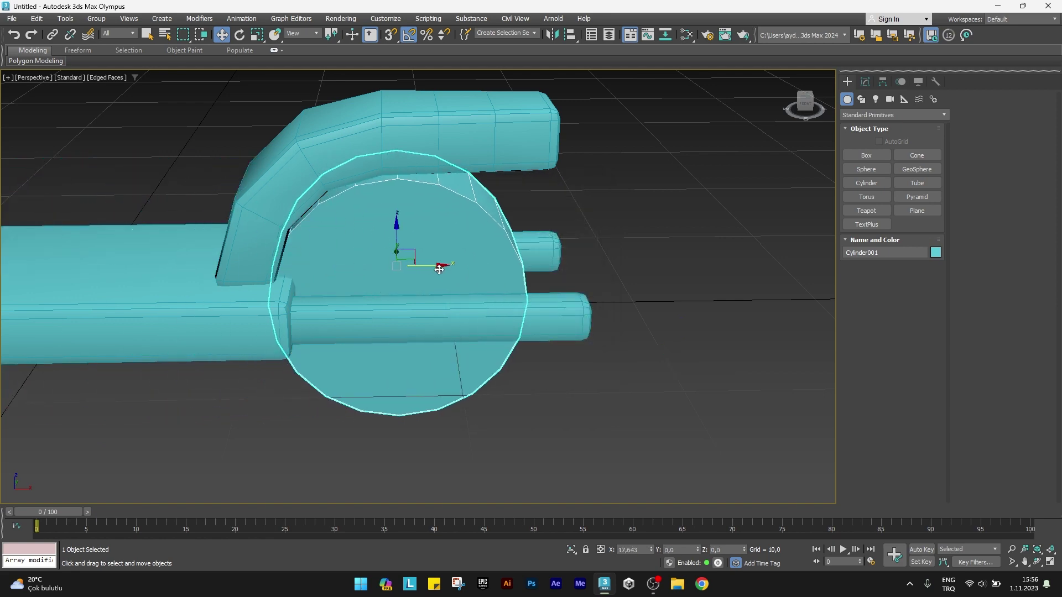
Raise the curved fender box Box004 slightly on Z, then reselect the wheel.
middle_click_drag(472, 273, 442, 233, "alt")
left_click(404, 164)
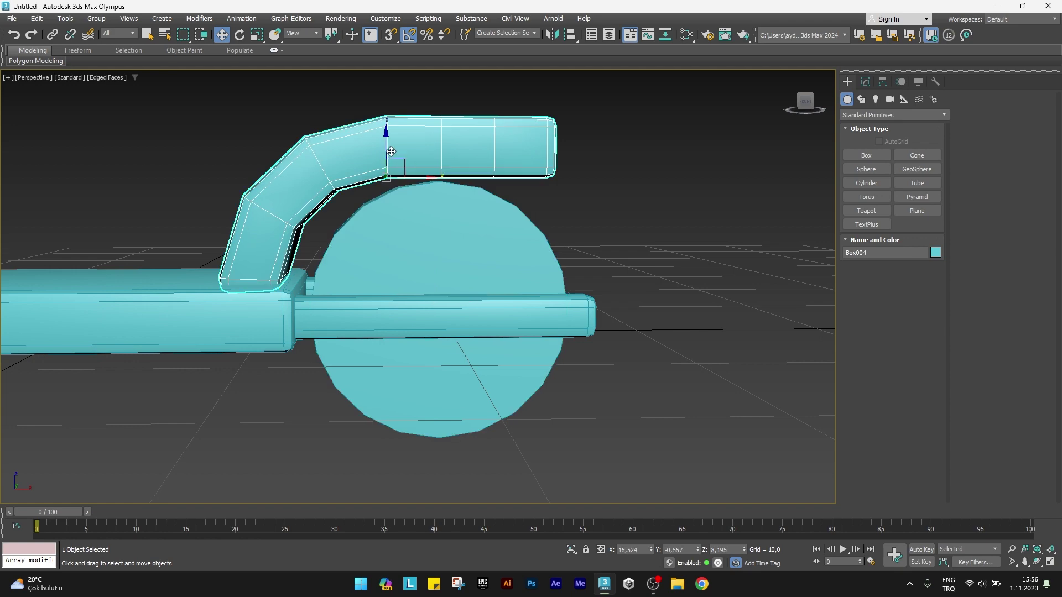
left_click_drag(387, 150, 390, 149)
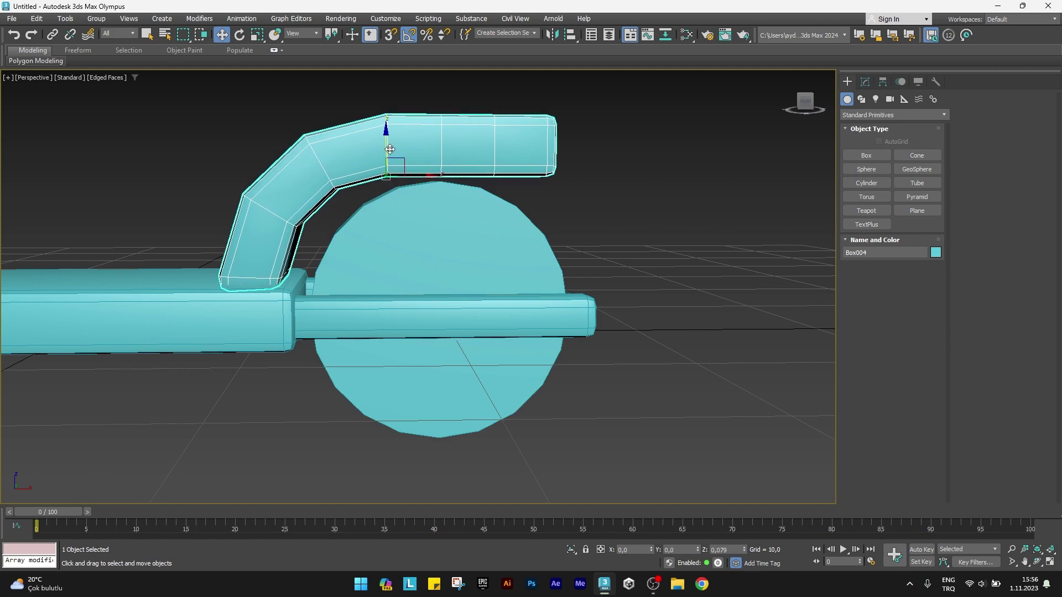
left_click(427, 228)
mouse_move(427, 231)
middle_mouse_down("alt")
mouse_move(445, 242)
mouse_move(393, 253)
mouse_move(441, 277)
middle_mouse_up("alt")
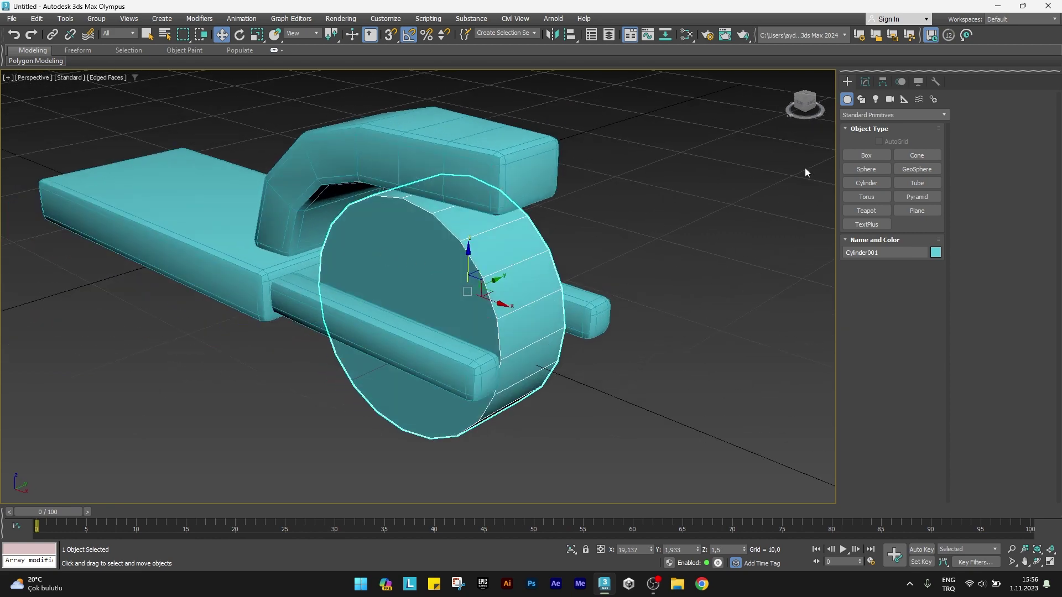
Add an Edit Poly modifier to the wheel cylinder.
left_click(866, 82)
left_click(862, 113)
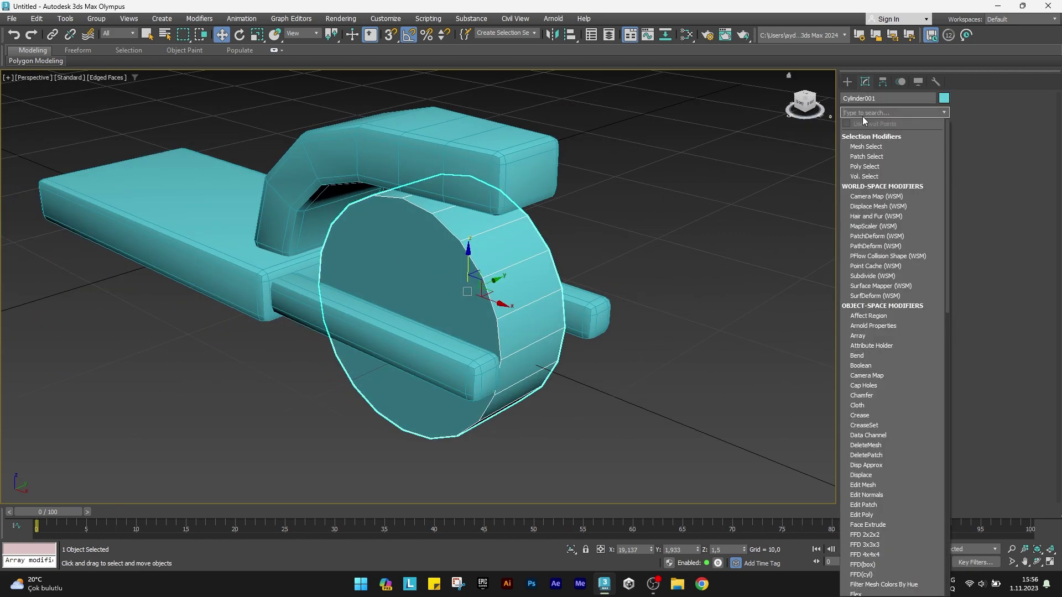
type("e")
left_click(867, 168)
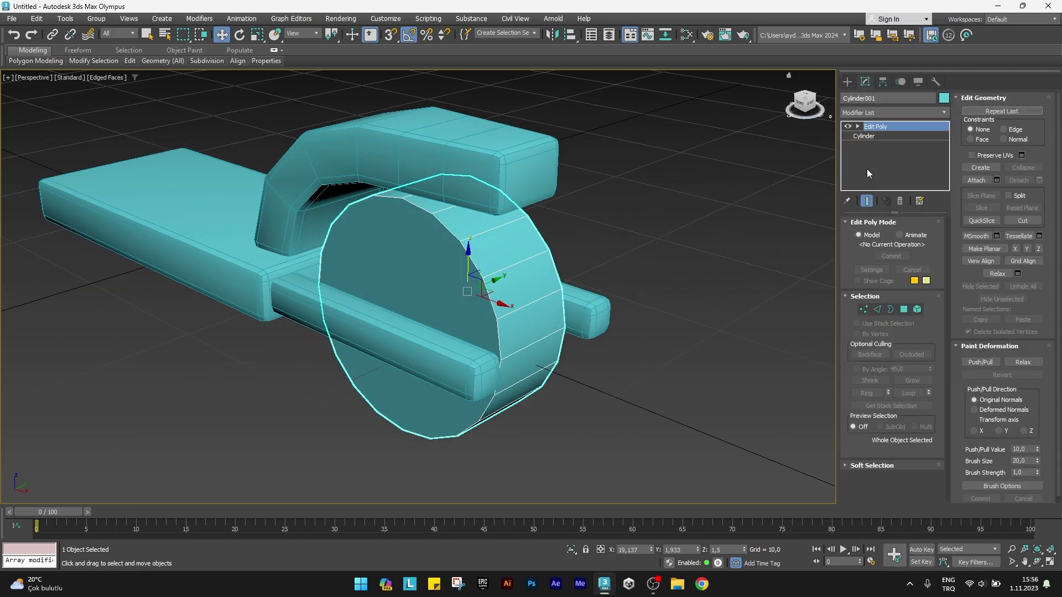
Change the wheel cylinder's object colour to grey.
left_click(944, 98)
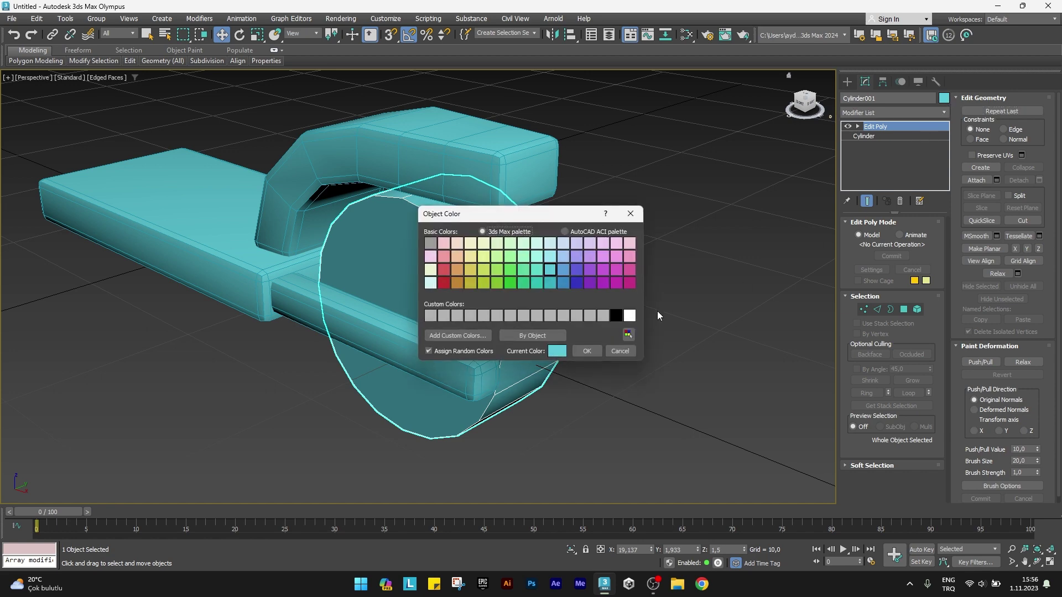
left_click(430, 244)
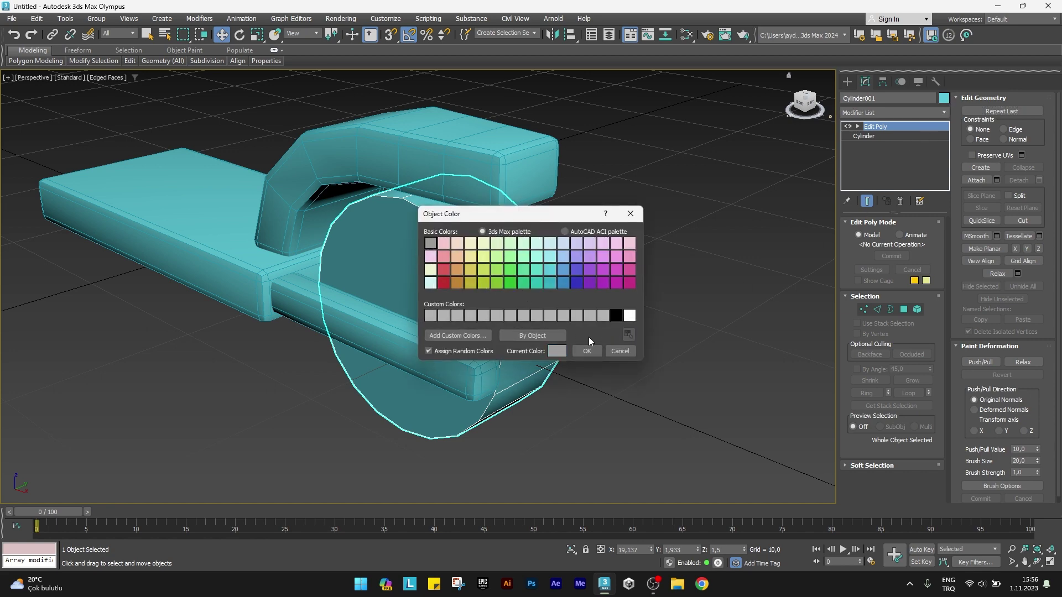
left_click(587, 351)
scroll(421, 290, "up", 3)
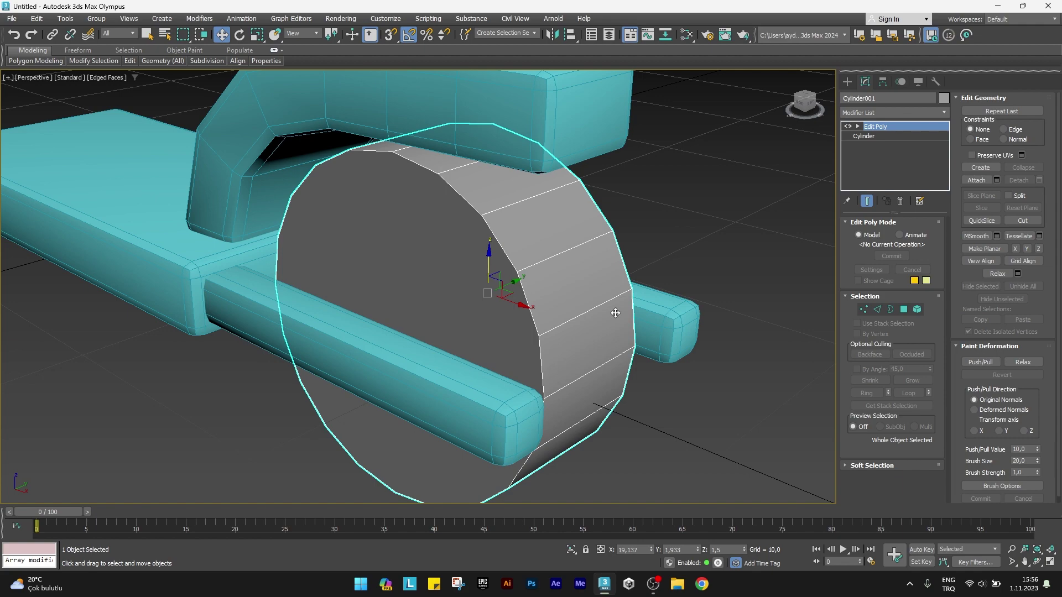
Select both wheel cap polygons and inset them by 2,5.
left_click(903, 310)
left_click(408, 302)
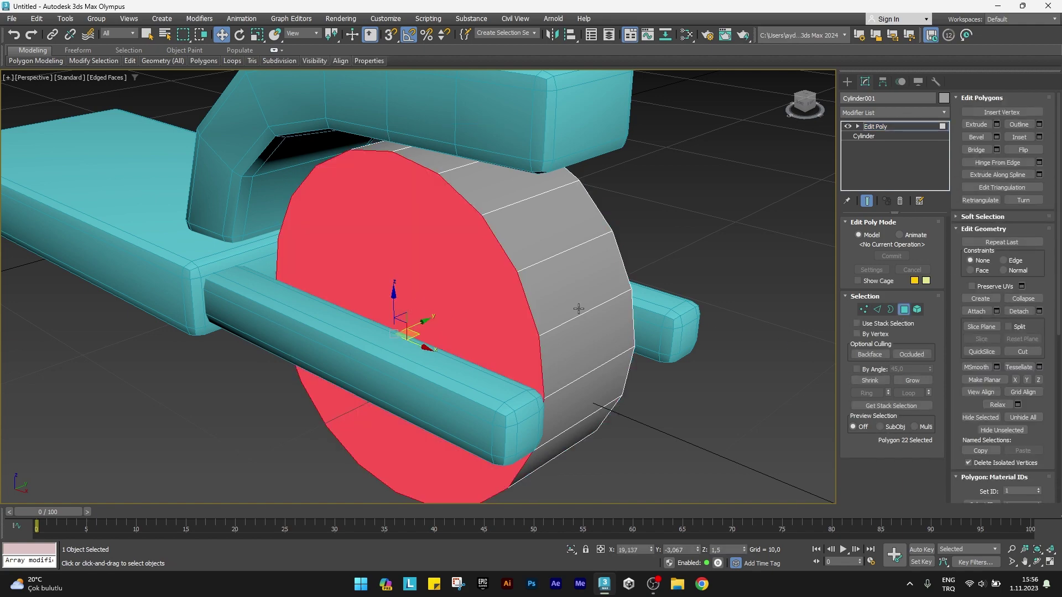
mouse_move(578, 309)
middle_mouse_down("alt")
mouse_move(417, 315)
mouse_move(470, 307)
middle_mouse_up("alt")
left_click(486, 308, "ctrl")
middle_click_drag(525, 350, 526, 334)
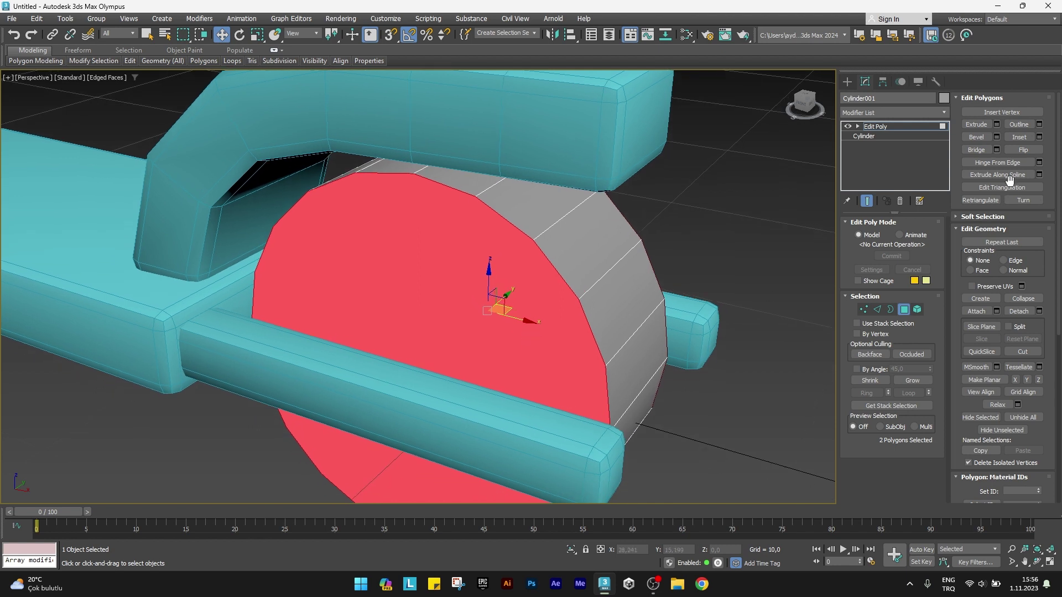
left_click(1039, 137)
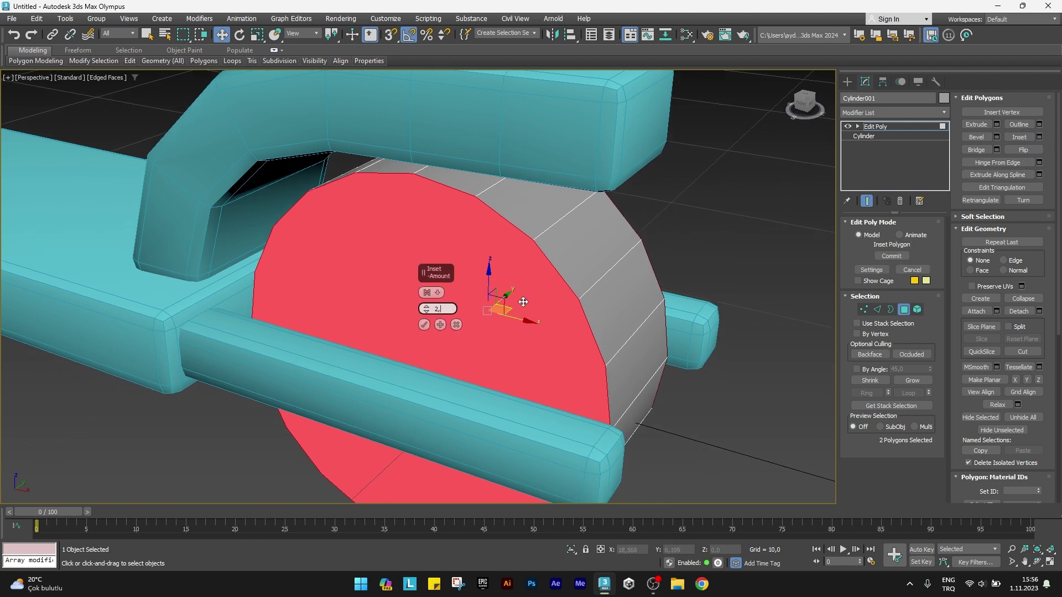
type("5")
key("Return")
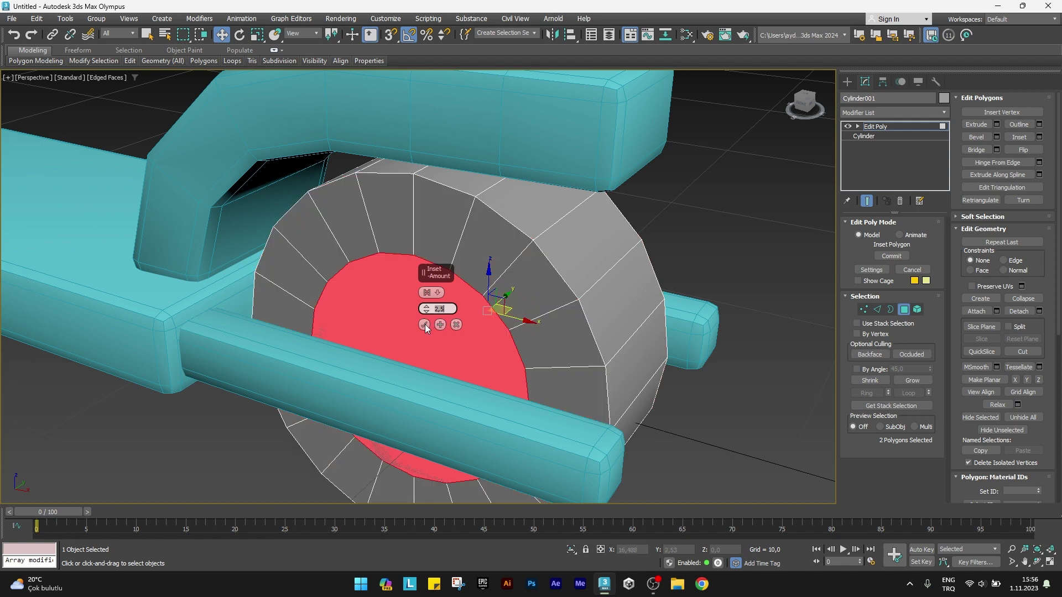
left_click(424, 325)
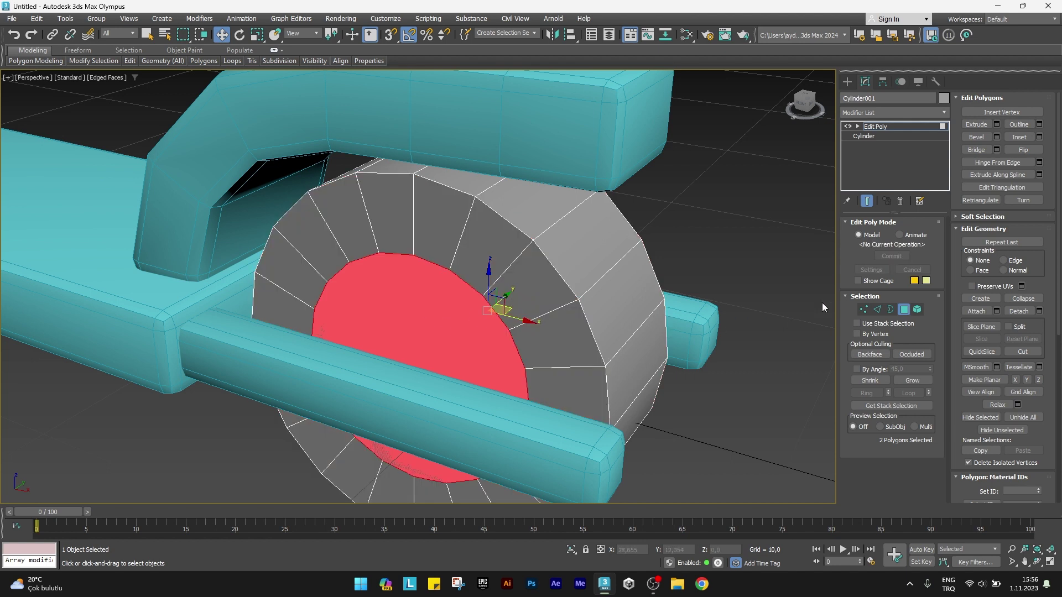
Extrude the inset cap faces -0,5 inward to recess the hubs.
left_click(997, 124)
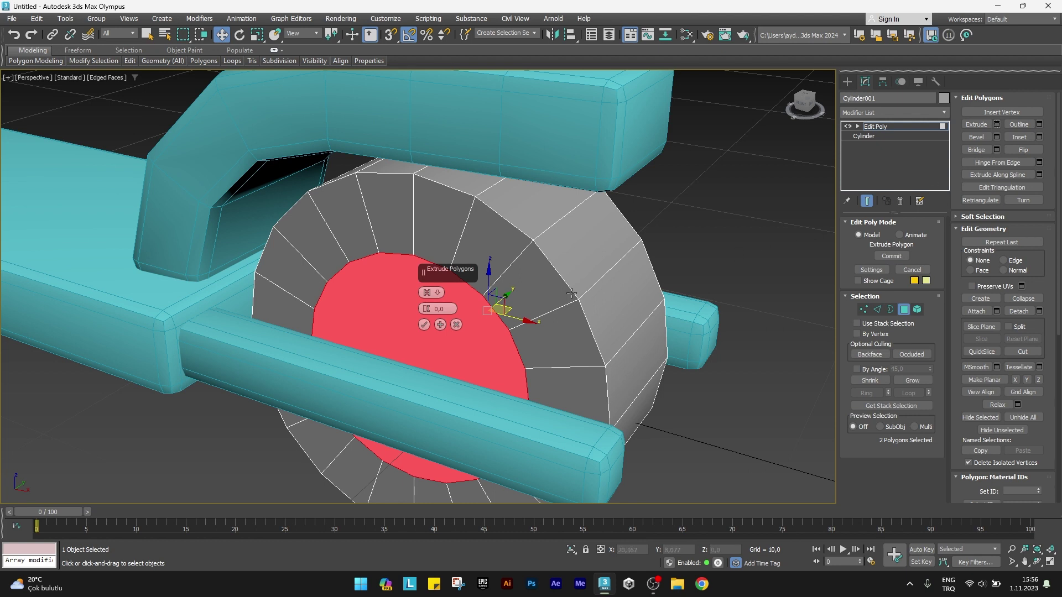
left_click(452, 311)
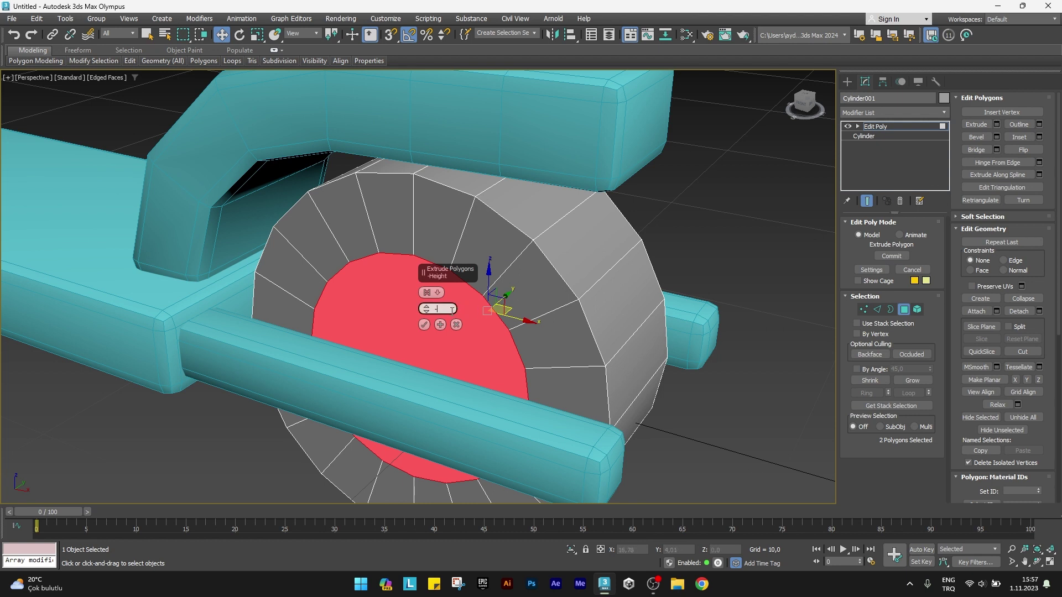
type("-0,5")
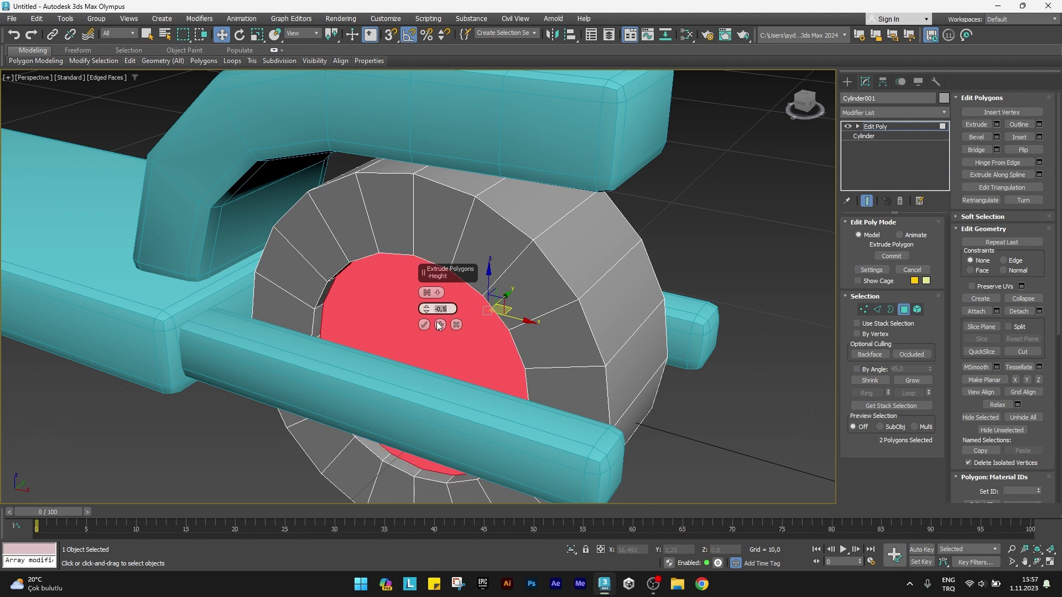
left_click(423, 325)
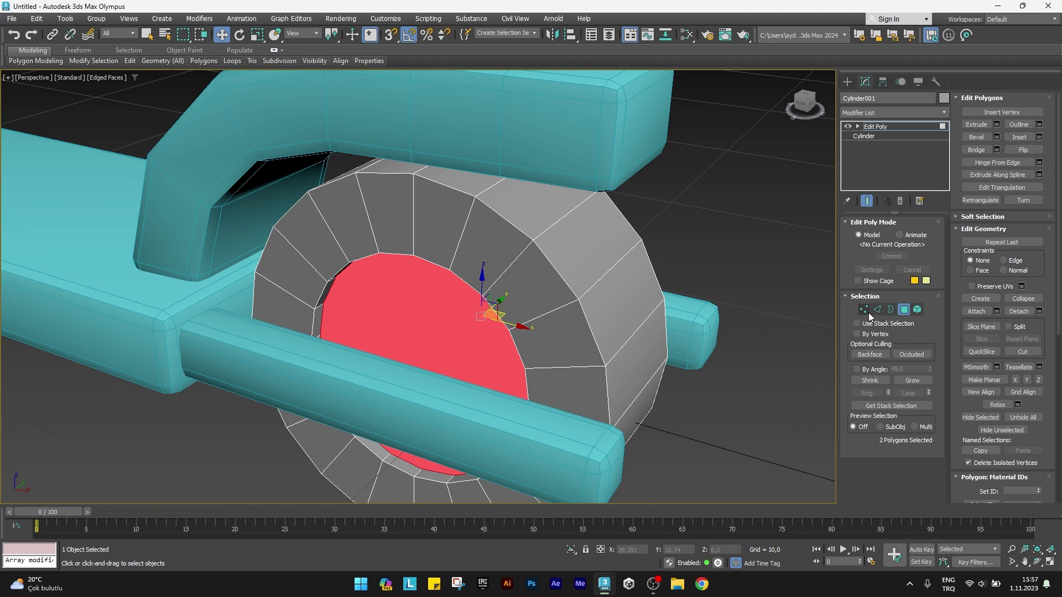
Select the inset-ring and outer-rim edge loops on both sides of the wheel.
left_click(876, 310)
left_click(465, 283)
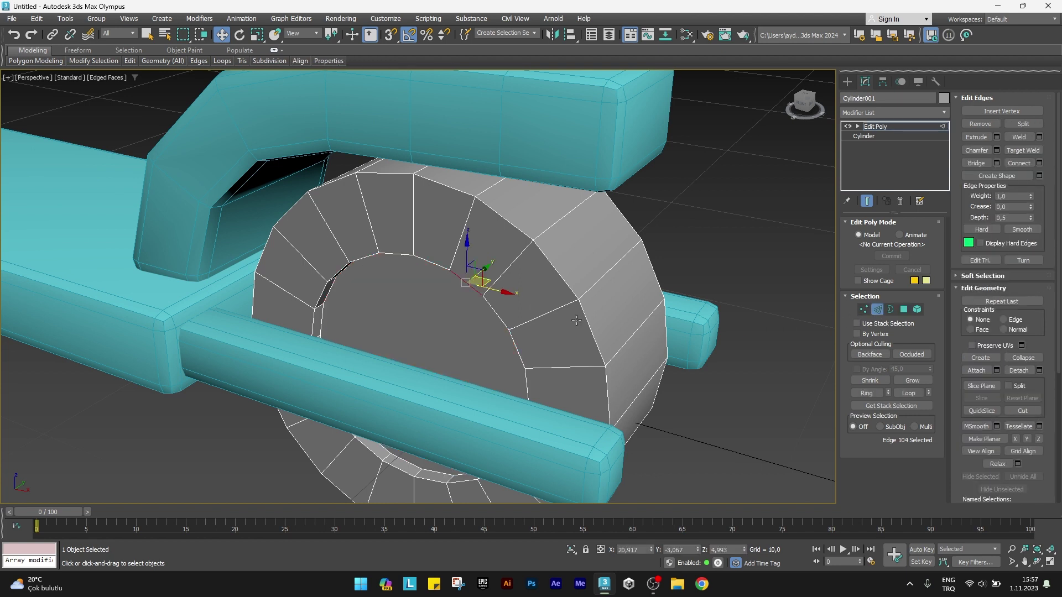
left_click(907, 393)
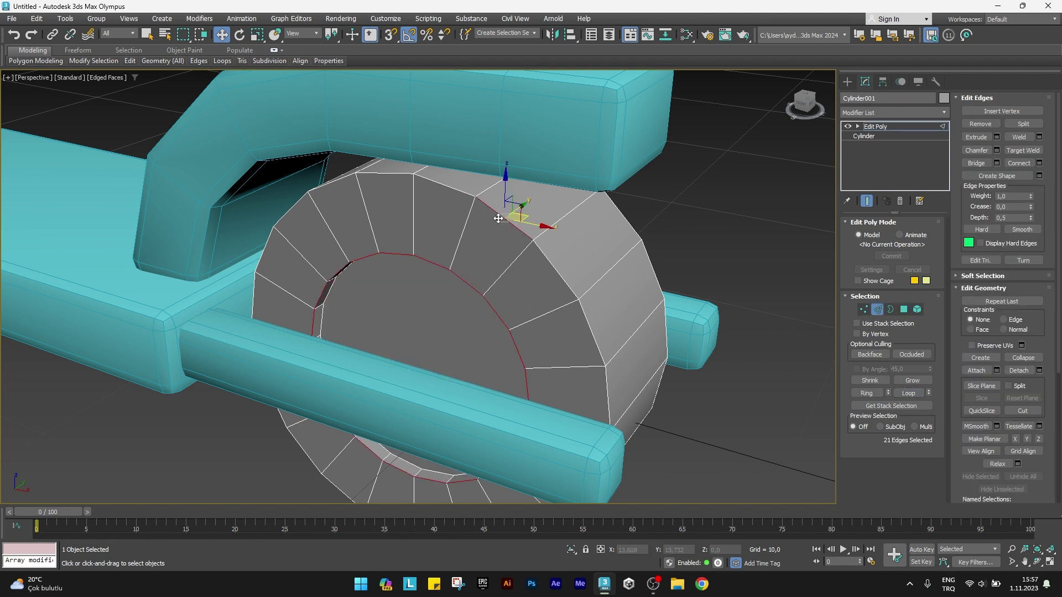
double_click(623, 215, "ctrl")
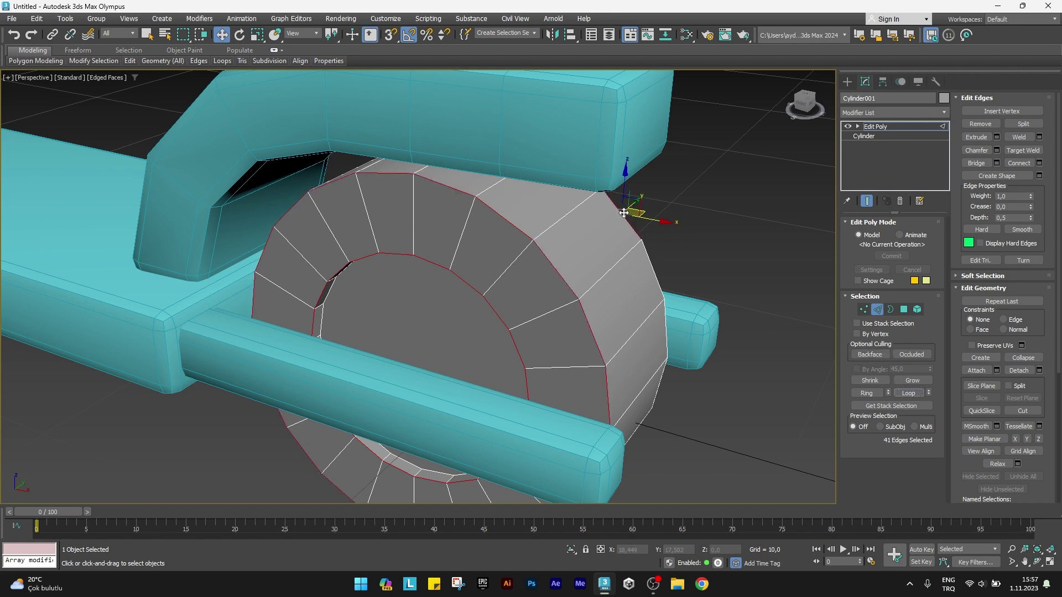
mouse_move(691, 331)
middle_mouse_down("alt")
mouse_move(645, 315)
mouse_move(556, 309)
middle_mouse_up("alt")
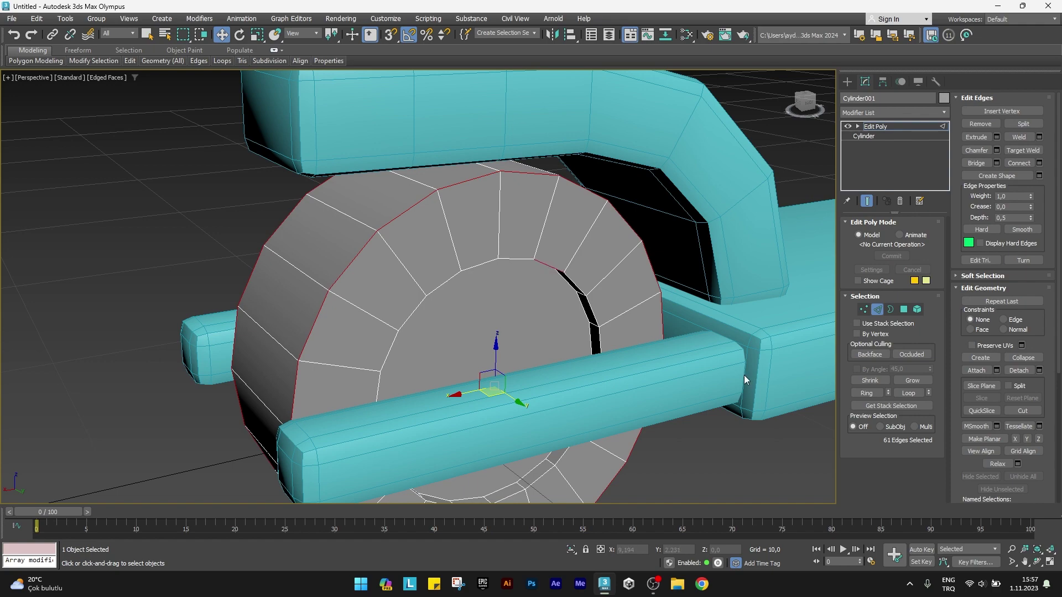
left_click(903, 391)
mouse_move(480, 352)
middle_mouse_down("alt")
mouse_move(436, 344)
mouse_move(513, 346)
middle_mouse_up("alt")
Chamfer the selected wheel edge loops by 0,75 with 2 segments.
left_click(996, 150)
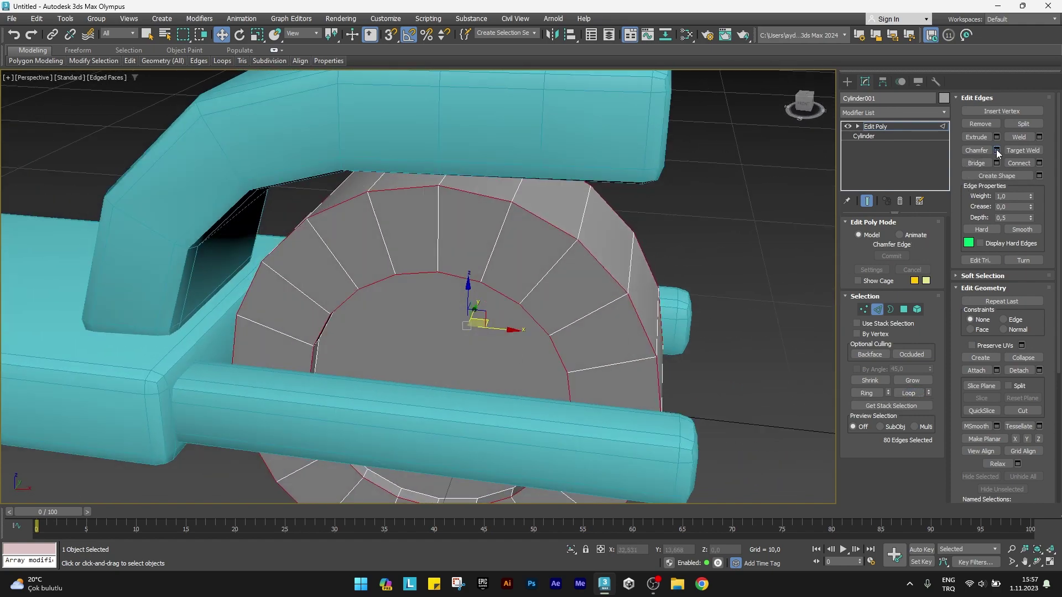
mouse_move(426, 309)
left_mouse_down()
mouse_move(423, 289)
mouse_move(426, 302)
left_mouse_up()
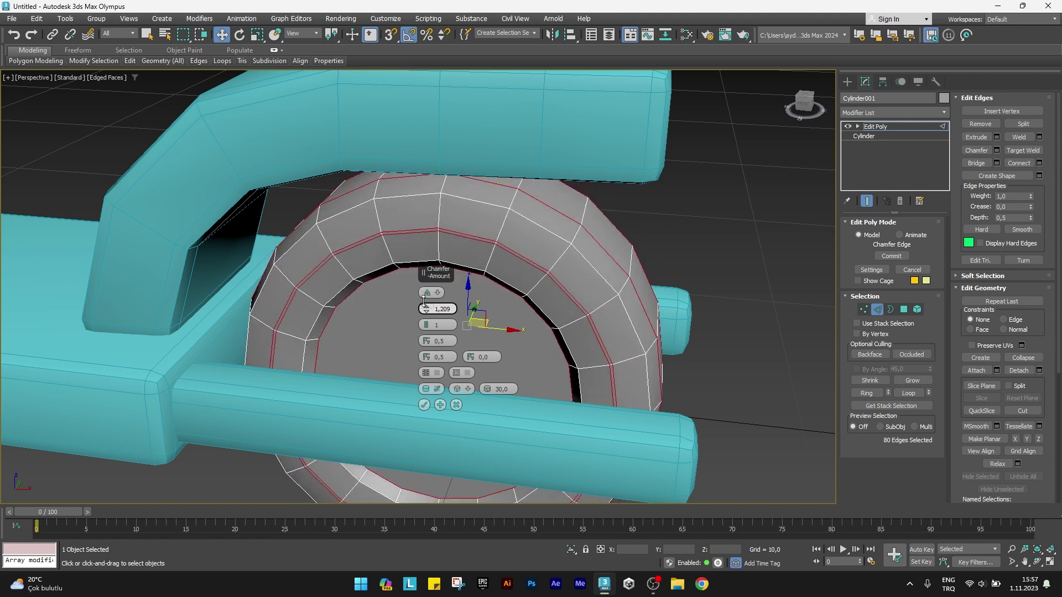
middle_click_drag(382, 305, 353, 290, "alt")
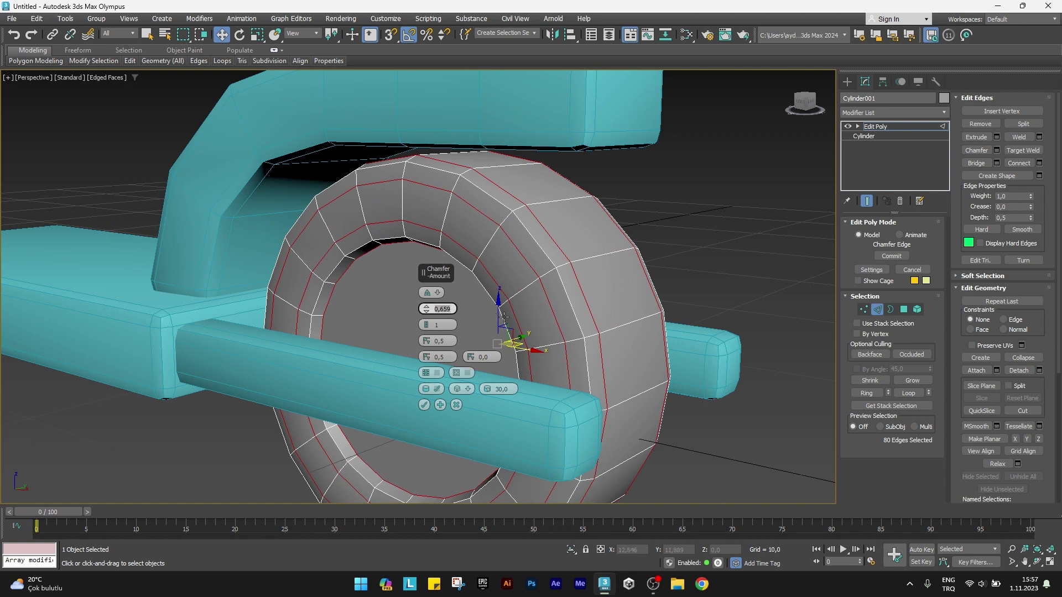
type("5")
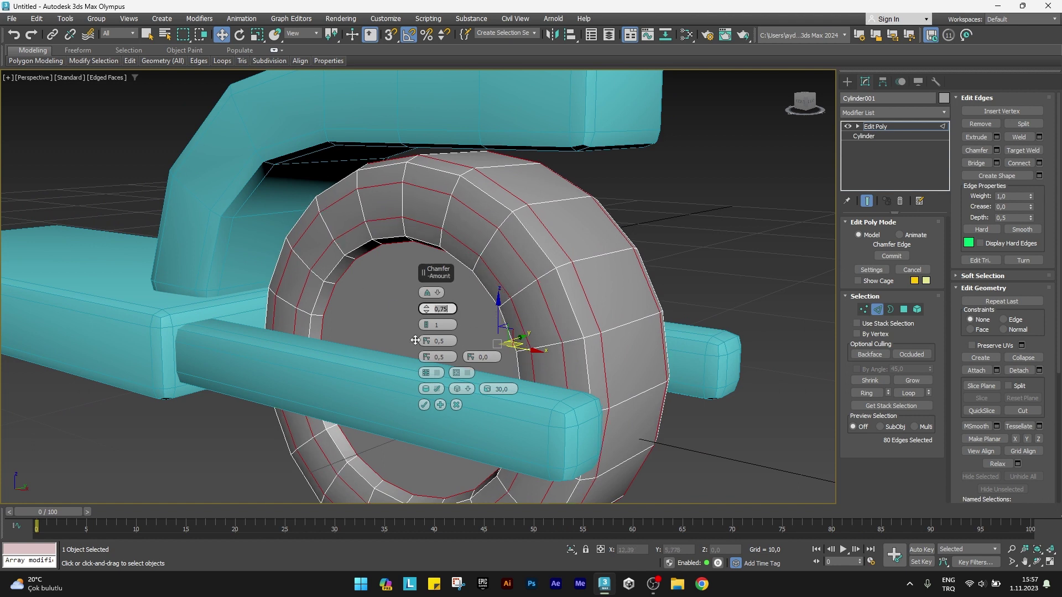
left_click_drag(426, 324, 426, 322)
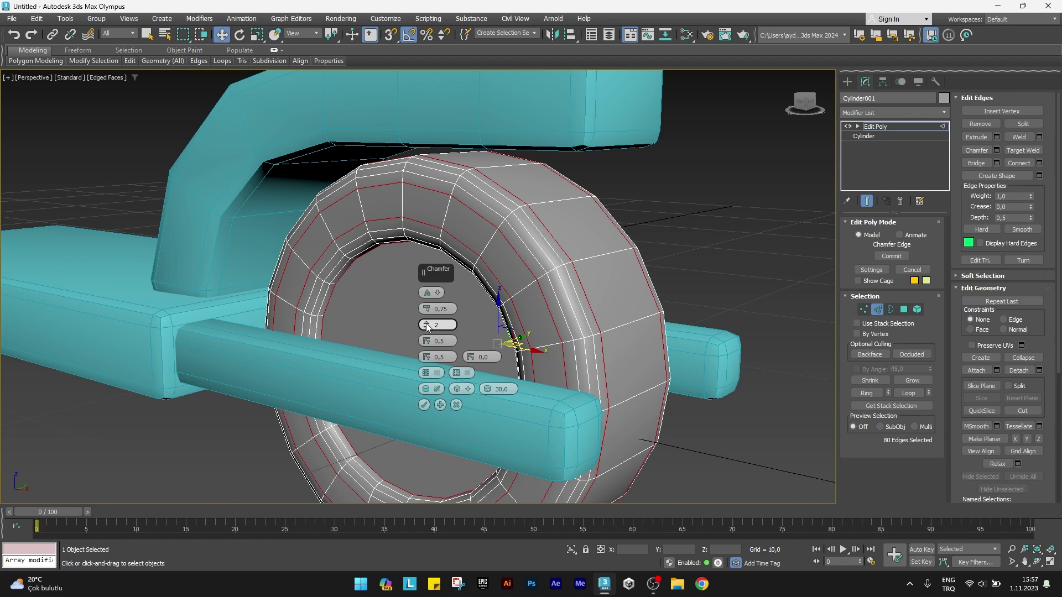
left_click(424, 406)
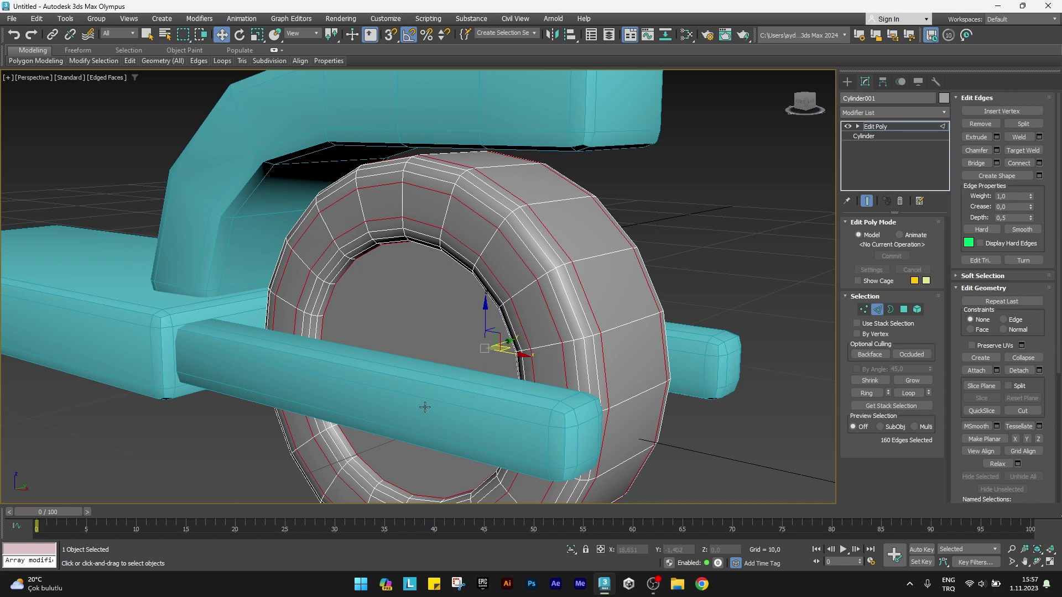
Return to Polygon level and select the wheel's side cap faces.
left_click(904, 310)
left_click(438, 304)
mouse_move(438, 304)
middle_mouse_down("alt")
mouse_move(496, 316)
mouse_move(372, 317)
mouse_move(455, 319)
middle_mouse_up("alt")
Inset both wheel caps twice, first by 2,0 then by 1,5, leaving small central polygons.
middle_click_drag(439, 366, 445, 347, "alt")
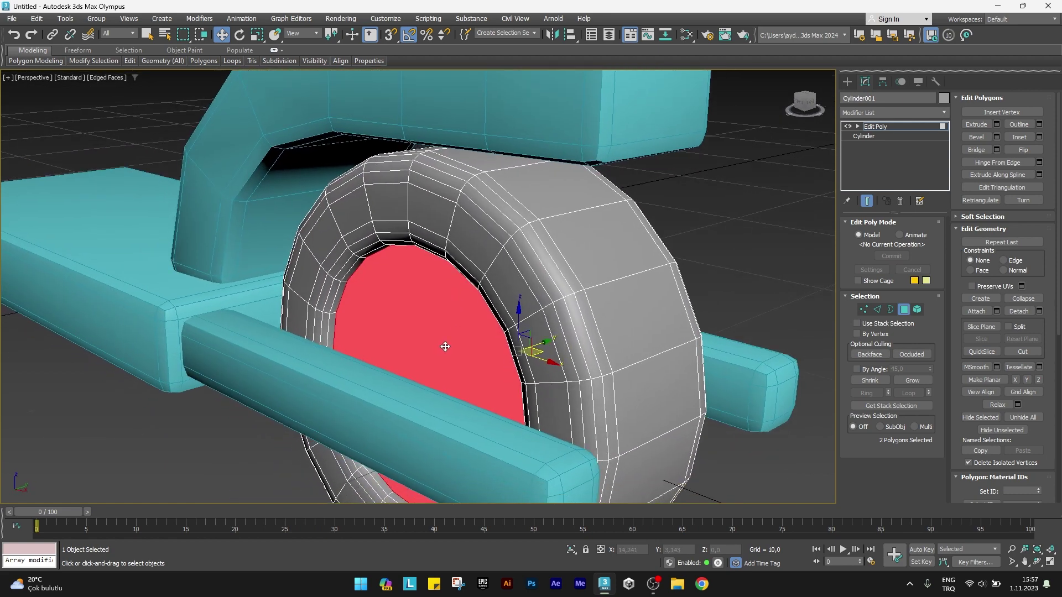
left_click(1039, 137)
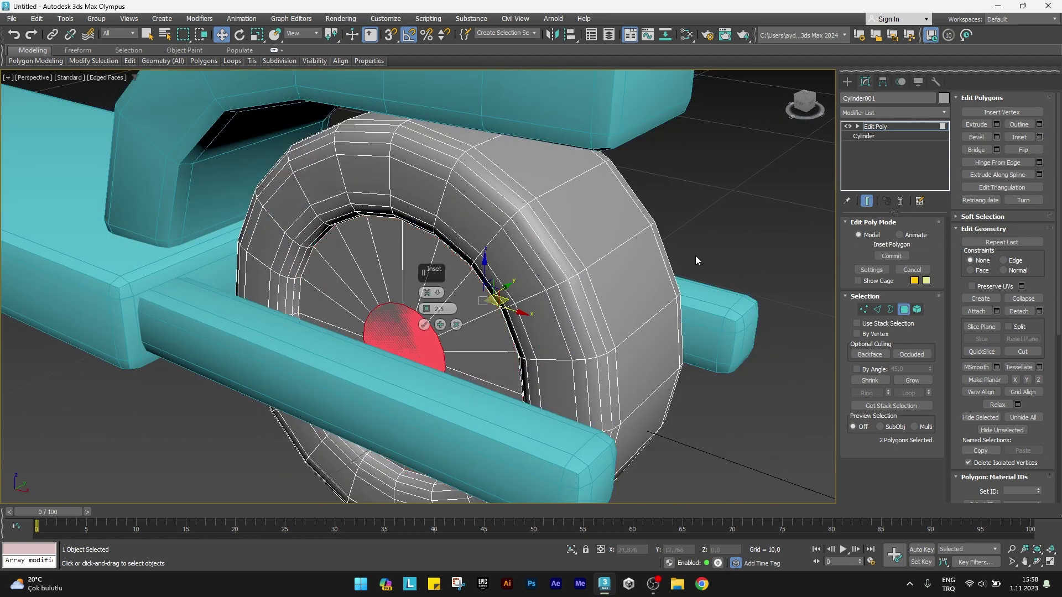
left_click(458, 308)
key("BackSpace")
type("0")
key("Return")
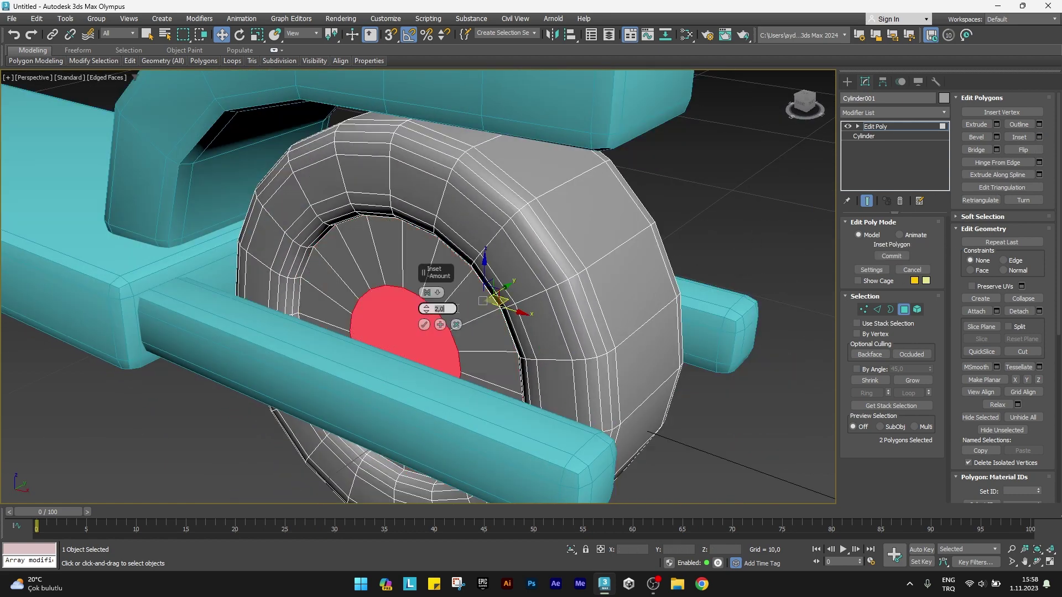
left_click(442, 327)
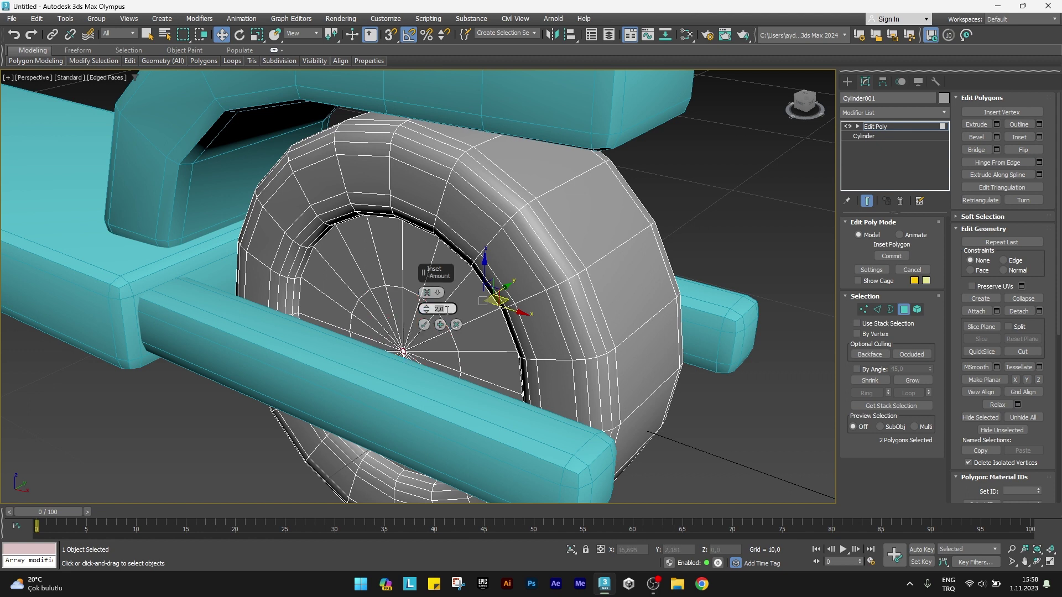
type("1,5")
double_click(446, 310)
left_click(425, 325)
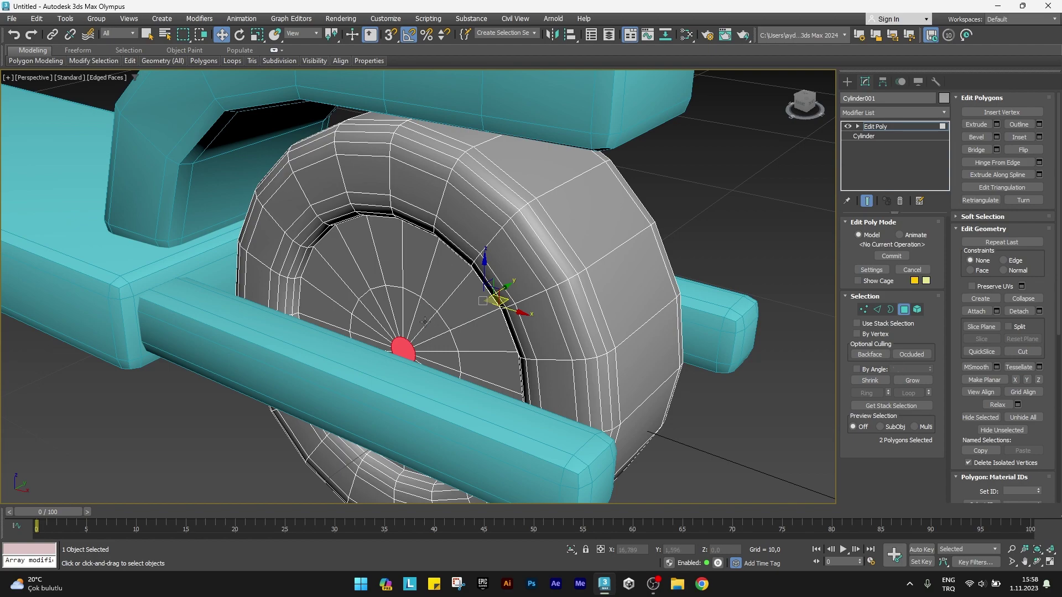
left_click(679, 239)
mouse_move(679, 239)
middle_mouse_down("alt")
mouse_move(525, 299)
mouse_move(451, 344)
middle_mouse_up("alt")
Select the ring of hub polygons around the centre on both sides of the wheel.
left_click(398, 356)
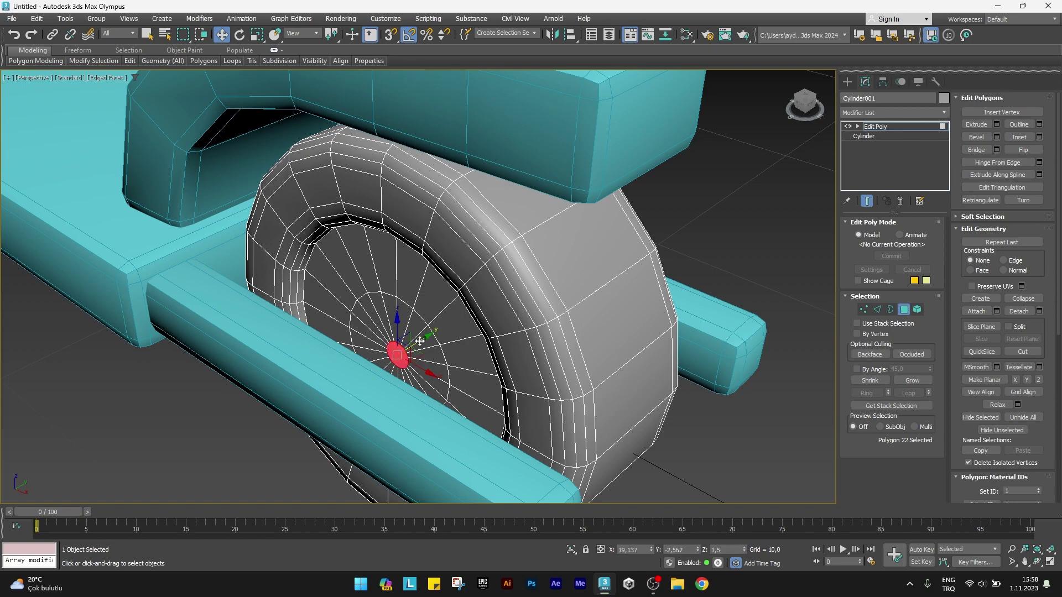
left_click(663, 236)
mouse_move(669, 248)
middle_mouse_down("alt")
mouse_move(615, 281)
mouse_move(537, 281)
mouse_move(505, 213)
mouse_move(604, 268)
mouse_move(702, 285)
mouse_move(434, 326)
mouse_move(452, 275)
middle_mouse_up("alt")
left_click(434, 327)
key("f")
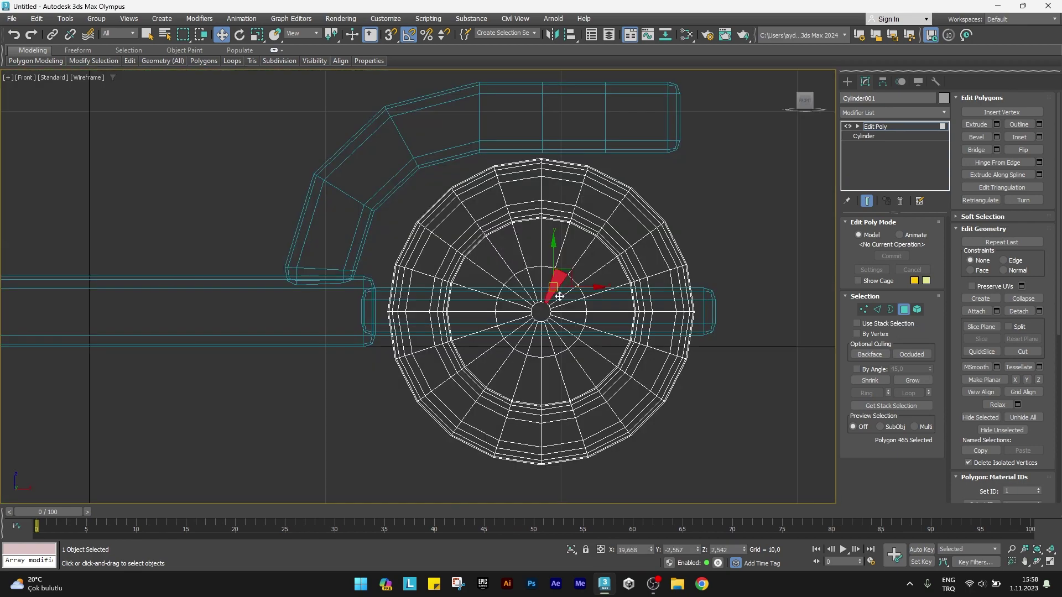
scroll(570, 281, "up", 4)
mouse_move(587, 321)
left_mouse_down("ctrl+shift")
mouse_move(451, 348)
mouse_move(613, 313)
left_mouse_up("ctrl+shift")
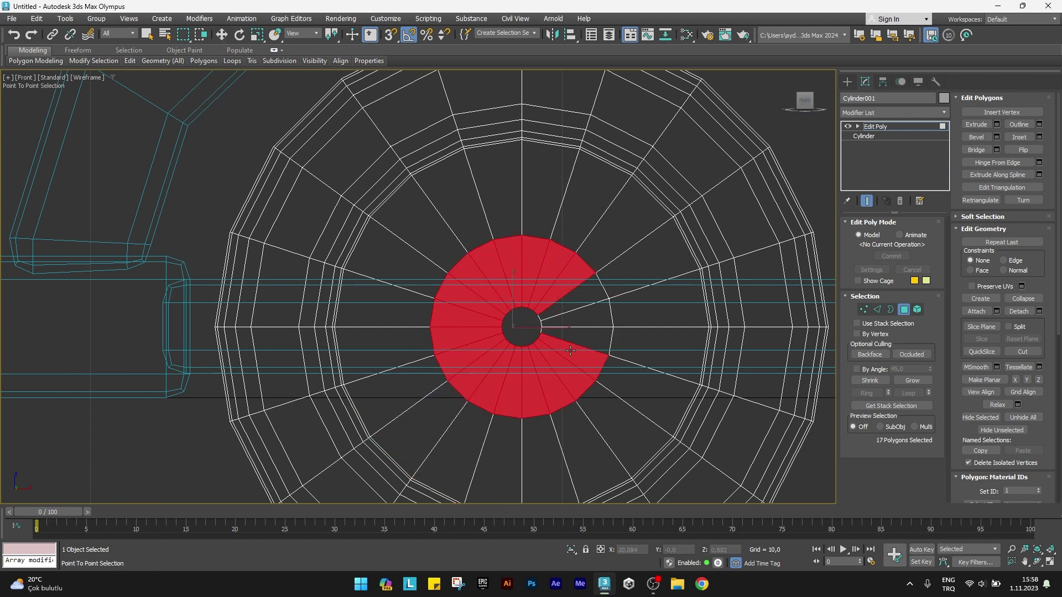
middle_click_drag(612, 313, 421, 321, "alt")
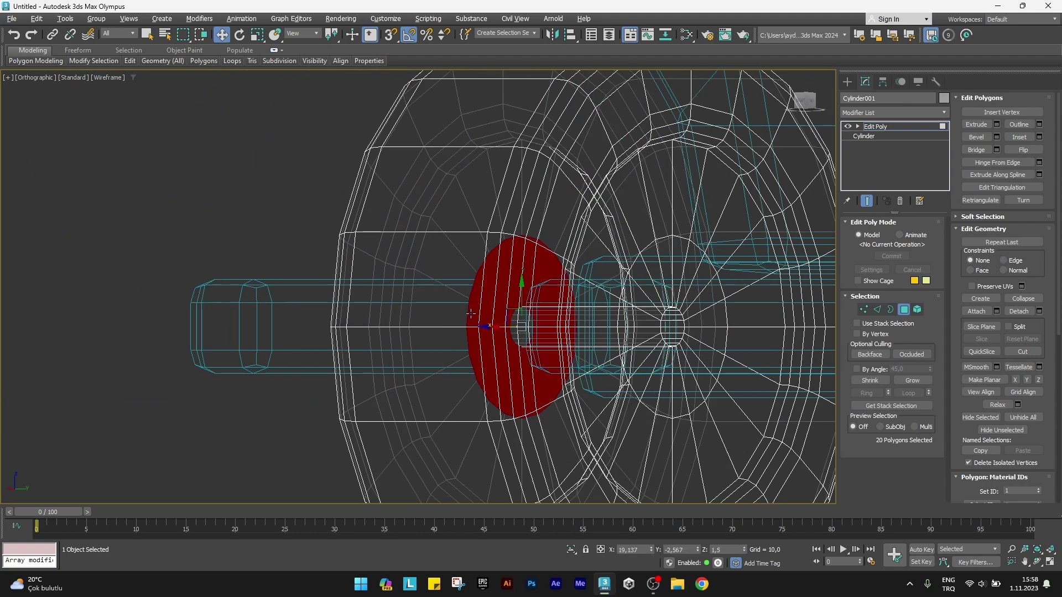
left_click_drag(512, 282, 497, 391, "ctrl+shift")
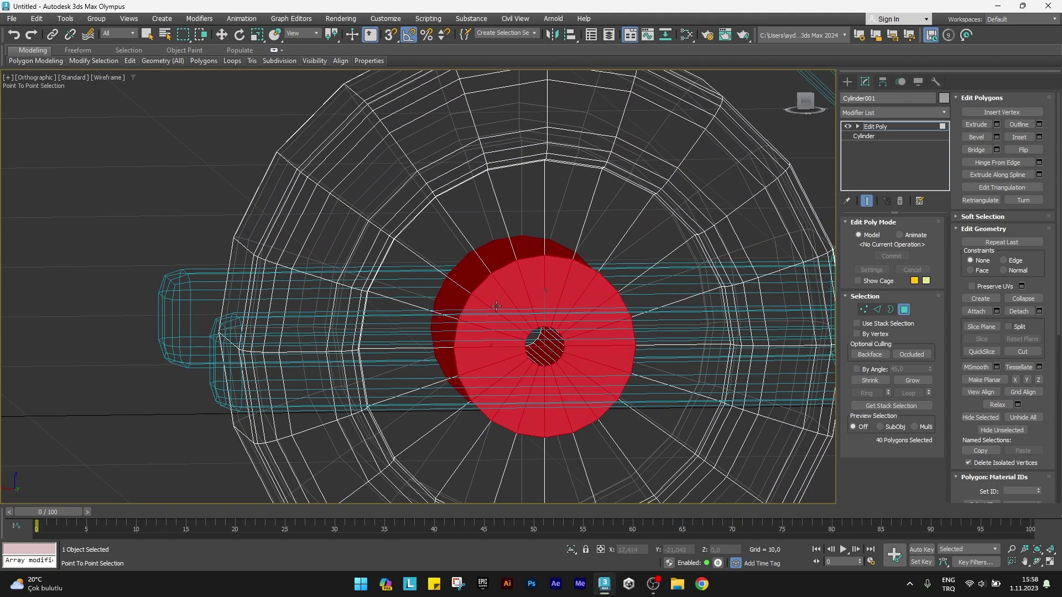
left_click_drag(497, 390, 496, 311, "ctrl+shift")
middle_click_drag(420, 324, 548, 346, "alt")
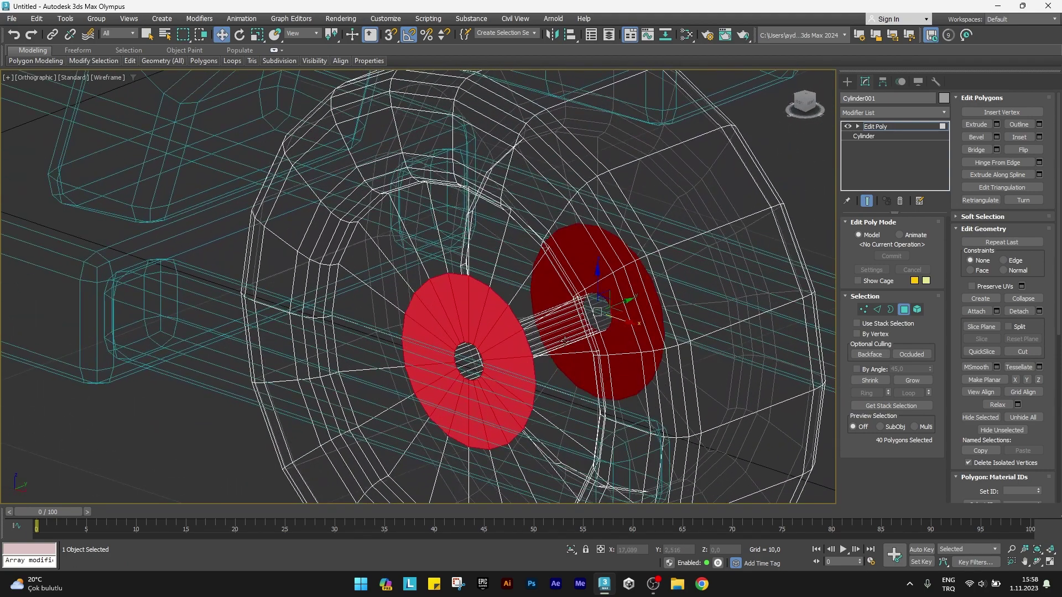
key("F3")
scroll(475, 359, "up", 3)
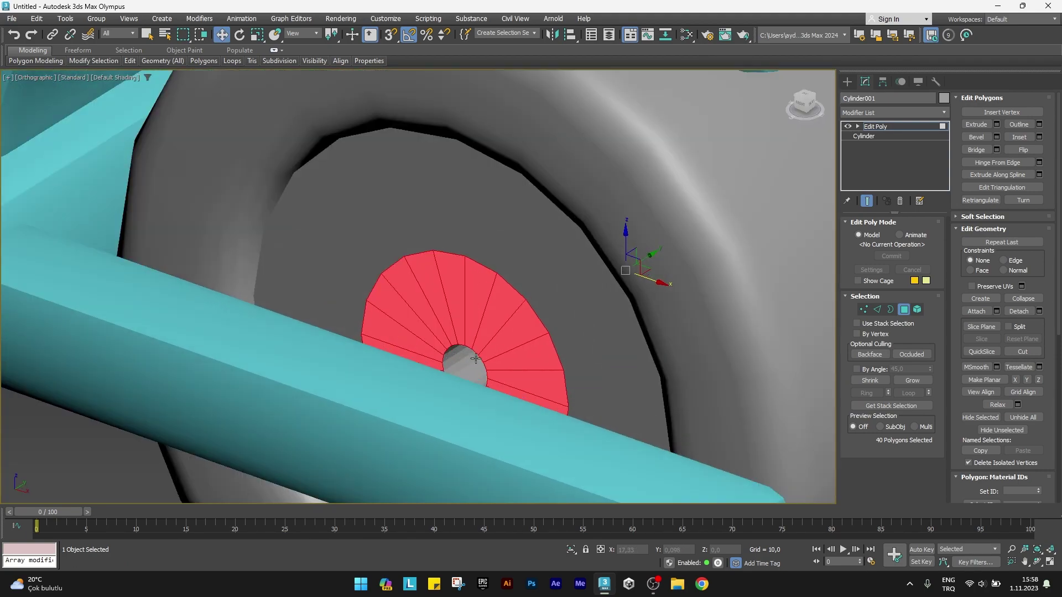
Extrude the hub ring polygons 0,5 outward by Local Normals.
left_click(996, 125)
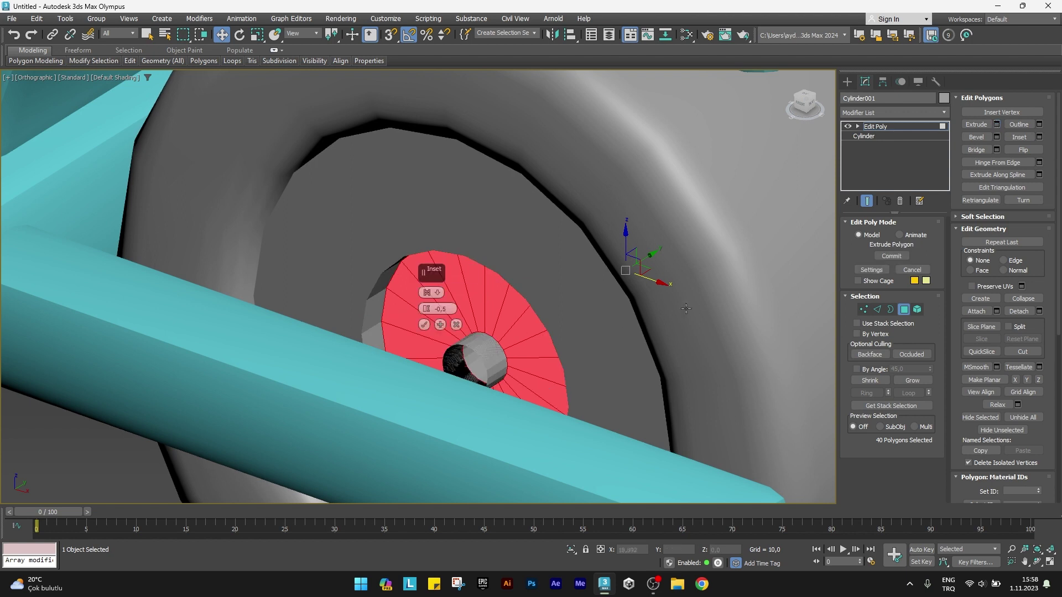
left_click(431, 292)
left_click(466, 315)
type("0,")
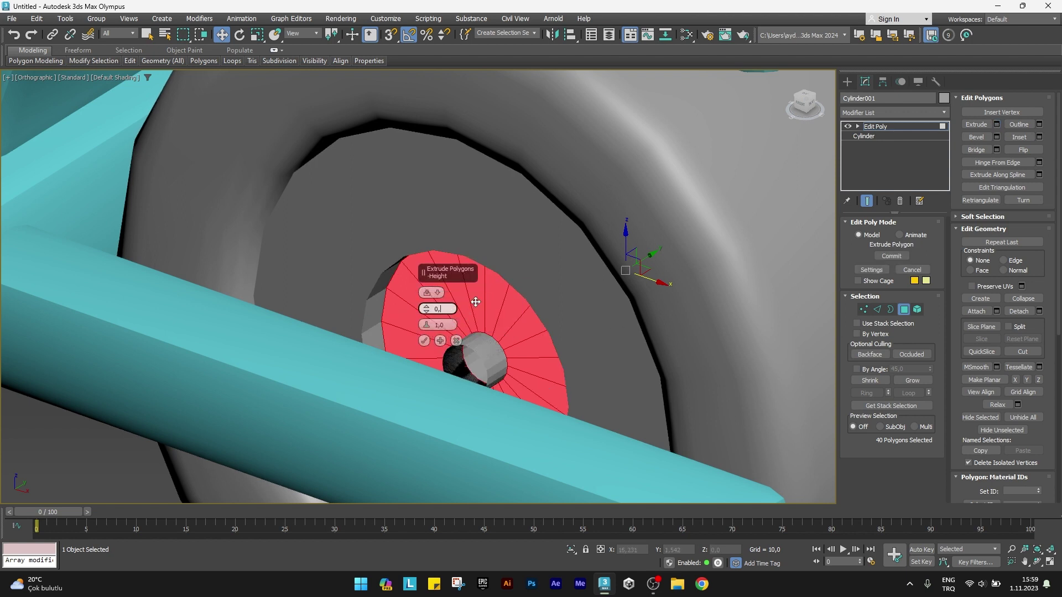
type("5")
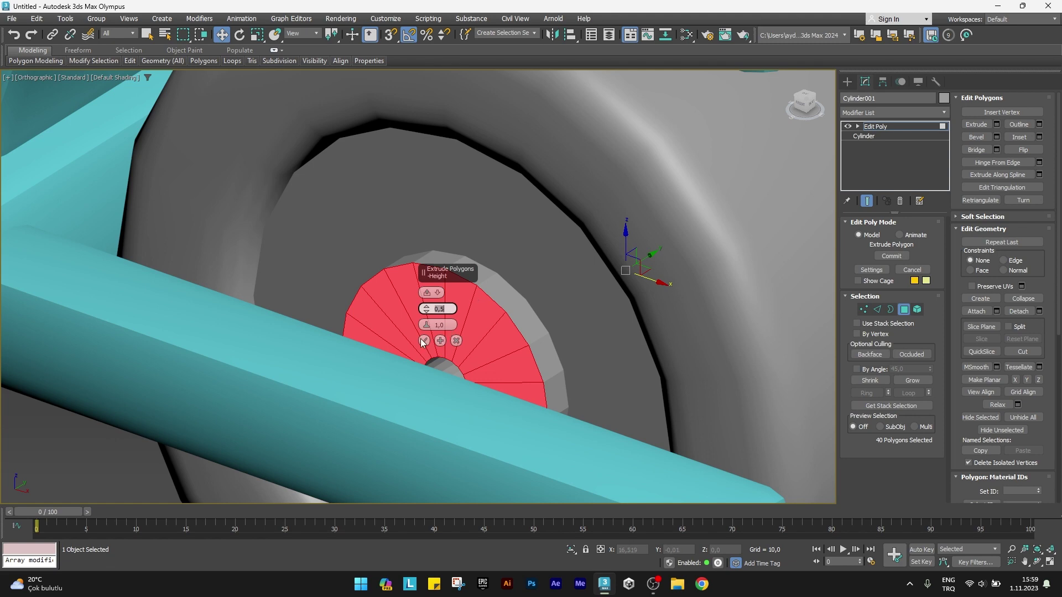
left_click(423, 342)
middle_click_drag(467, 325, 449, 327, "alt")
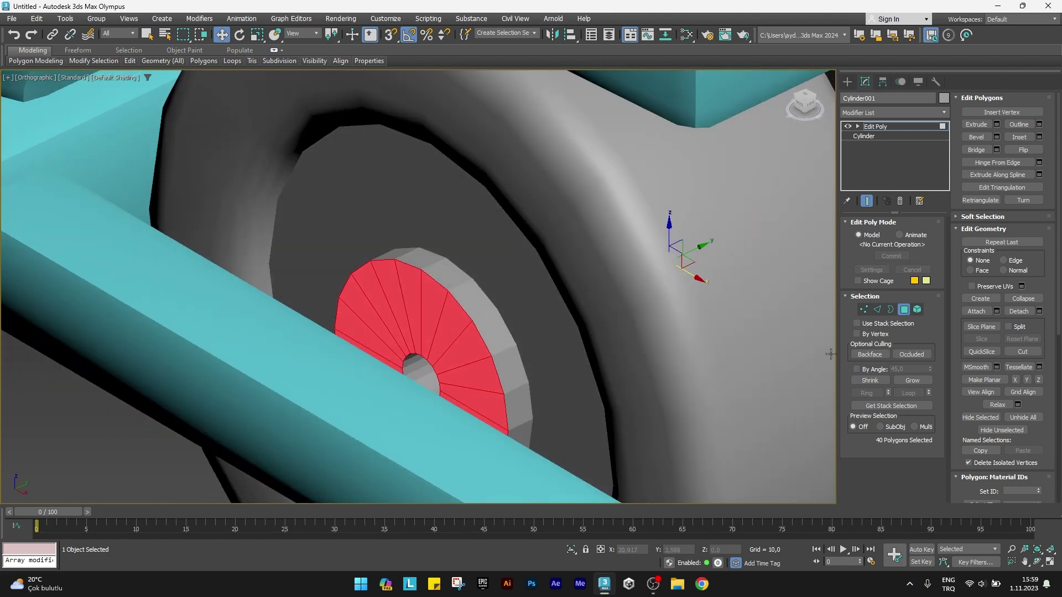
Select the outer and inner hub rim edge loops of the raised hub.
left_click(878, 311)
key("F4")
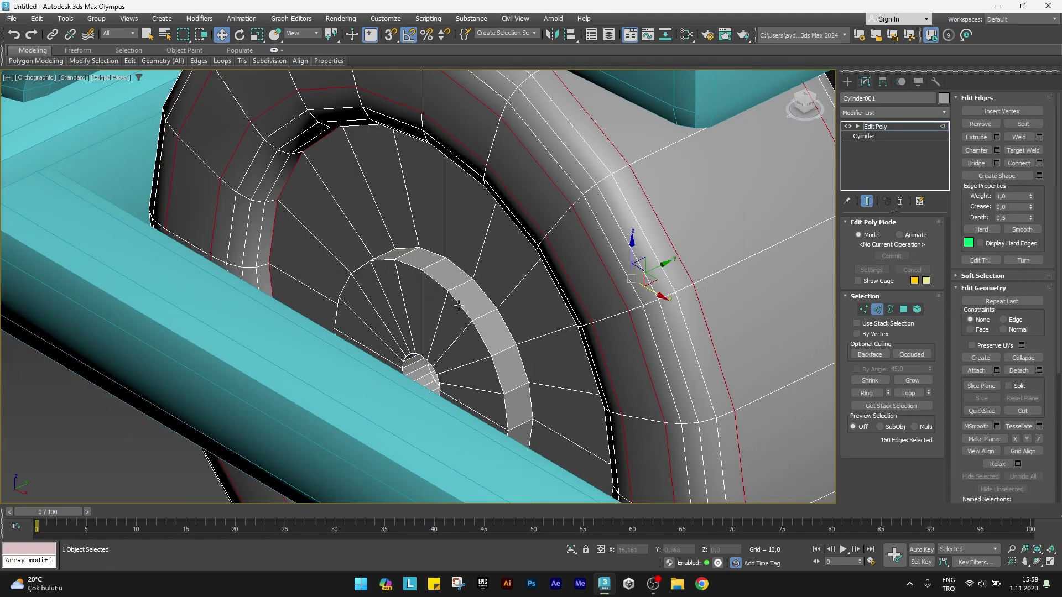
left_click(470, 310)
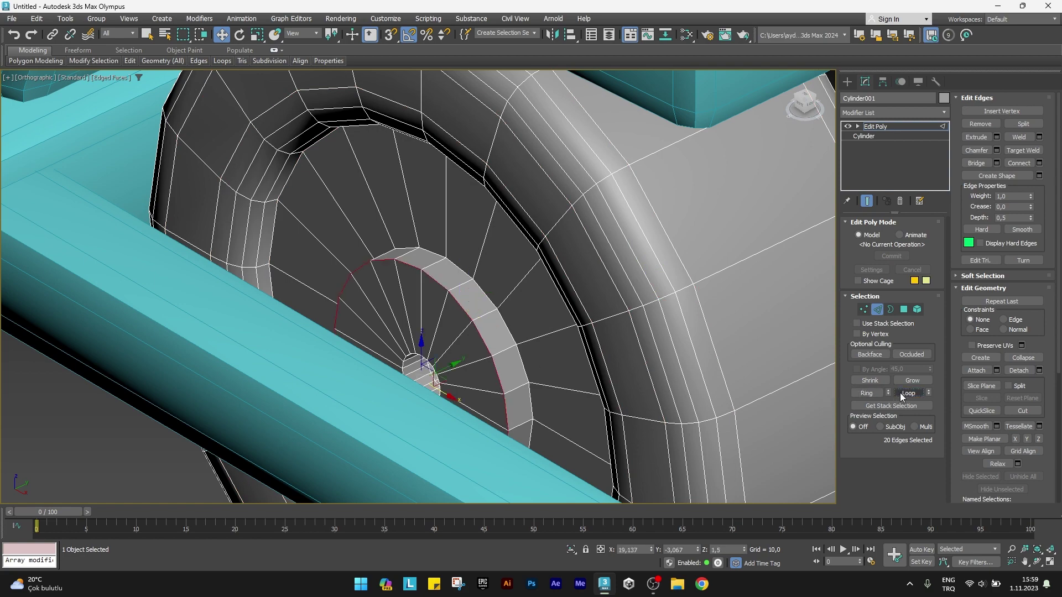
left_click(904, 393)
middle_click_drag(470, 309, 552, 437, "alt")
scroll(486, 337, "up", 3)
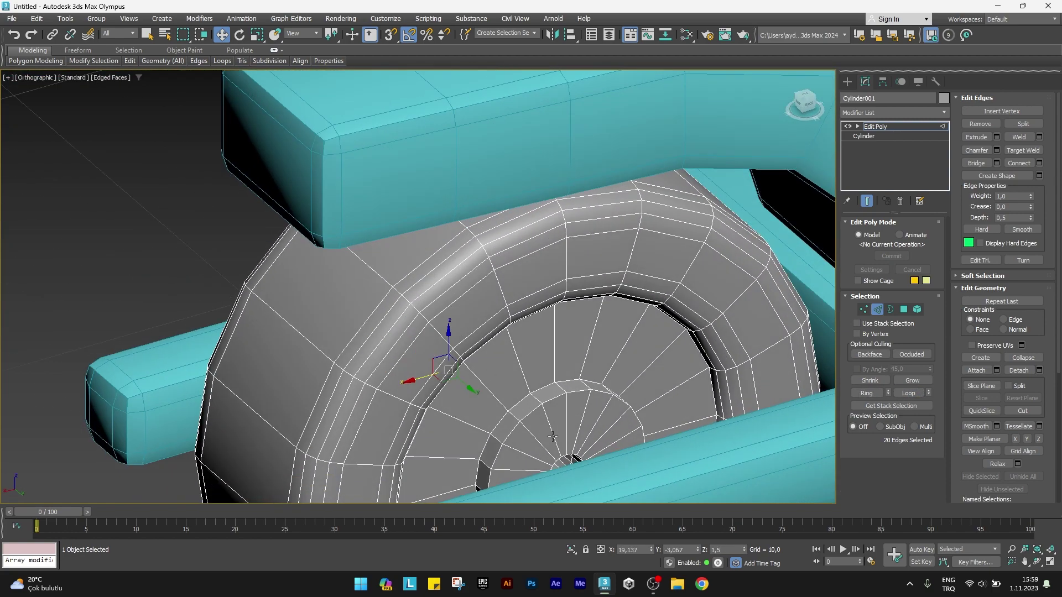
left_click(555, 402, "ctrl")
left_click(907, 393)
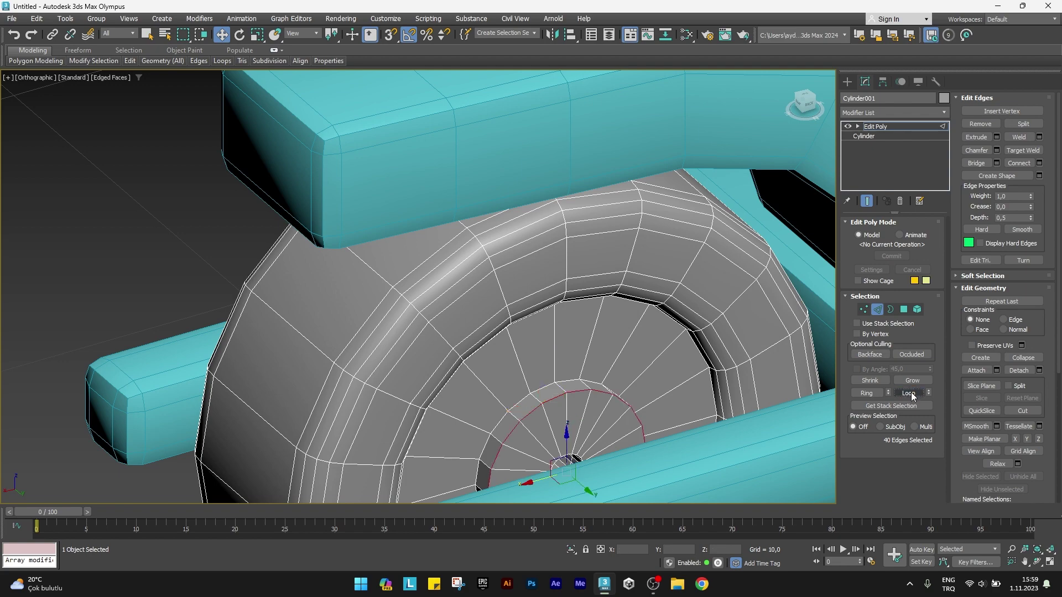
middle_click_drag(662, 398, 580, 327, "alt")
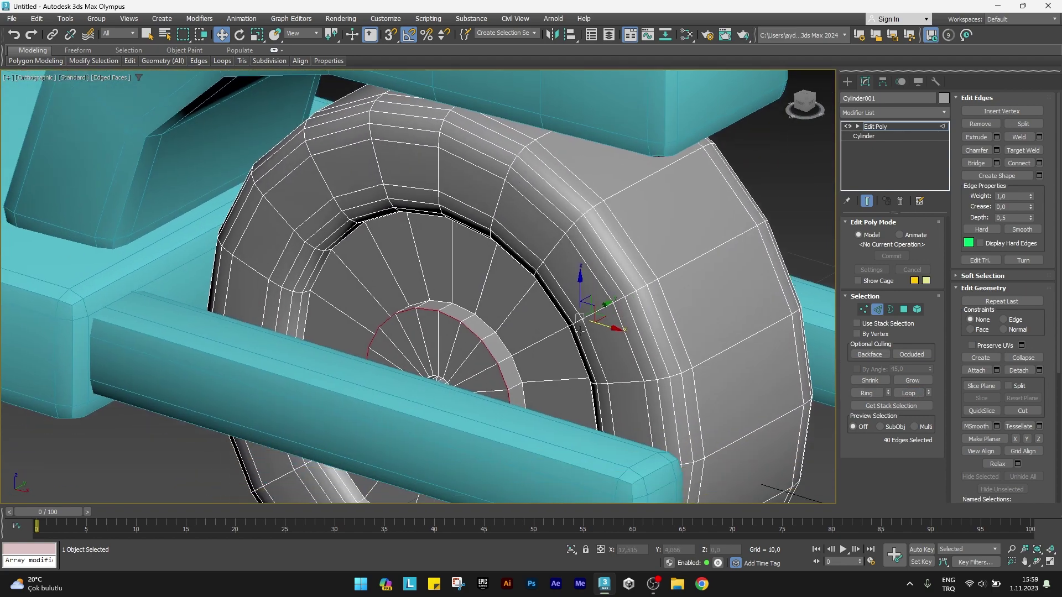
Chamfer the selected hub rim edges, then leave edge editing in Perspective view.
left_click(996, 150)
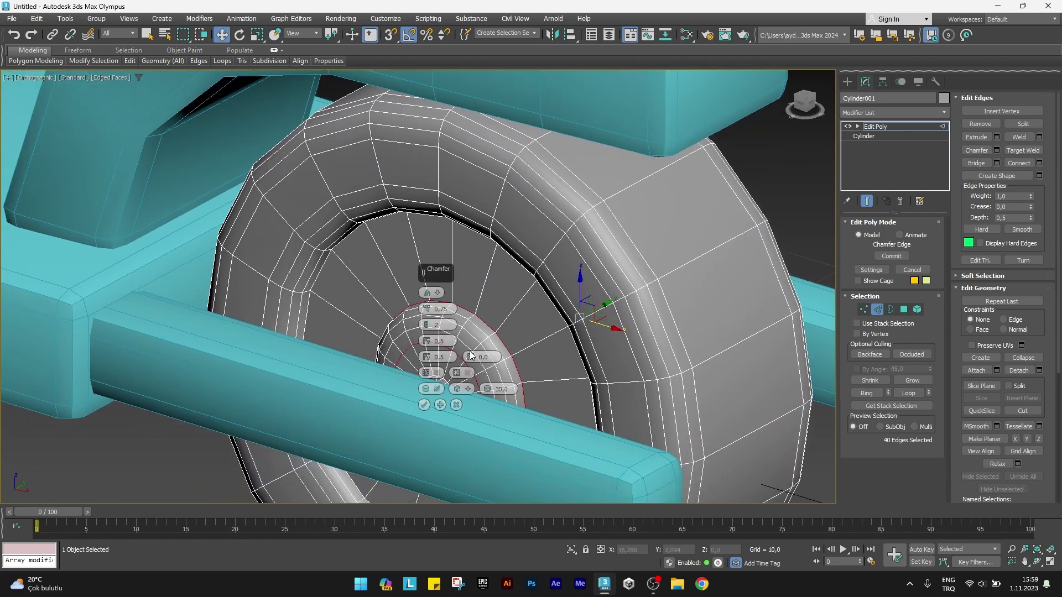
left_click(423, 406)
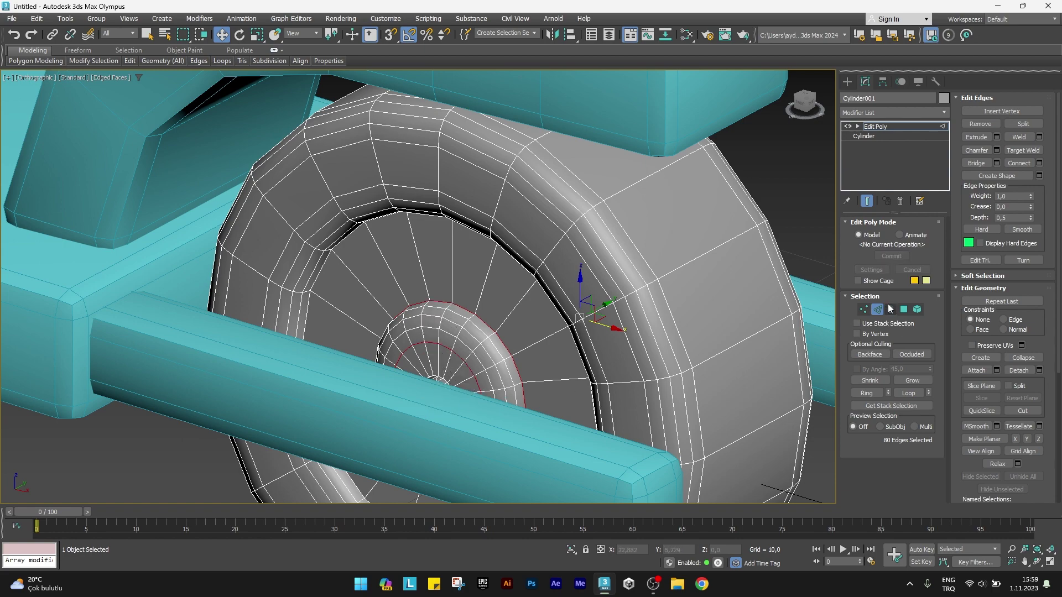
left_click(877, 309)
key("p")
scroll(389, 355, "down", 3)
Draw a small cylinder beside the wheel and rotate it to lie on its side.
scroll(389, 355, "down", 2)
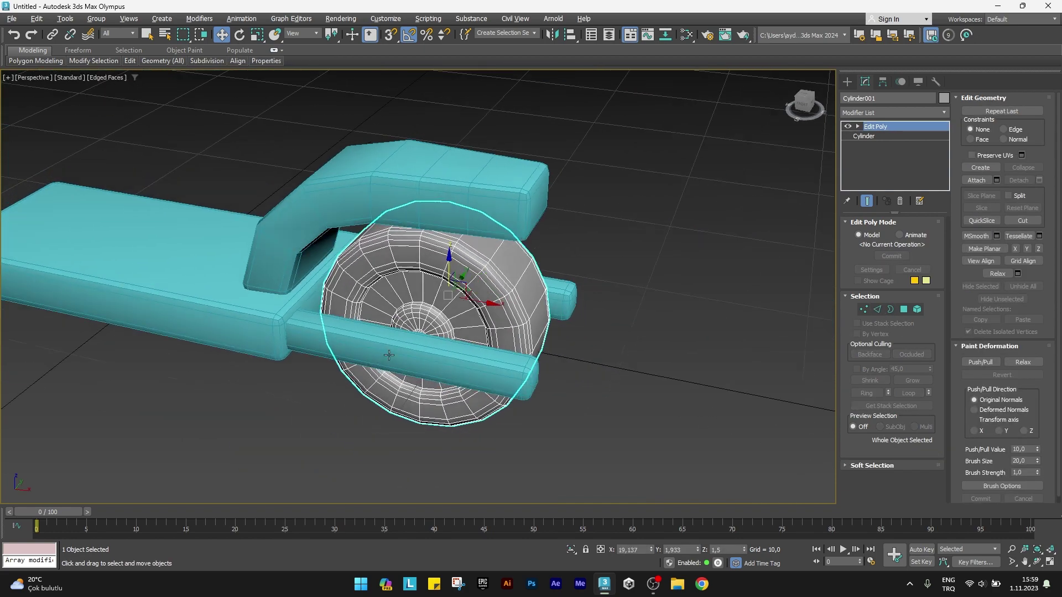
mouse_move(388, 355)
middle_mouse_down("alt")
mouse_move(470, 370)
mouse_move(444, 350)
middle_mouse_up("alt")
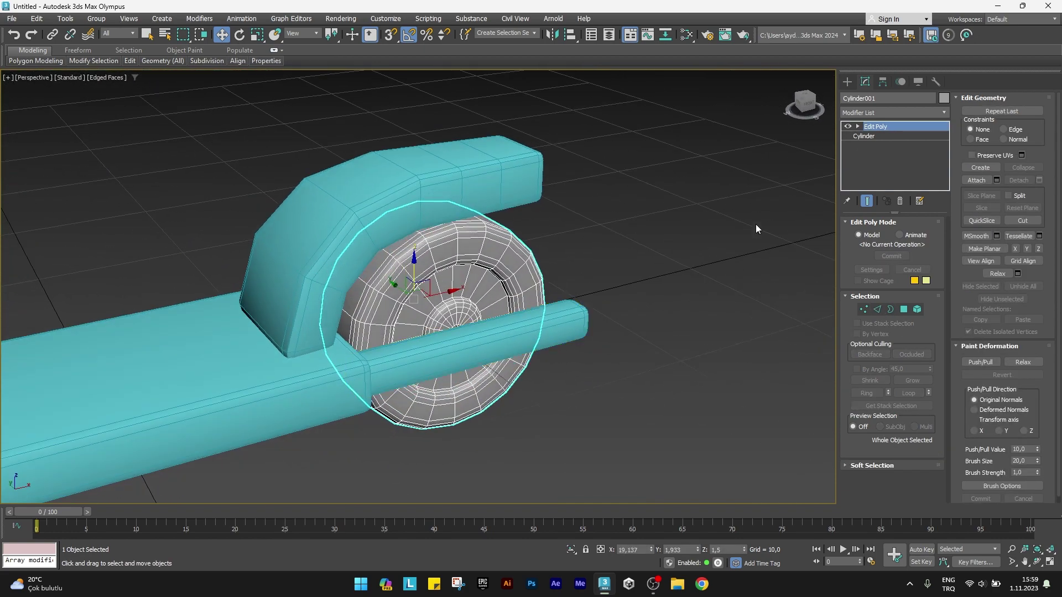
left_click(847, 81)
left_click(876, 186)
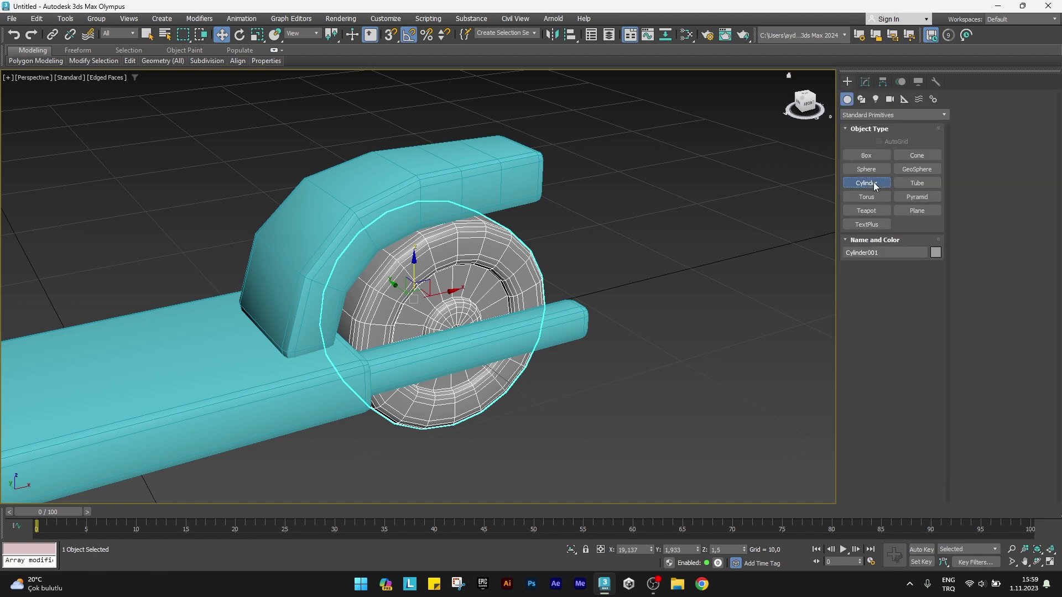
left_click_drag(573, 432, 574, 429)
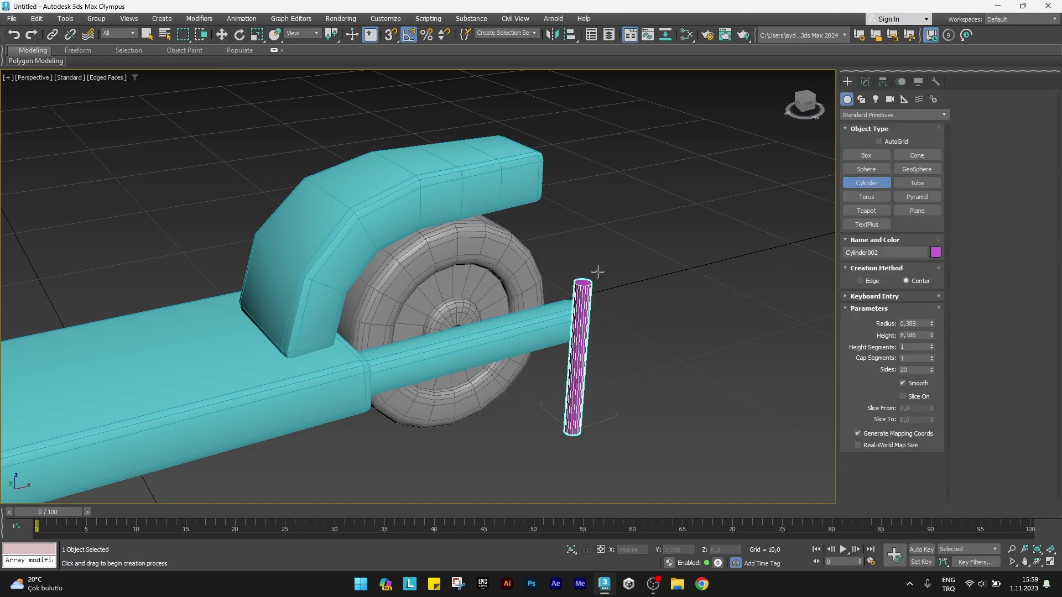
middle_click_drag(597, 271, 593, 260)
key("e")
left_click_drag(579, 394, 594, 442)
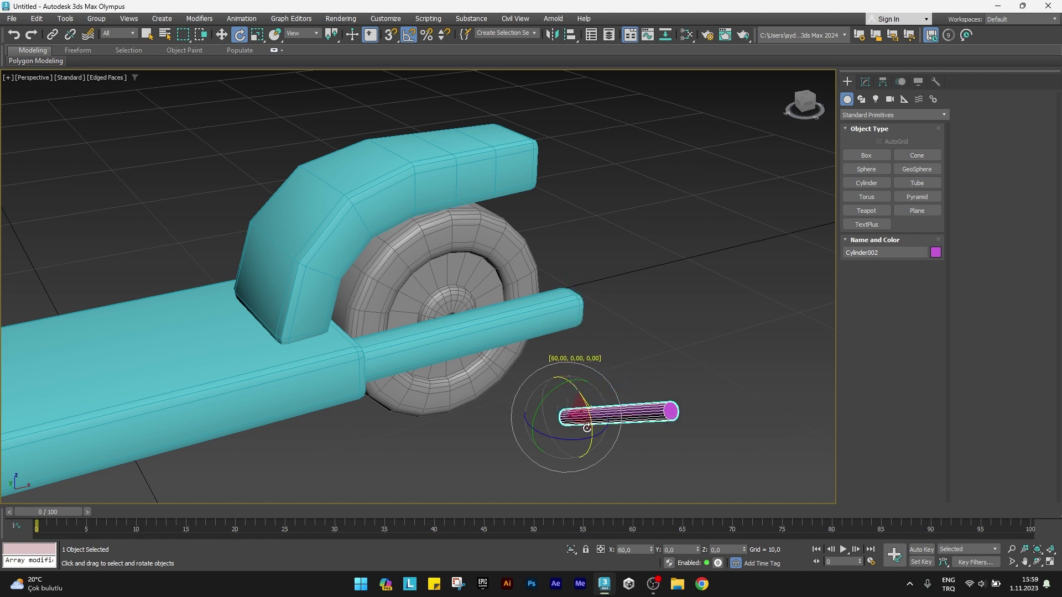
key("w")
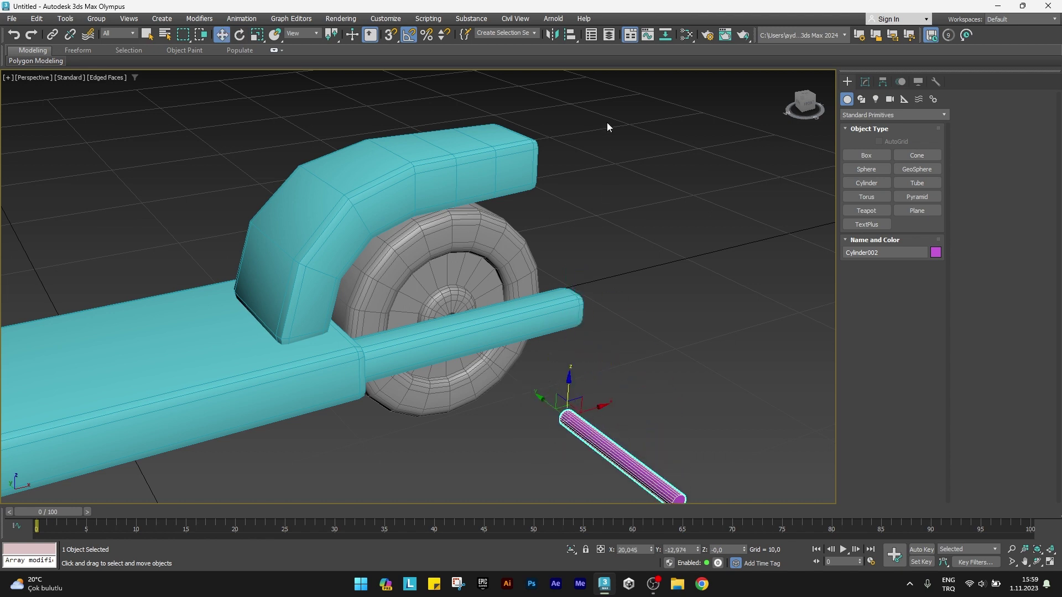
Align the cylinder to the centre of the wheel.
key("alt+a")
left_click(465, 287)
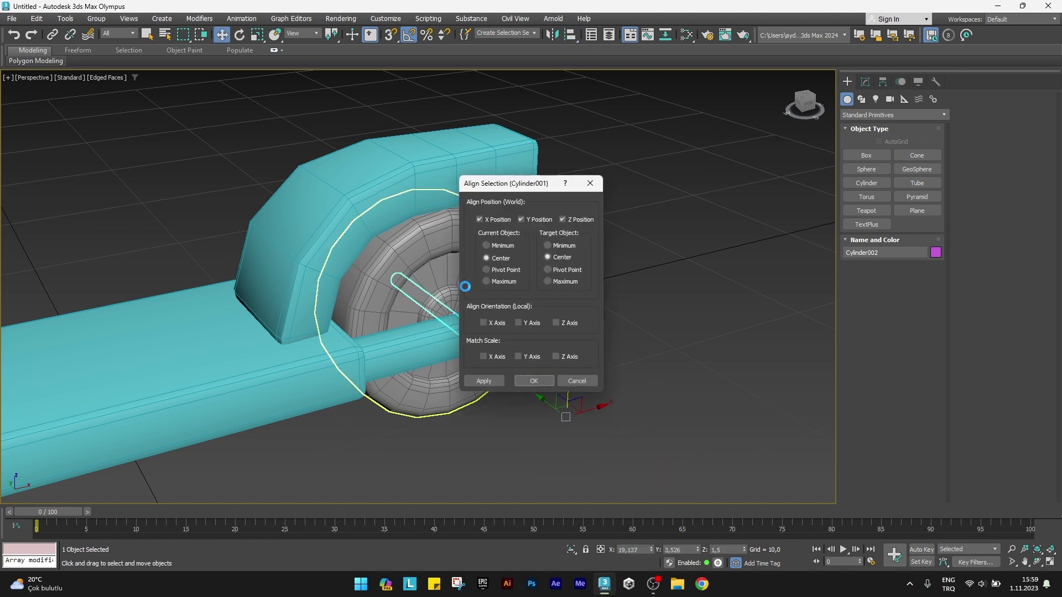
left_click(533, 381)
mouse_move(516, 366)
middle_mouse_down("alt")
mouse_move(487, 342)
mouse_move(530, 321)
middle_mouse_up("alt")
scroll(466, 328, "up", 4)
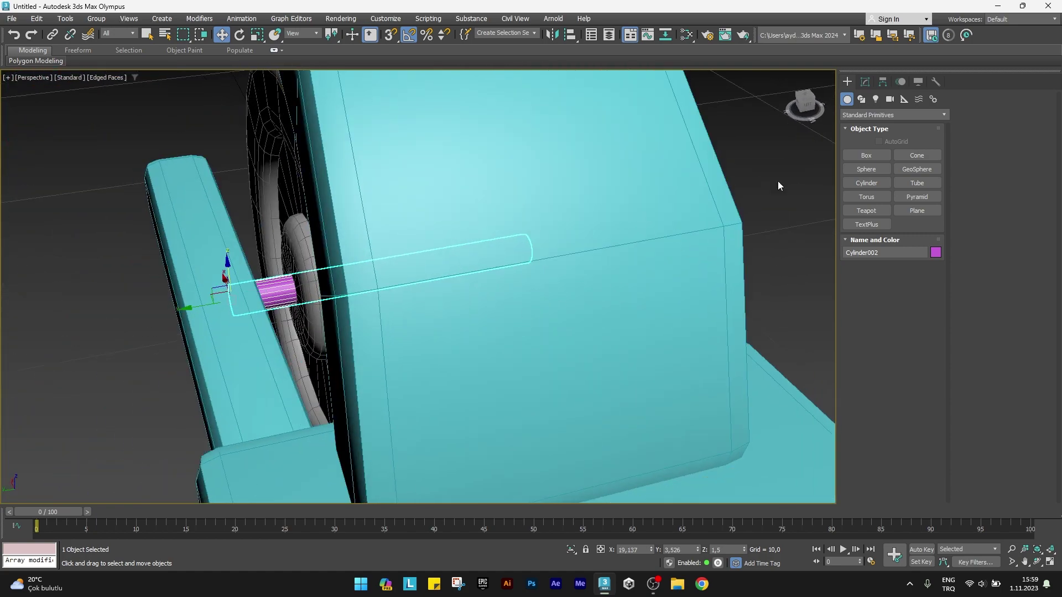
Set the cylinder to radius 0,35, height 8,0 and 18 sides.
left_click(865, 82)
middle_click_drag(442, 332, 450, 343, "alt")
scroll(450, 344, "up", 4)
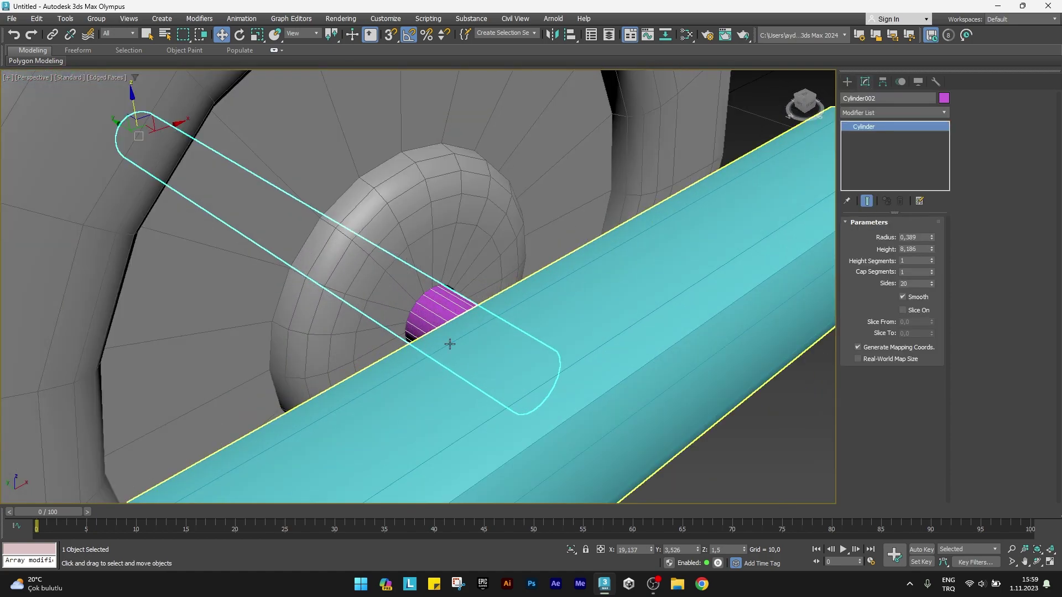
left_click_drag(931, 237, 930, 238)
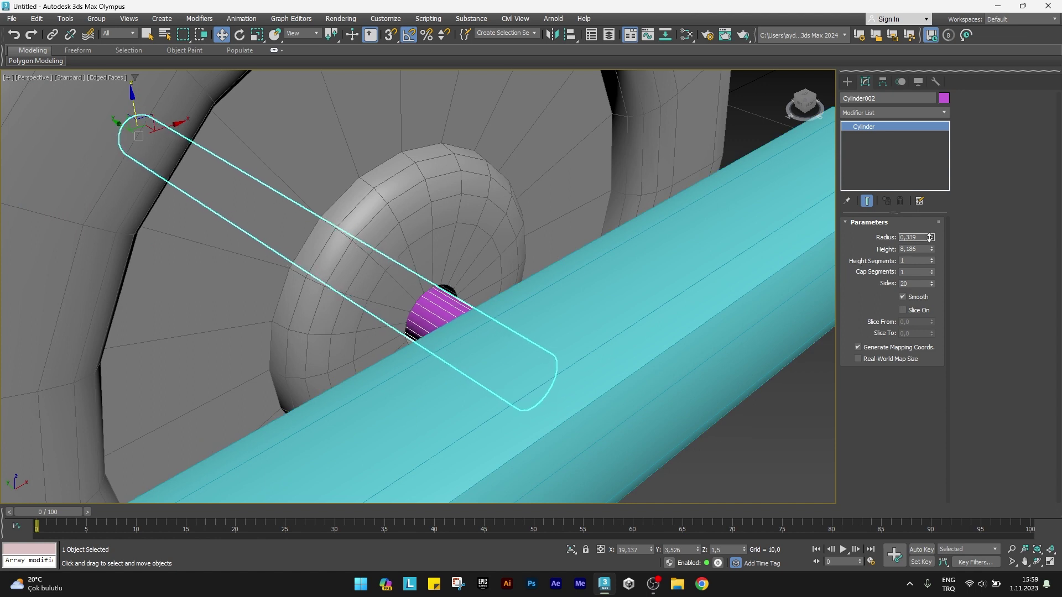
key("BackSpace")
key("BackSpace")
key("BackSpace")
type("35")
key("Tab")
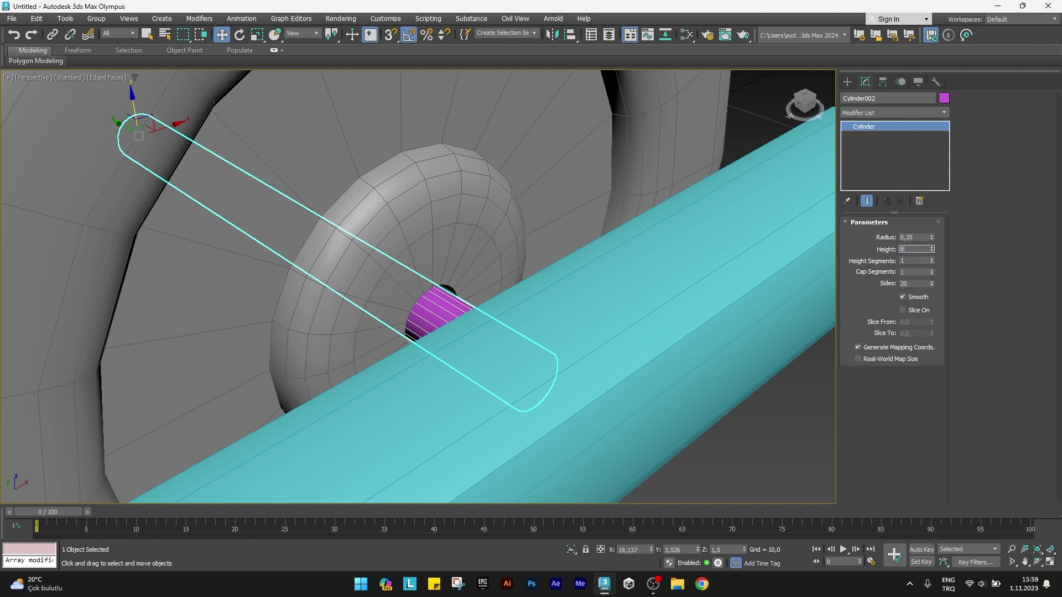
key("Tab")
key("Tab")
key("Tab")
type("18")
key("Return")
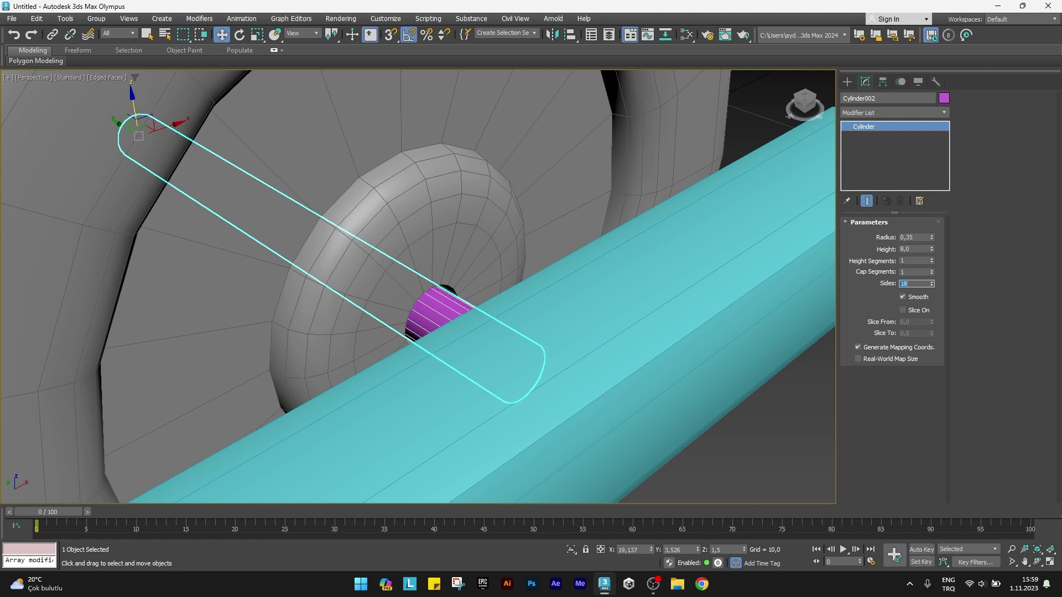
Give the axle a grey object colour, then clear the selection.
left_click(944, 99)
left_click(431, 243)
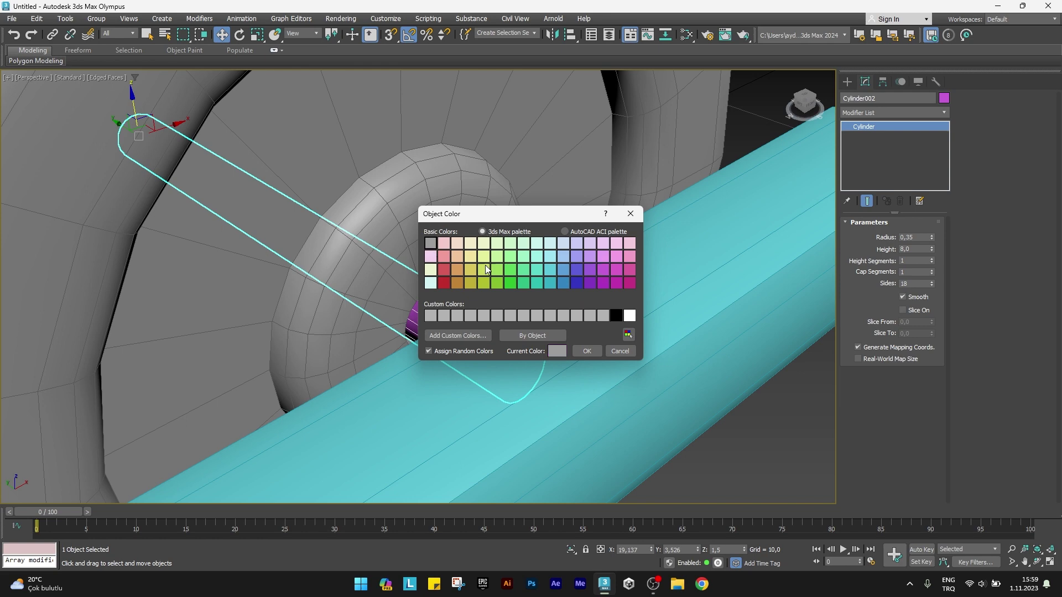
left_click(586, 352)
scroll(520, 301, "down", 5)
scroll(520, 301, "down", 4)
middle_click_drag(497, 310, 520, 302, "alt")
scroll(520, 302, "up", 3)
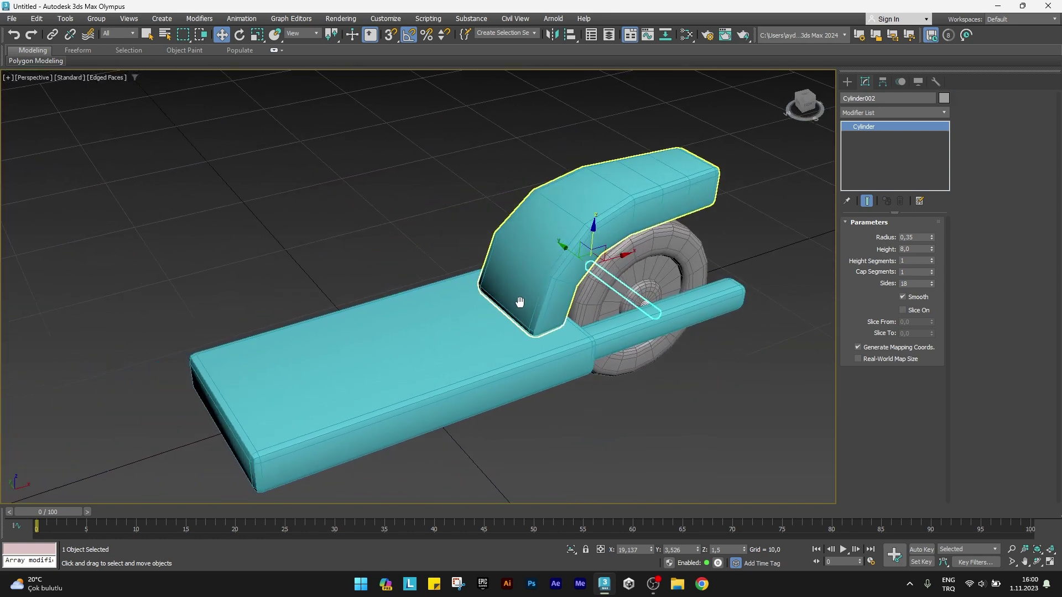
scroll(520, 302, "down", 3)
scroll(498, 342, "down", 2)
left_click(475, 384)
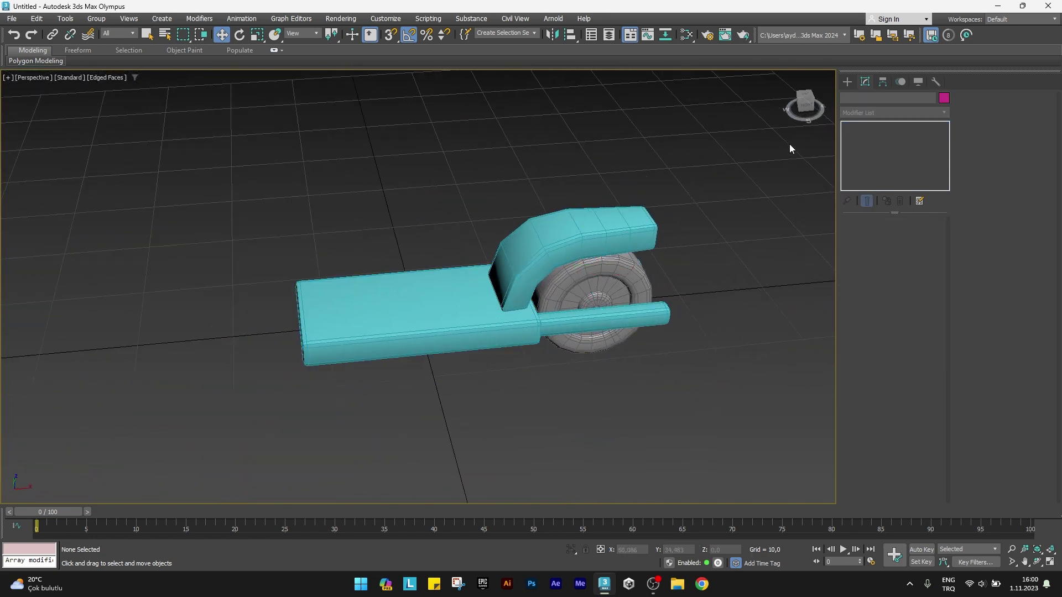
Create a new cylinder with radius 1,25 and height 20,0 near the deck.
left_click(846, 81)
left_click(866, 184)
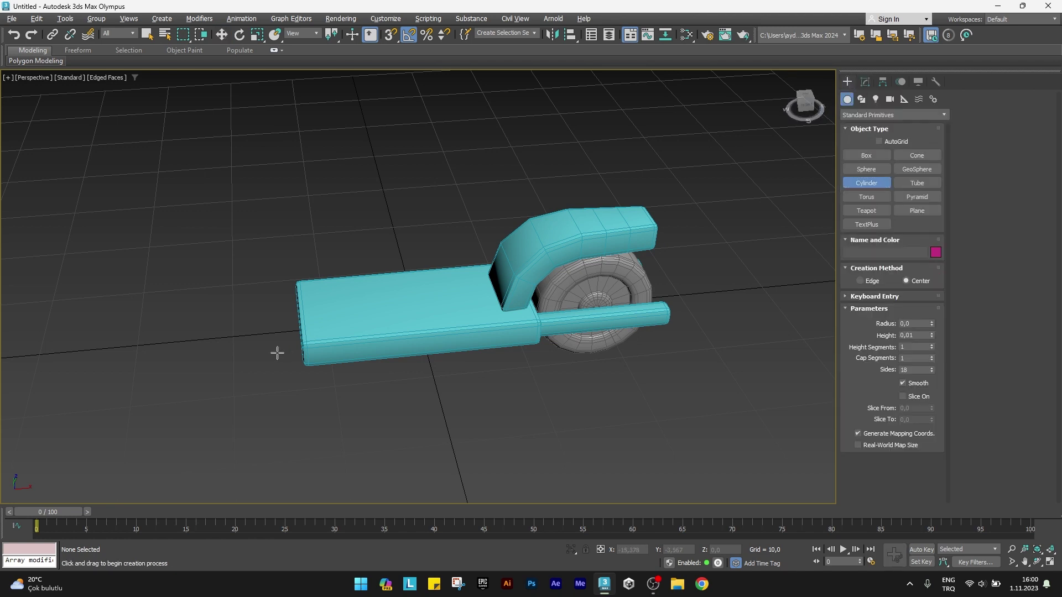
mouse_move(277, 350)
middle_mouse_down("alt")
mouse_move(264, 349)
mouse_move(355, 380)
middle_mouse_up("alt")
left_click_drag(372, 398, 376, 406)
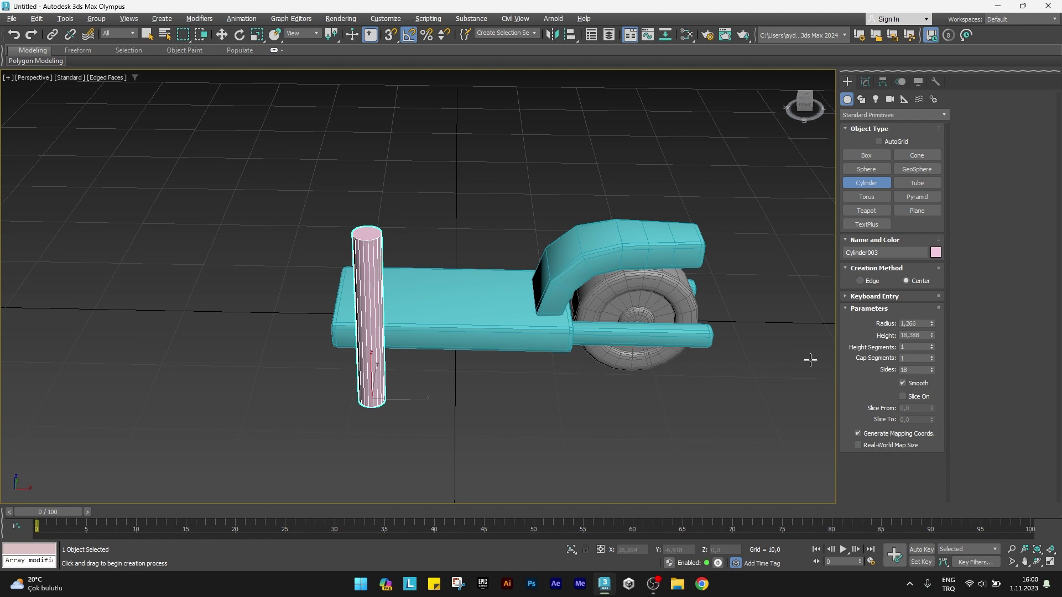
left_click(922, 323)
type("1,")
key("Tab")
key("Return")
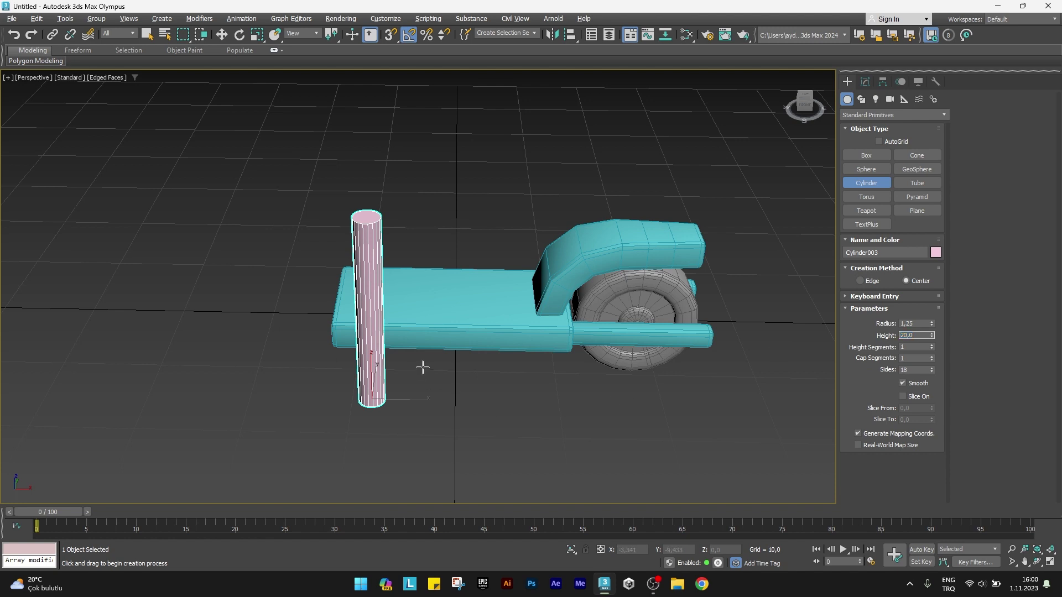
Centre-align the cylinder on Box001 and raise it onto the deck's end.
middle_click_drag(421, 367, 437, 373)
right_click(437, 373)
left_click(576, 35)
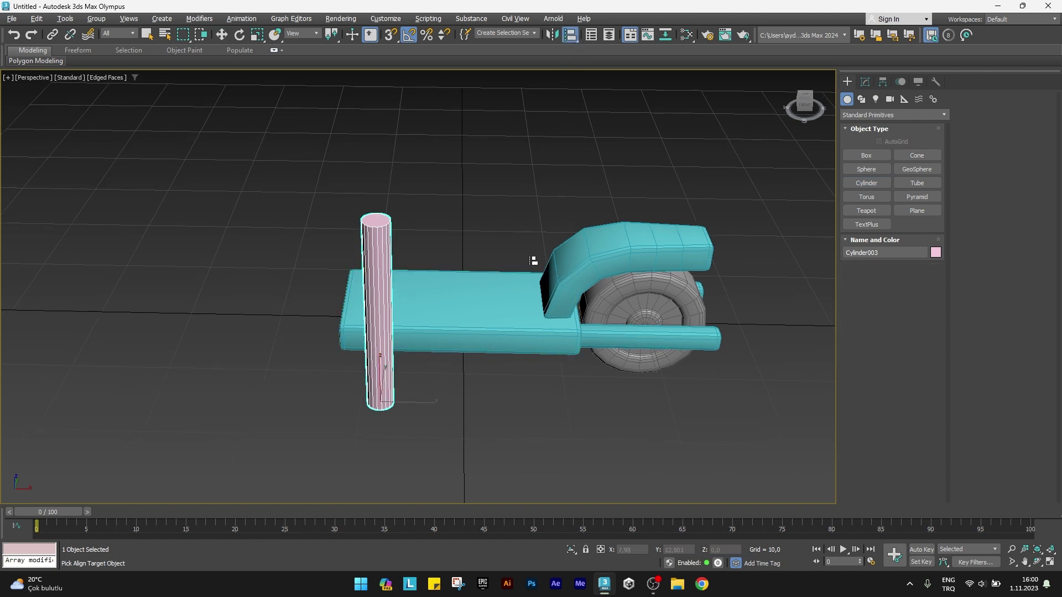
left_click(482, 297)
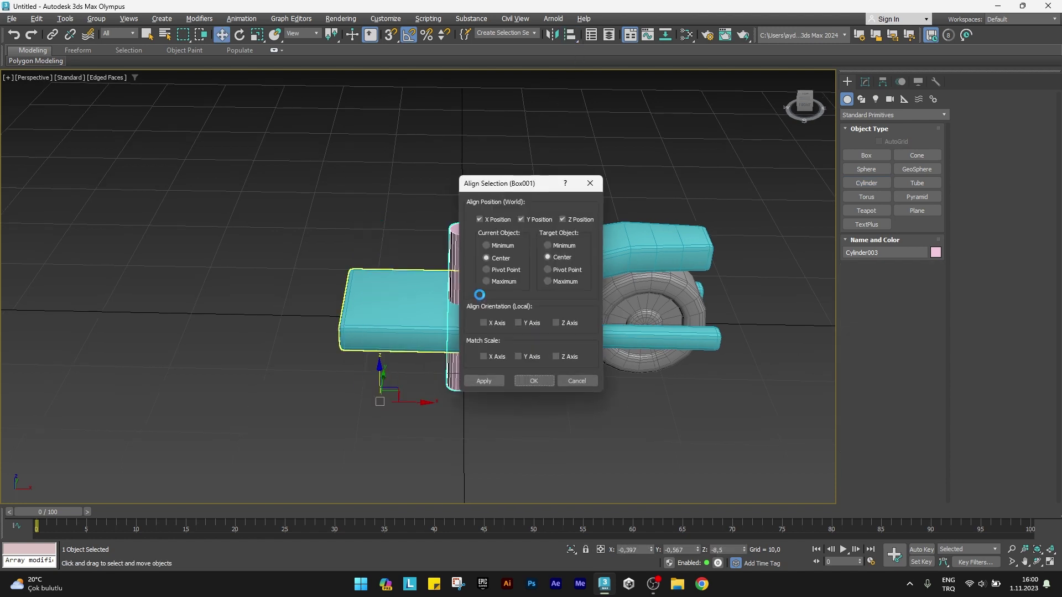
left_click(532, 381)
middle_click_drag(498, 353, 460, 318, "alt")
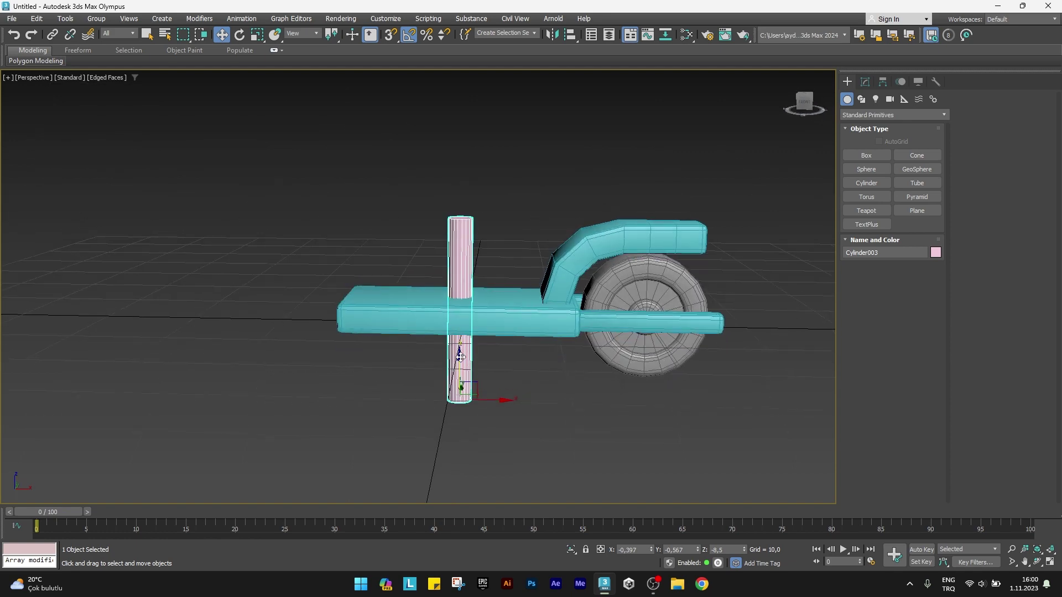
mouse_move(459, 357)
left_mouse_down()
mouse_move(457, 279)
mouse_move(462, 302)
mouse_move(350, 325)
mouse_move(314, 319)
left_mouse_up()
scroll(457, 279, "up", 3)
scroll(314, 320, "down", 2)
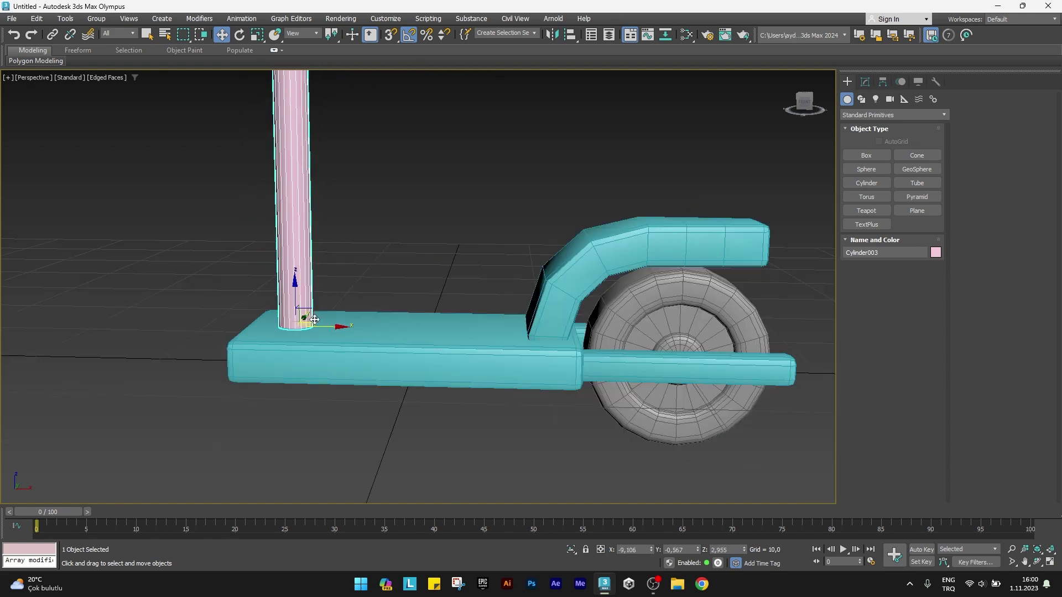
scroll(314, 320, "down", 2)
mouse_move(314, 320)
middle_mouse_down("alt")
mouse_move(312, 340)
mouse_move(373, 374)
middle_mouse_up("alt")
scroll(323, 347, "up", 3)
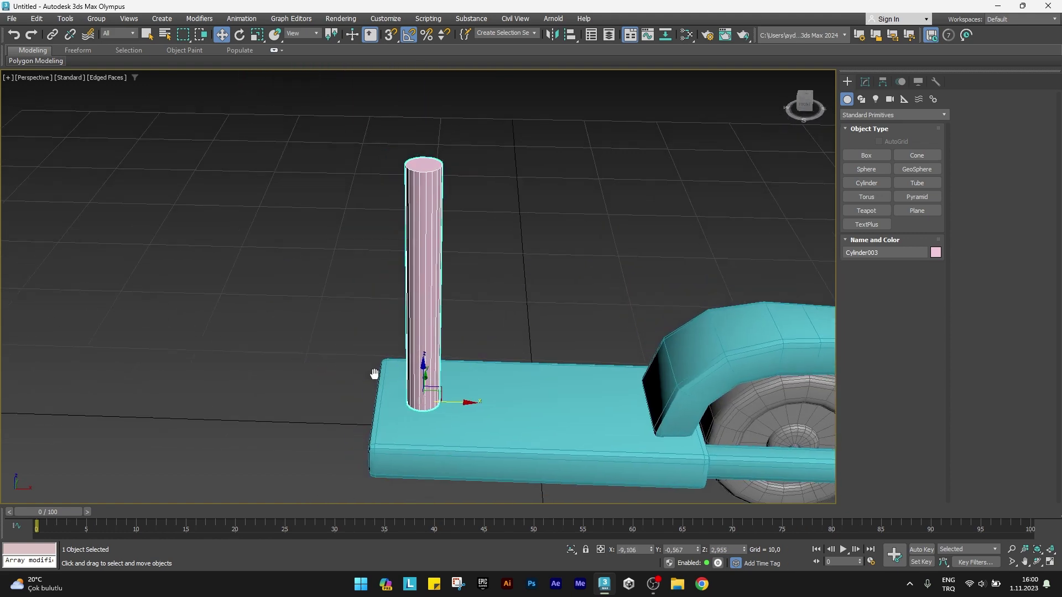
Clone the post to its left and colour both posts teal.
left_click_drag(466, 405, 367, 404, "shift")
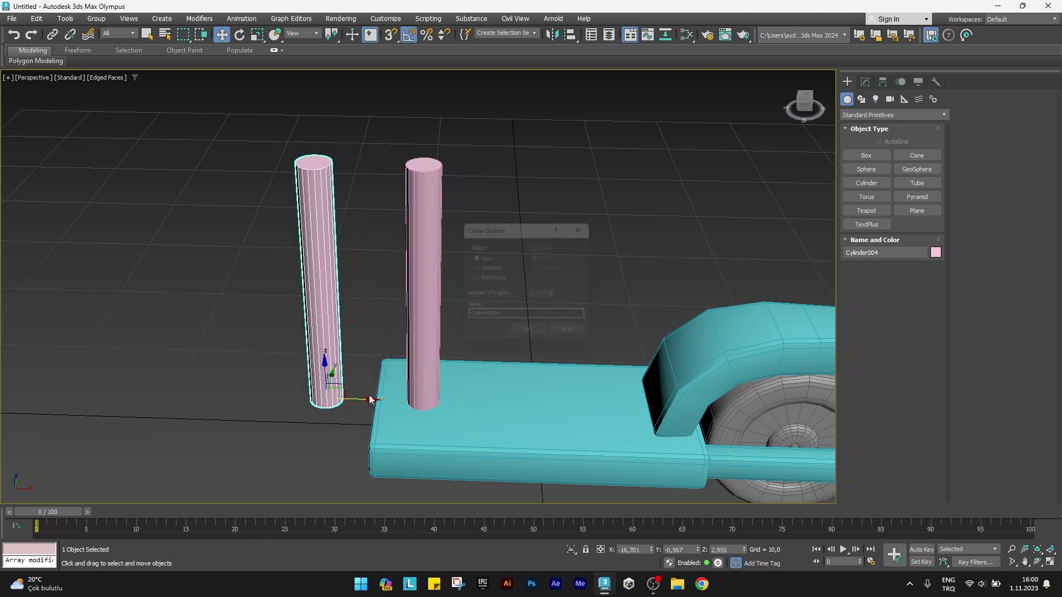
left_click(529, 338)
left_click(432, 296, "ctrl")
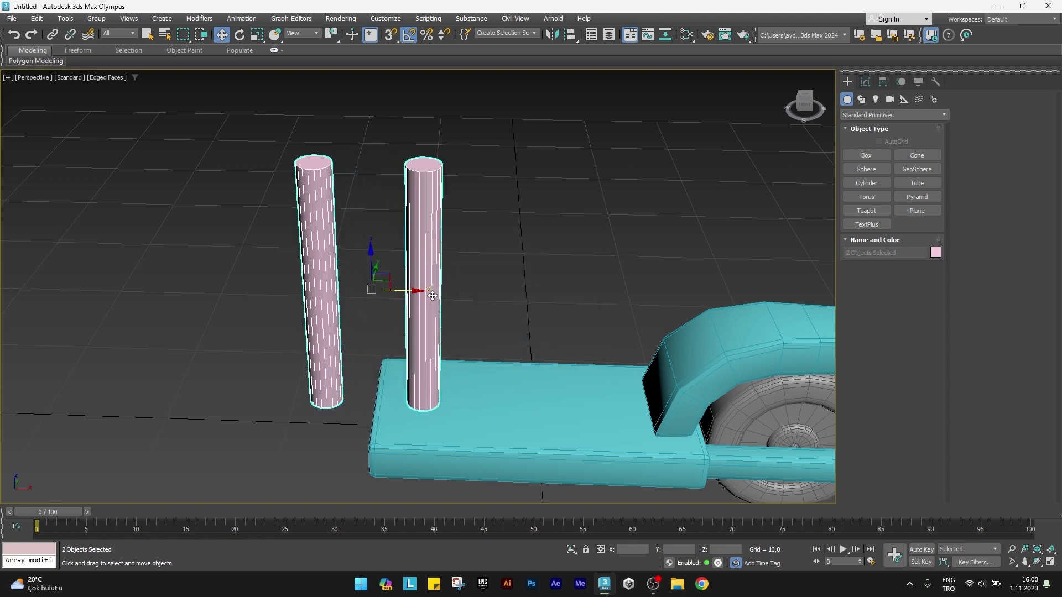
left_click(935, 253)
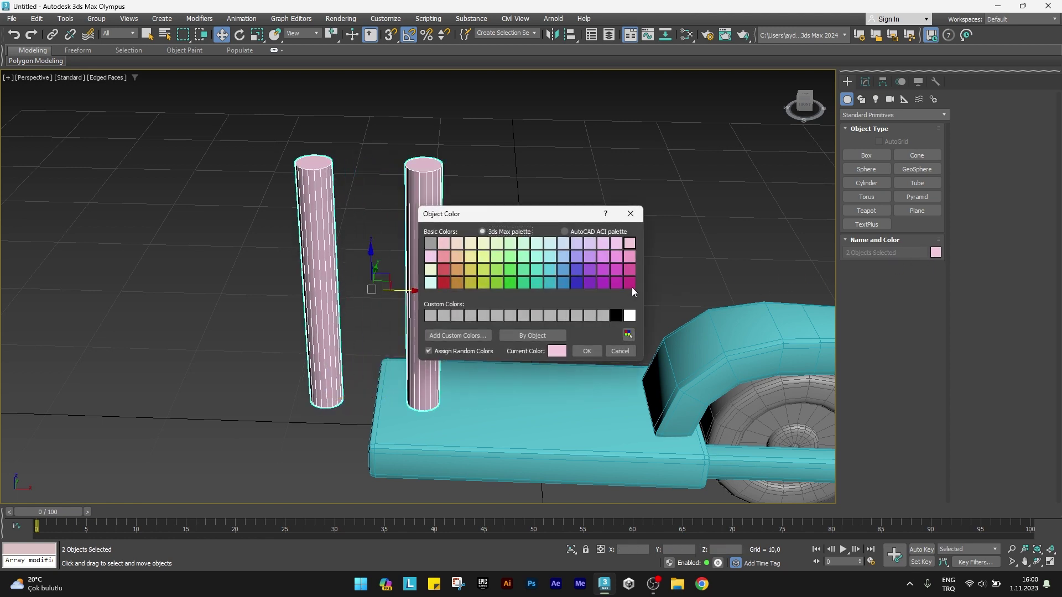
left_click(551, 269)
left_click(582, 350)
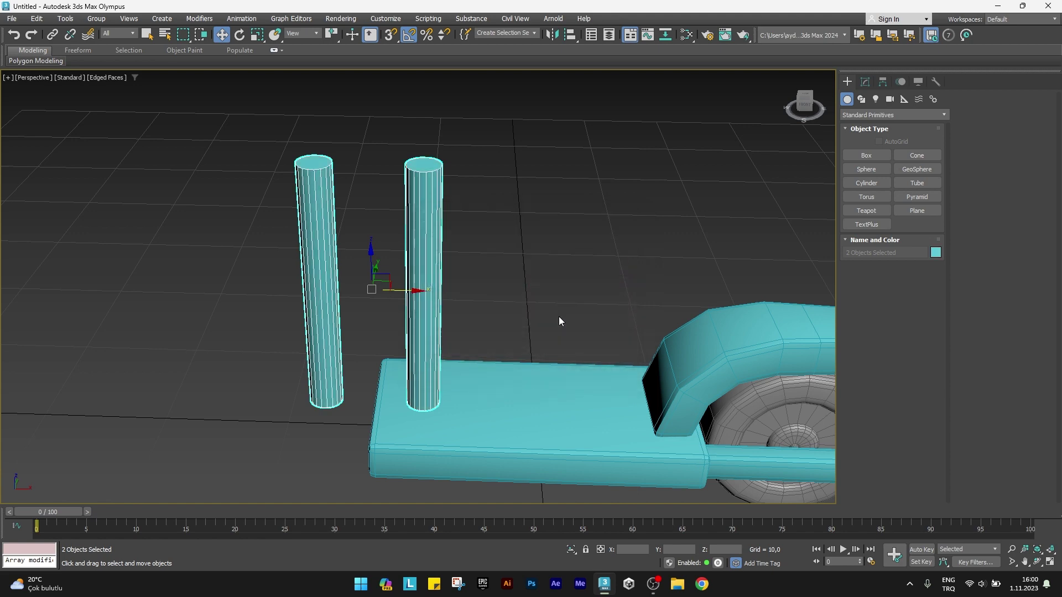
middle_click_drag(559, 316, 549, 299, "alt")
left_click(523, 284)
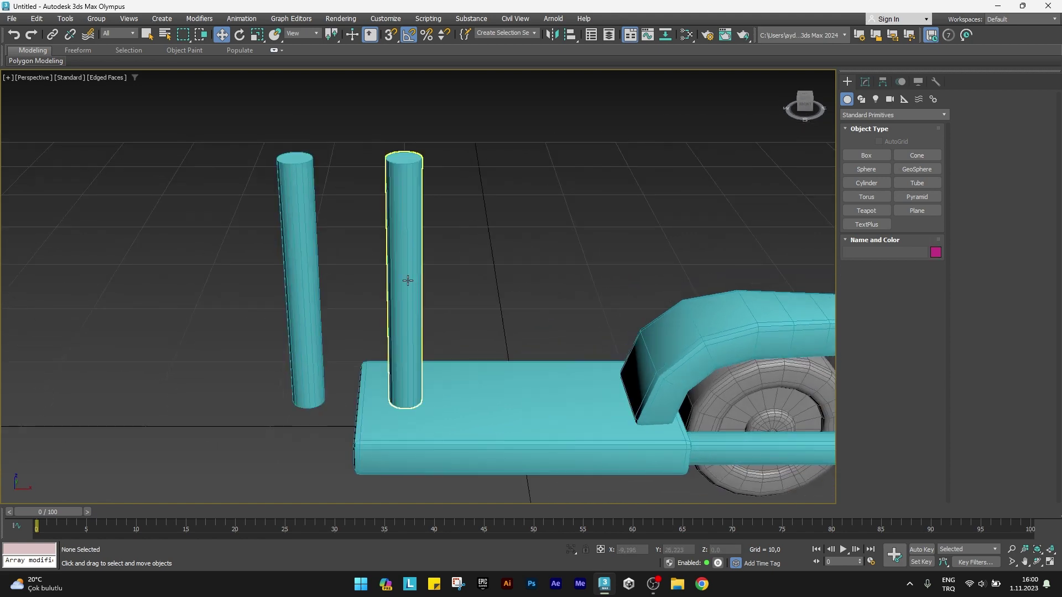
Tilt the deck post, Cylinder003, by 25° on Y to form the stem.
left_click(407, 281)
key("e")
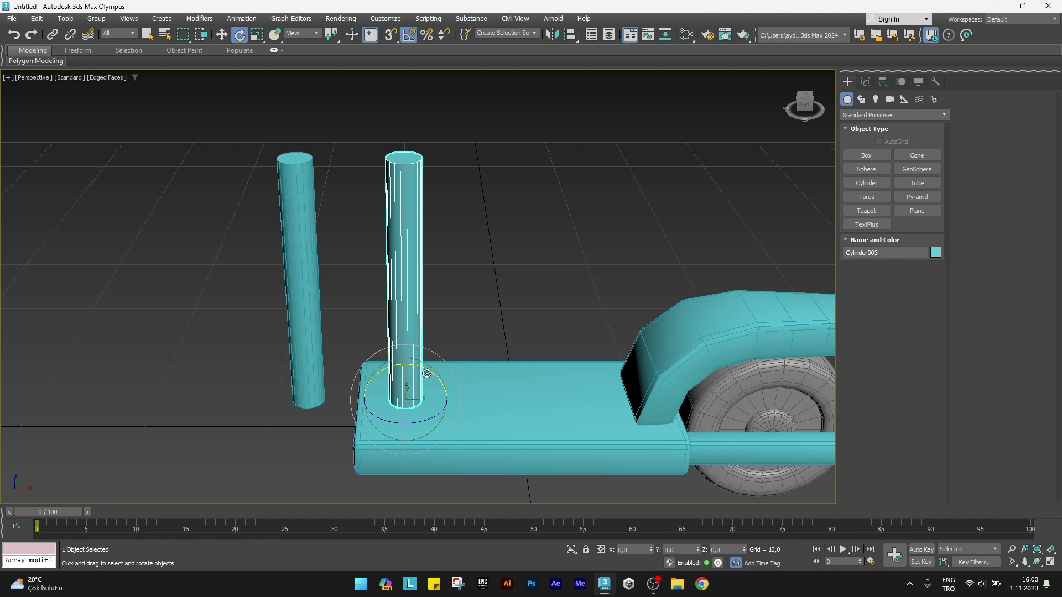
left_click_drag(427, 373, 412, 370)
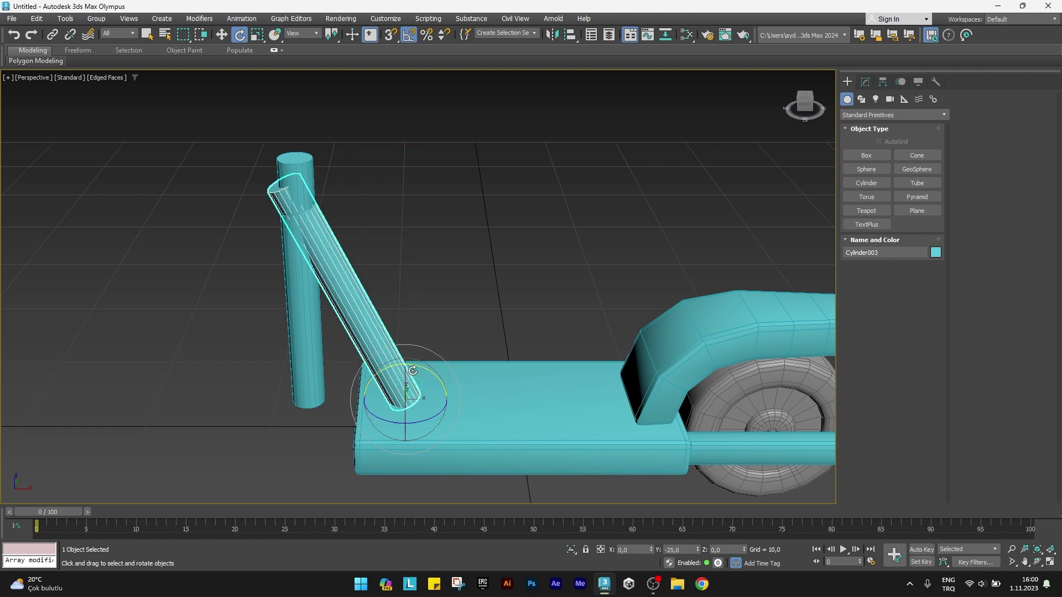
mouse_move(413, 370)
middle_mouse_down()
mouse_move(357, 312)
mouse_move(425, 336)
middle_mouse_up()
Move the upright copy to the stem's top and shift-drag another copy left.
key("w")
left_click(357, 313)
left_click_drag(426, 422, 403, 422)
left_click_drag(361, 390, 356, 242)
mouse_move(356, 242)
middle_mouse_down()
mouse_move(400, 268)
mouse_move(423, 347)
middle_mouse_up()
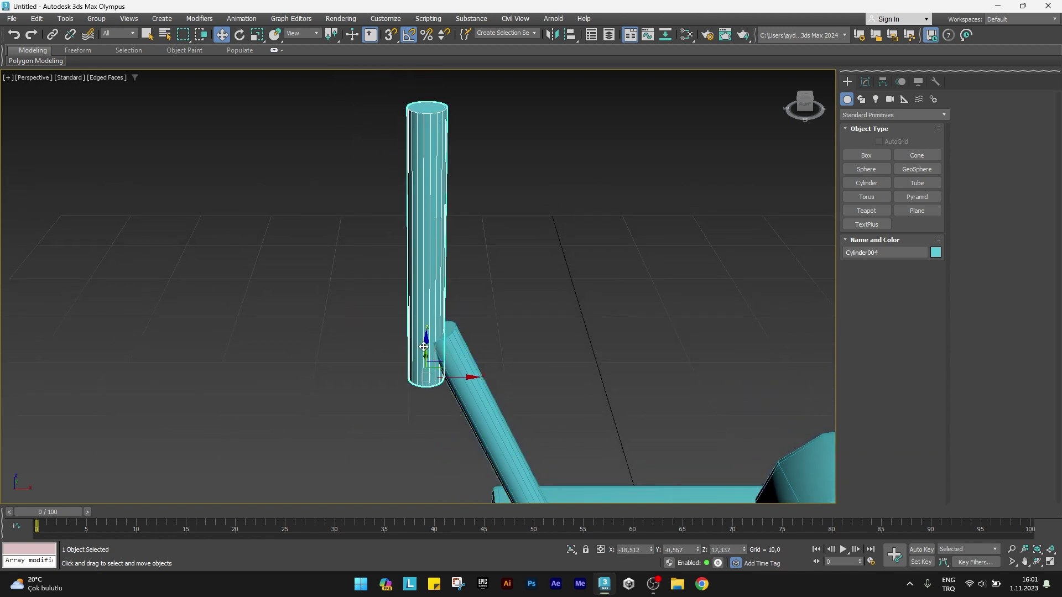
left_click_drag(423, 346, 426, 334)
middle_click_drag(426, 334, 441, 339)
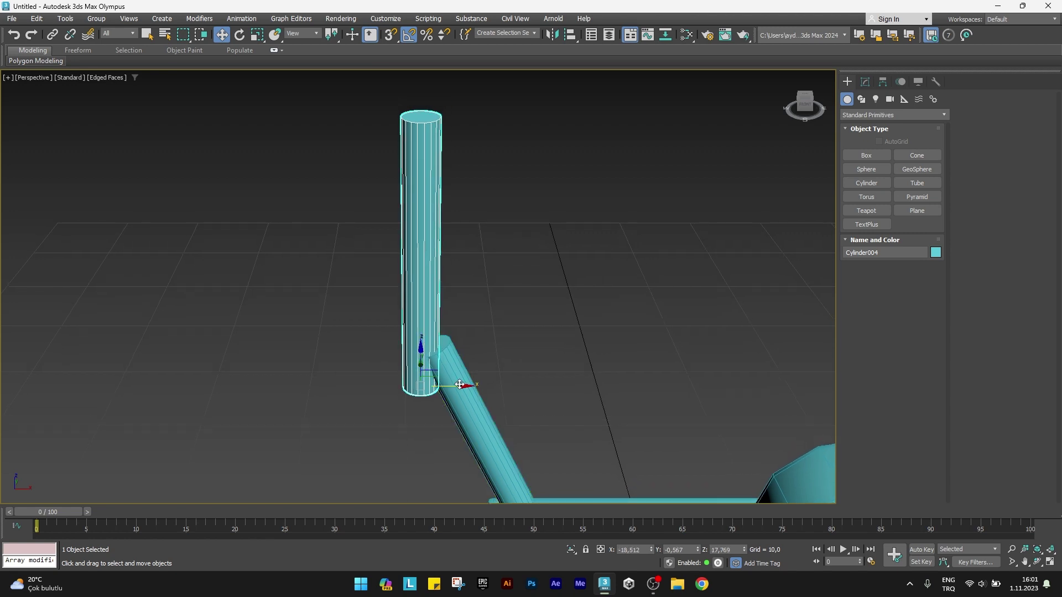
left_click_drag(463, 389, 407, 386, "shift")
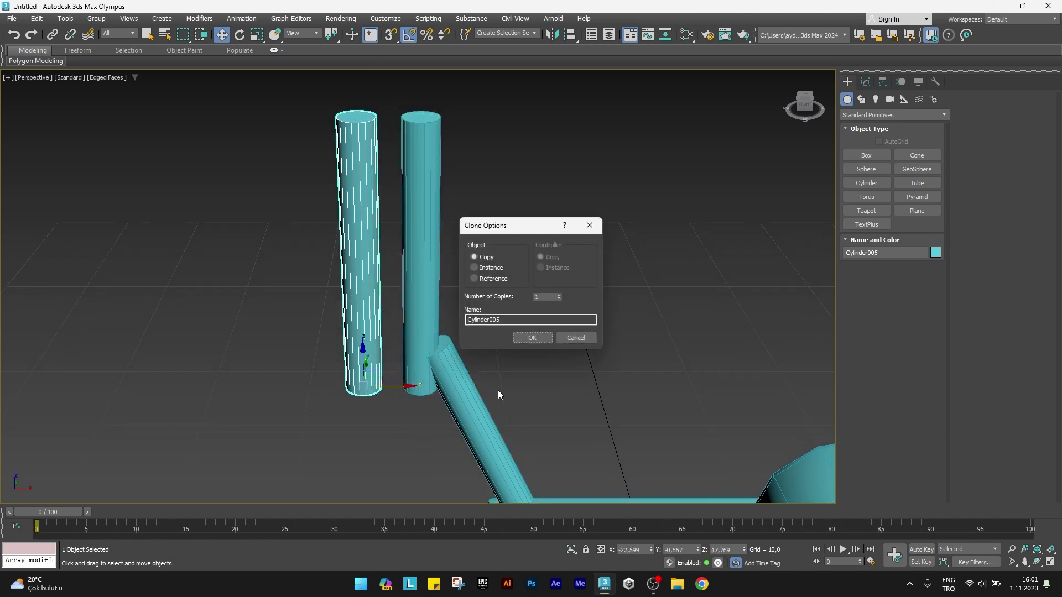
Confirm the new copy and set its radius to 2,0 and height to 10,0.
left_click(533, 341)
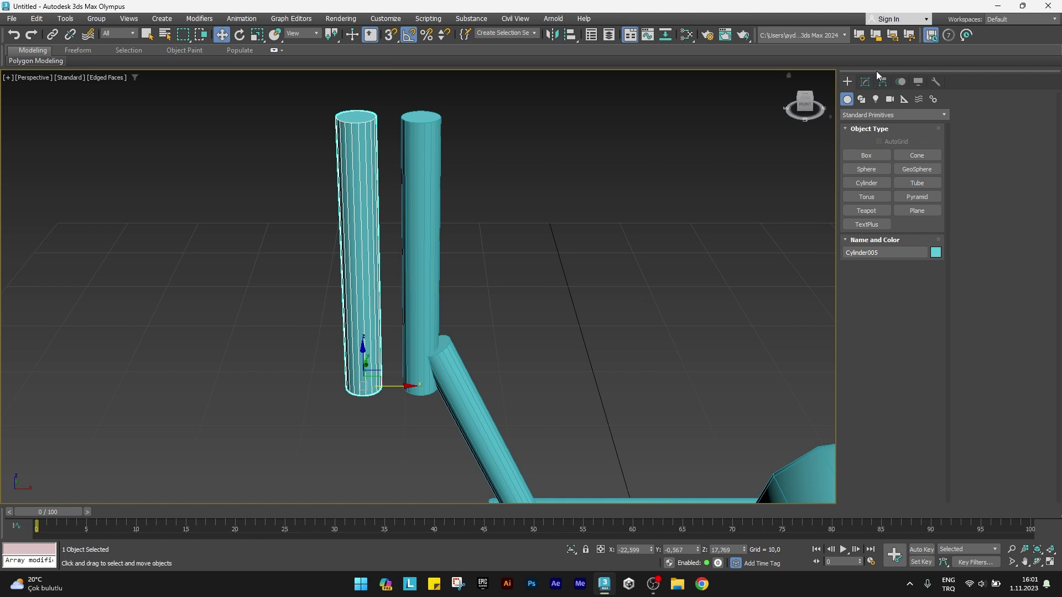
left_click(866, 82)
double_click(919, 237)
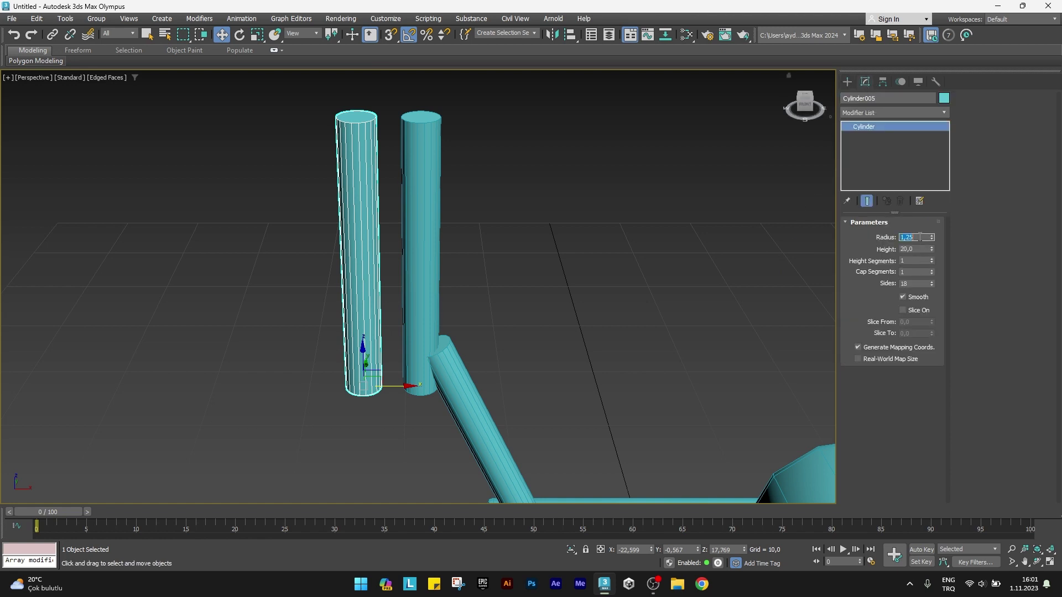
type("2")
key("Tab")
type("10")
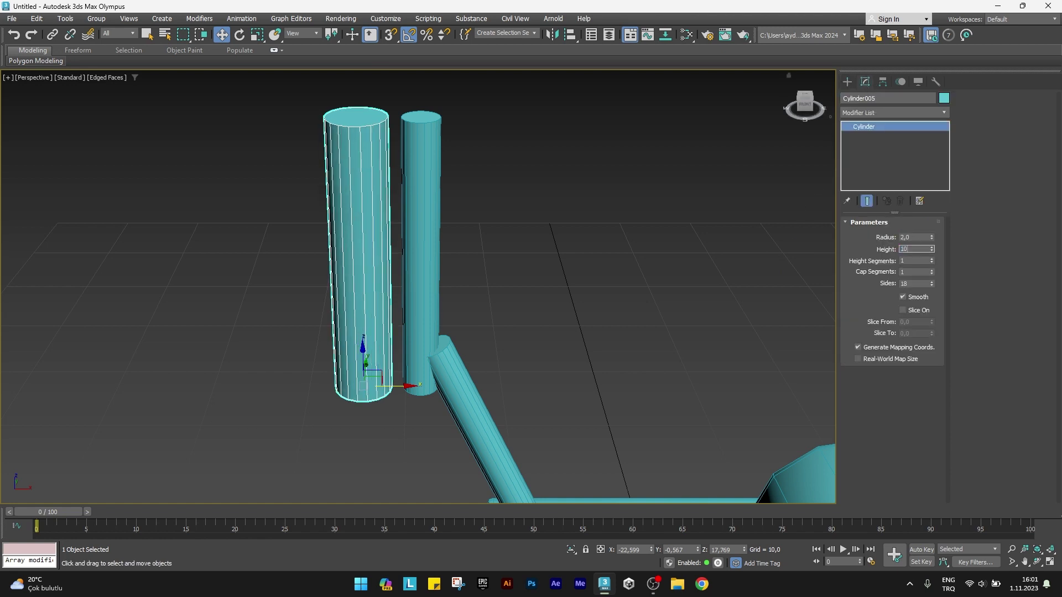
key("Return")
Move the wide cylinder beside the tall stem and centre-align it on the stem.
middle_click_drag(459, 346, 452, 342)
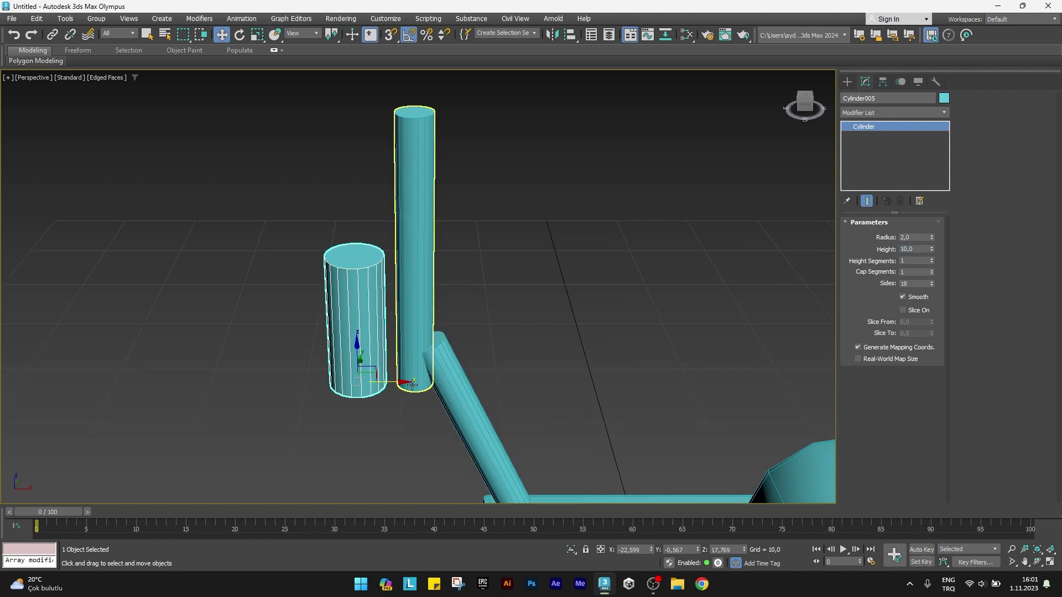
mouse_move(397, 383)
left_mouse_down()
mouse_move(457, 379)
mouse_move(446, 385)
left_mouse_up()
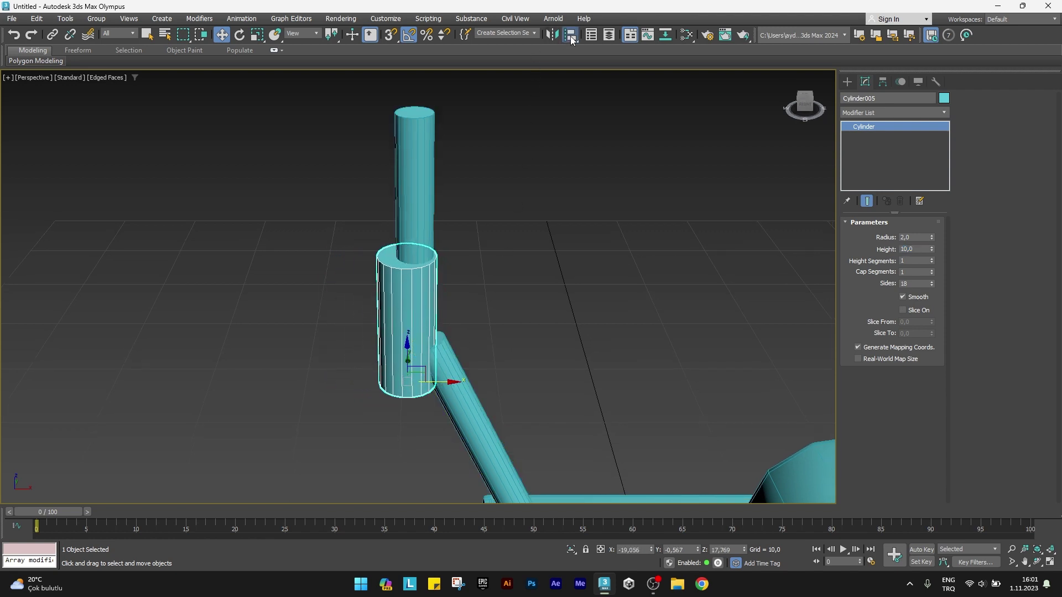
left_click(571, 35)
left_click(419, 222)
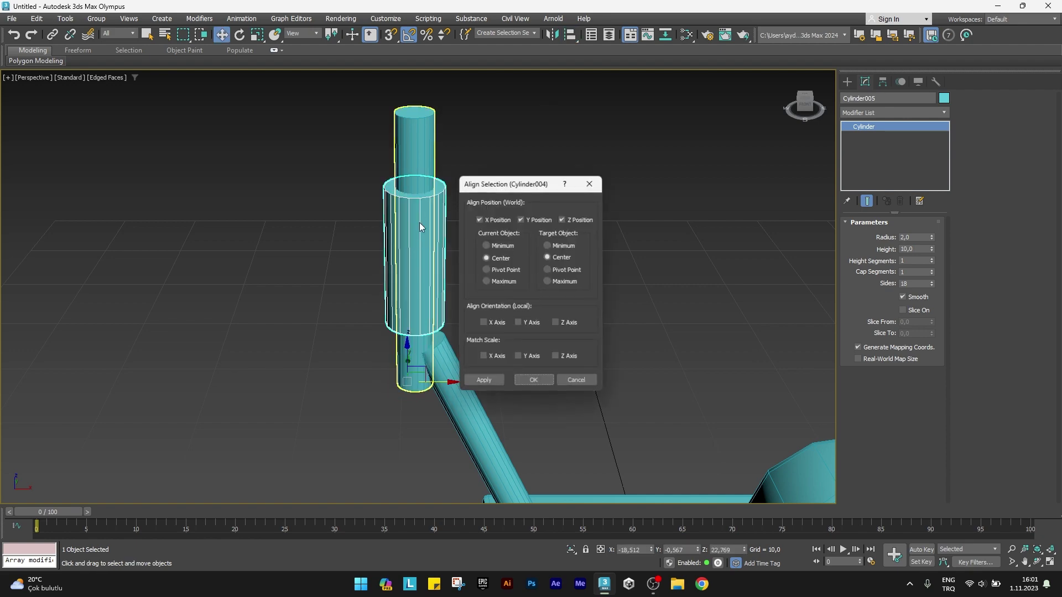
left_click(532, 382)
scroll(417, 280, "up", 2)
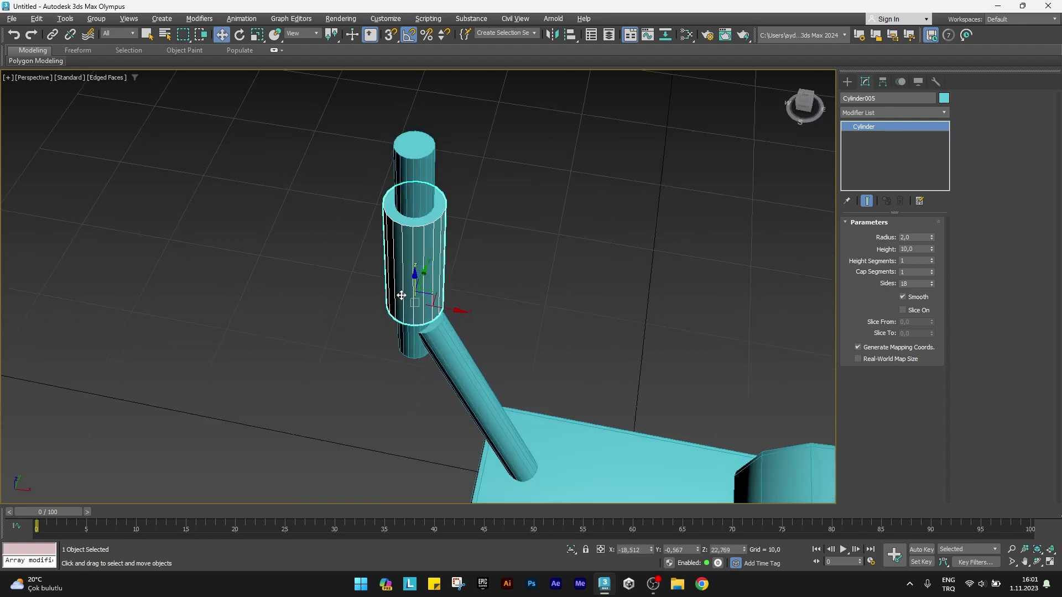
scroll(415, 249, "up", 3)
scroll(409, 222, "up", 3)
Add an Edit Poly modifier to the sleeve and enter Polygon mode.
left_click(870, 113)
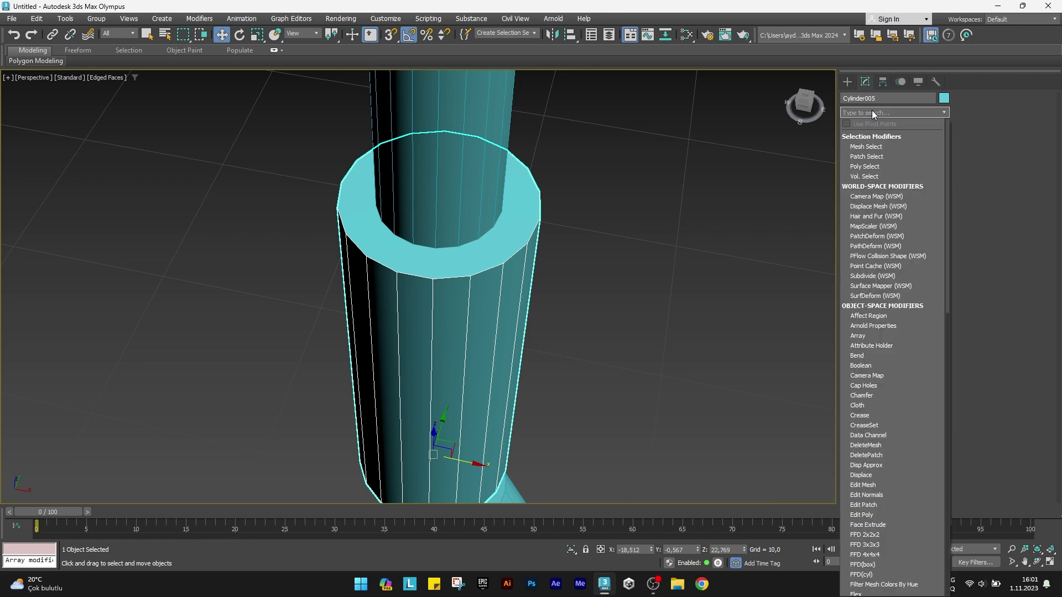
type("e")
key("Return")
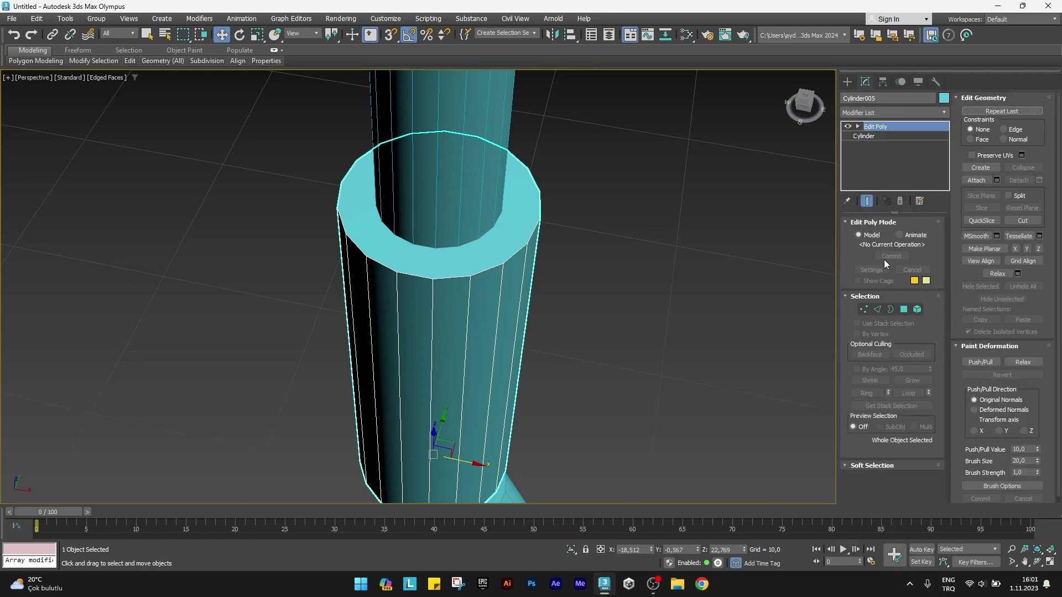
left_click(904, 310)
Select the sleeve's top and bottom ring faces and inset them by 0,5.
left_click(486, 244)
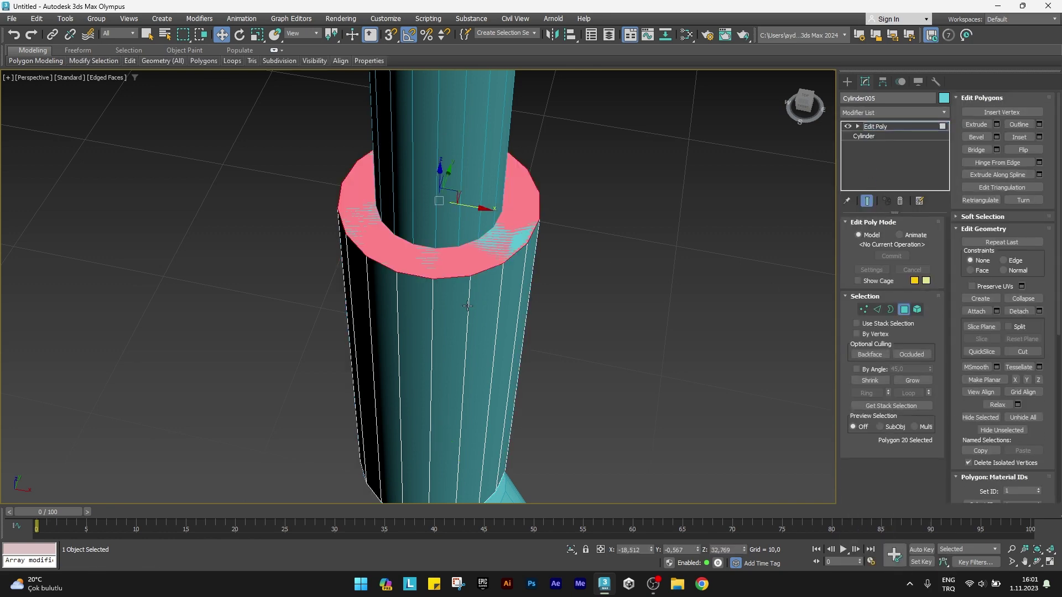
scroll(438, 314, "down", 5)
mouse_move(437, 313)
middle_mouse_down("alt")
mouse_move(487, 374)
mouse_move(438, 359)
middle_mouse_up("alt")
left_click(477, 400, "ctrl")
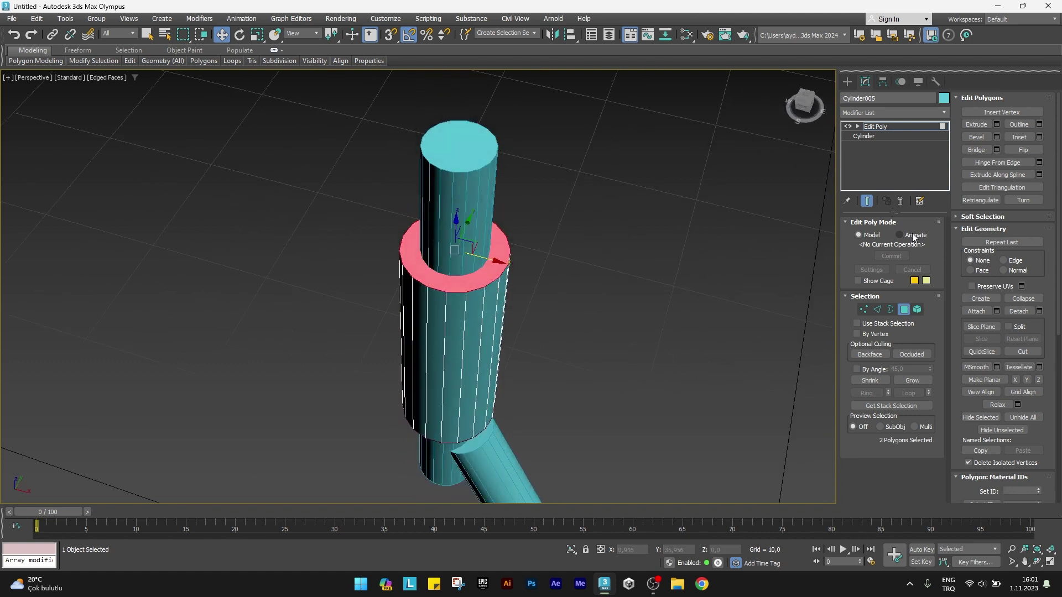
left_click(1039, 138)
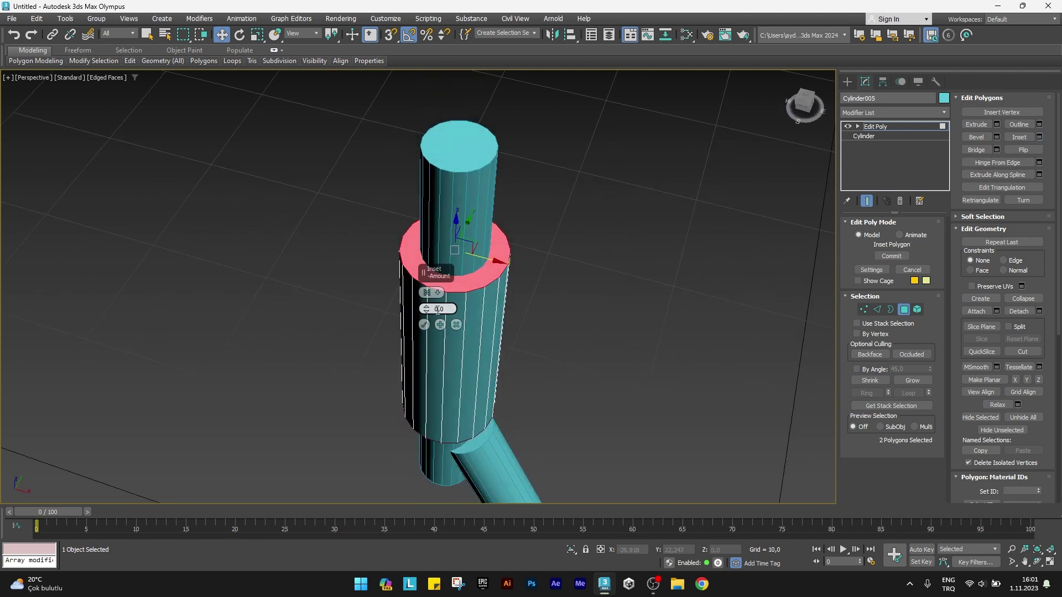
type("5")
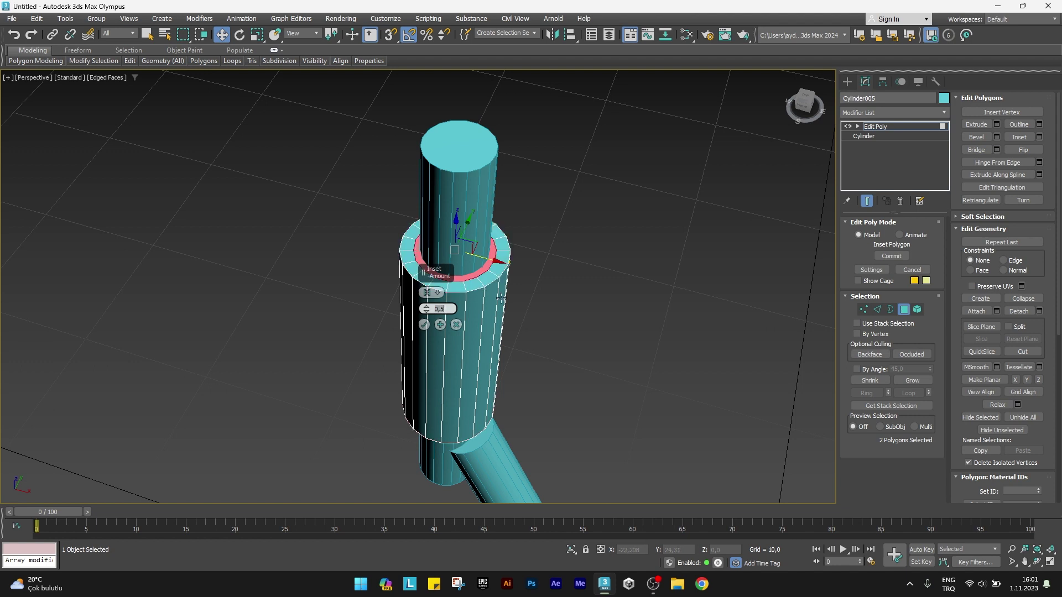
left_click(424, 325)
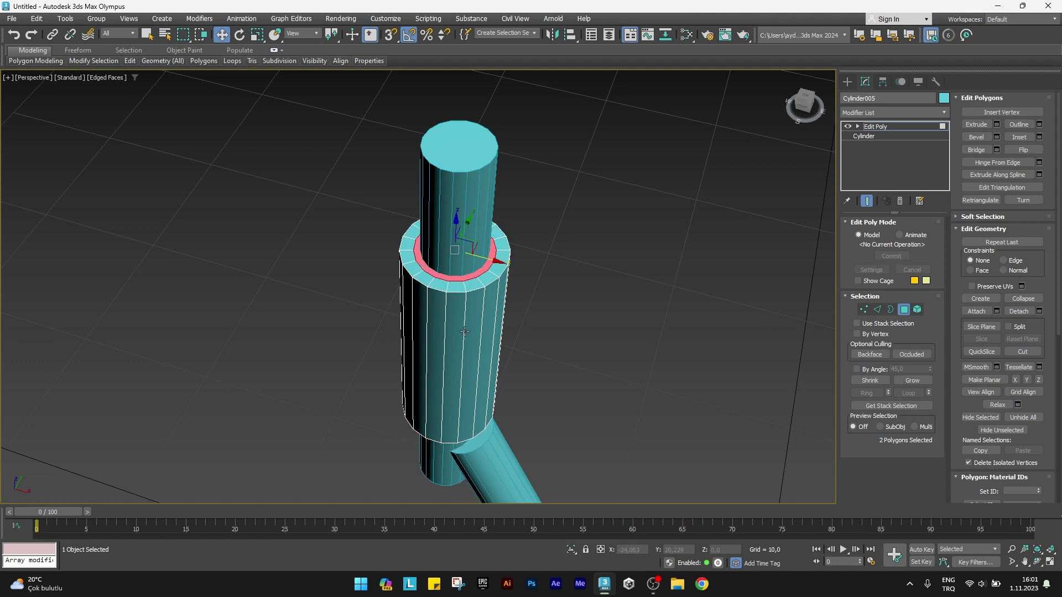
left_click(878, 311)
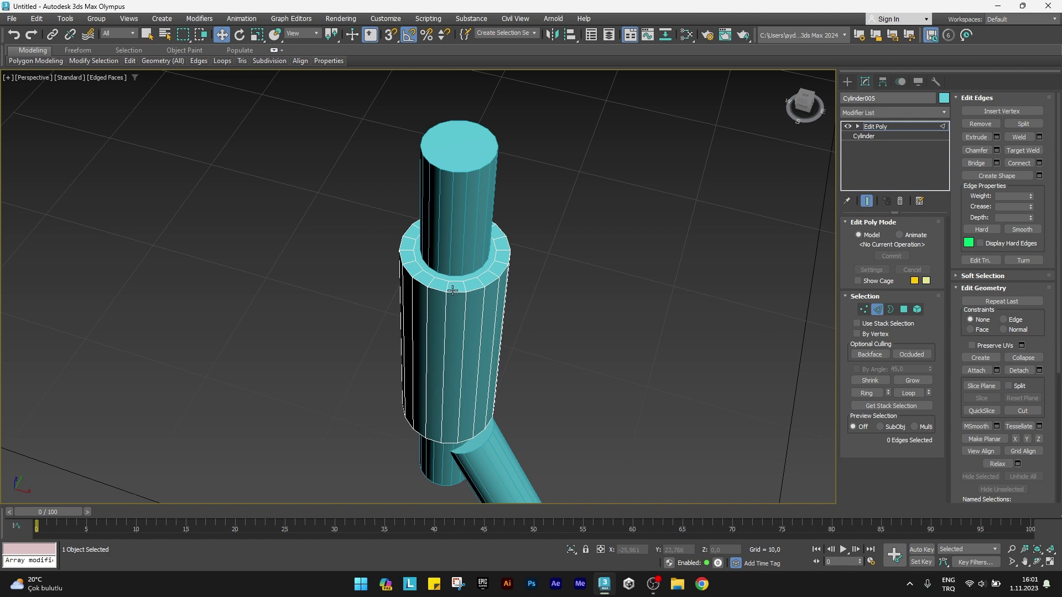
Loop-select the sleeve's top and bottom rim edges and chamfer them by 0,45.
left_click(453, 290)
left_click(910, 393)
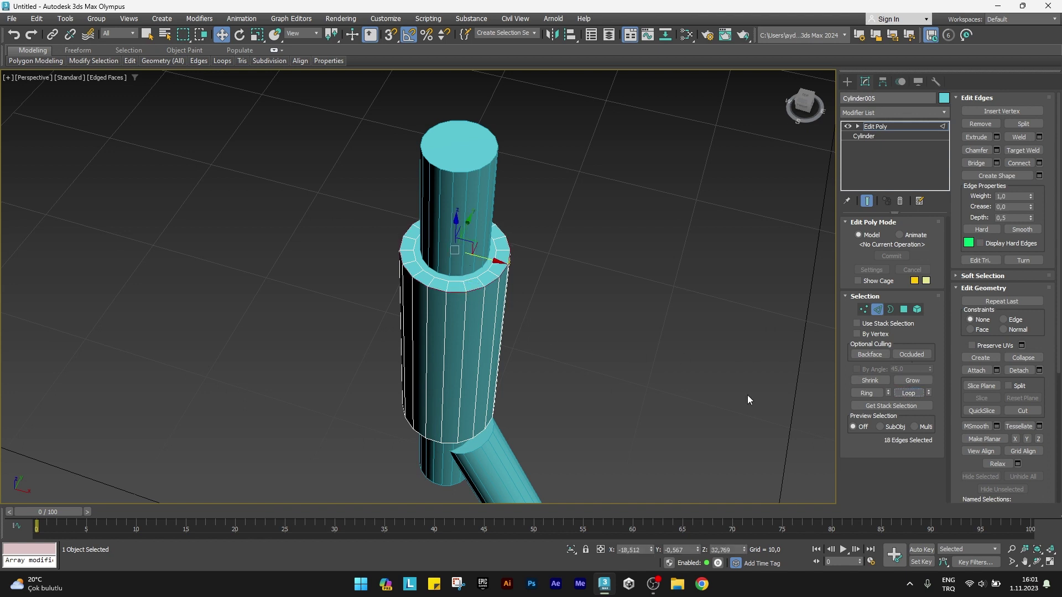
left_click(458, 446, "ctrl")
scroll(457, 445, "up", 3)
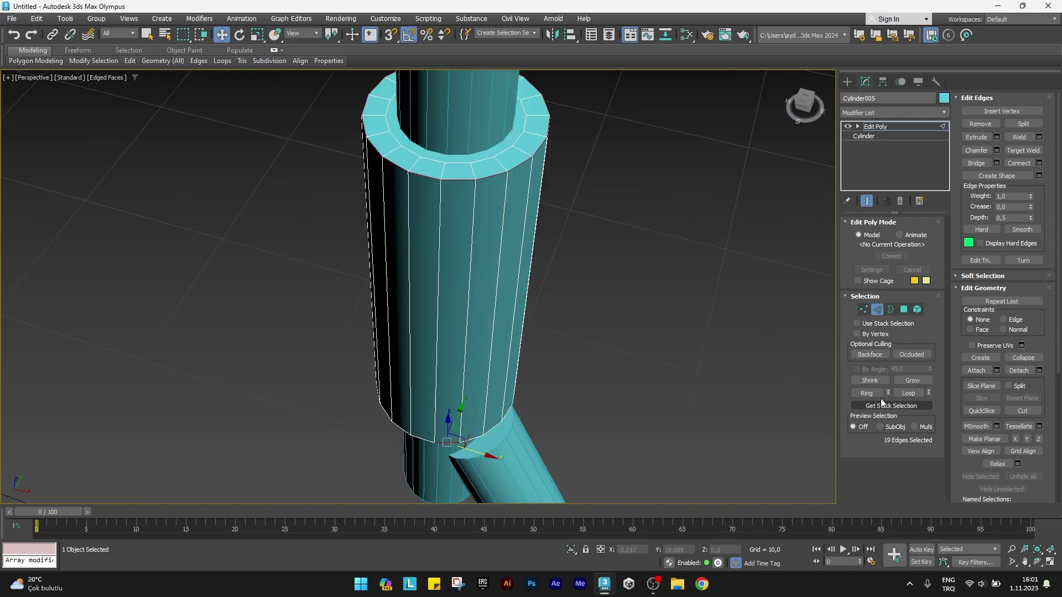
left_click(910, 393)
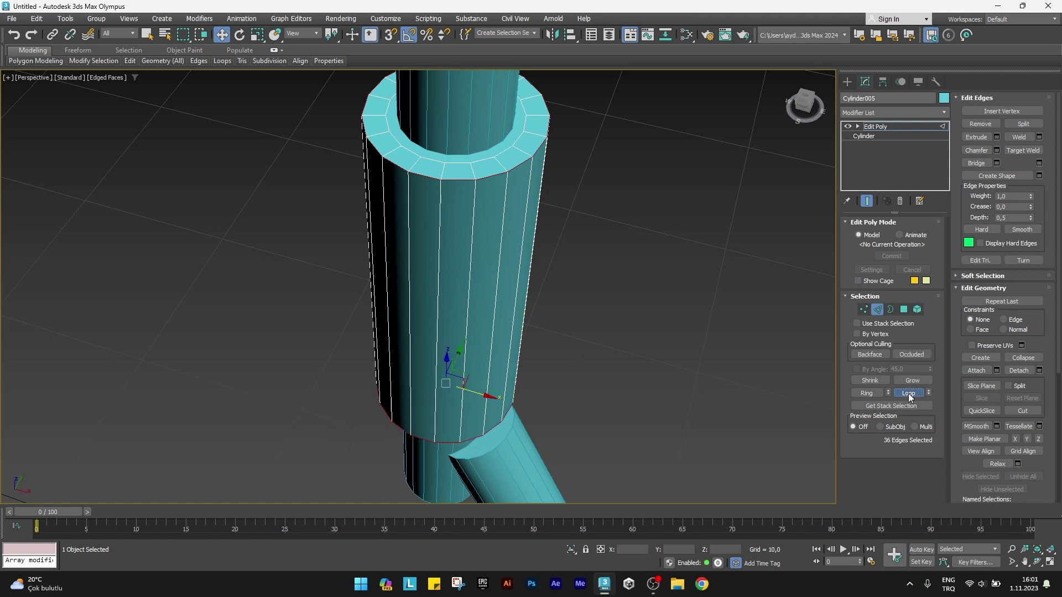
left_click(997, 151)
mouse_move(427, 309)
left_mouse_down()
mouse_move(425, 288)
mouse_move(424, 303)
left_mouse_up()
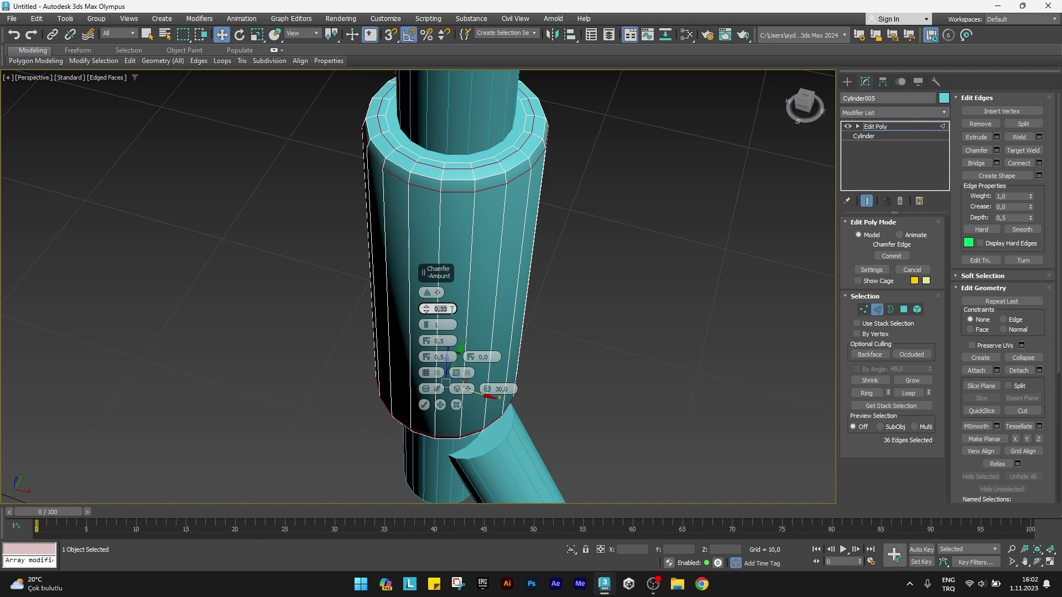
type("0,45")
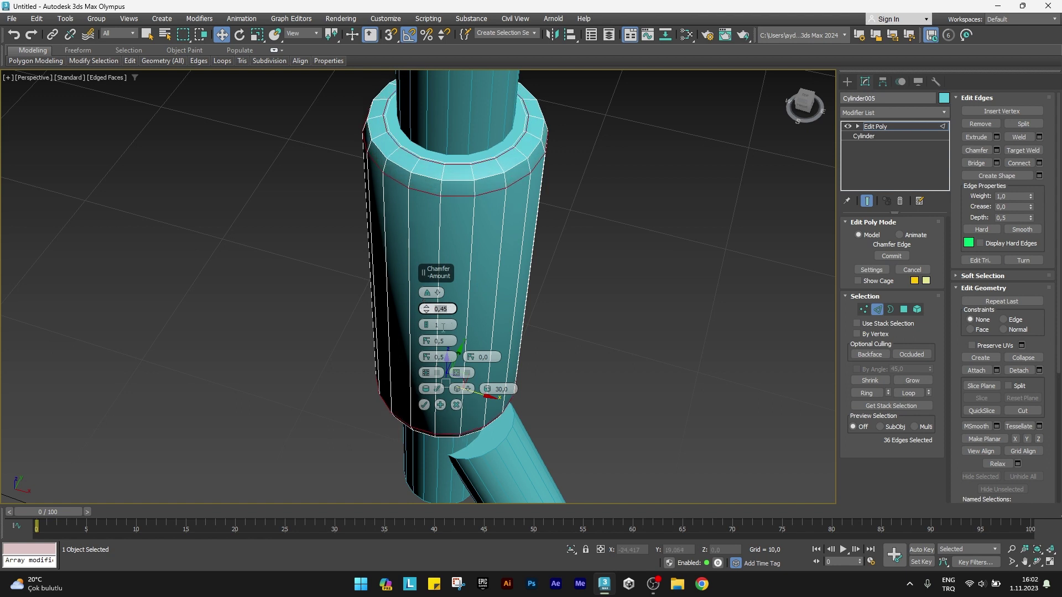
key("Return")
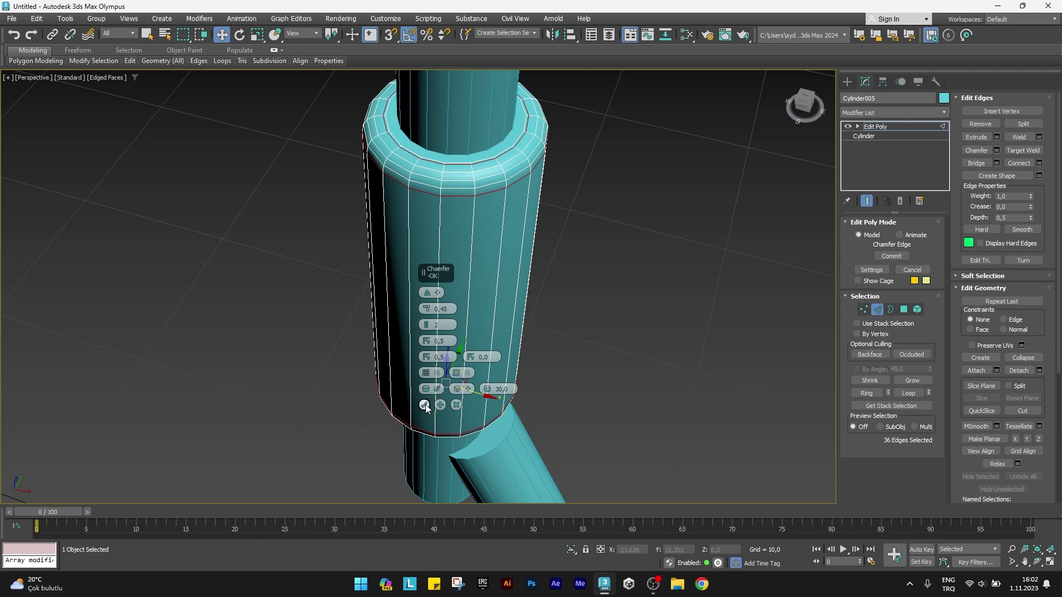
left_click(425, 405)
Lower the sleeve down the stem, then shift-drag a copy upward.
left_click(878, 309)
left_click(707, 294)
scroll(707, 294, "down", 2)
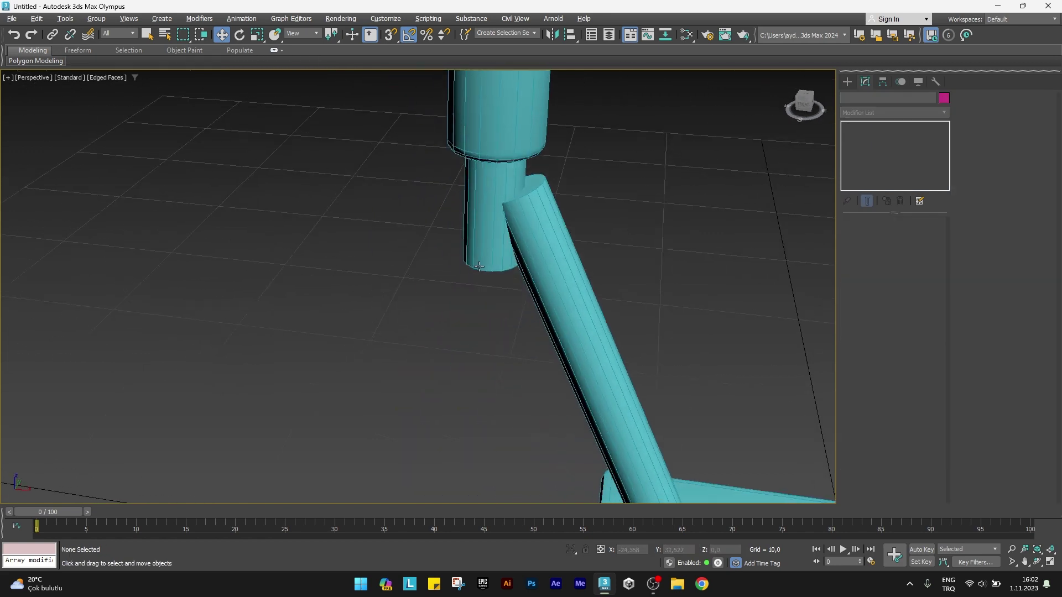
middle_click_drag(443, 387, 479, 240)
left_click(492, 168)
middle_click_drag(492, 169, 504, 231)
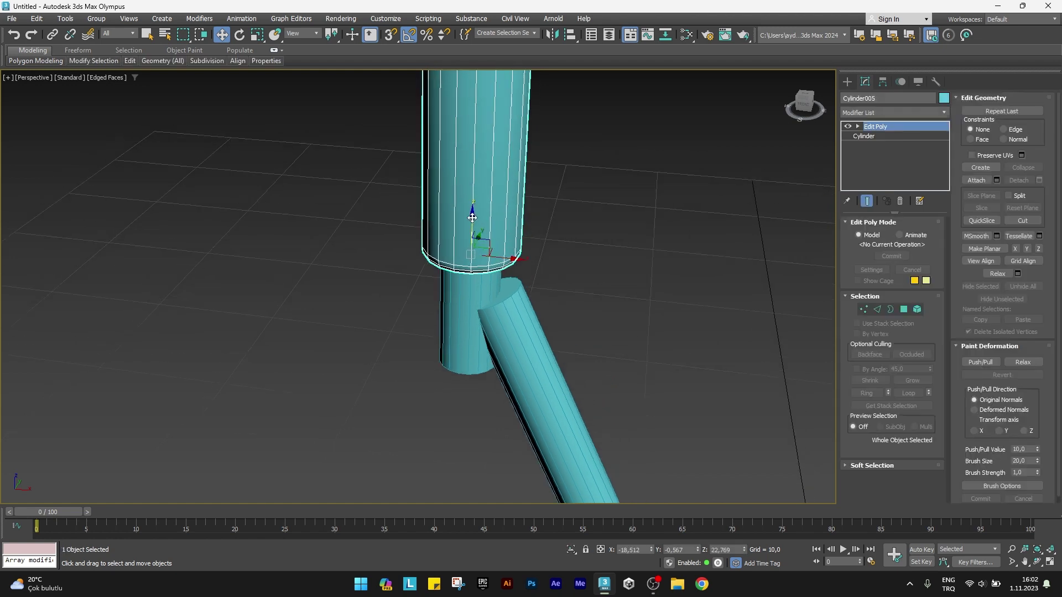
left_click_drag(472, 217, 470, 308)
middle_click_drag(472, 308, 476, 309, "alt")
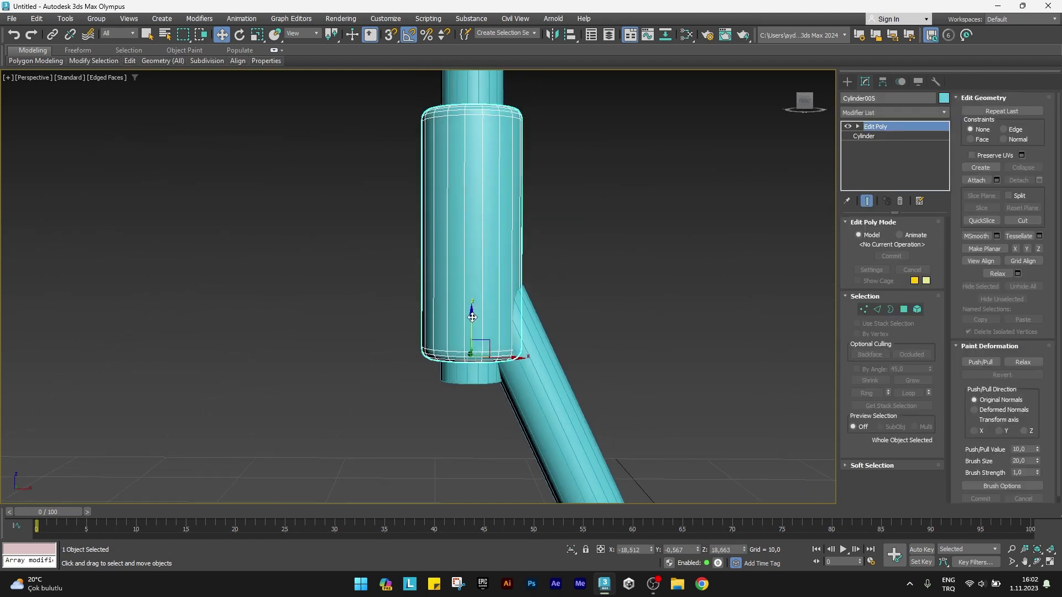
left_click_drag(472, 317, 472, 376)
mouse_move(473, 376)
middle_mouse_down("alt")
mouse_move(474, 236)
mouse_move(469, 391)
middle_mouse_up("alt")
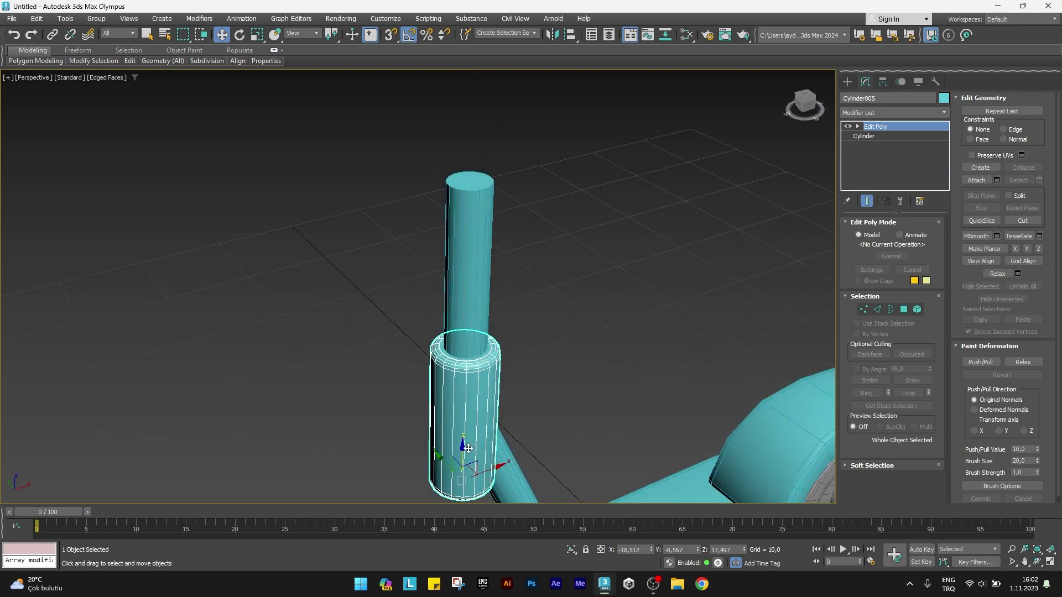
left_click_drag(461, 448, 469, 188, "shift")
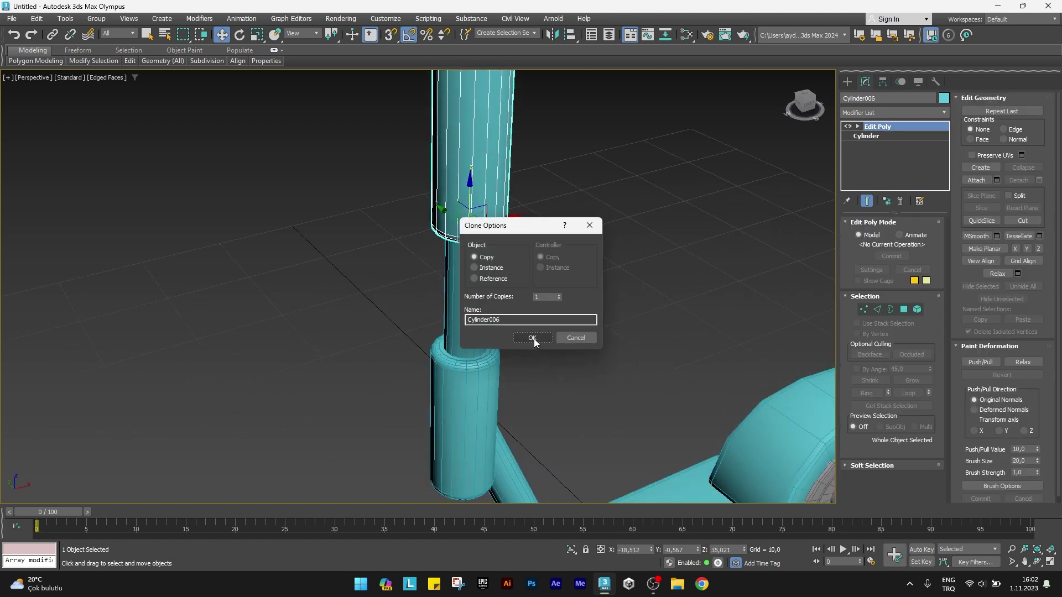
Make an independent copy and set its radius and height to 3,5.
left_click(532, 338)
key("z")
scroll(497, 289, "up", 3)
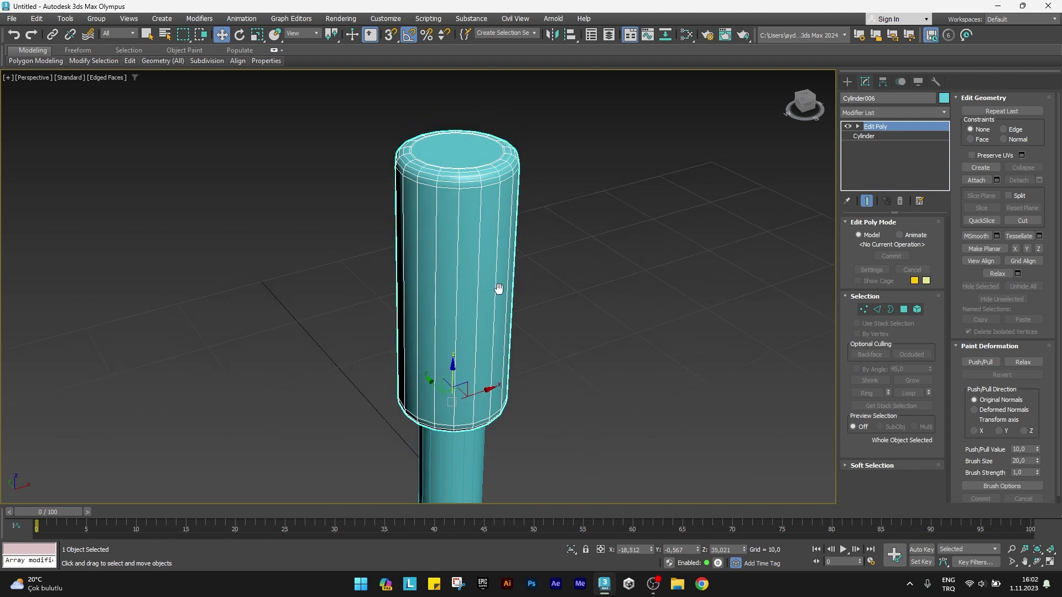
left_click(876, 135)
type("3,5")
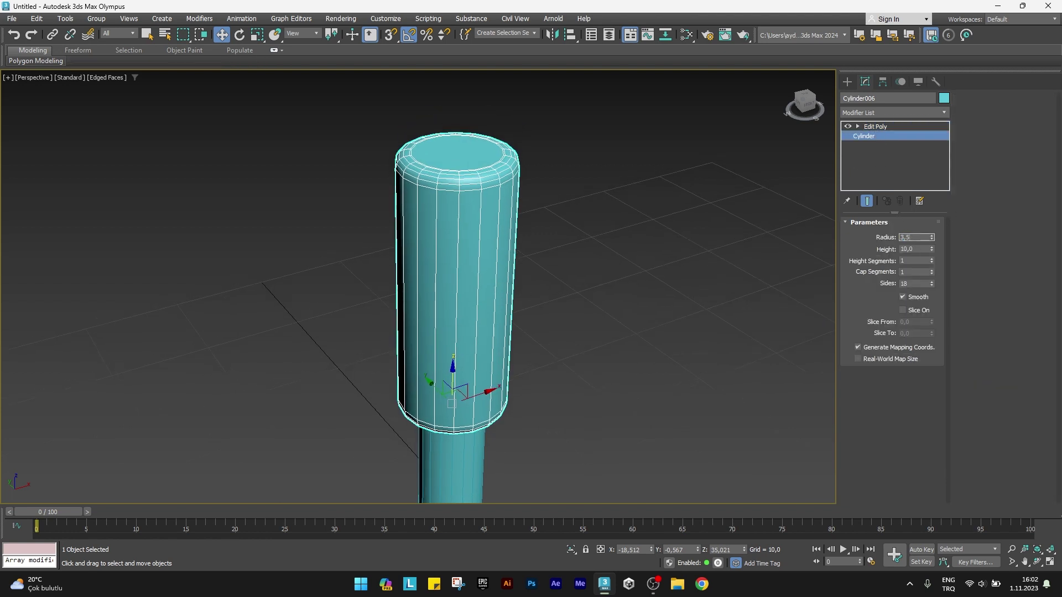
key("Tab")
type("5")
key("Return")
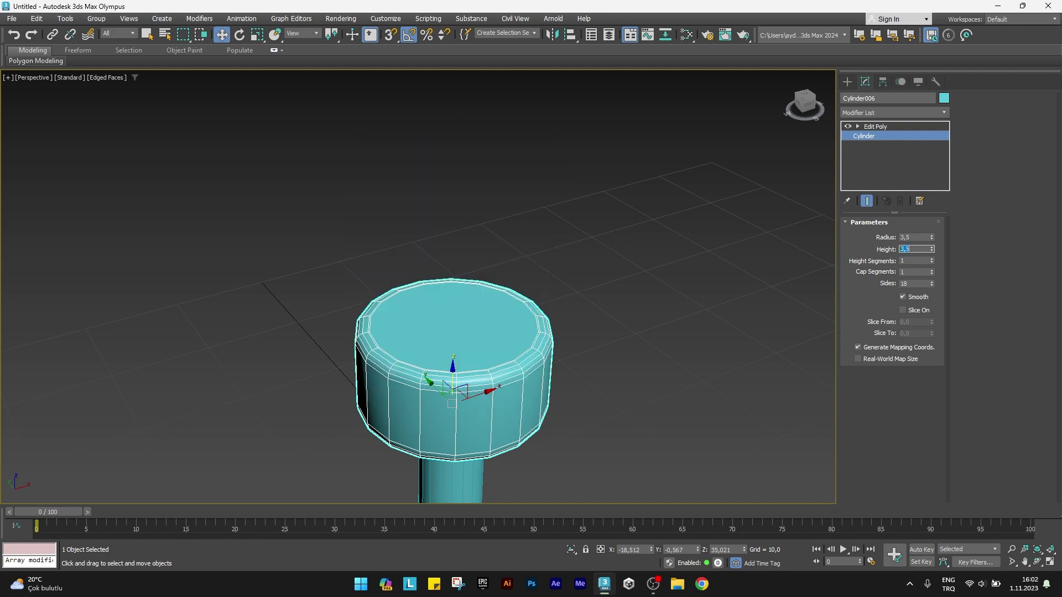
Rotate the copy about 85 degrees onto its side to form a ring.
middle_click_drag(444, 365, 441, 322)
key("e")
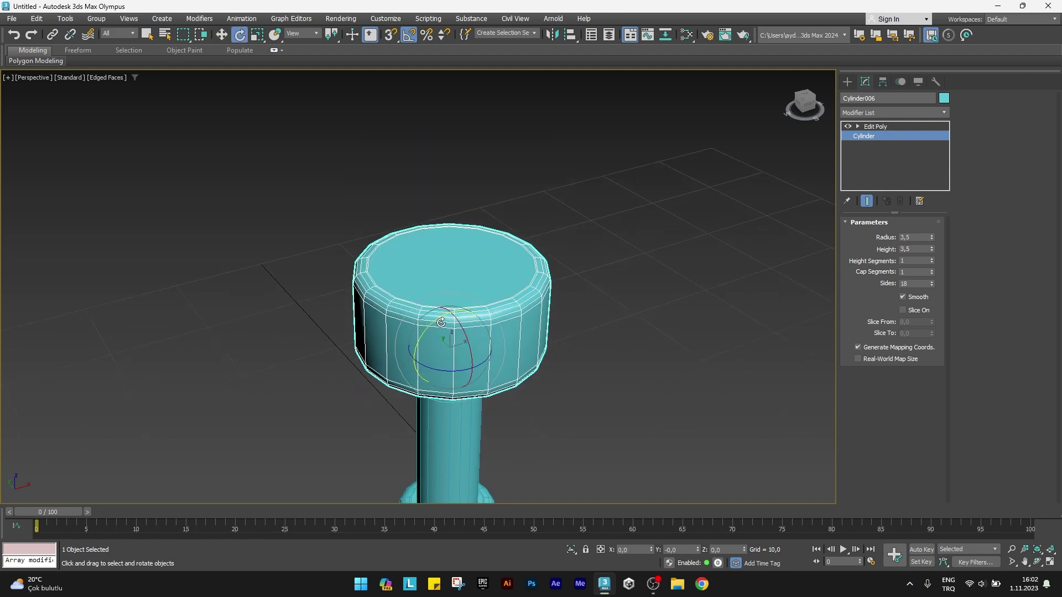
left_click_drag(435, 319, 415, 381)
key("w")
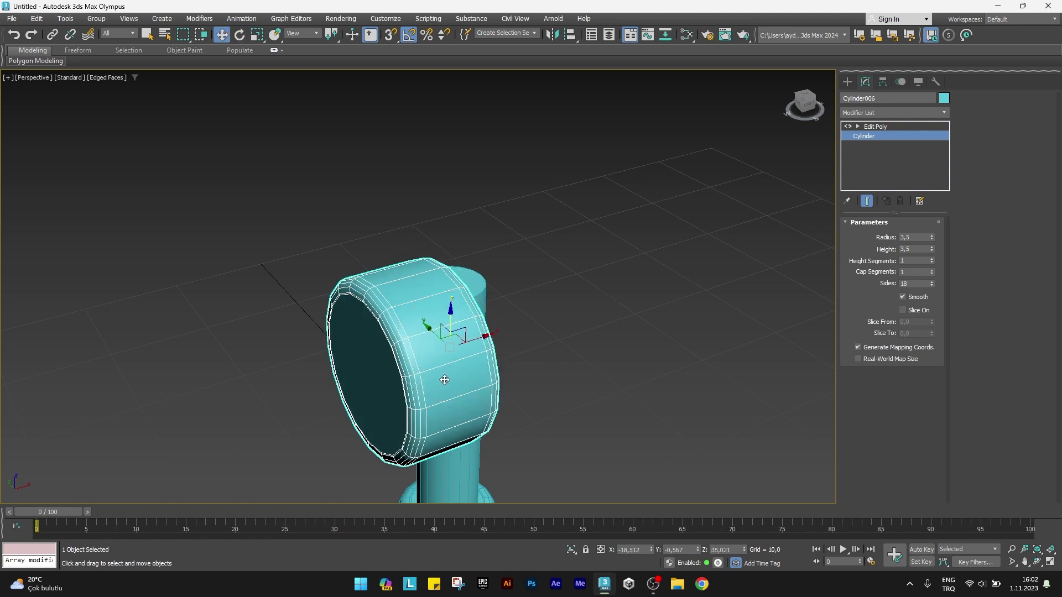
middle_click_drag(444, 380, 445, 303)
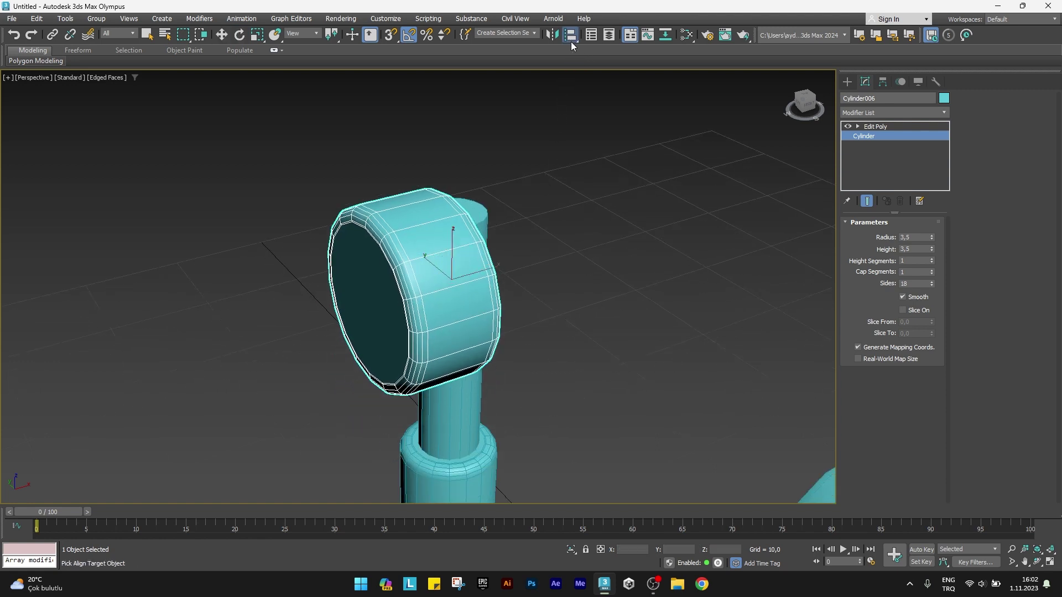
Centre the ring on the vertical stem, raise it to the stem's top, and select the stem pole.
left_click(570, 39)
left_click(469, 419)
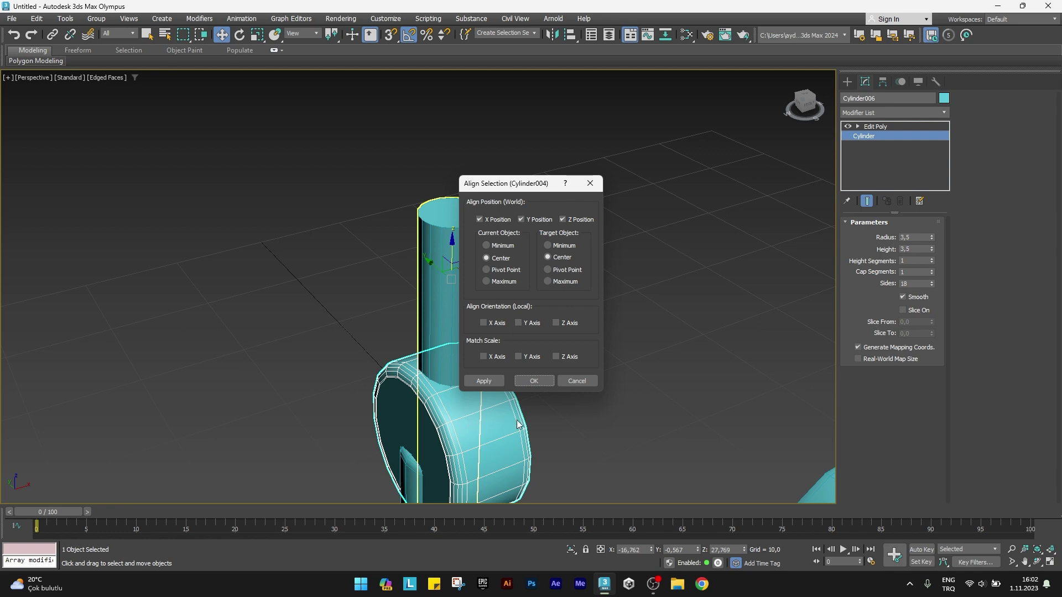
left_click(534, 380)
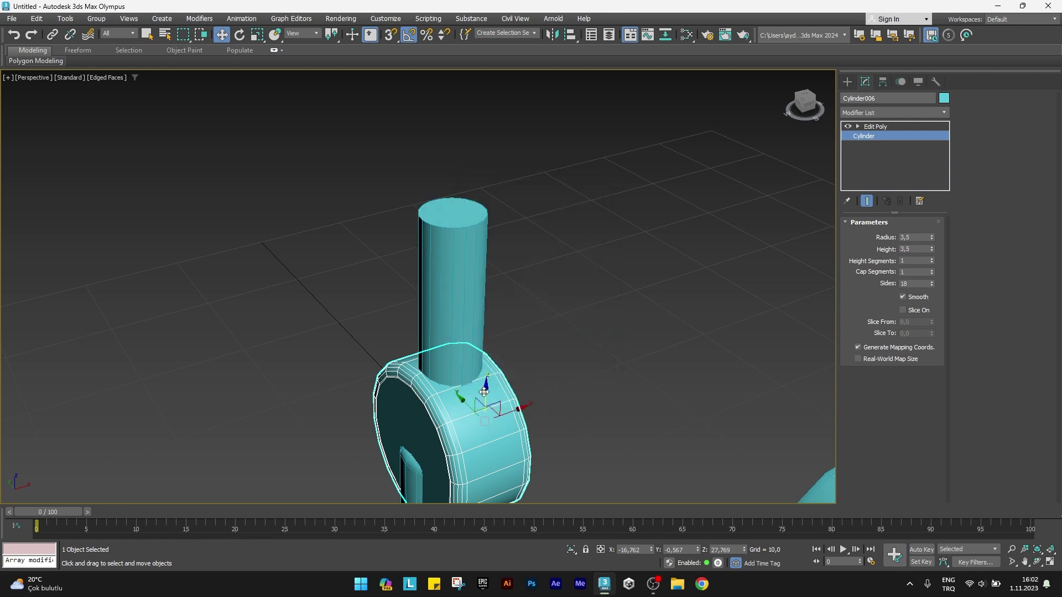
left_click_drag(497, 391, 500, 139)
middle_click_drag(500, 138, 503, 133, "alt")
left_click_drag(503, 133, 503, 93)
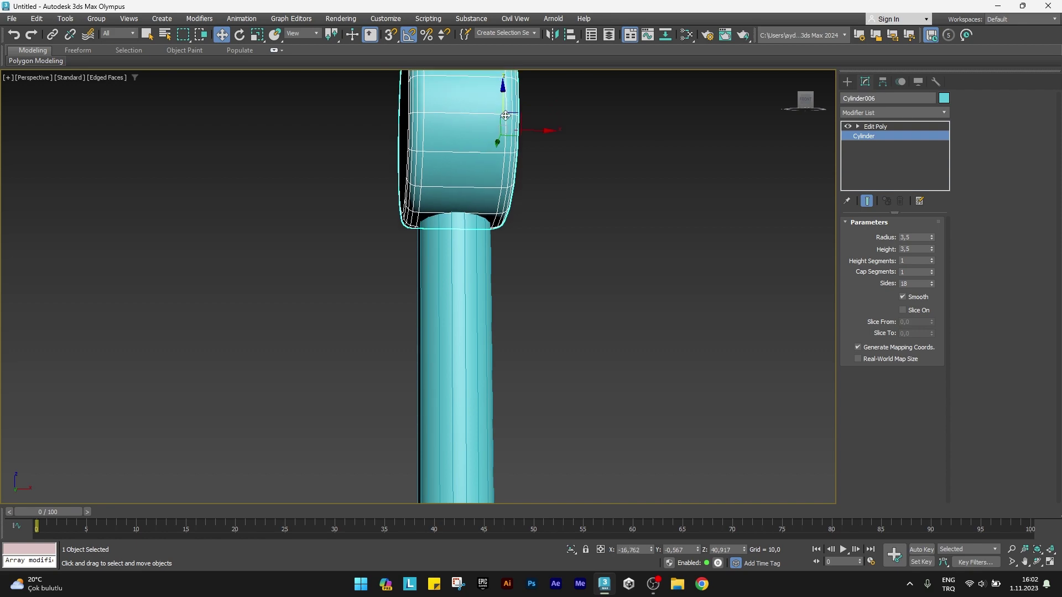
middle_click_drag(503, 93, 466, 299, "alt")
scroll(465, 303, "down", 2)
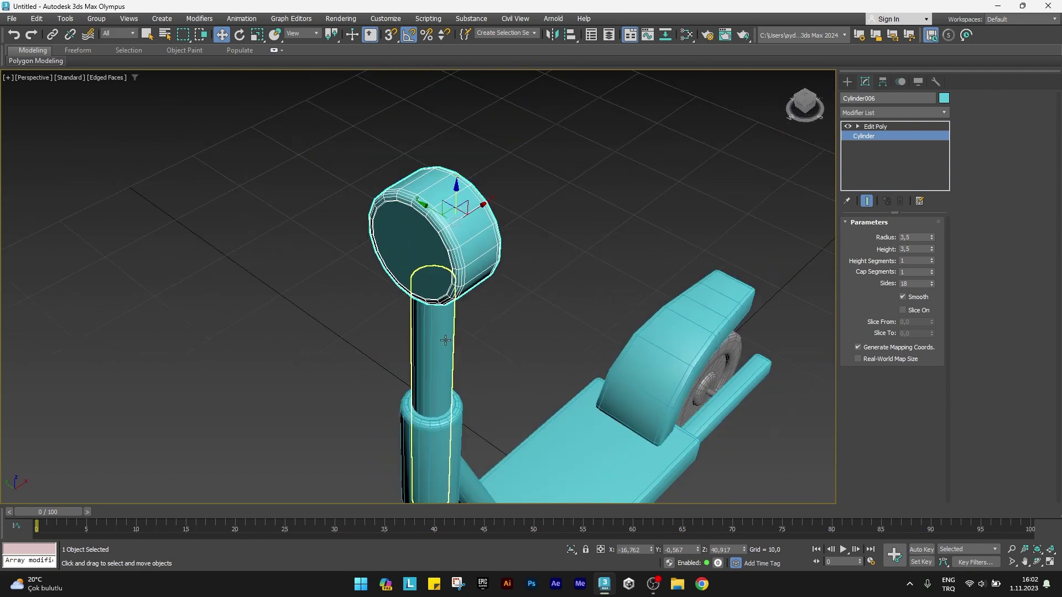
left_click(435, 310)
Clone the stem pole upward through the hub and tip the copy horizontal.
left_click_drag(430, 471, 433, 243, "shift")
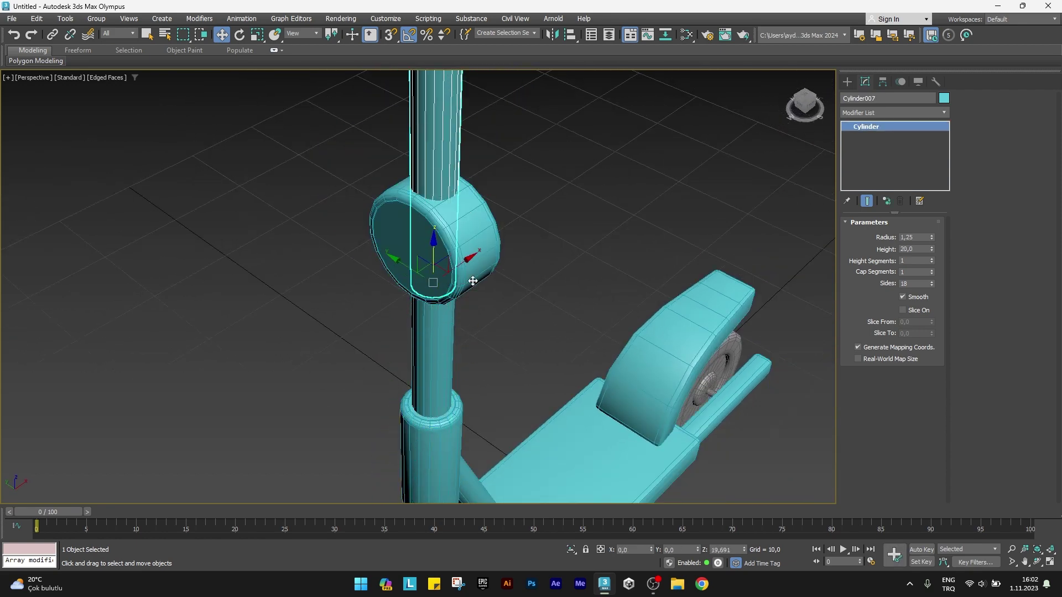
left_click(539, 339)
key("e")
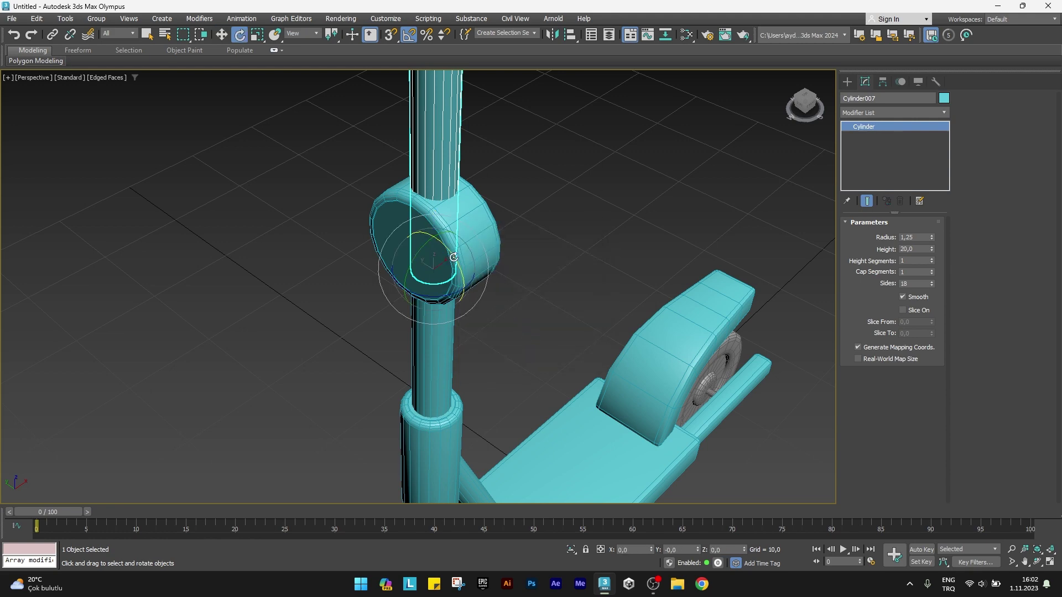
left_click_drag(475, 283, 468, 292)
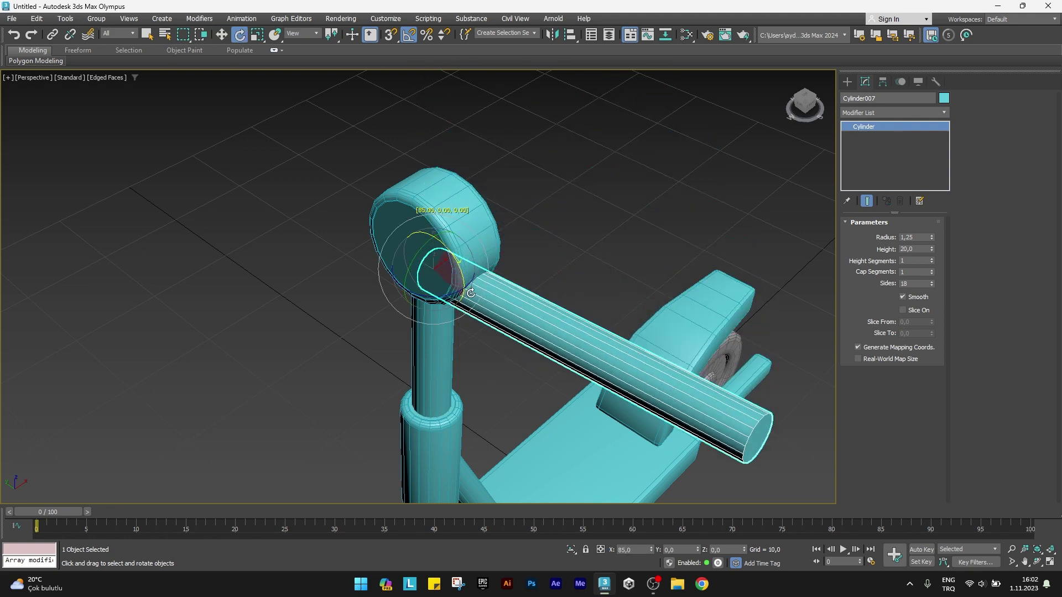
key("w")
middle_click_drag(576, 333, 510, 271)
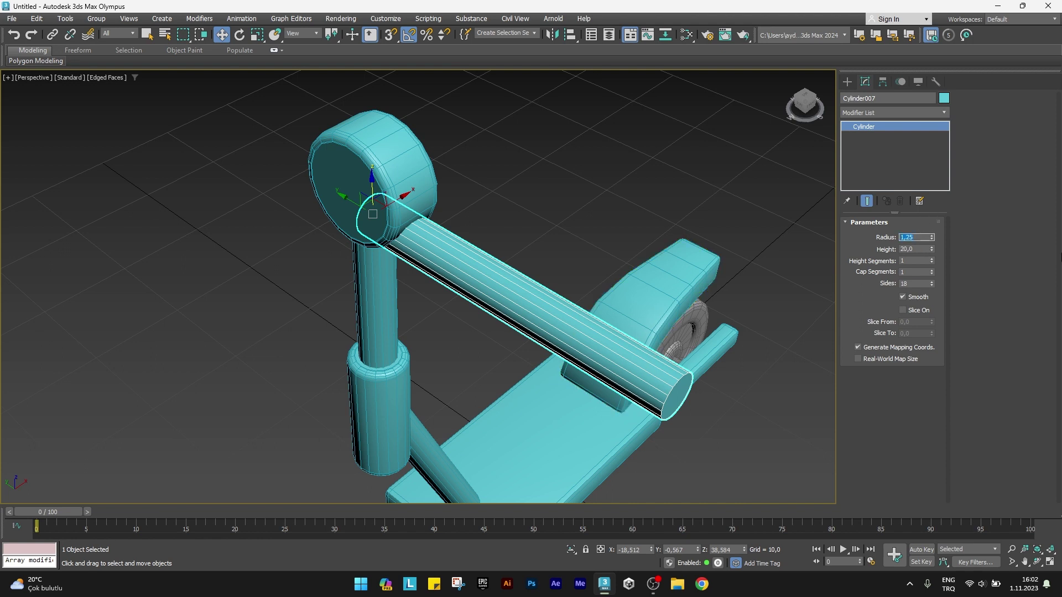
type("0,75")
Give the bar radius 0,75 and height 12, centred on the round hub via Align.
key("Tab")
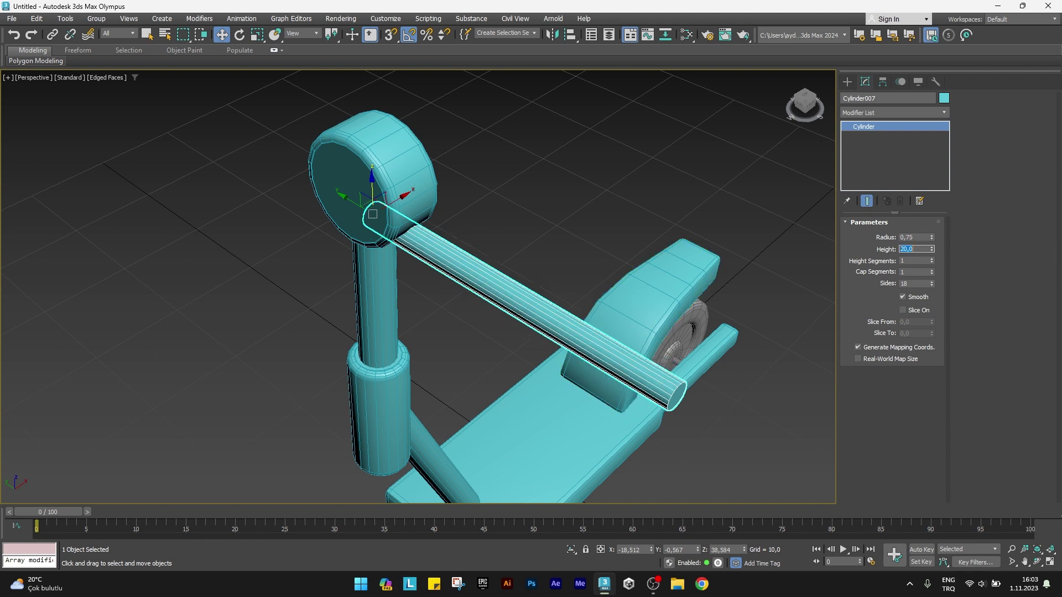
type("12")
key("Return")
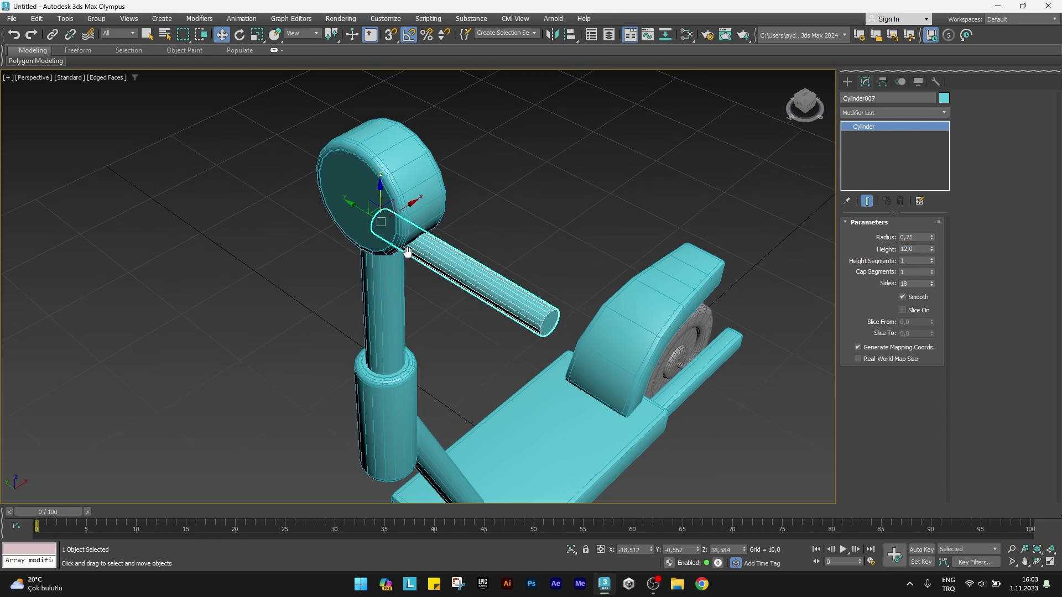
middle_click_drag(400, 246, 456, 324)
left_click(569, 35)
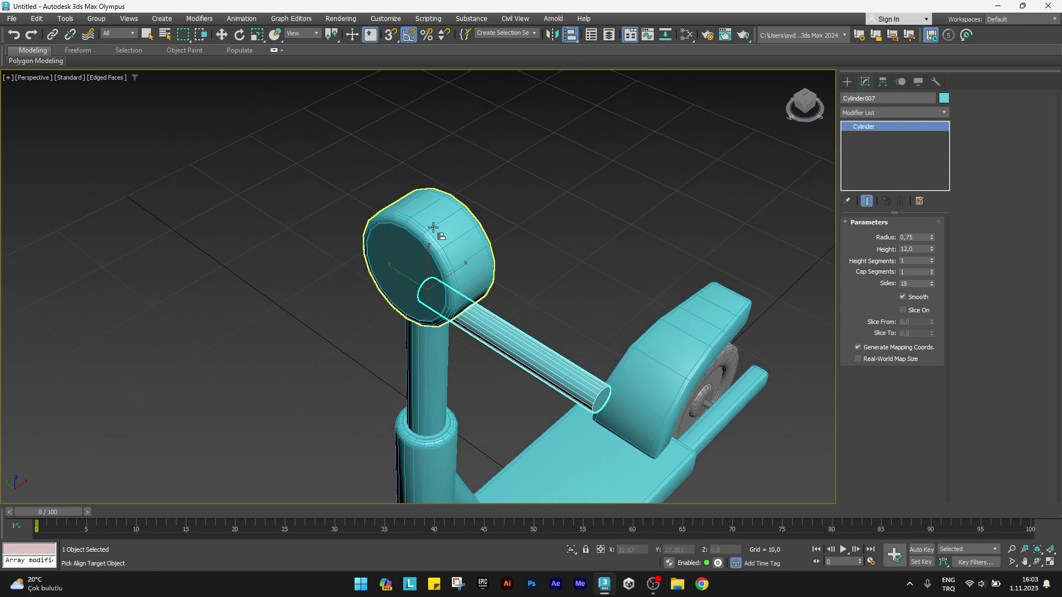
left_click(408, 242)
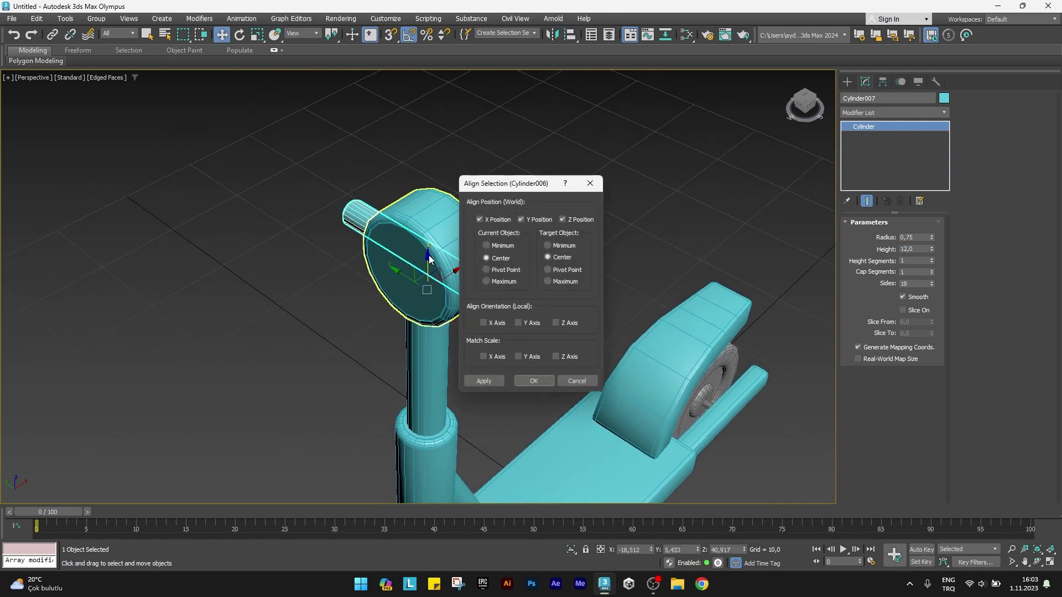
left_click(532, 379)
middle_click_drag(532, 379, 427, 263, "alt")
scroll(427, 263, "up", 3)
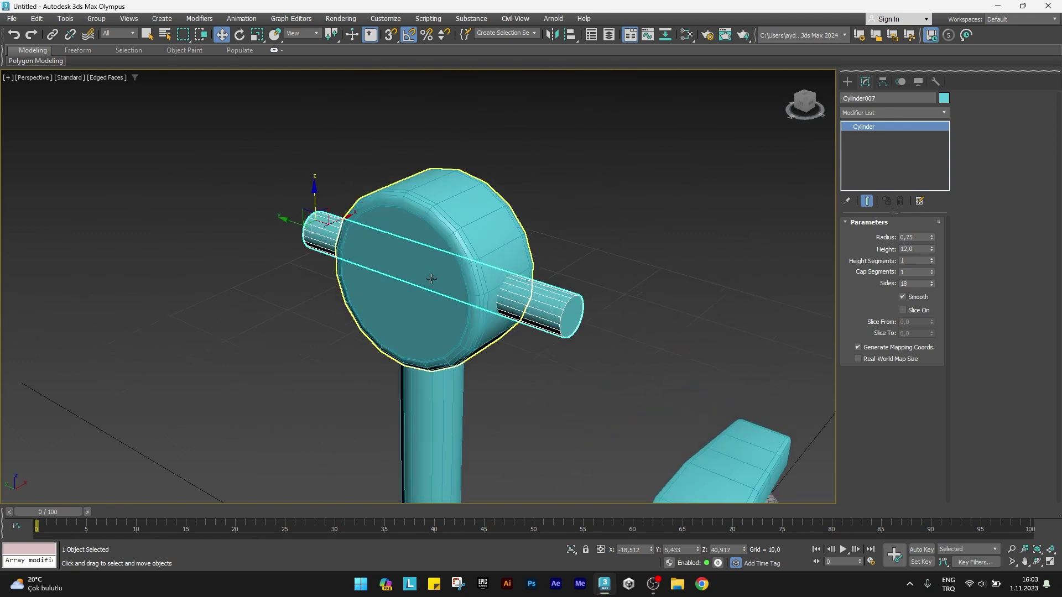
Clone the bar into a 1,5-radius, 1-high disc and move it to the bar's end.
left_click_drag(284, 218, 586, 368, "shift")
left_click(532, 337)
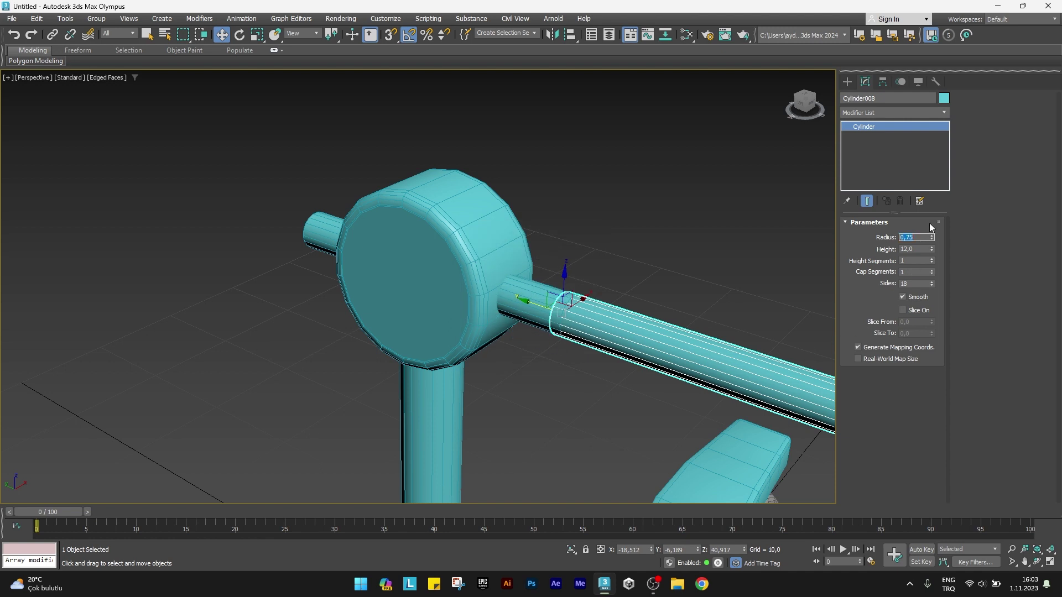
type("1,5")
key("Tab")
type("1")
key("Return")
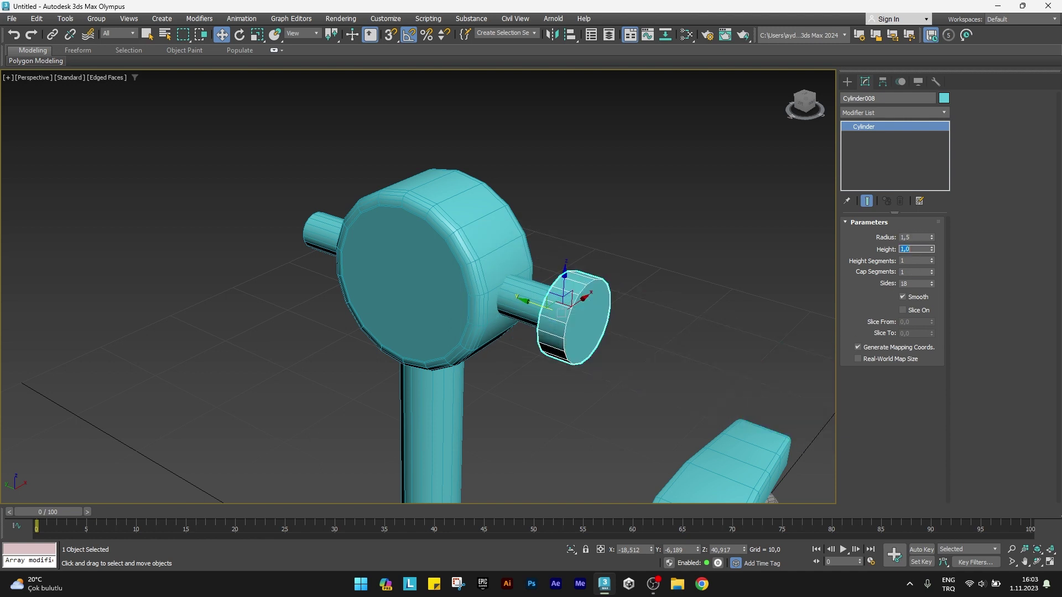
middle_click_drag(661, 271, 720, 271, "alt")
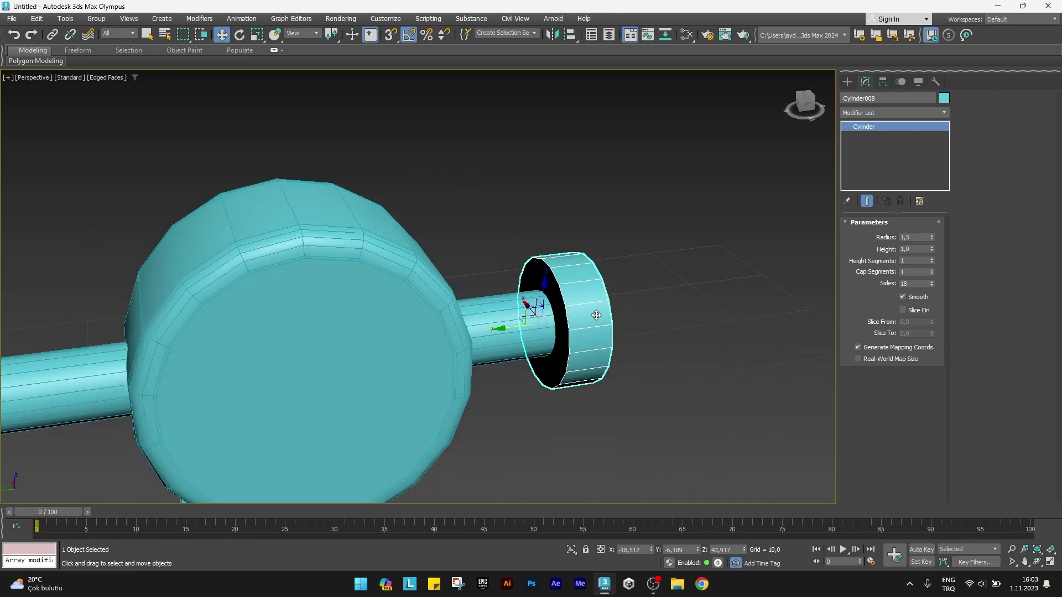
scroll(519, 318, "up", 5)
left_click_drag(520, 318, 586, 329)
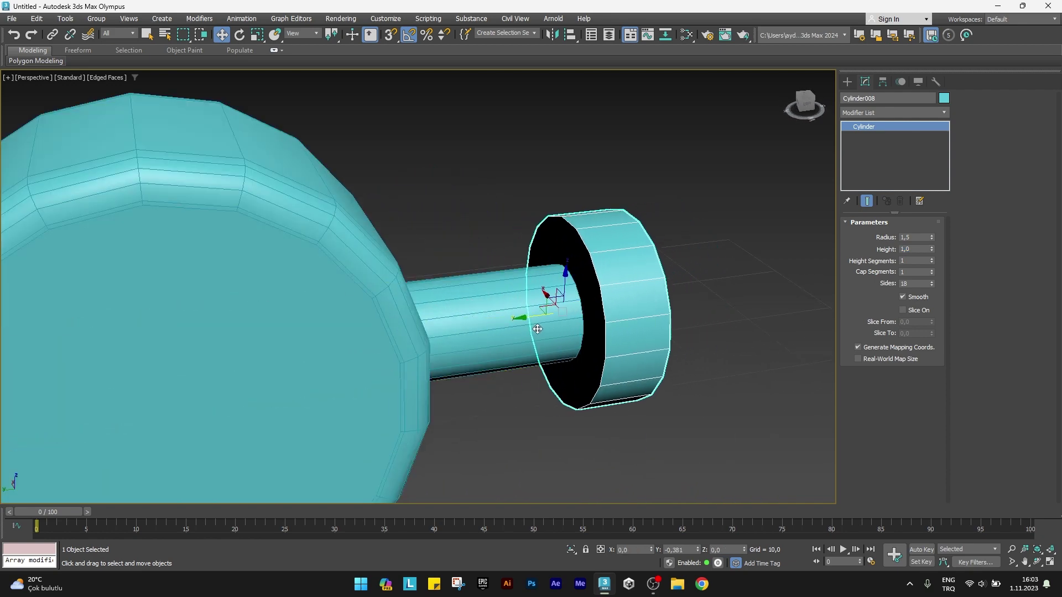
scroll(586, 329, "up", 2)
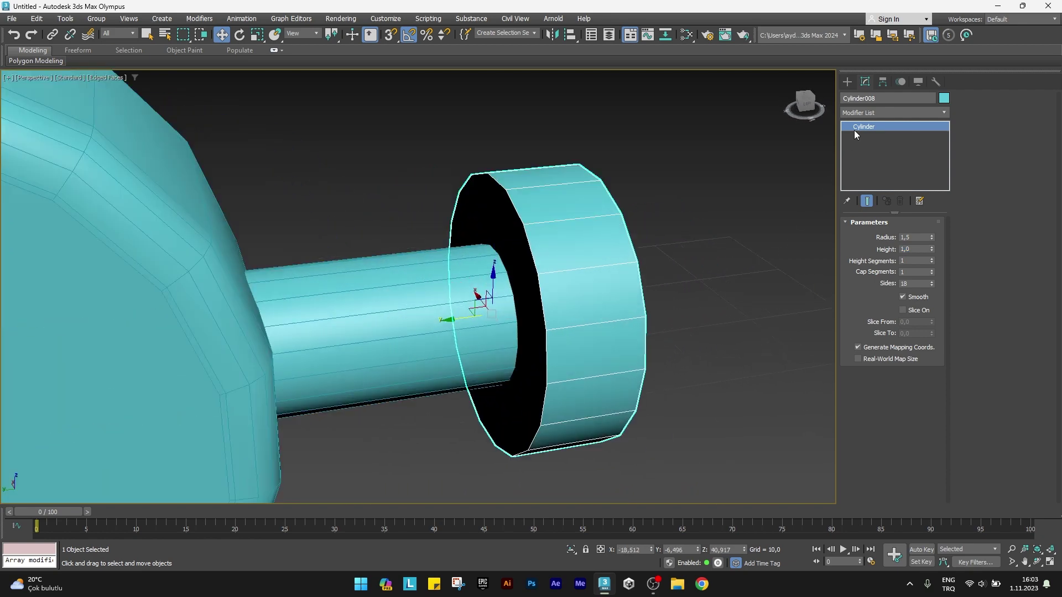
Add Edit Poly to the disc and inset both end faces by 0,5.
left_click(863, 110)
type("e")
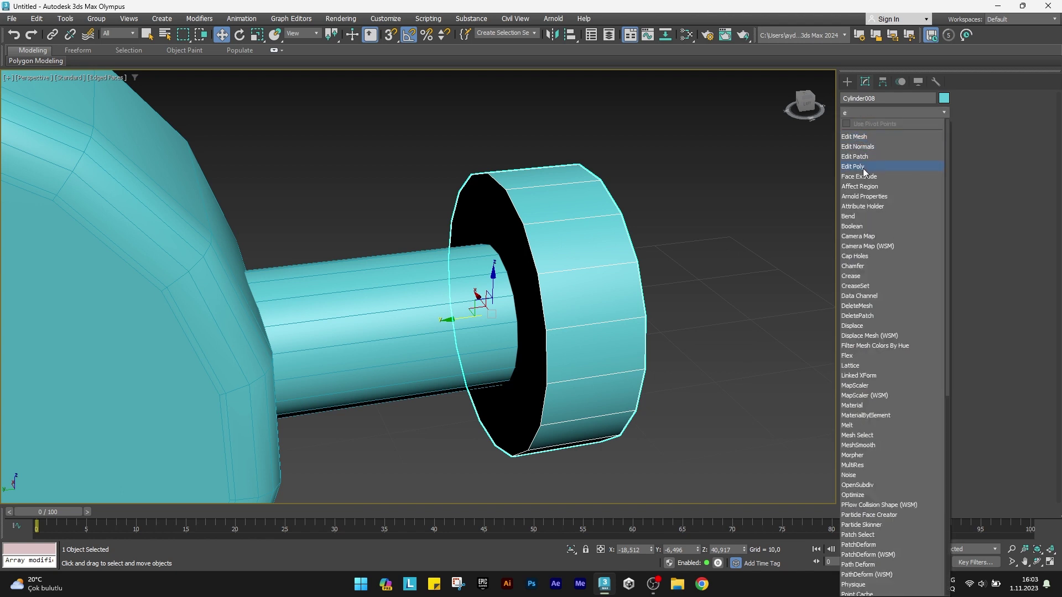
left_click(864, 168)
left_click(905, 311)
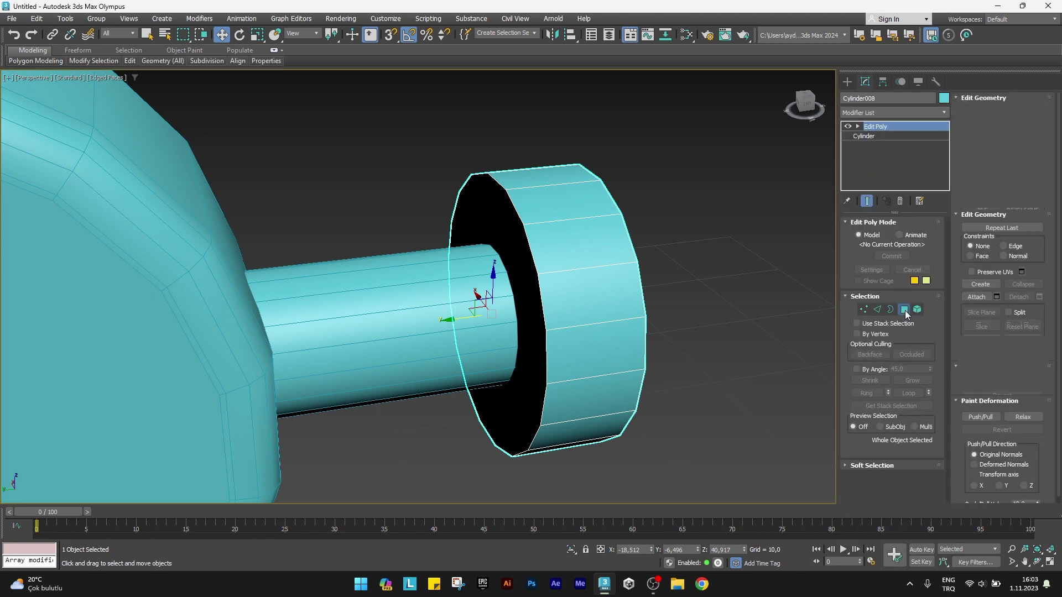
middle_click_drag(654, 282, 569, 268, "alt")
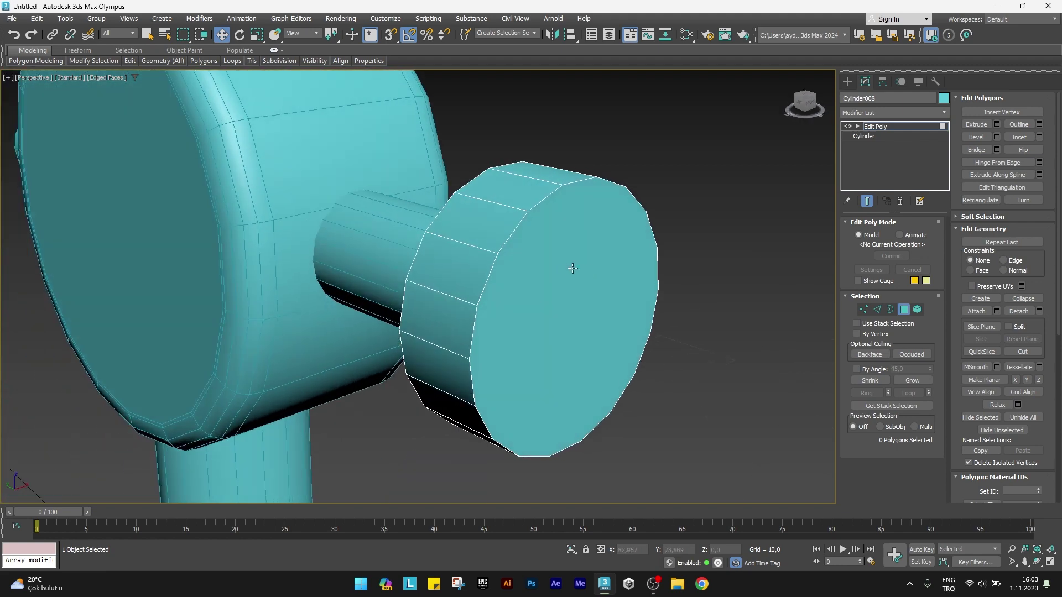
left_click(569, 267)
middle_click_drag(526, 296, 563, 291, "alt")
left_click(494, 274, "ctrl")
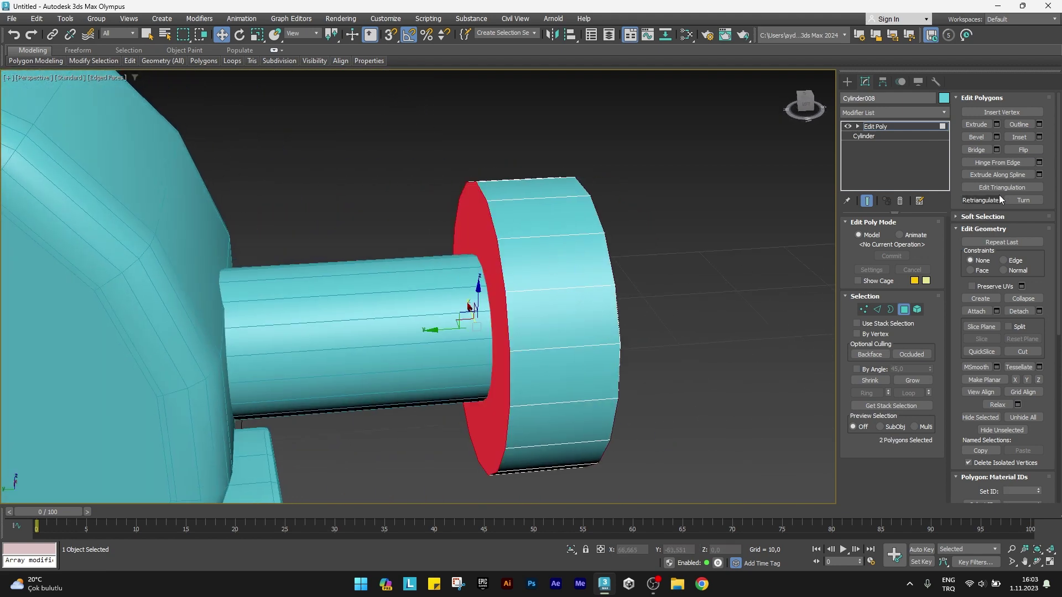
left_click(1039, 137)
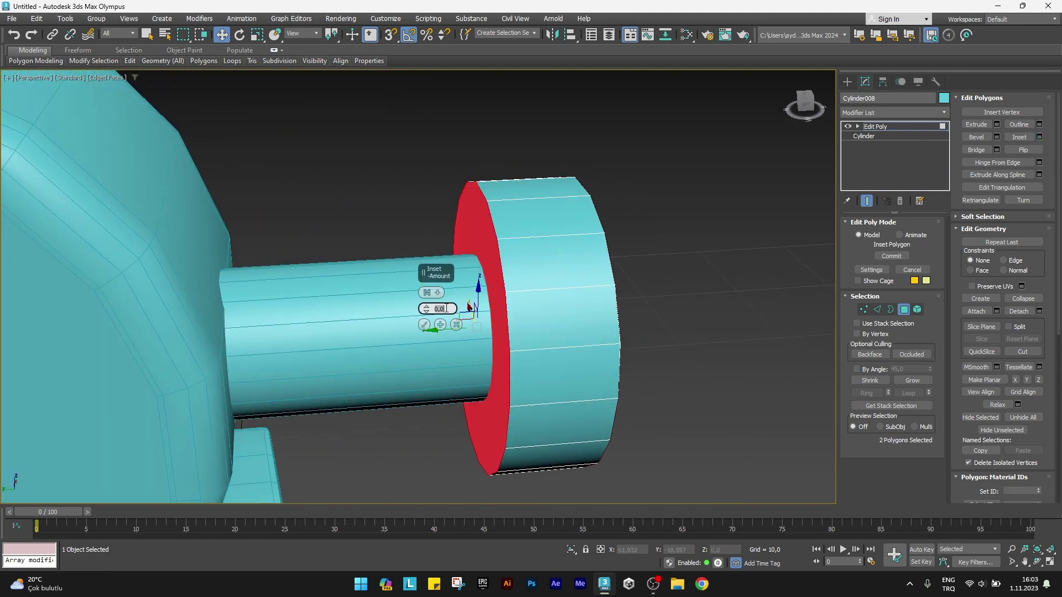
type("0,5")
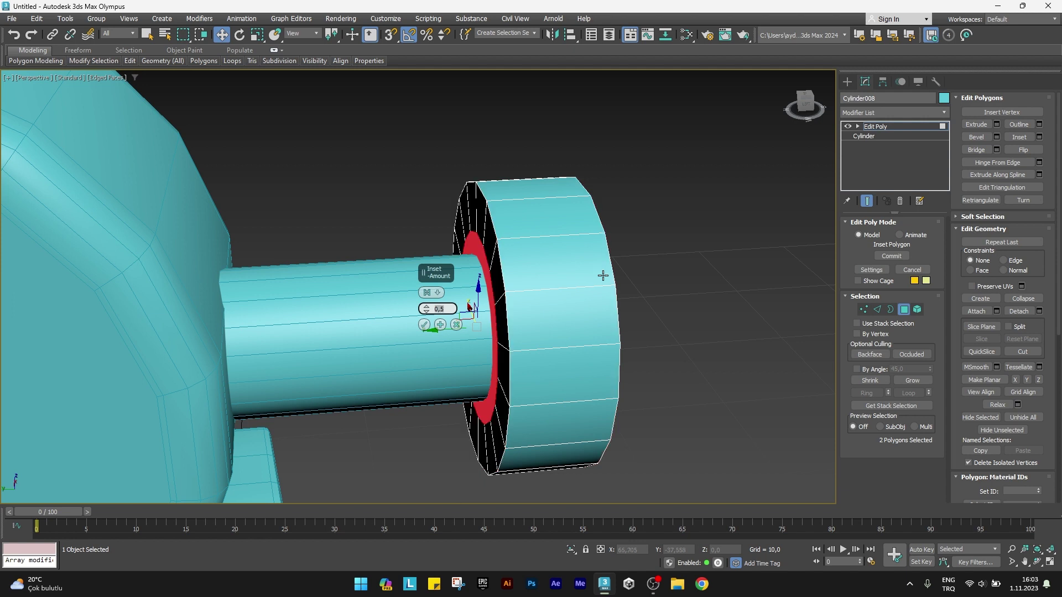
left_click(424, 325)
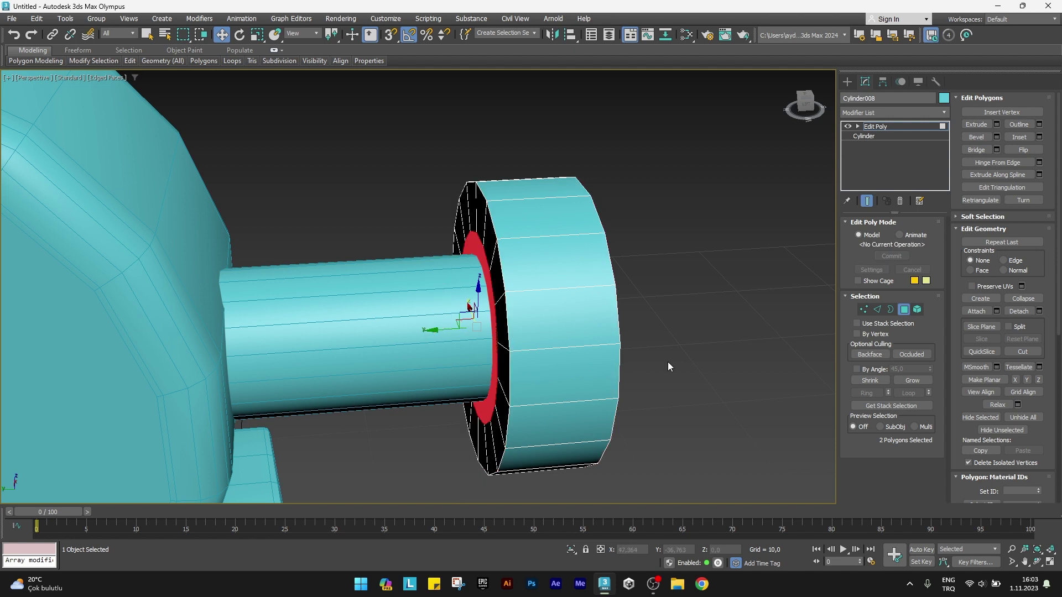
Select both rim edge loops of the disc and start a Chamfer on them.
left_click(877, 309)
left_click(492, 217)
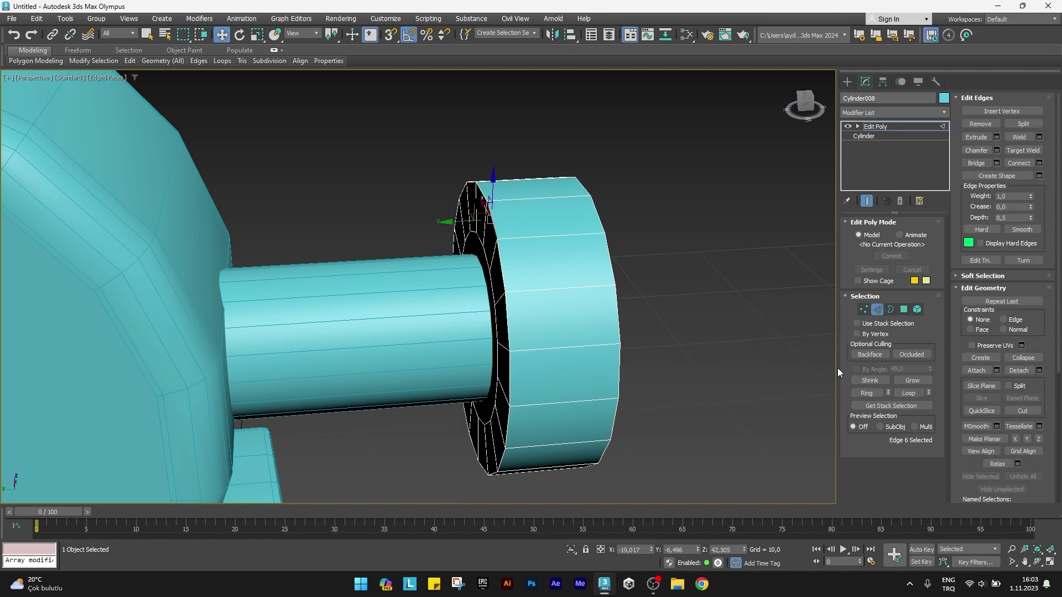
left_click(914, 391)
middle_click_drag(644, 354, 550, 330, "alt")
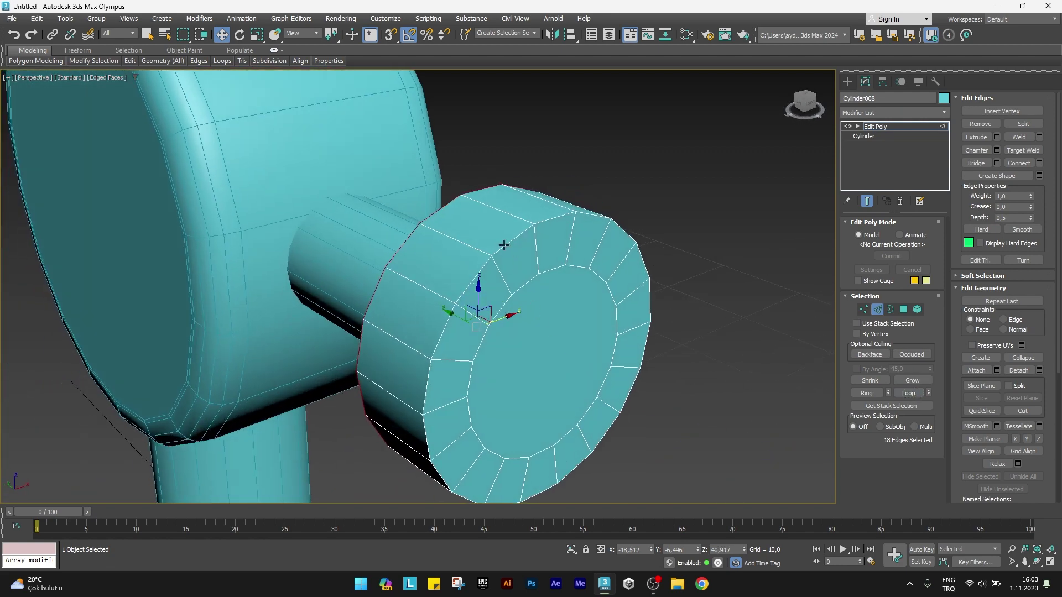
left_click(504, 245, "ctrl")
left_click(910, 393)
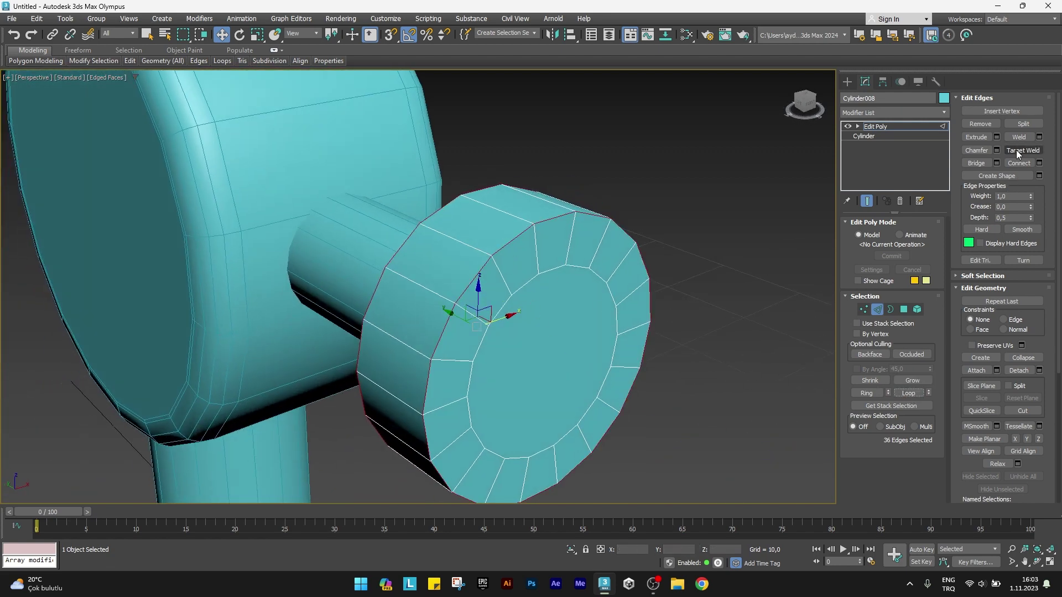
left_click(997, 150)
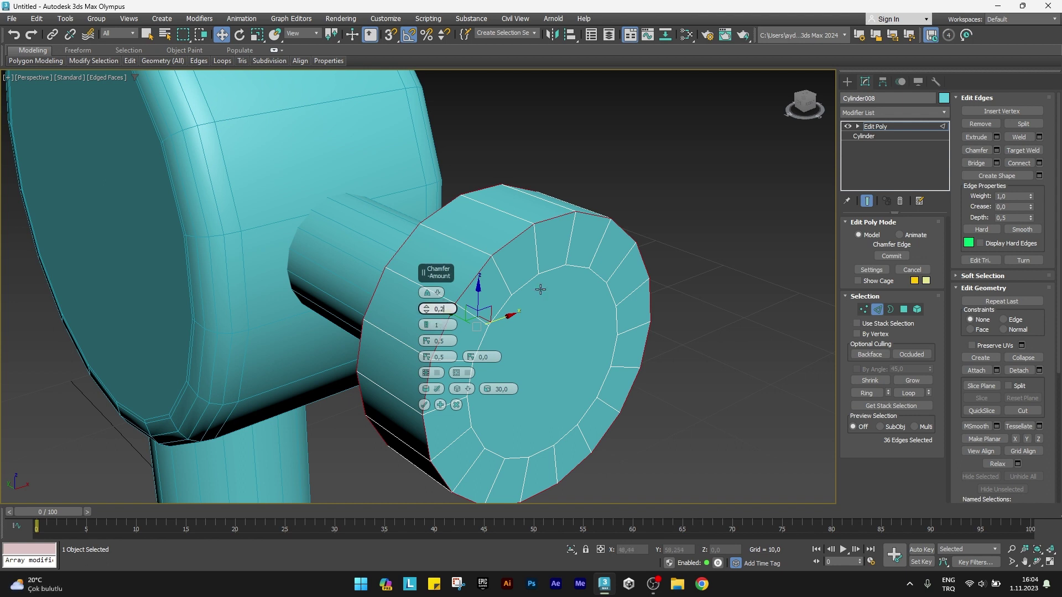
Chamfer the handlebar ring's rim edges by 0,25 with 2 segments.
type(",25")
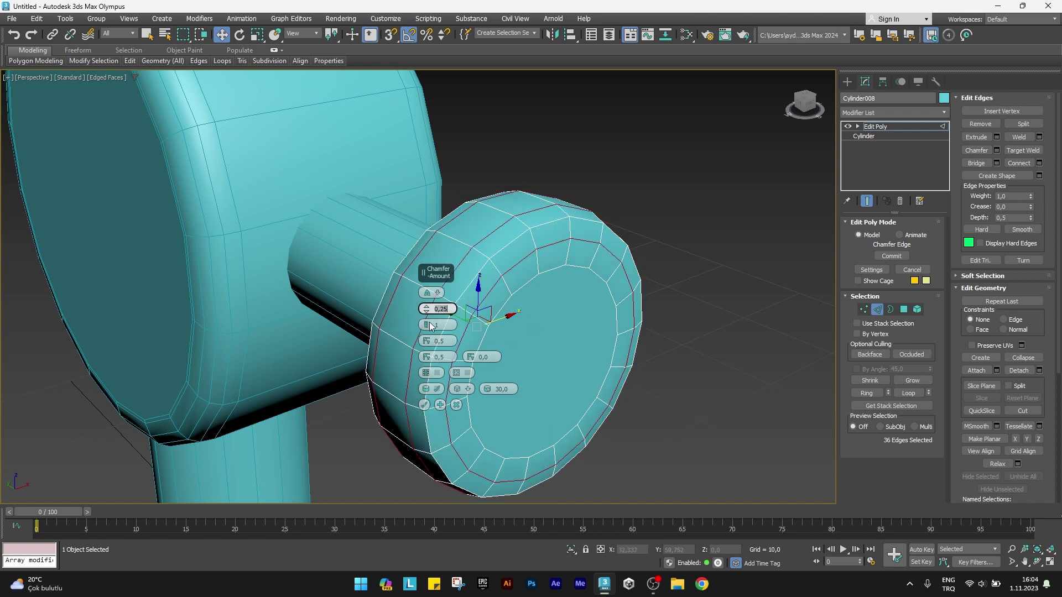
left_click_drag(431, 326, 431, 323)
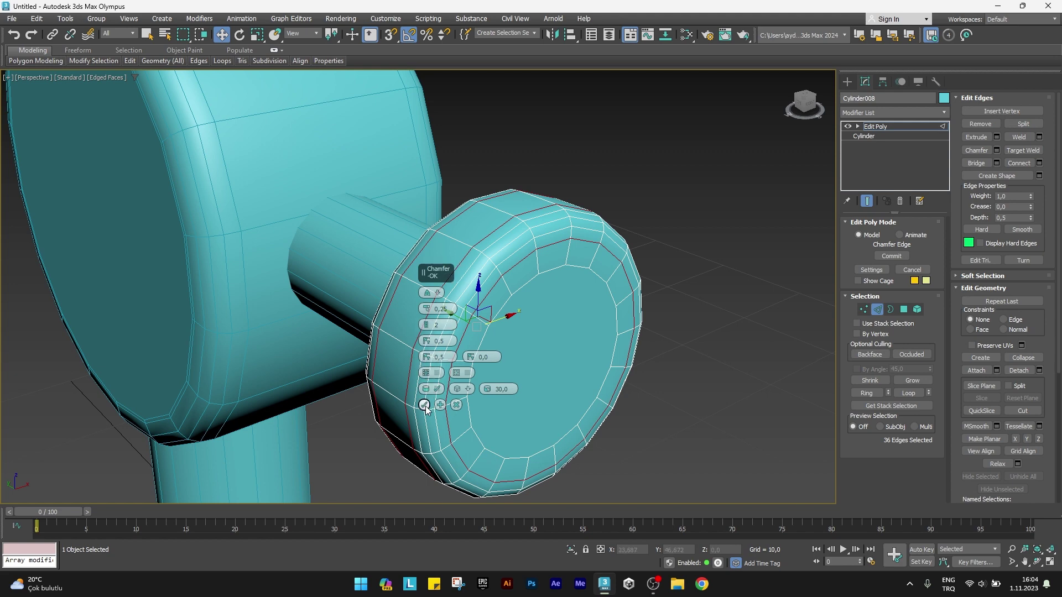
left_click(425, 408)
scroll(437, 332, "down", 5)
left_click(441, 314)
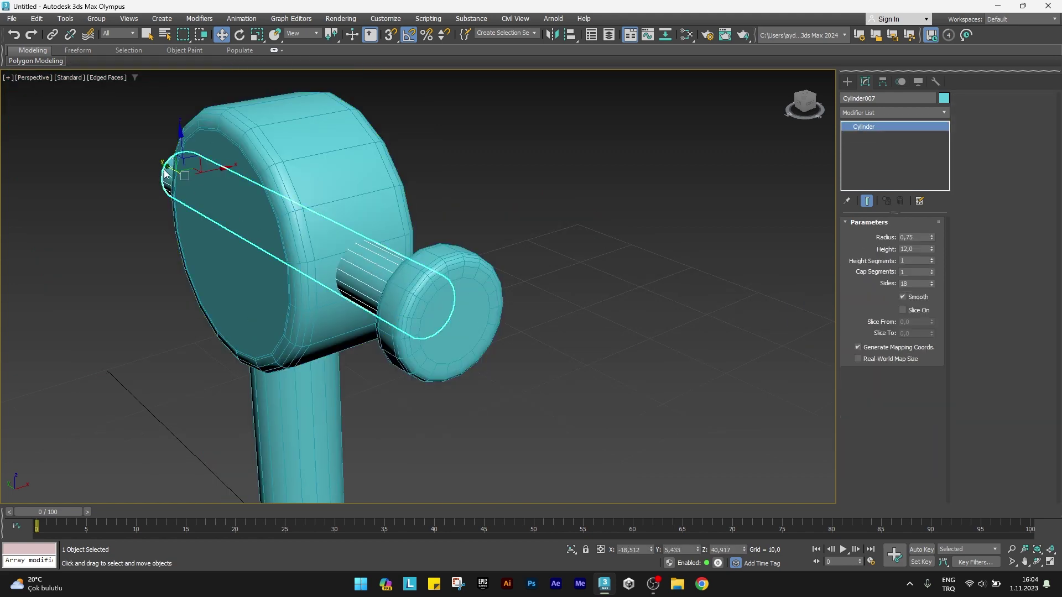
Clone the handlebar cylinder and make the copy a radius 1,0, height 5,0 grip beyond the ring.
left_click_drag(165, 173, 428, 326, "shift")
left_click(532, 338)
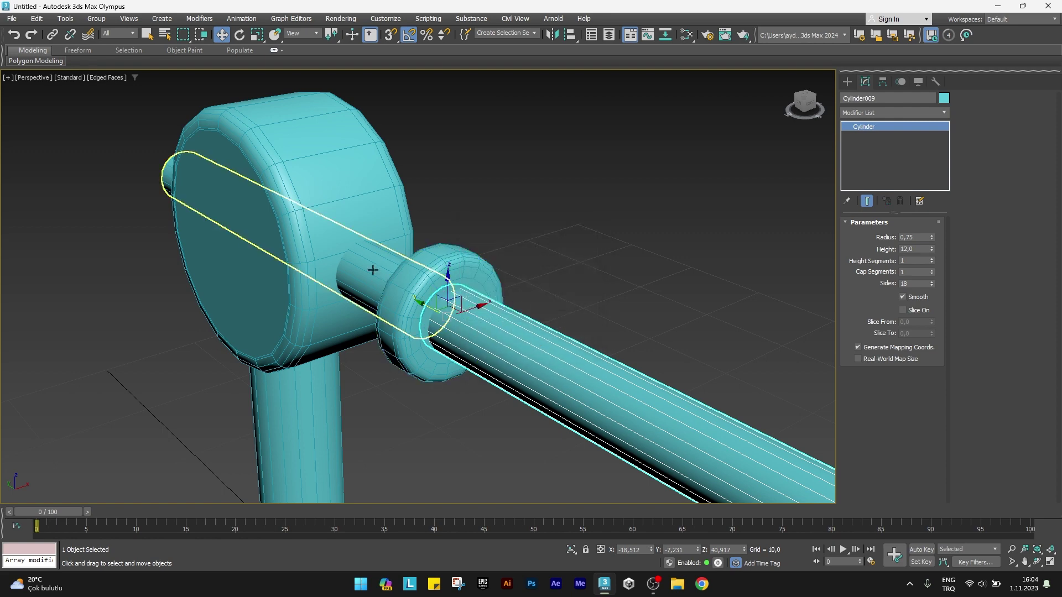
middle_click_drag(559, 364, 516, 339)
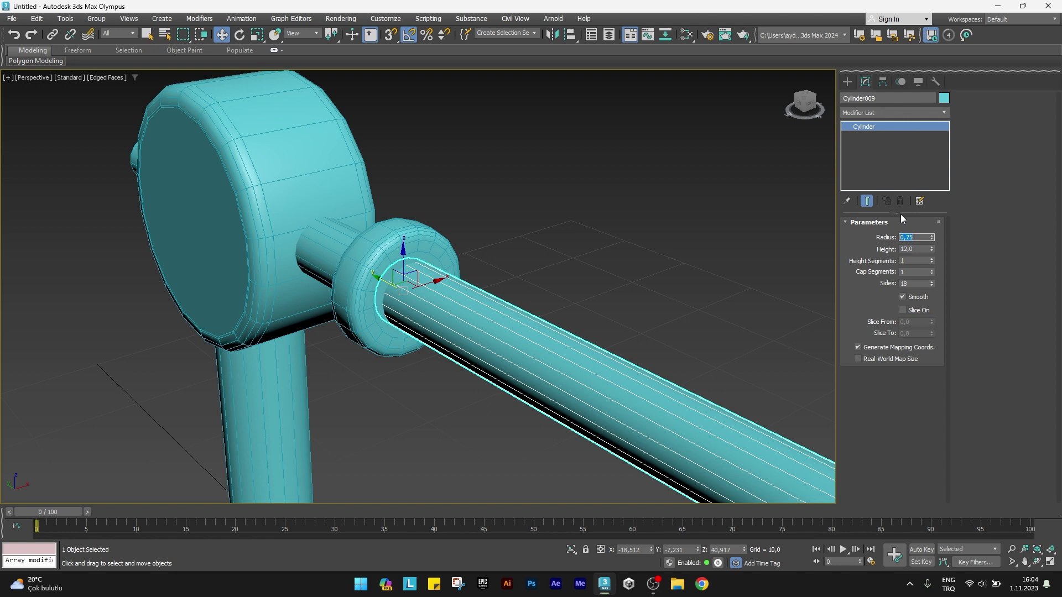
type("1")
key("Tab")
type("5")
key("Return")
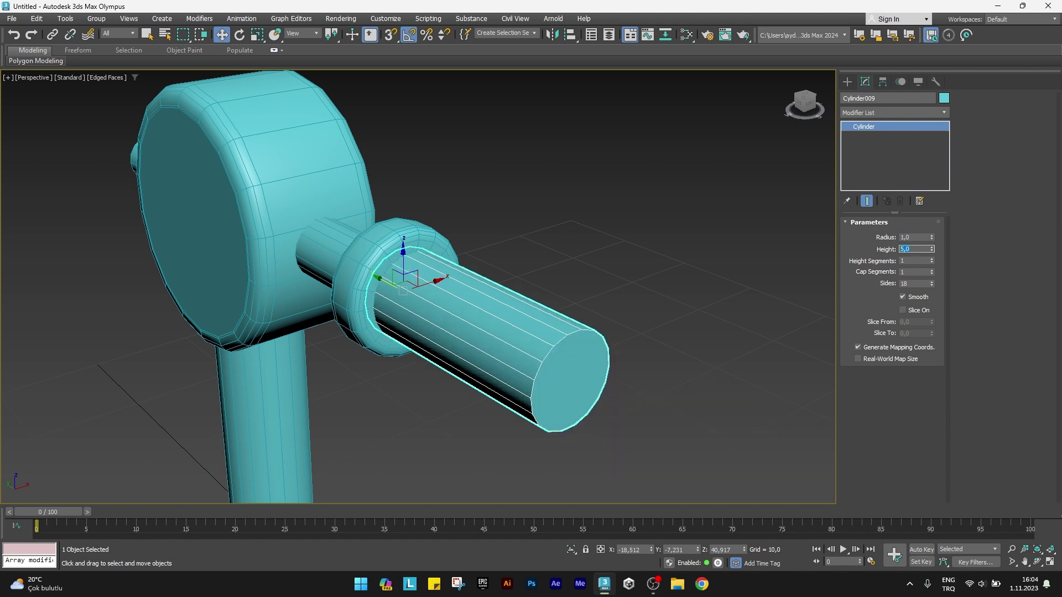
left_click_drag(385, 280, 391, 286)
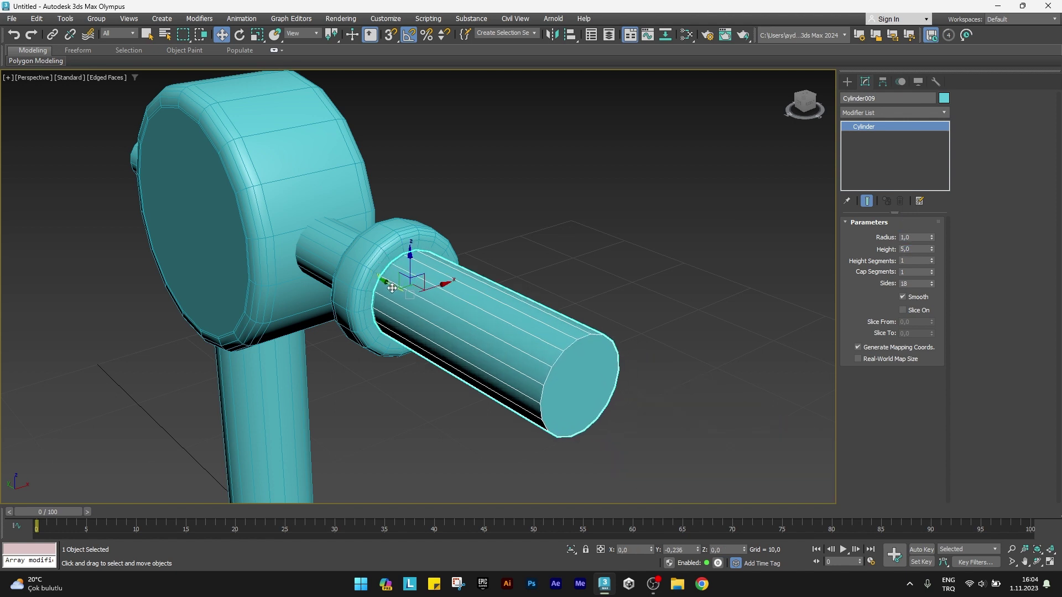
Copy the ring, set its height to 2,0, and slide it onto the grip's outer end.
left_click(376, 285)
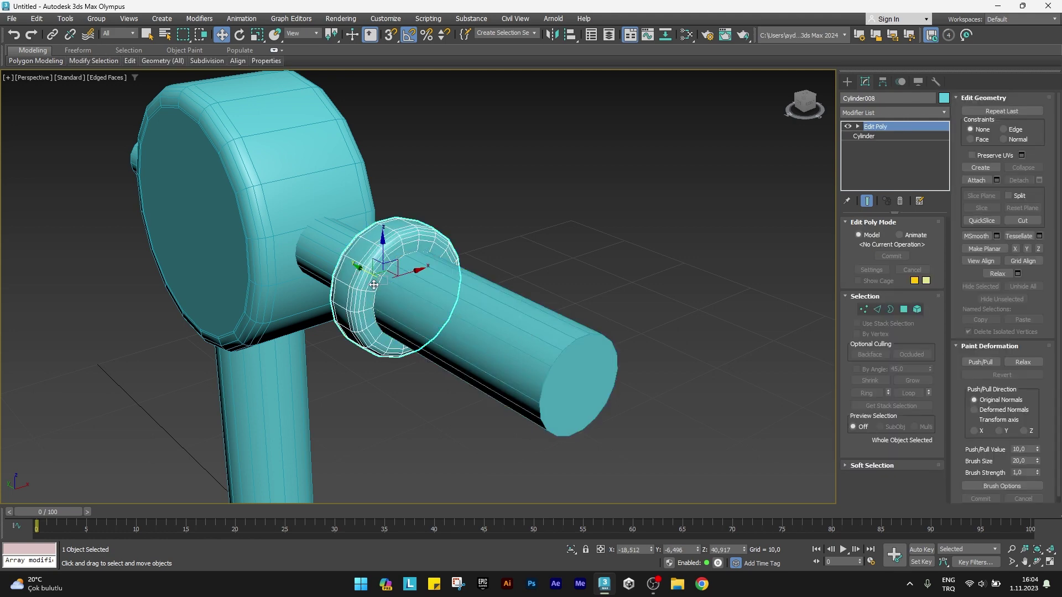
mouse_move(362, 270)
left_mouse_down()
mouse_move(511, 365)
mouse_move(563, 376)
left_mouse_up()
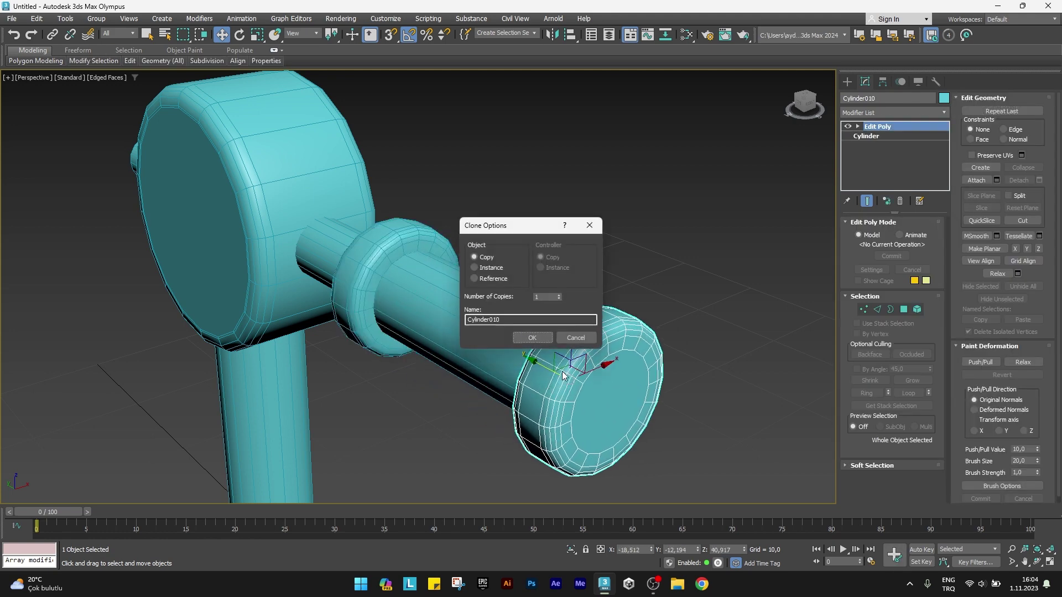
left_click(536, 343)
middle_click_drag(690, 434, 620, 371)
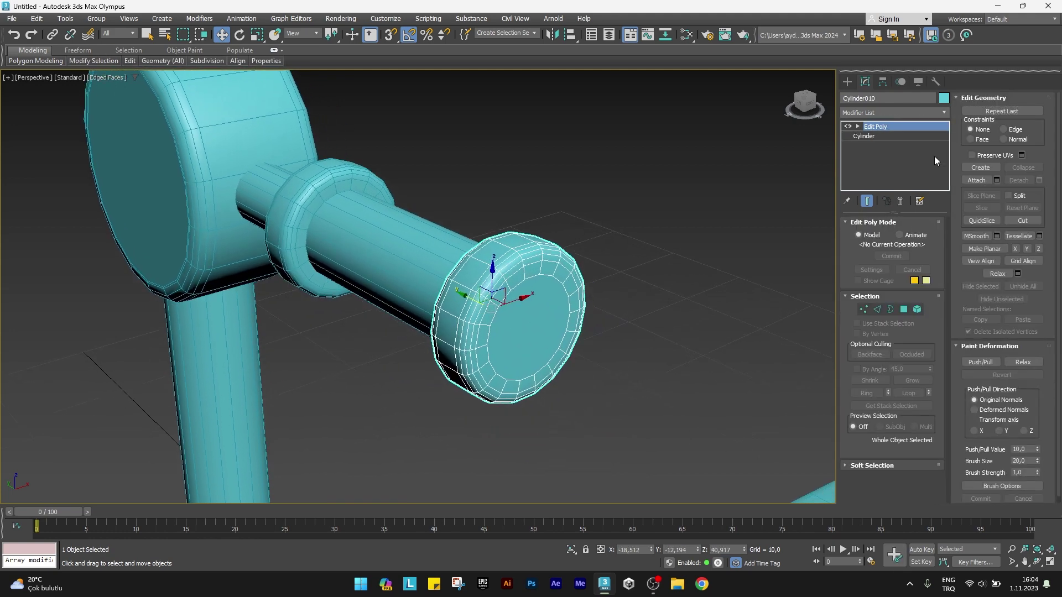
left_click(895, 137)
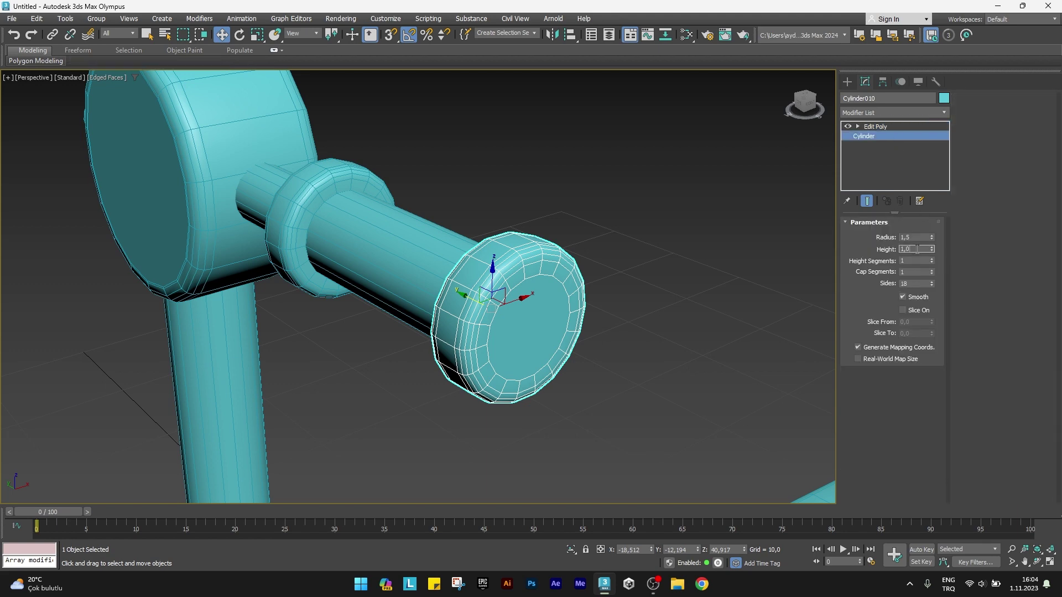
type("2")
key("Return")
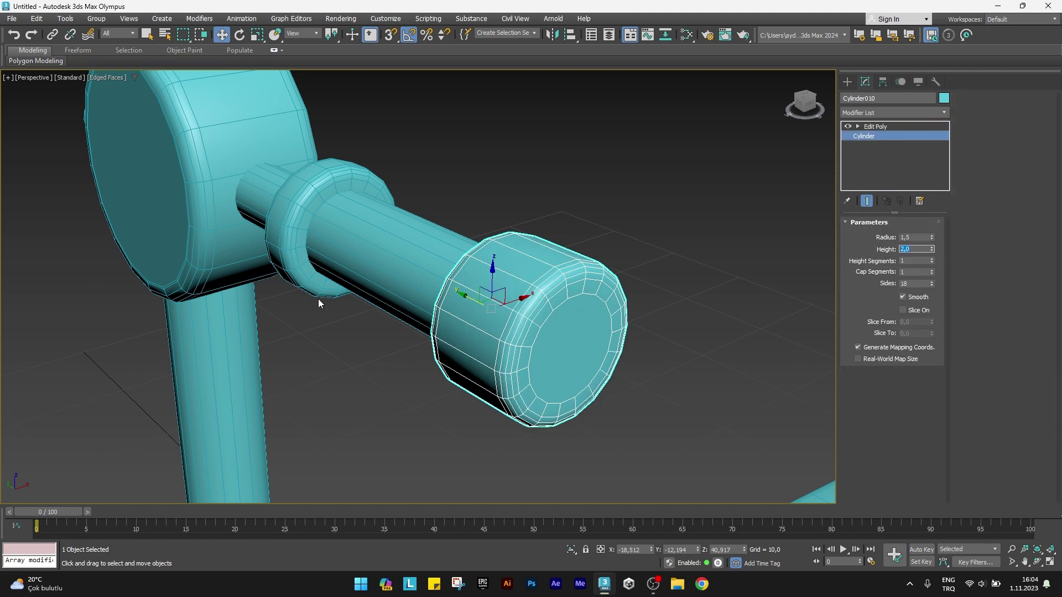
middle_click_drag(319, 303, 387, 288, "alt")
left_click(875, 126)
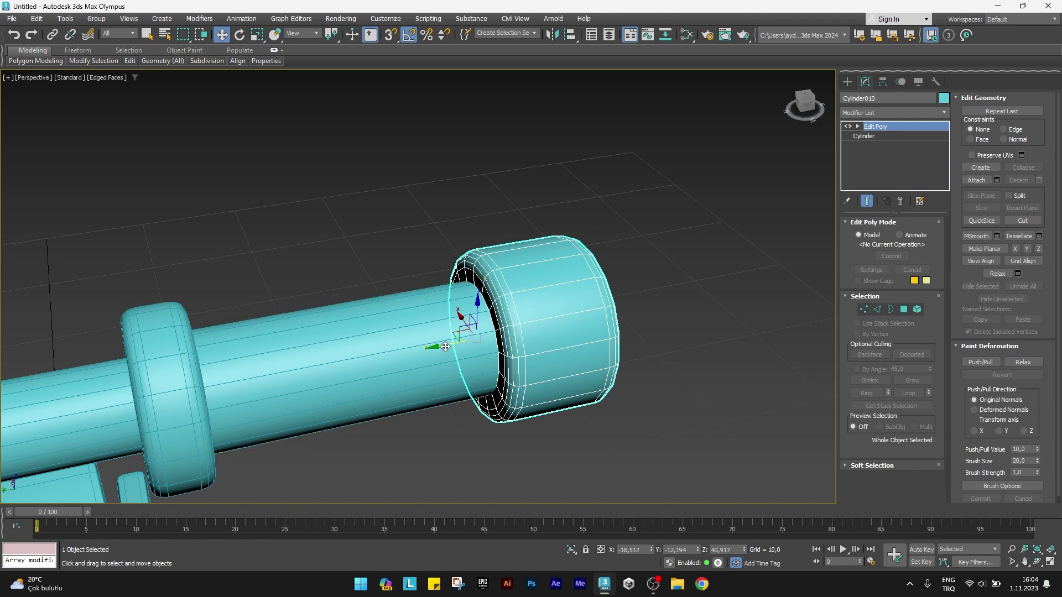
left_click_drag(445, 347, 458, 343)
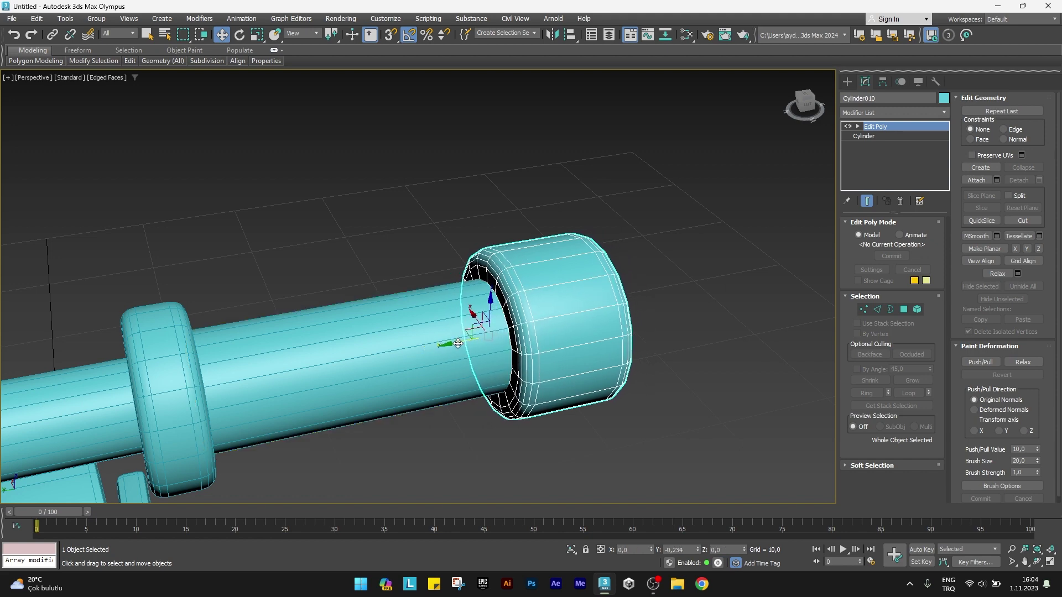
scroll(458, 344, "down", 5)
Select both rings and the grip and clone them as a copy.
left_click(403, 282, "ctrl")
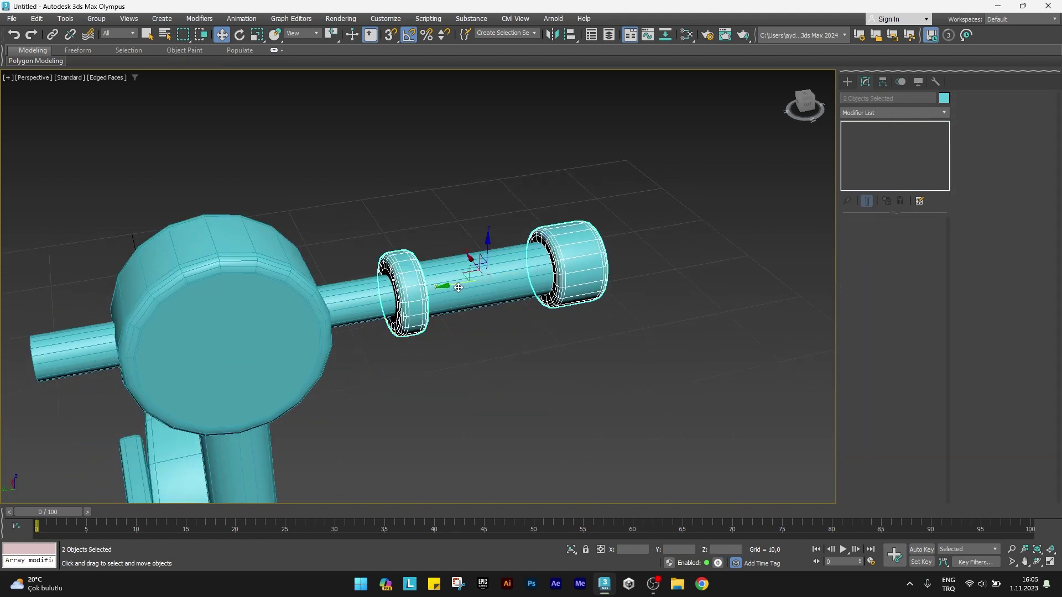
left_click(459, 288, "ctrl")
middle_click_drag(458, 288, 592, 269)
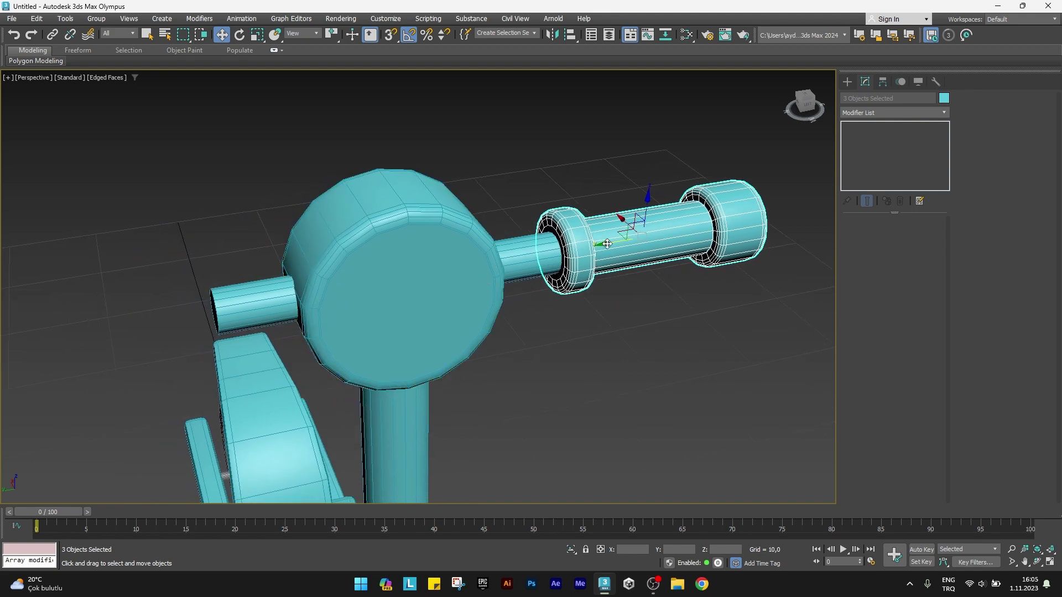
left_click_drag(607, 244, 155, 321, "shift")
left_click(532, 337)
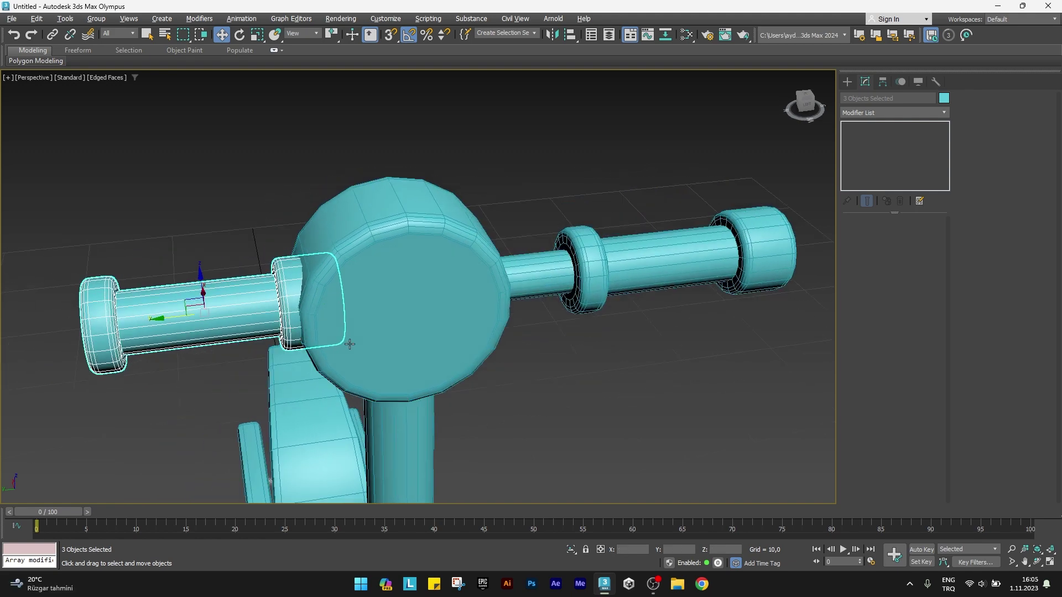
Rotate the copied grip assembly outward and move it onto the left handlebar stub.
middle_click_drag(525, 342, 496, 344, "alt")
key("e")
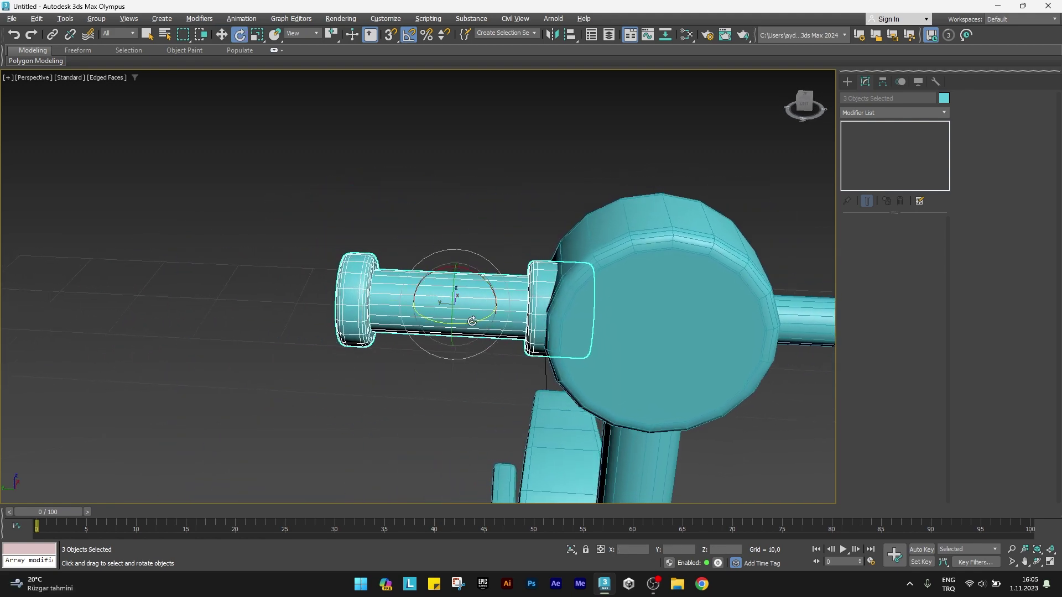
mouse_move(472, 321)
left_mouse_down()
mouse_move(568, 311)
mouse_move(394, 318)
left_mouse_up()
key("w")
scroll(392, 320, "up", 5)
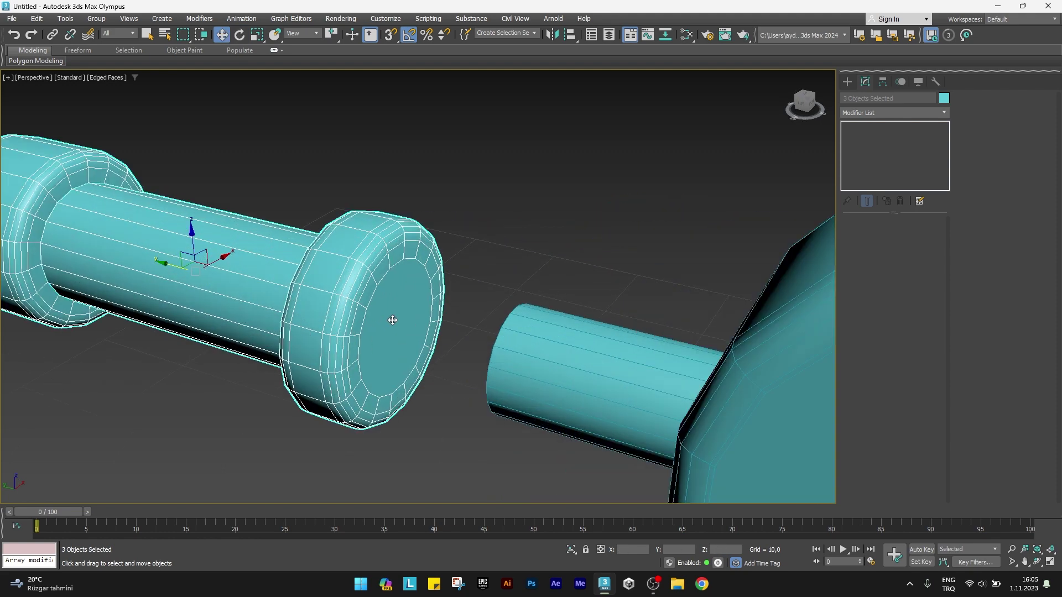
left_click_drag(168, 264, 264, 316)
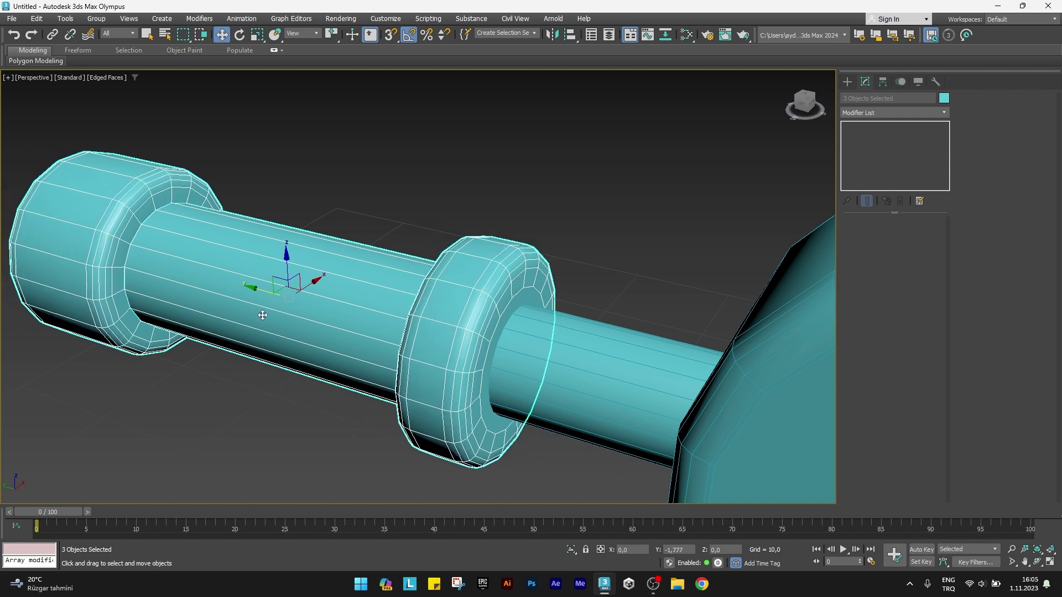
scroll(264, 315, "down", 2)
scroll(264, 315, "down", 3)
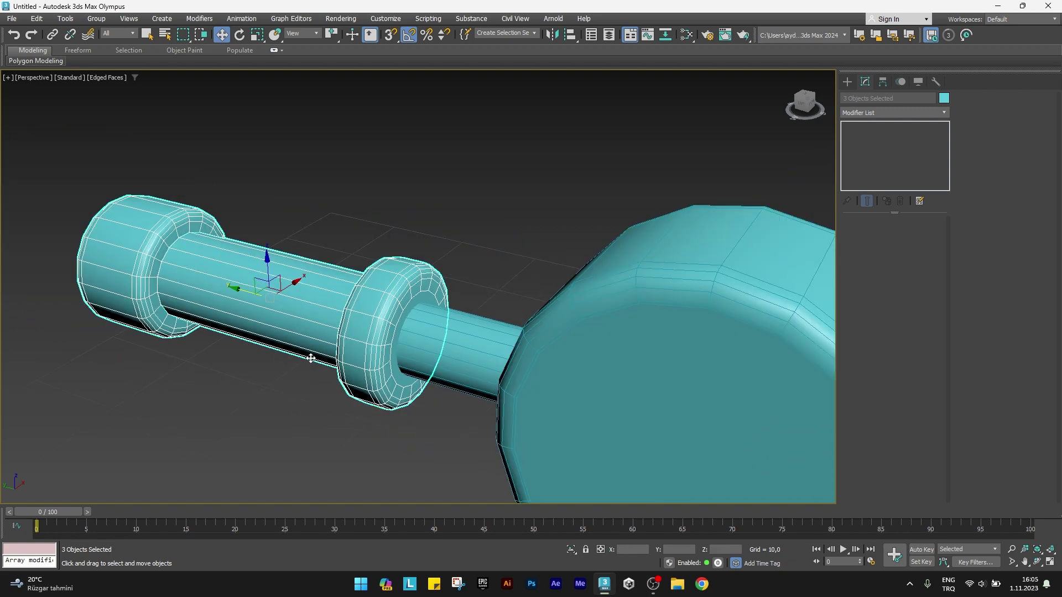
scroll(310, 323, "down", 3)
mouse_move(353, 332)
middle_mouse_down("alt")
mouse_move(402, 372)
mouse_move(413, 331)
middle_mouse_up("alt")
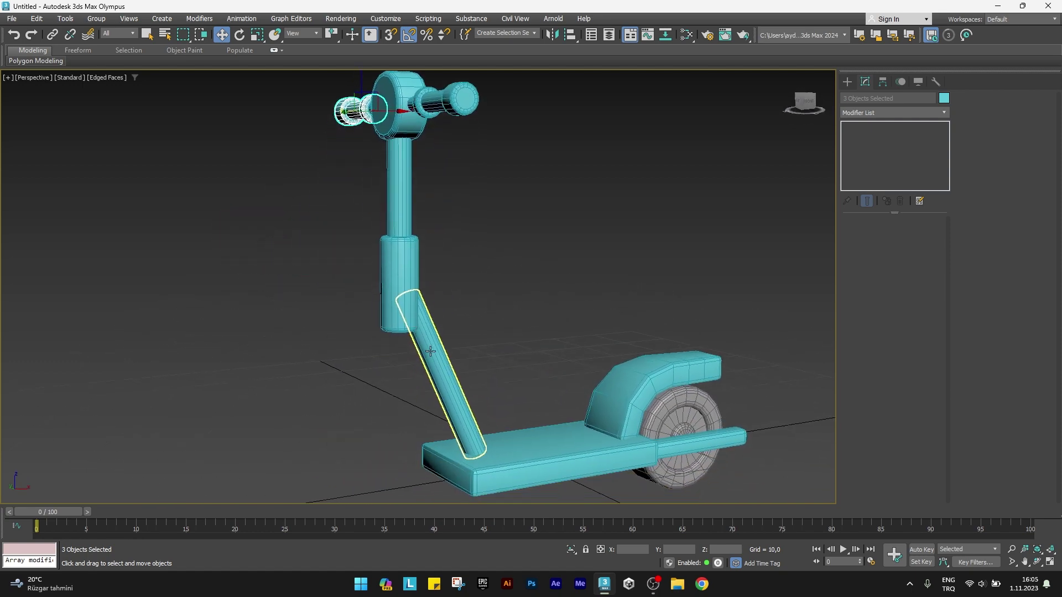
Copy the rear fender to the front end of the deck.
left_click(612, 376)
mouse_move(612, 376)
middle_mouse_down("alt")
mouse_move(546, 413)
mouse_move(575, 366)
middle_mouse_up("alt")
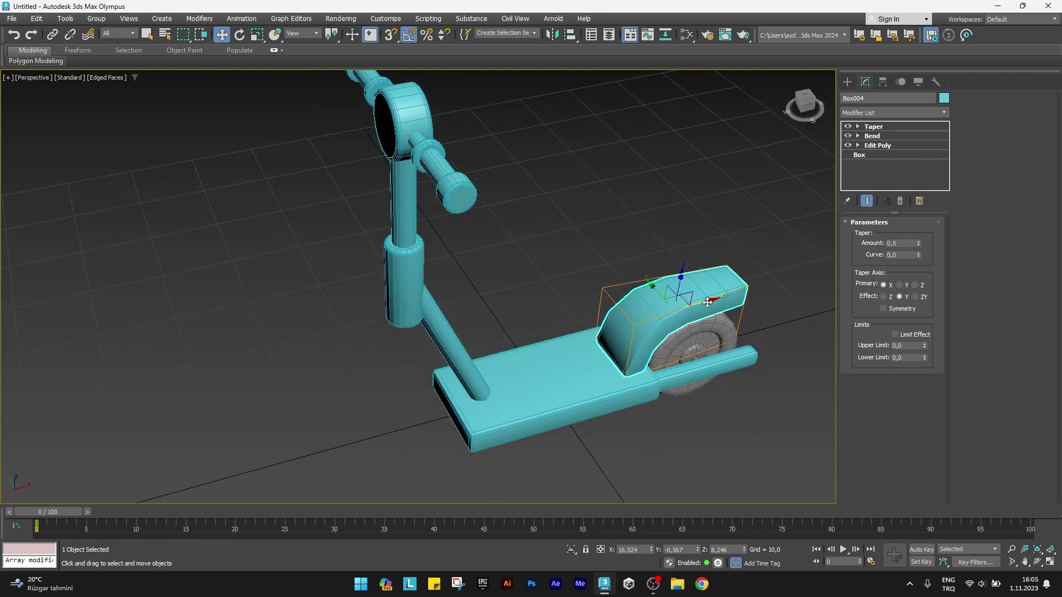
left_click_drag(707, 302, 430, 372, "shift")
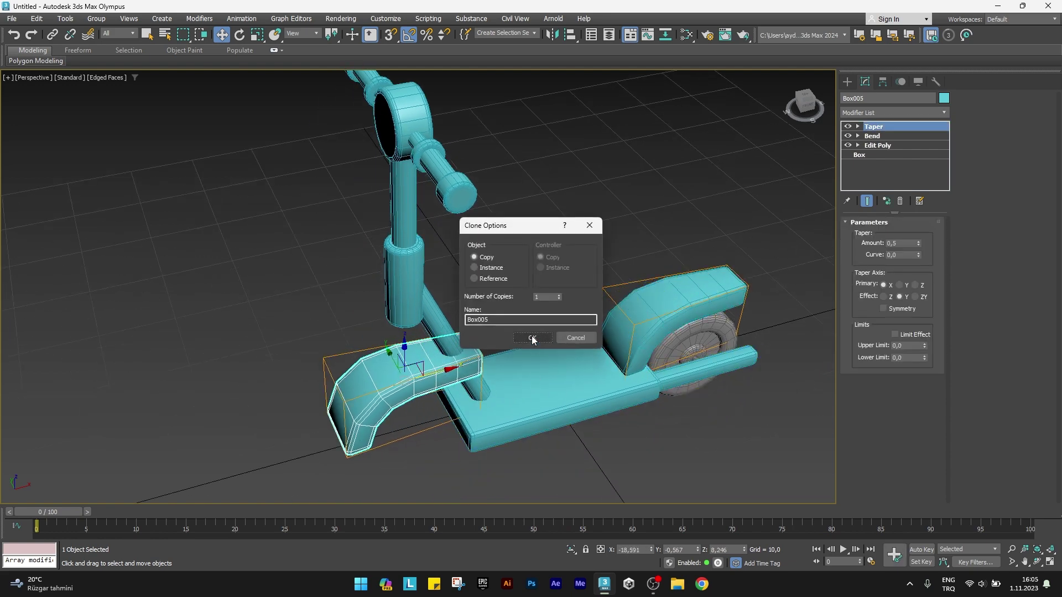
left_click(533, 338)
Flip the copied fender's Taper amount to -0,5.
scroll(373, 402, "up", 2)
scroll(375, 399, "up", 2)
scroll(381, 405, "up", 2)
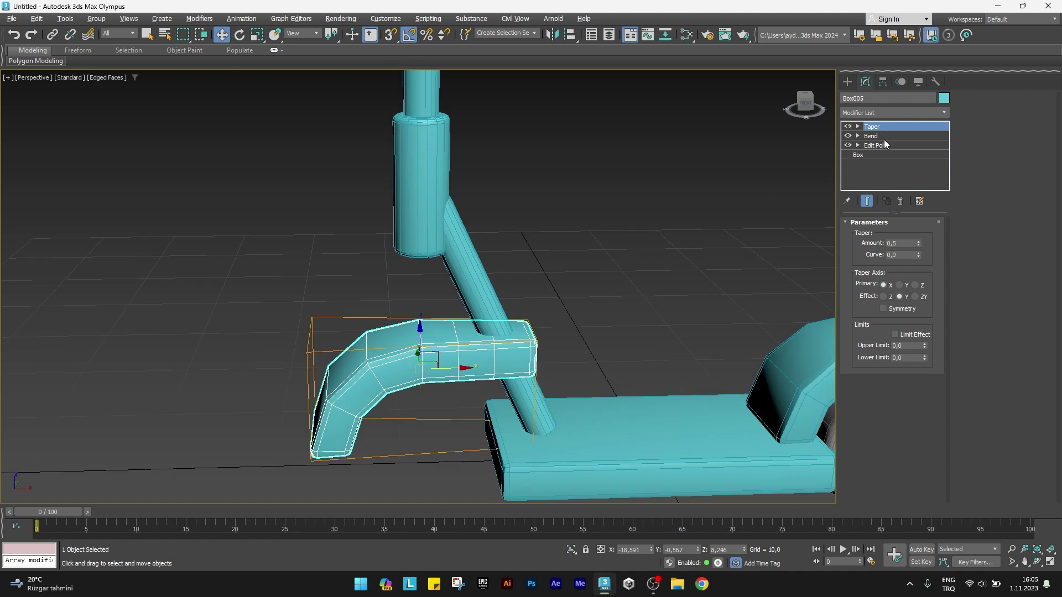
type("-")
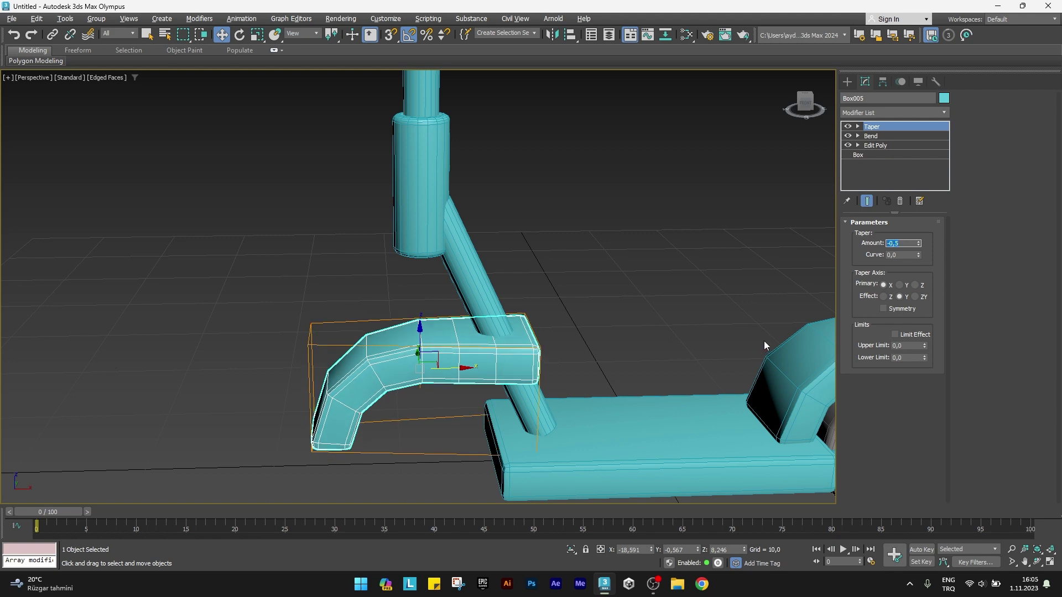
mouse_move(434, 390)
middle_mouse_down("alt")
mouse_move(482, 381)
mouse_move(427, 369)
middle_mouse_up("alt")
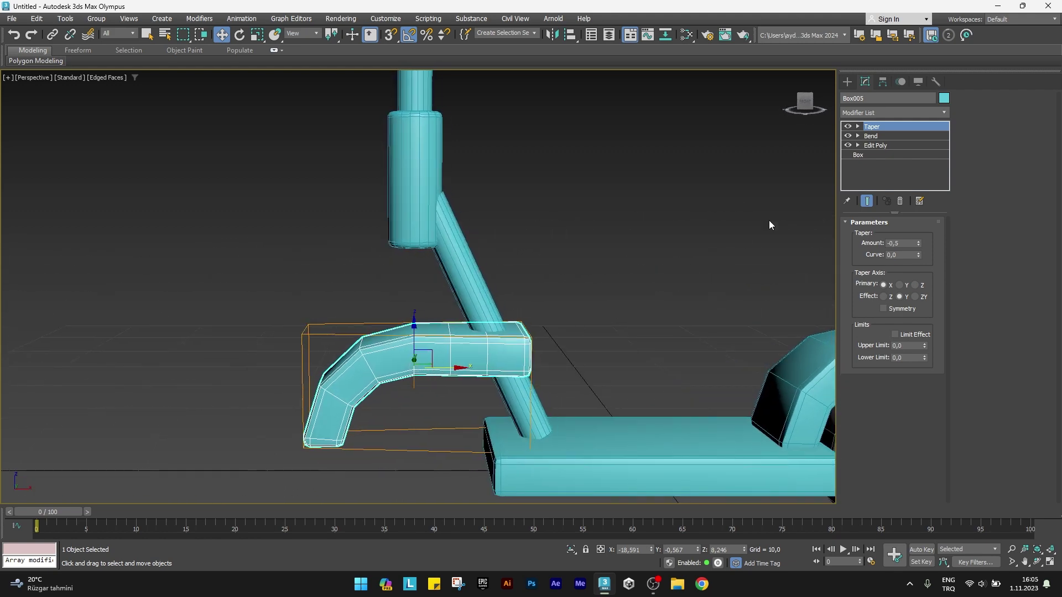
Set the piece's Bend angle to 180 and rotate it 50°.
left_click(873, 136)
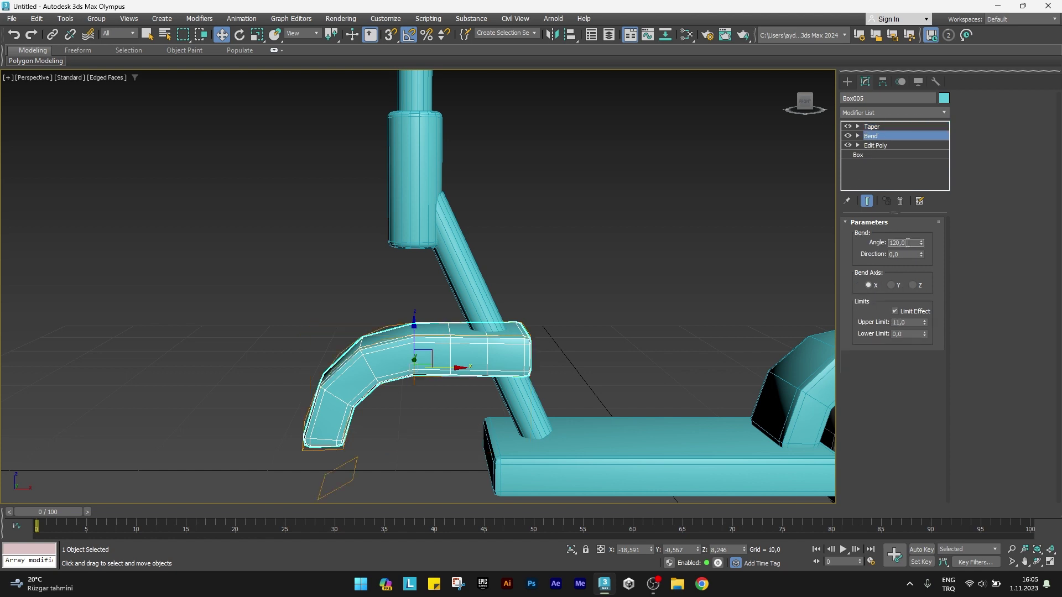
type("0")
key("Return")
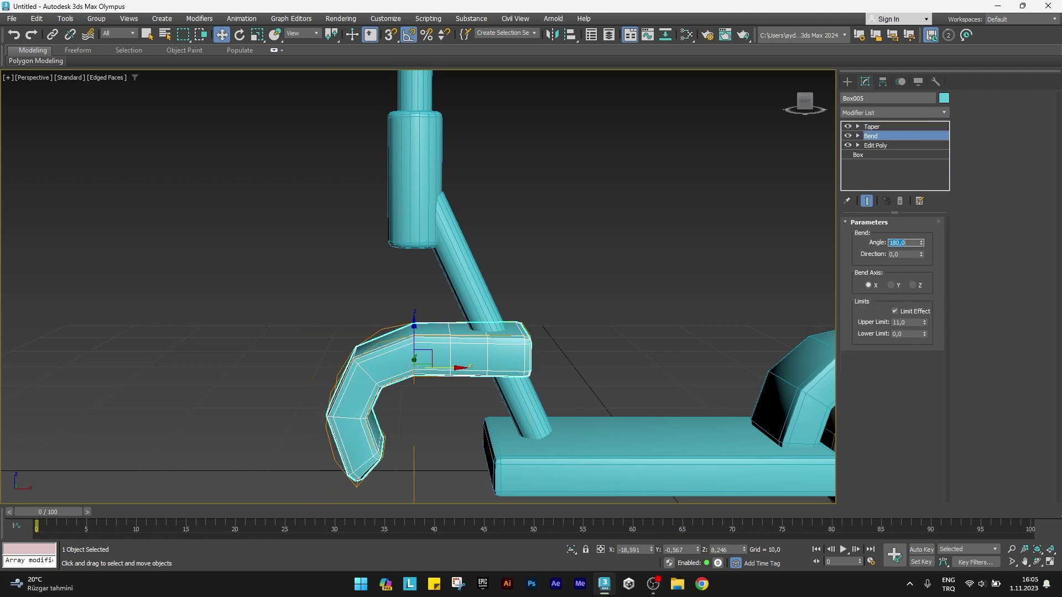
middle_click_drag(417, 339, 416, 333, "alt")
key("e")
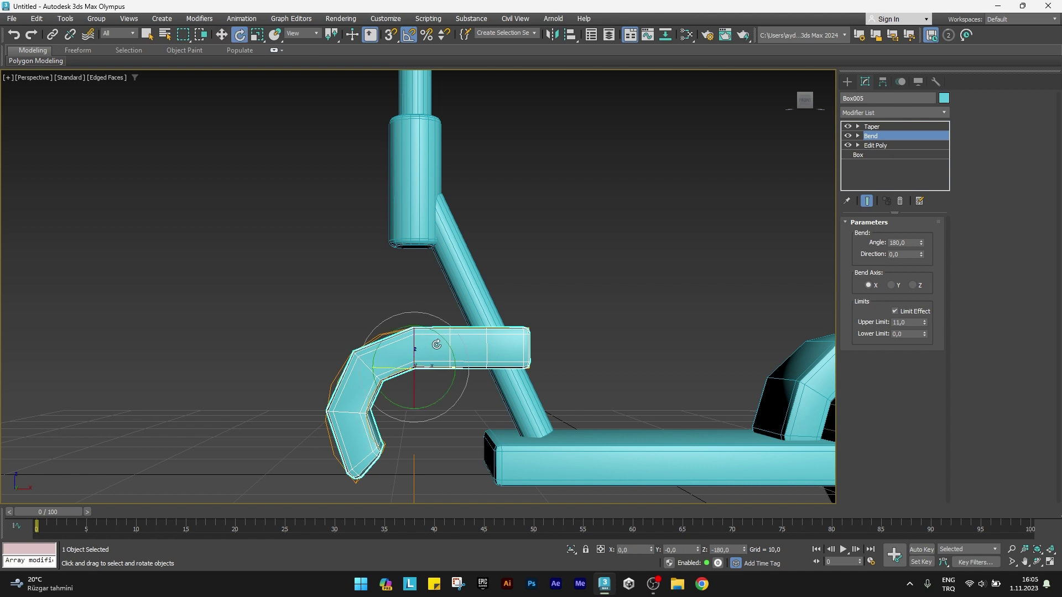
mouse_move(437, 334)
left_mouse_down()
mouse_move(456, 367)
mouse_move(451, 303)
mouse_move(470, 285)
left_mouse_up()
key("w")
middle_click_drag(471, 285, 471, 304)
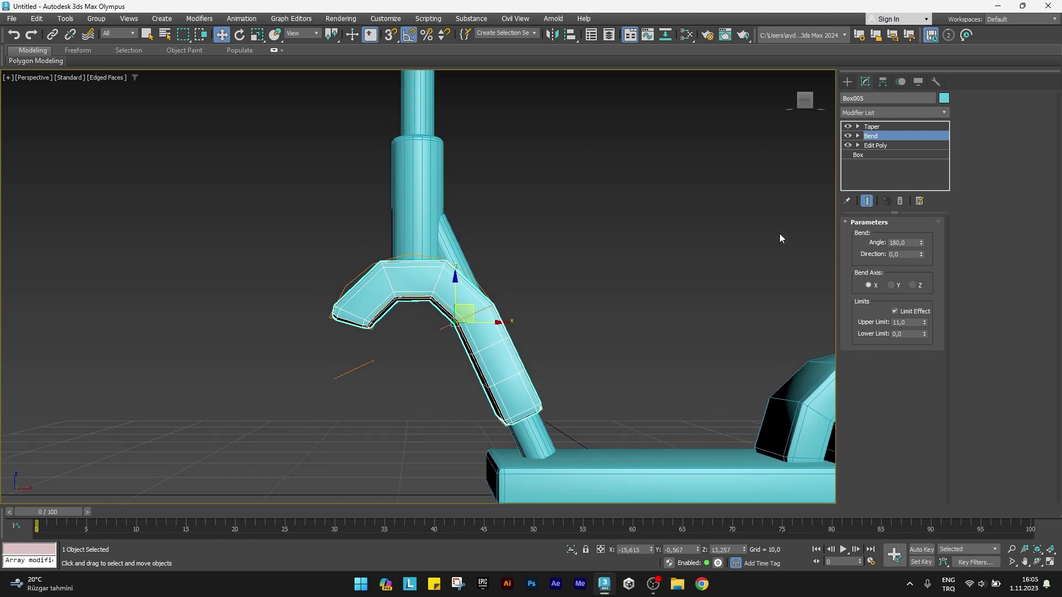
Widen the box to 18 and move and tilt it onto the column's base as the fork.
left_click(871, 155)
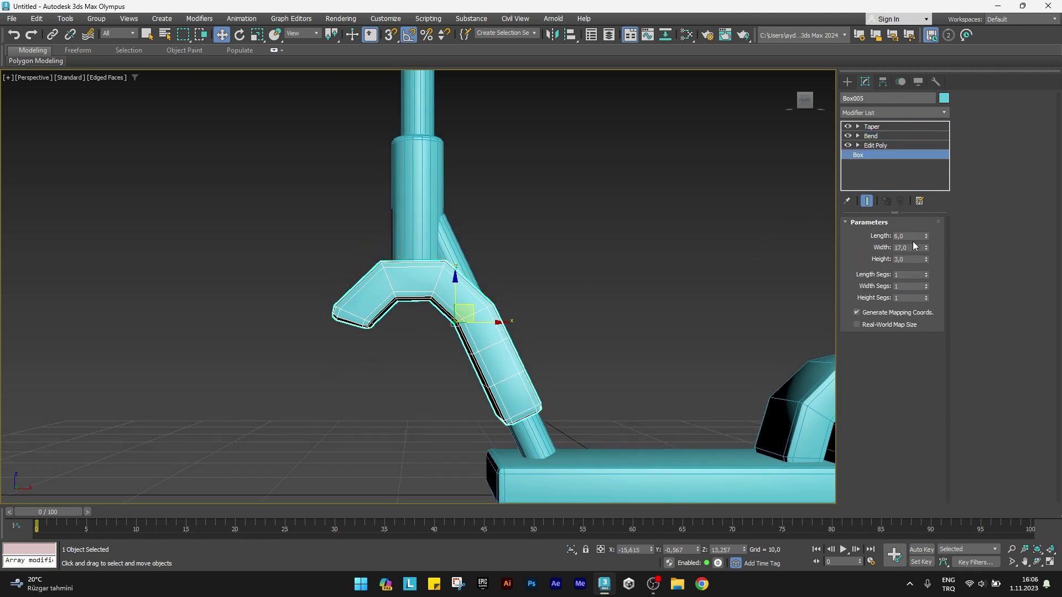
type("18")
key("Return")
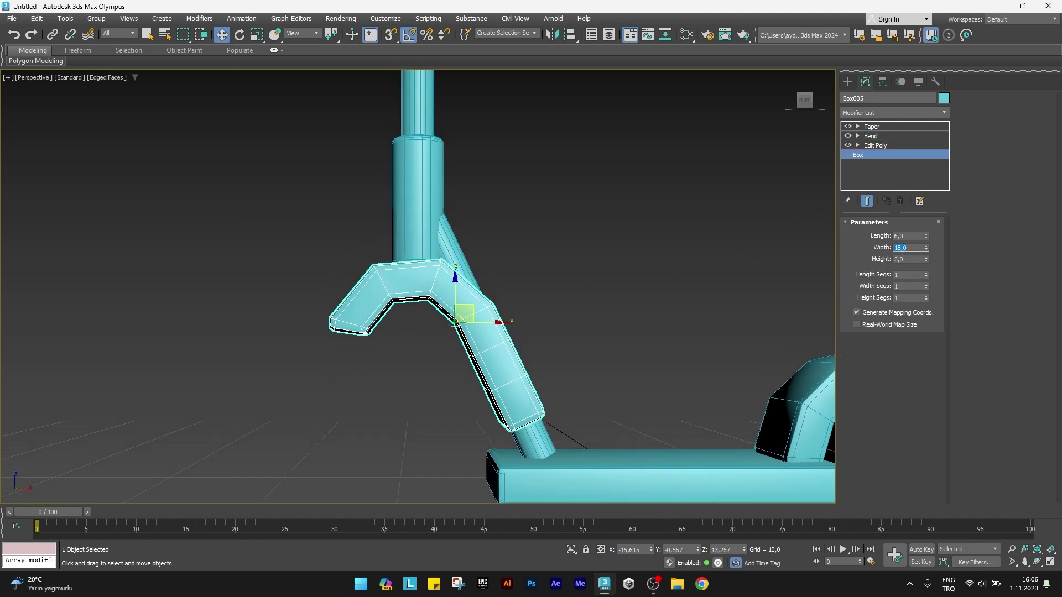
left_click_drag(473, 315, 466, 305)
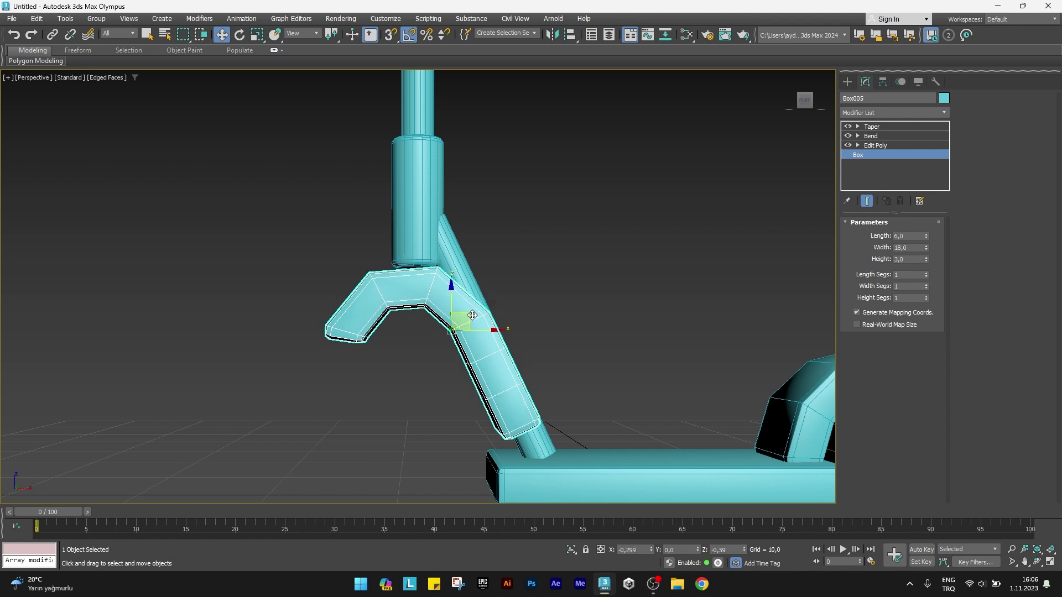
key("e")
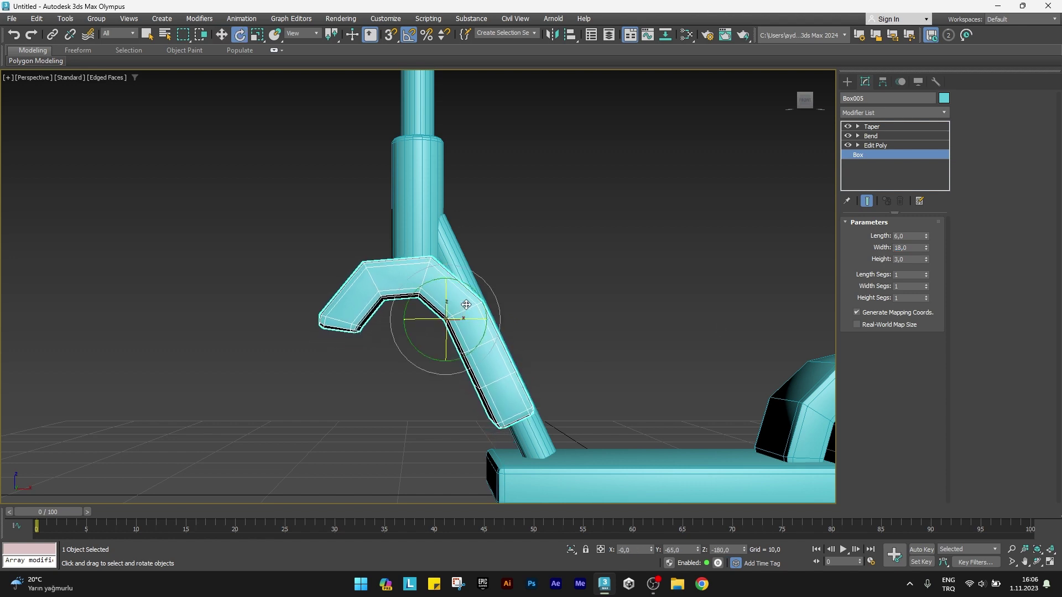
left_click_drag(473, 293, 462, 306)
key("w")
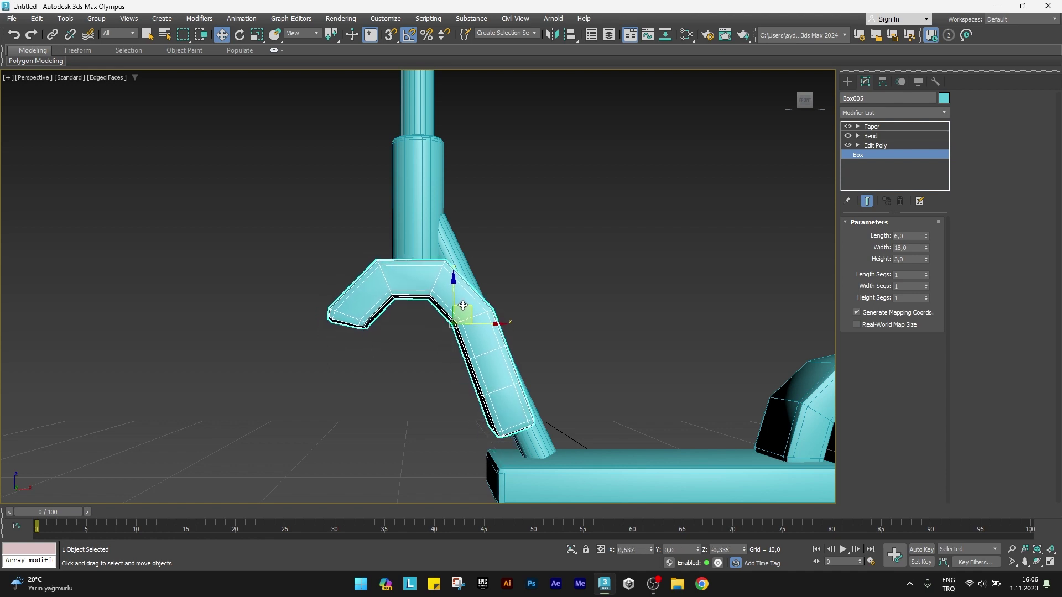
middle_click_drag(462, 306, 446, 306, "alt")
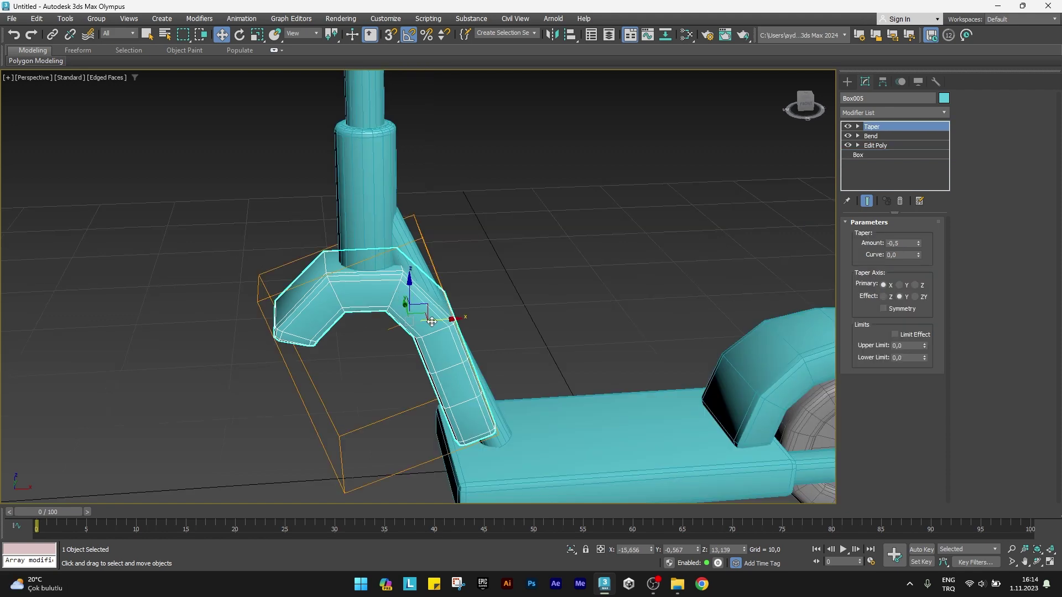
left_click_drag(433, 322, 430, 327)
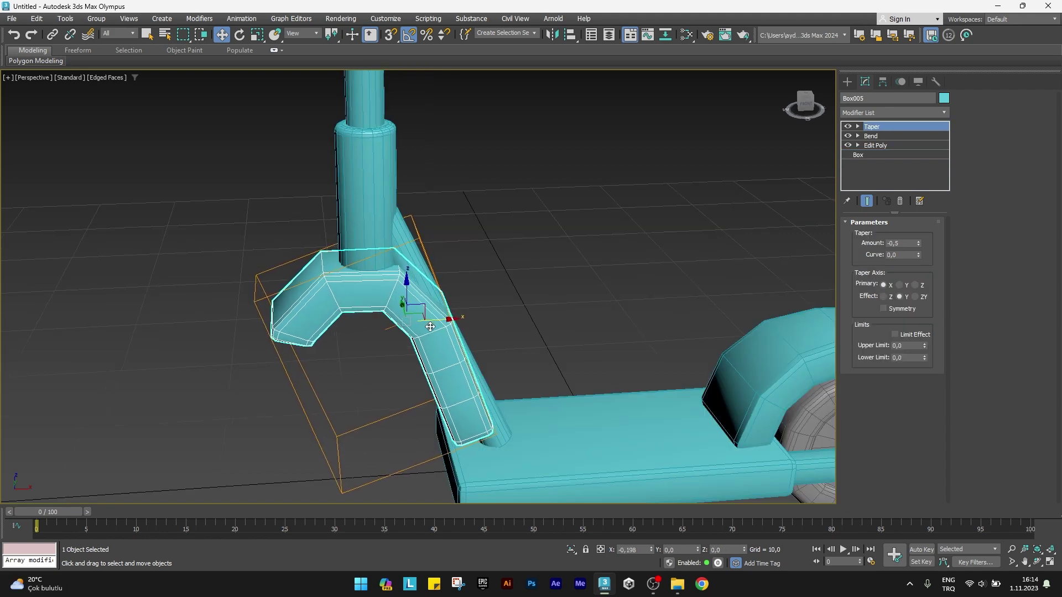
scroll(475, 260, "down", 5)
scroll(504, 258, "down", 2)
left_click(509, 257)
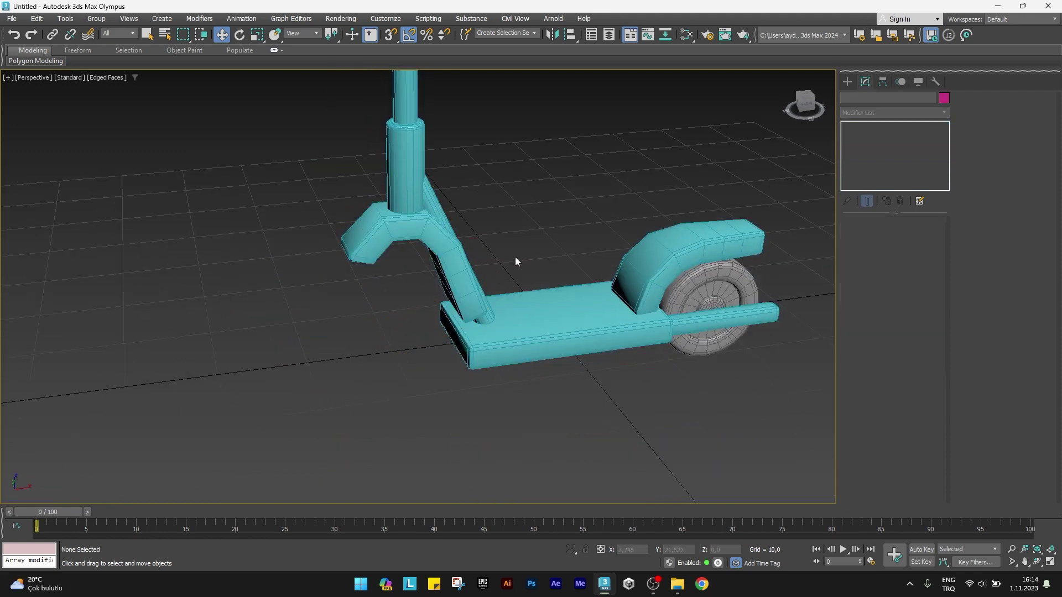
Clone the rear fender and delete its Taper and Bend modifiers.
left_click(634, 277)
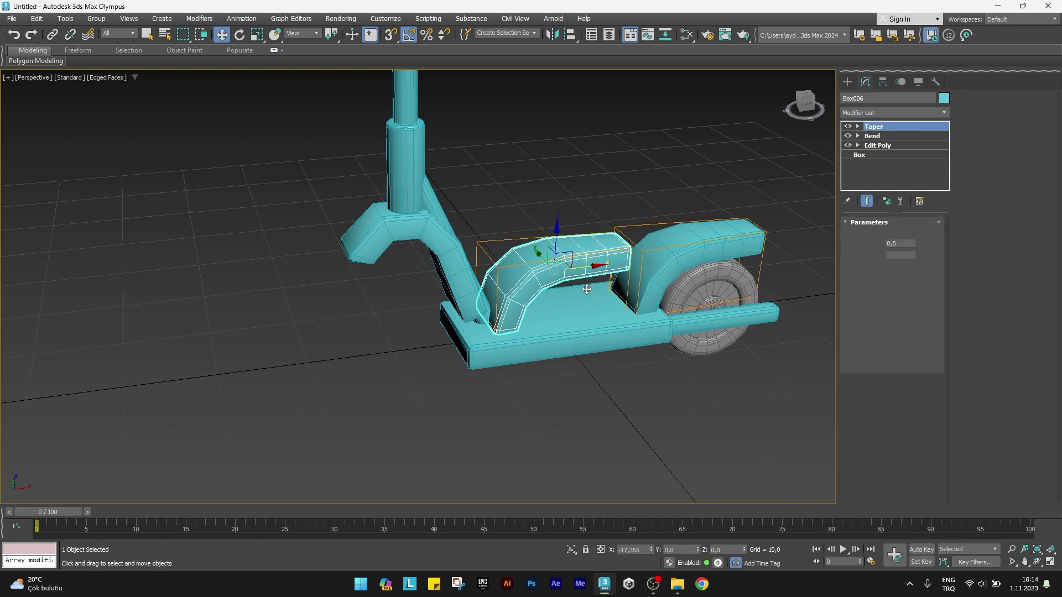
left_click_drag(730, 249, 472, 283, "shift")
key("Return")
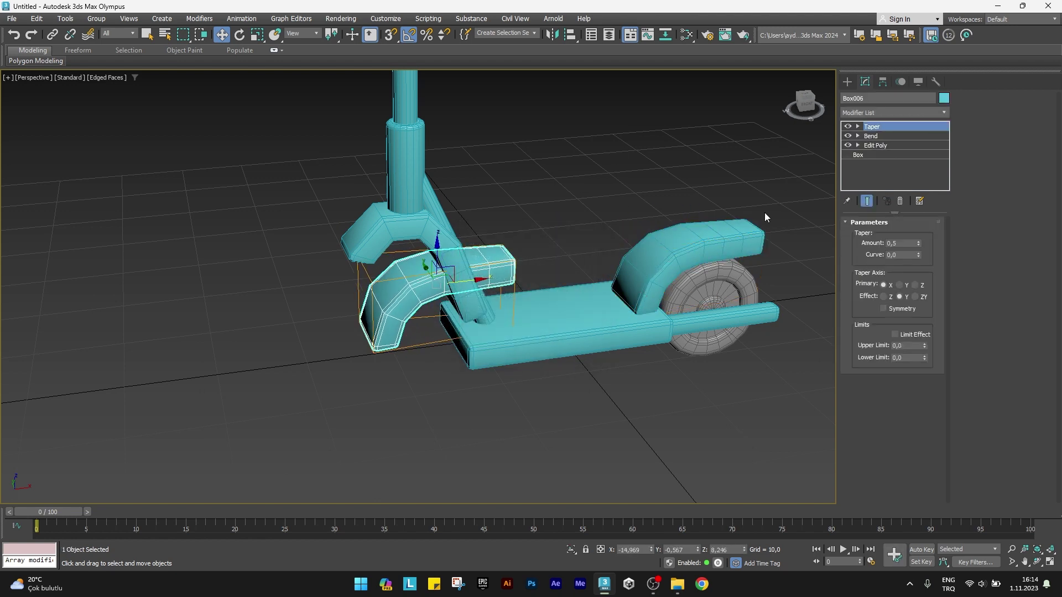
right_click(873, 126)
left_click(896, 146)
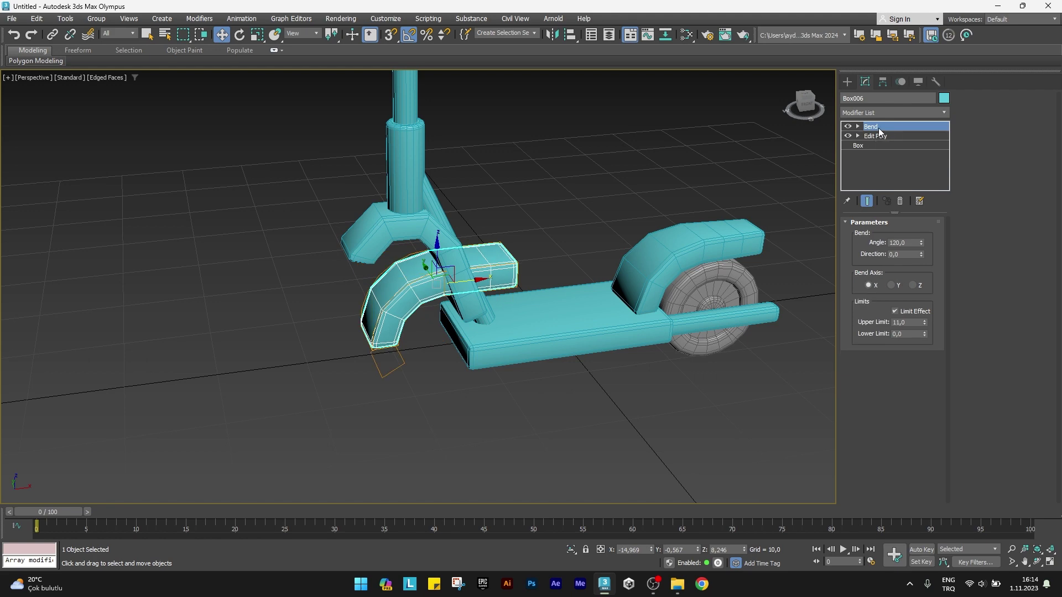
right_click(878, 128)
left_click(907, 147)
scroll(433, 274, "up", 2)
scroll(434, 275, "up", 3)
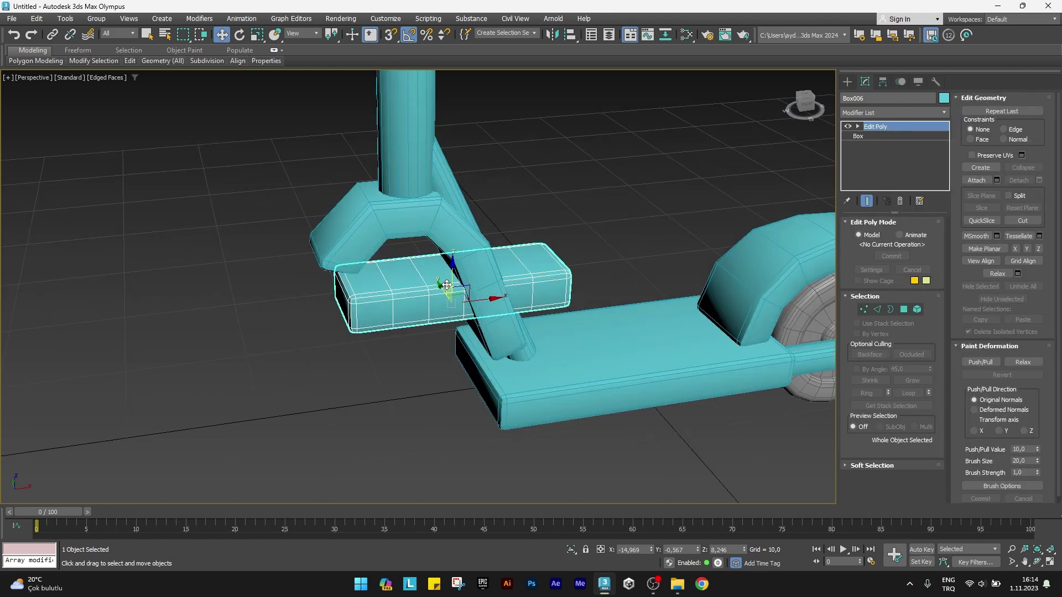
Rotate the box 90° upright, centre-align it on Cylinder005, and lower it in Z.
key("e")
left_click_drag(433, 275, 479, 259)
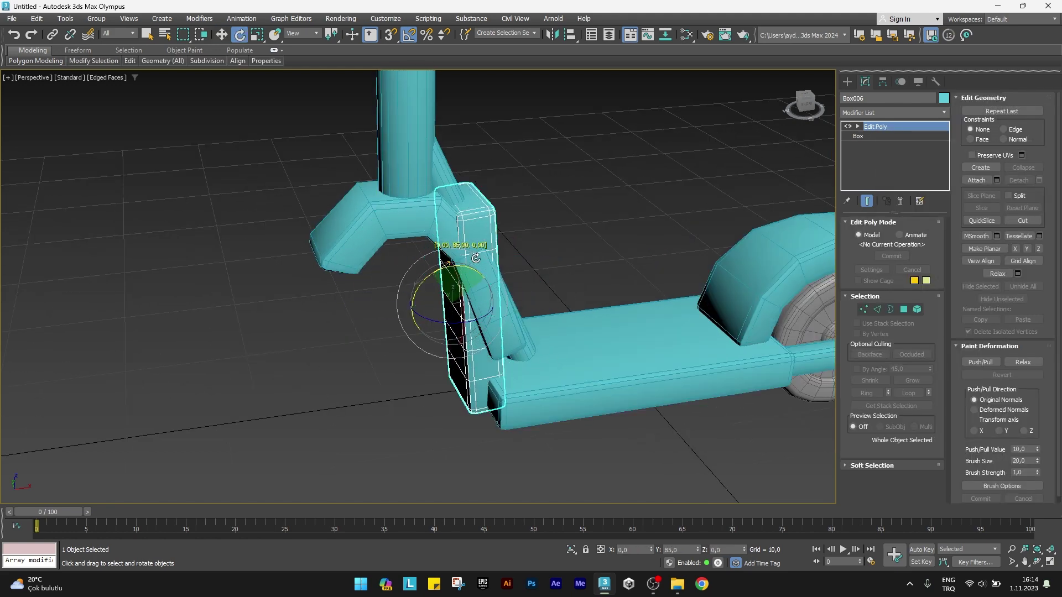
key("w")
middle_click_drag(410, 265, 437, 166, "alt")
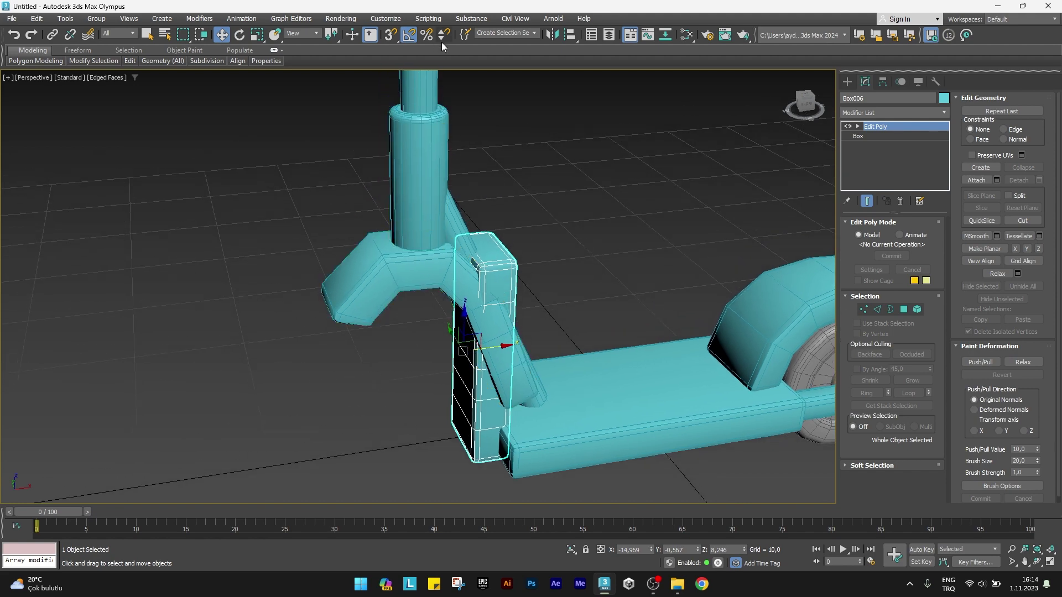
left_click(576, 34)
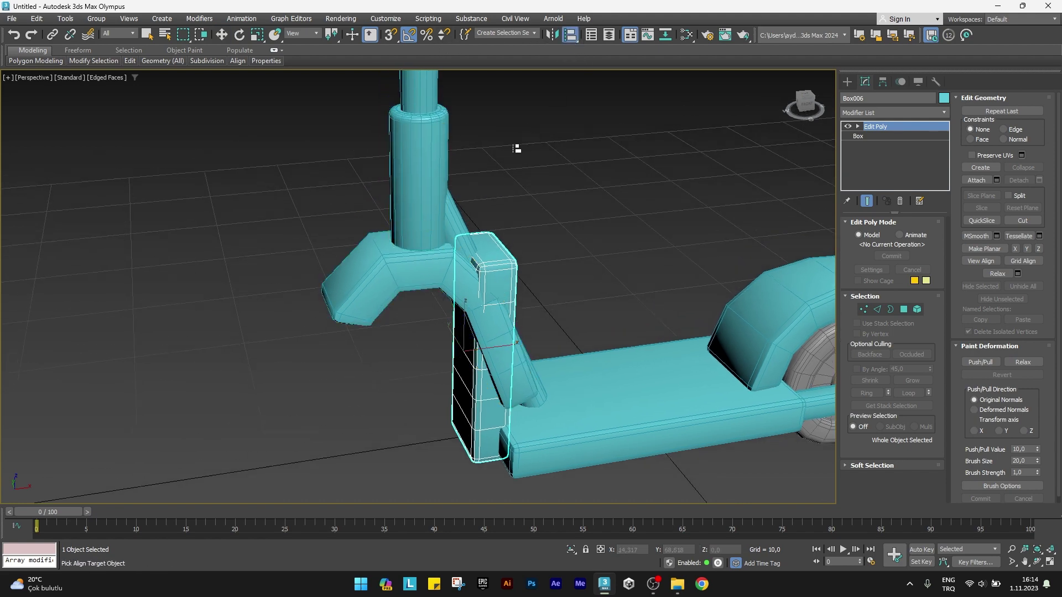
left_click(424, 178)
left_click(532, 381)
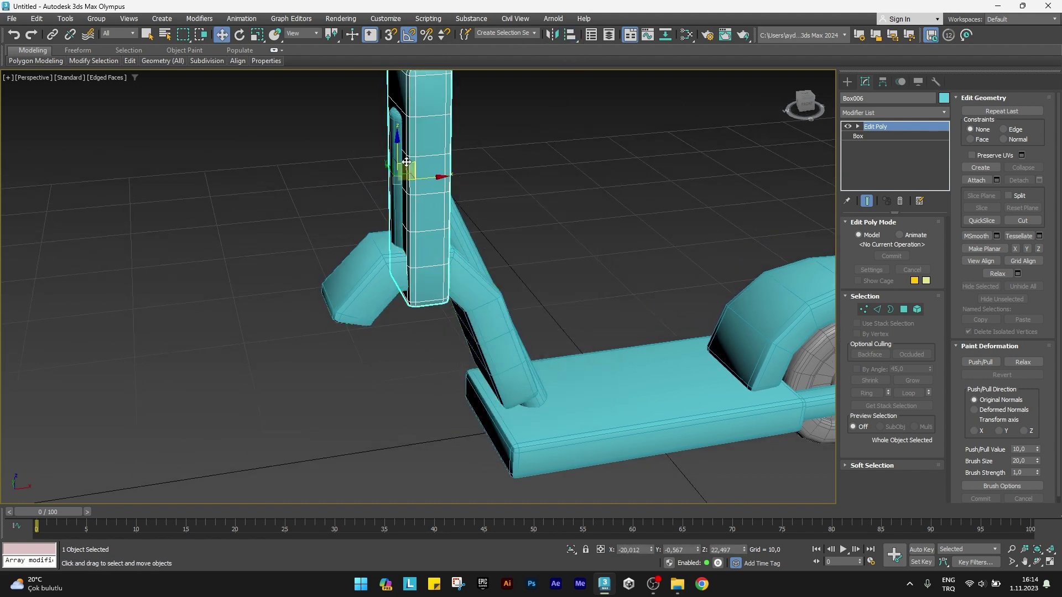
left_click_drag(398, 143, 400, 283)
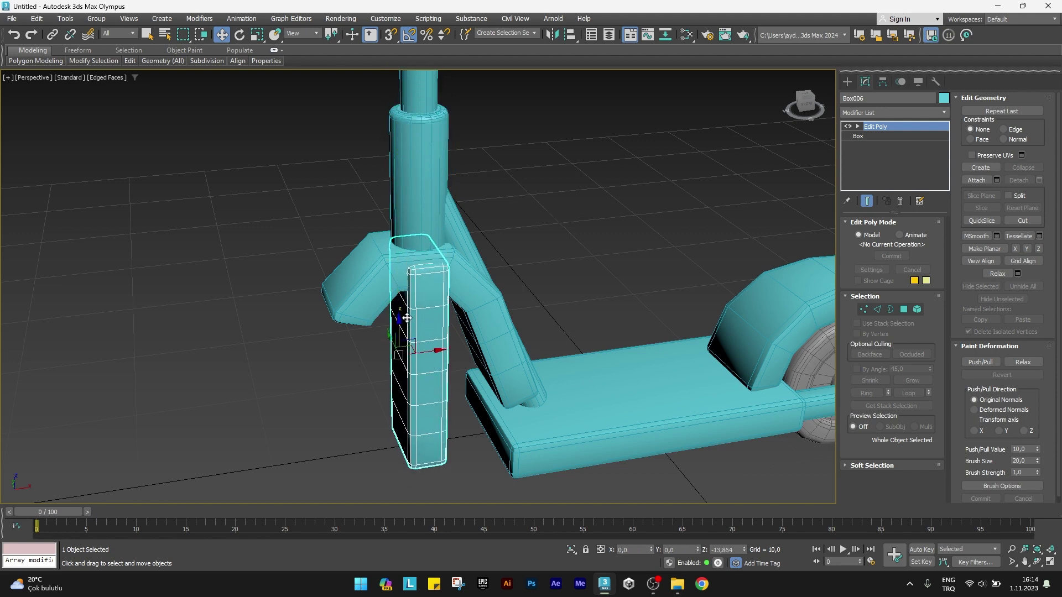
left_click_drag(401, 284, 400, 275)
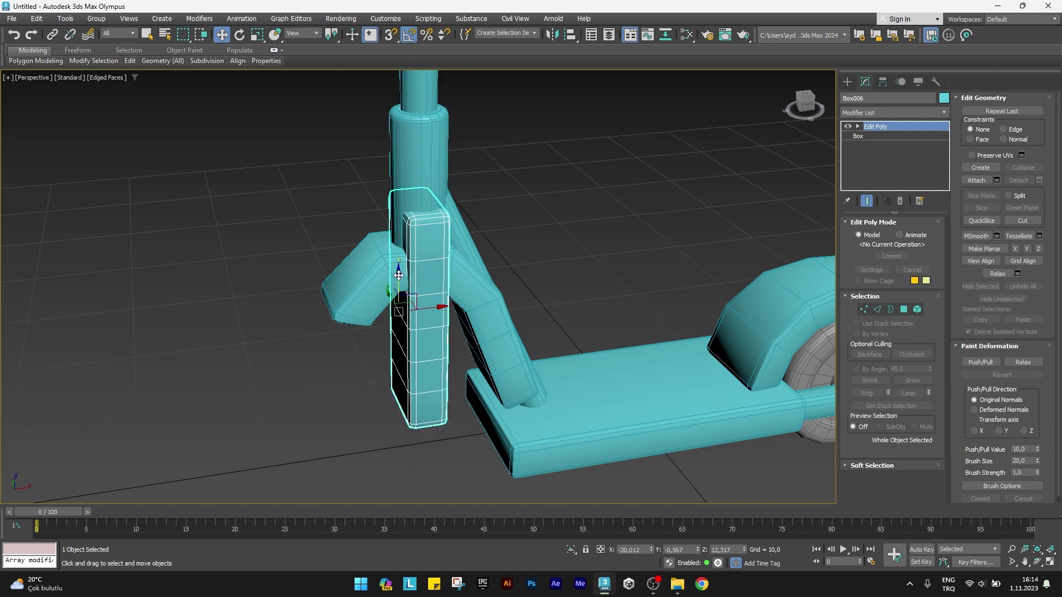
mouse_move(476, 309)
middle_mouse_down("alt")
mouse_move(477, 273)
mouse_move(533, 256)
middle_mouse_up("alt")
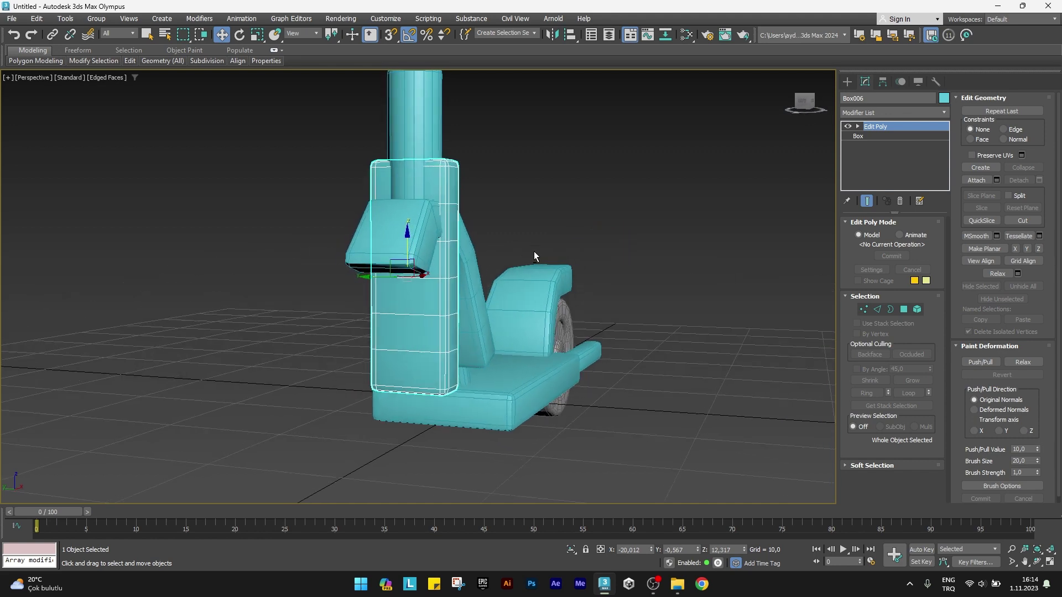
Connect the lower column's edge ring with 2 new vertical edges.
left_click(876, 310)
middle_click_drag(495, 323, 496, 329, "alt")
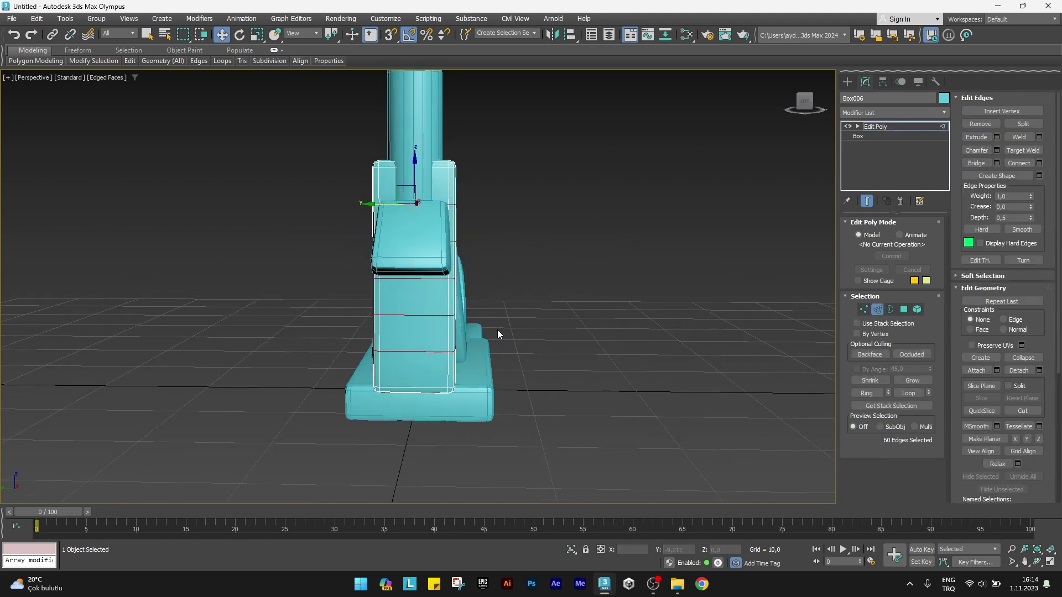
middle_click_drag(418, 379, 448, 443, "alt")
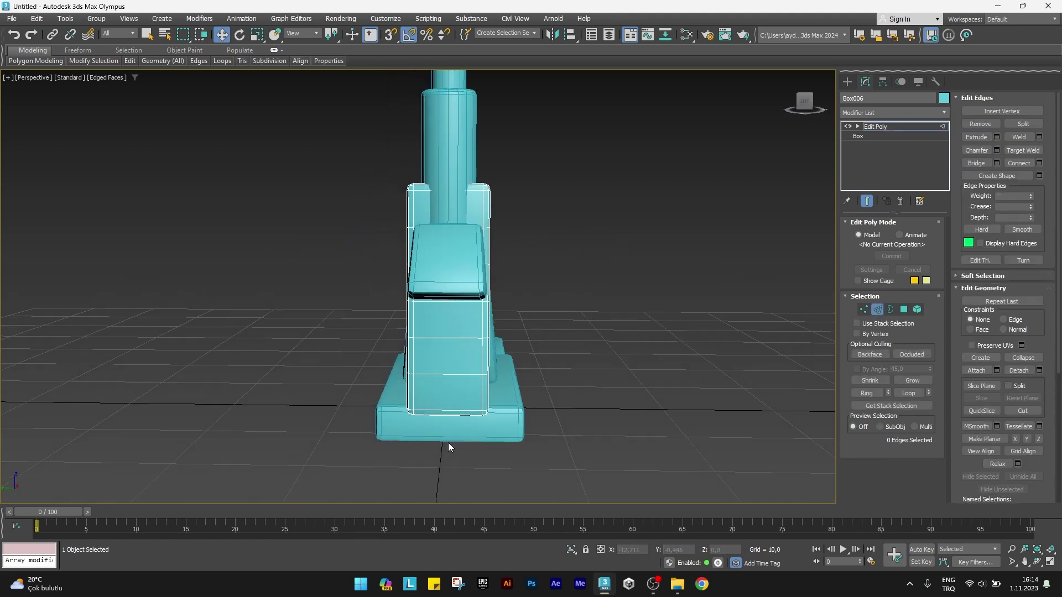
double_click(461, 212)
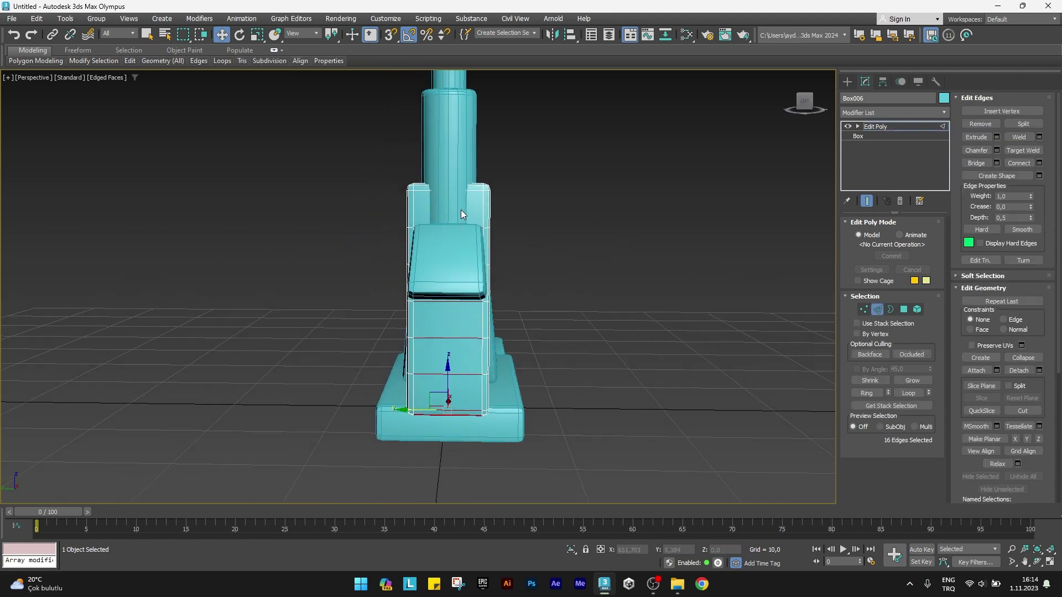
left_click(1039, 164)
left_click(426, 291)
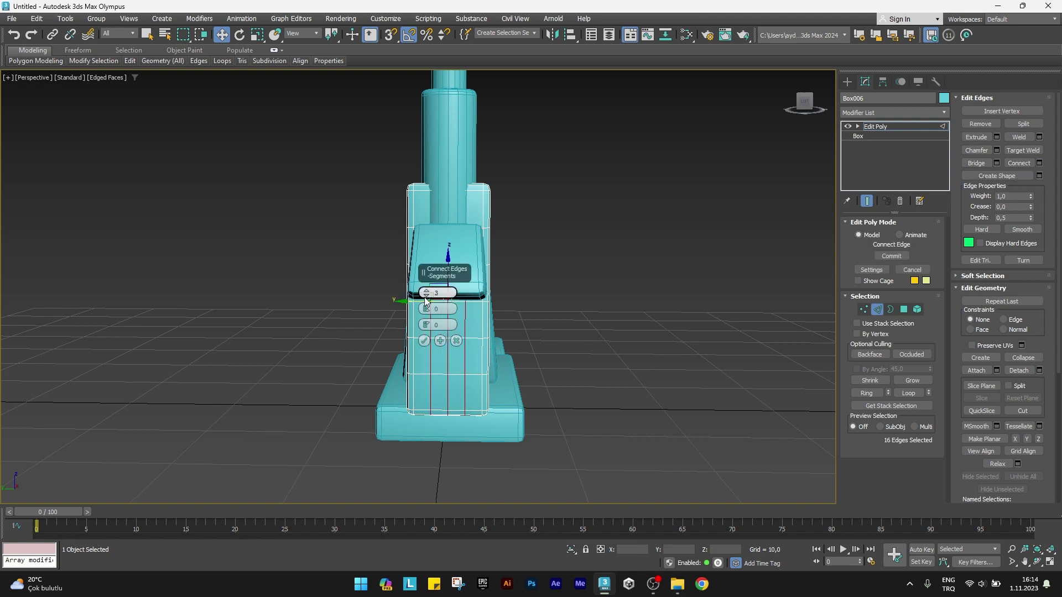
left_click_drag(425, 297, 425, 309)
left_click(424, 341)
scroll(437, 398, "up", 3)
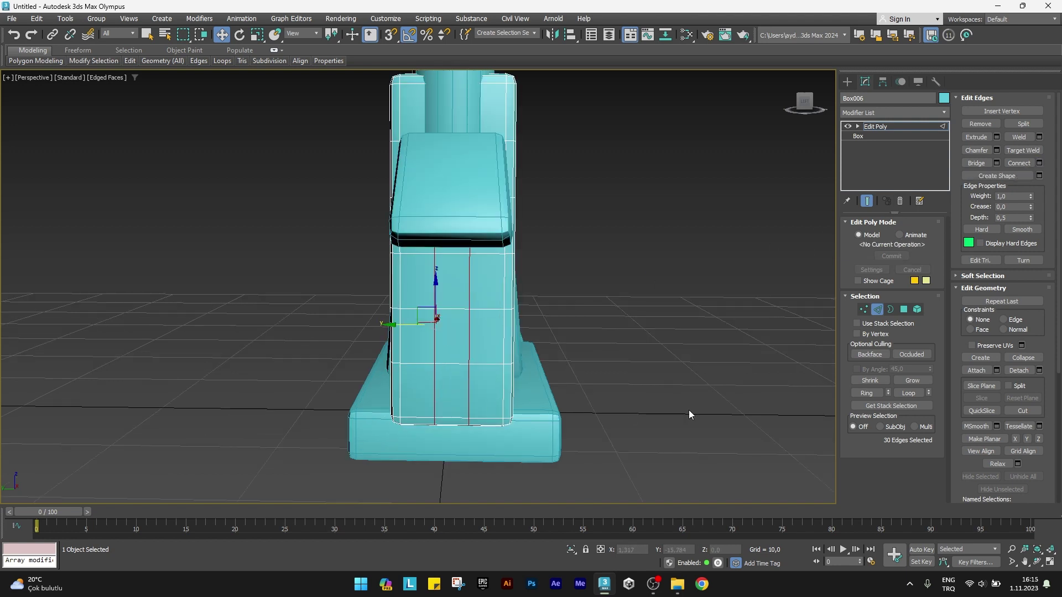
middle_click_drag(822, 350, 867, 326)
Select the middle bottom faces between the new edges and raise them up the column.
left_click(904, 310)
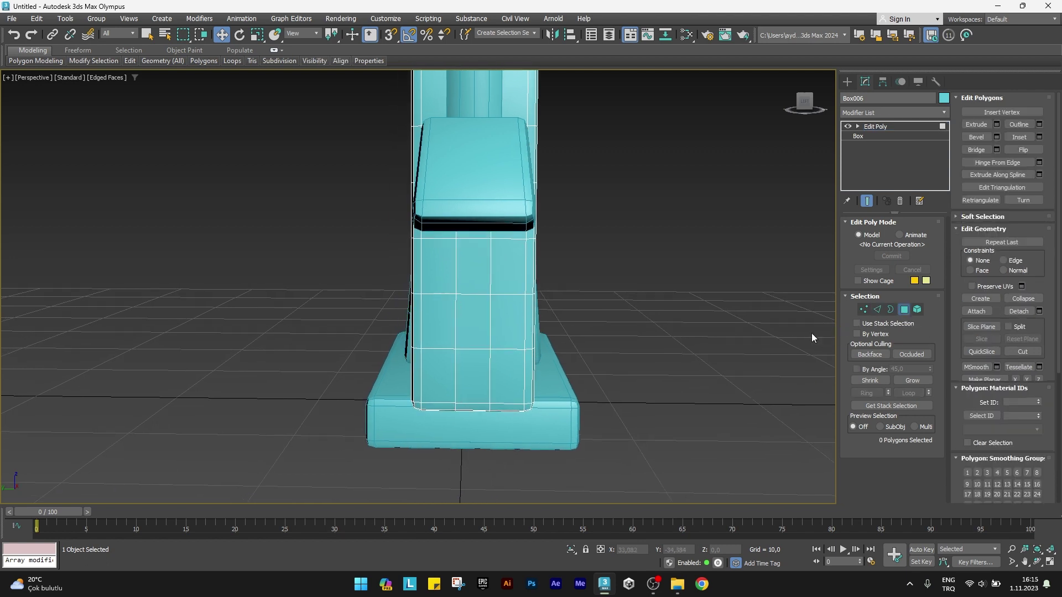
middle_click_drag(446, 440, 466, 444, "alt")
scroll(466, 443, "up", 2)
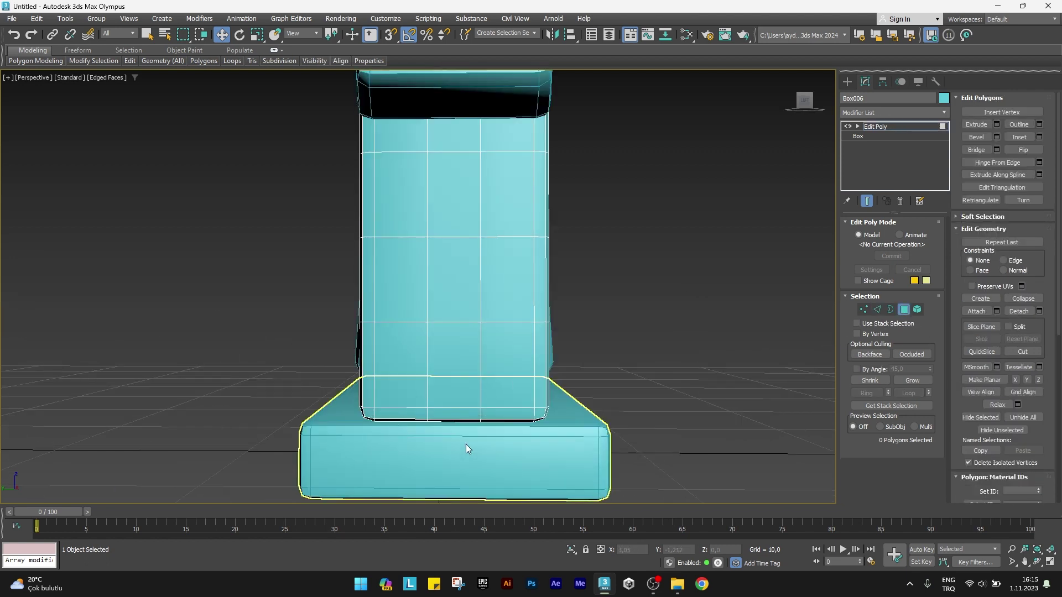
scroll(466, 444, "up", 2)
scroll(464, 443, "up", 1)
left_click_drag(431, 440, 461, 404)
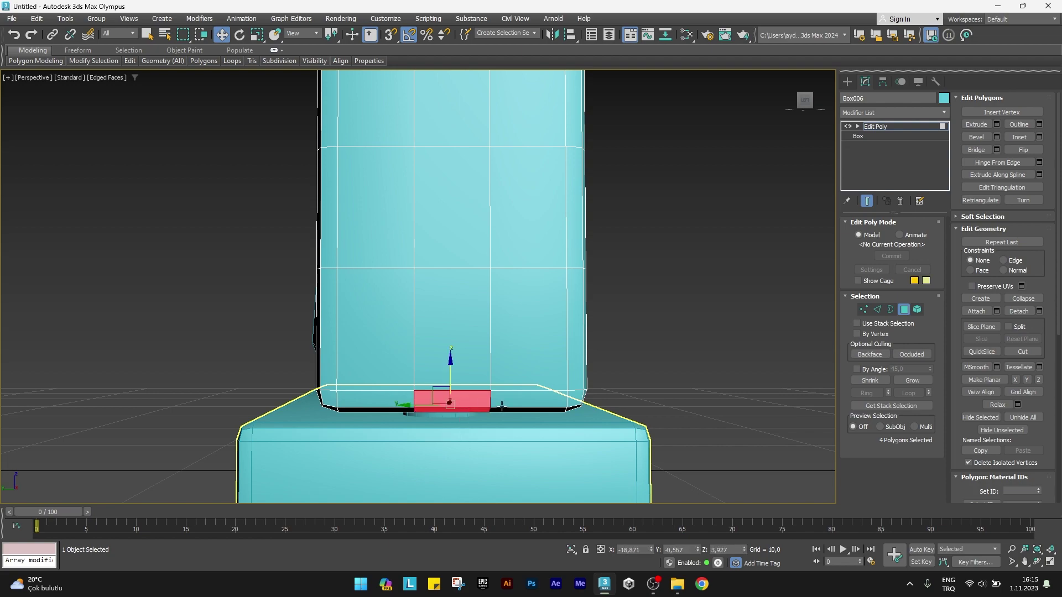
mouse_move(462, 404)
middle_mouse_down("alt")
mouse_move(511, 425)
mouse_move(465, 398)
middle_mouse_up("alt")
left_click(522, 408, "ctrl")
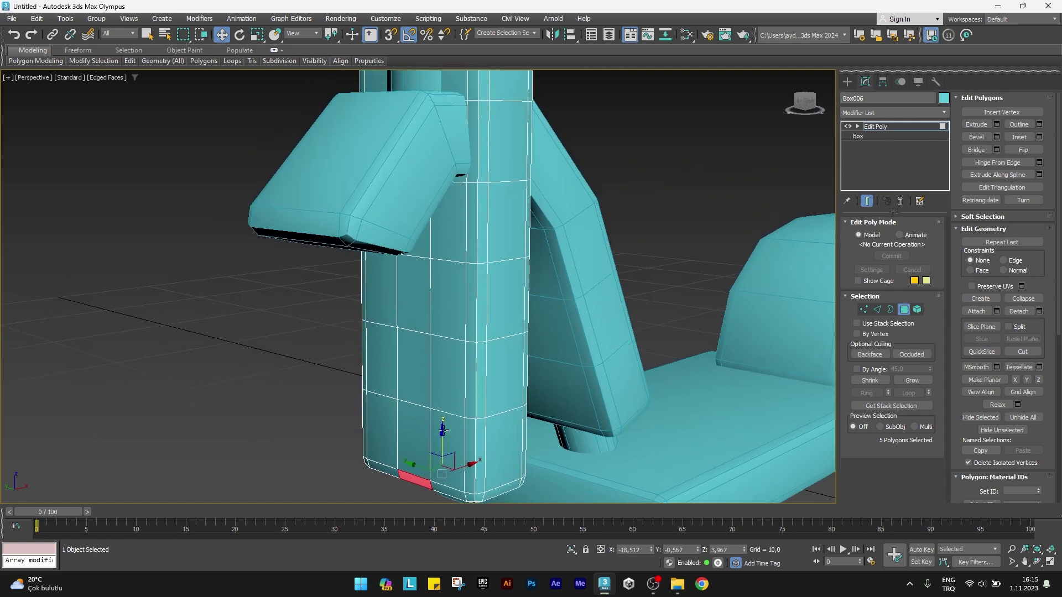
left_click_drag(442, 437, 457, 174)
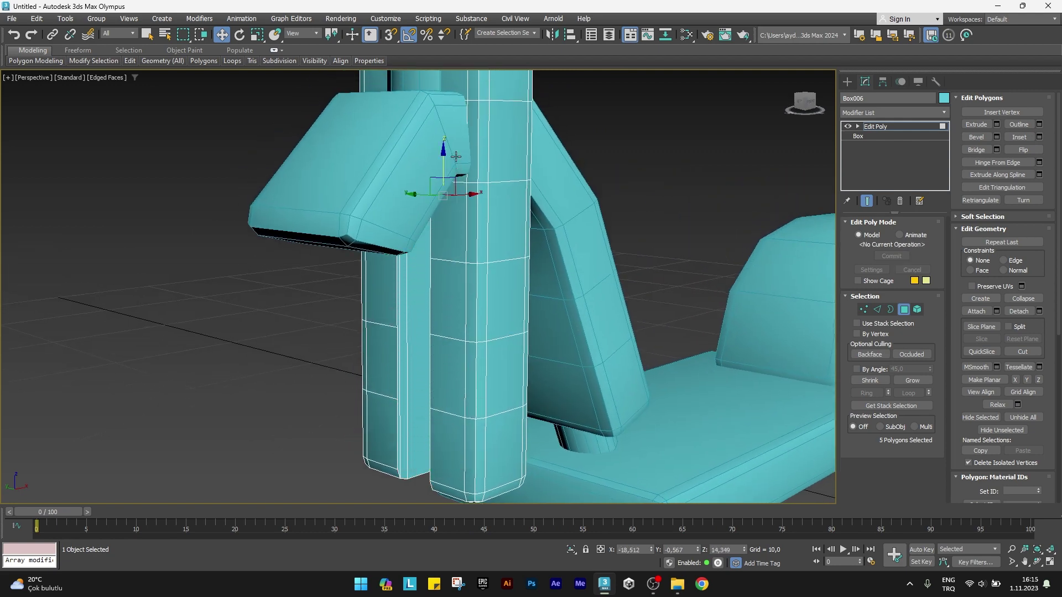
middle_click_drag(457, 174, 436, 132, "alt")
left_click_drag(446, 165, 443, 145)
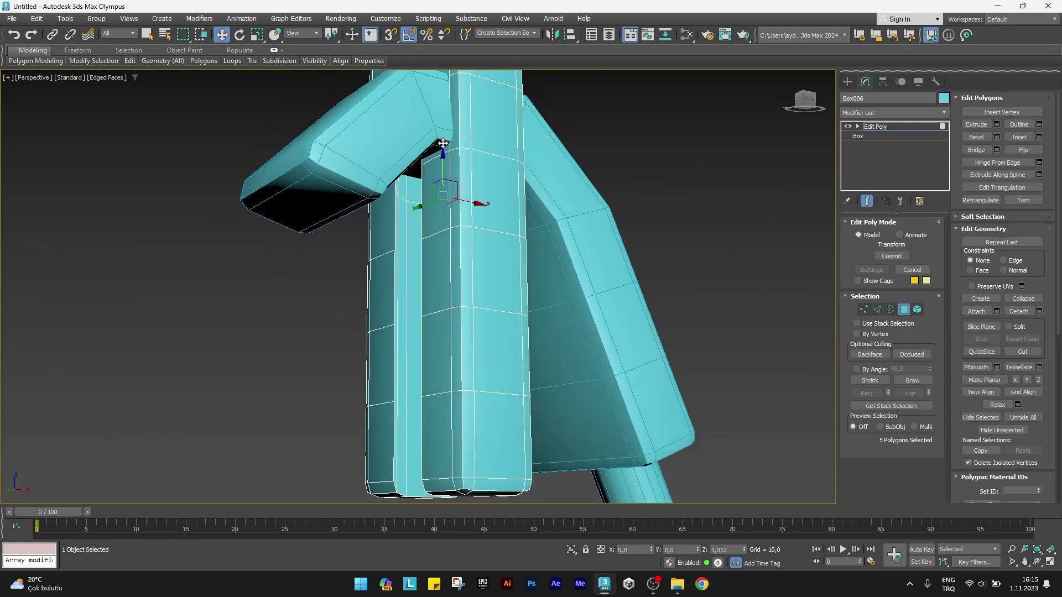
mouse_move(443, 145)
middle_mouse_down("alt")
mouse_move(522, 237)
mouse_move(518, 227)
middle_mouse_up("alt")
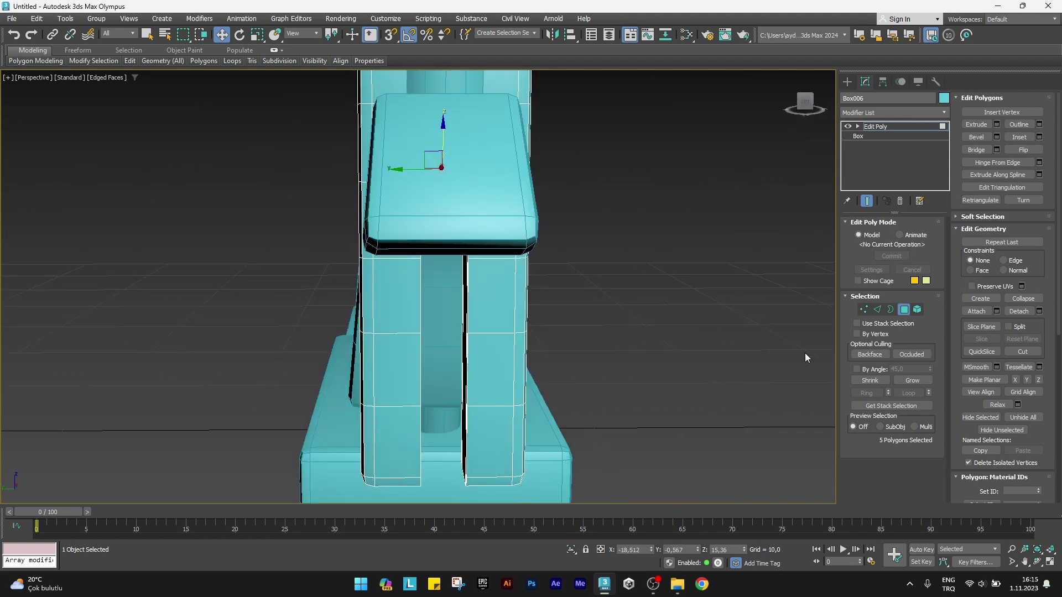
Copy the rear wheel and hub forward as Cylinder014, between the fork prongs.
left_click(904, 310)
scroll(593, 327, "down", 2)
middle_click_drag(573, 350, 526, 361, "alt")
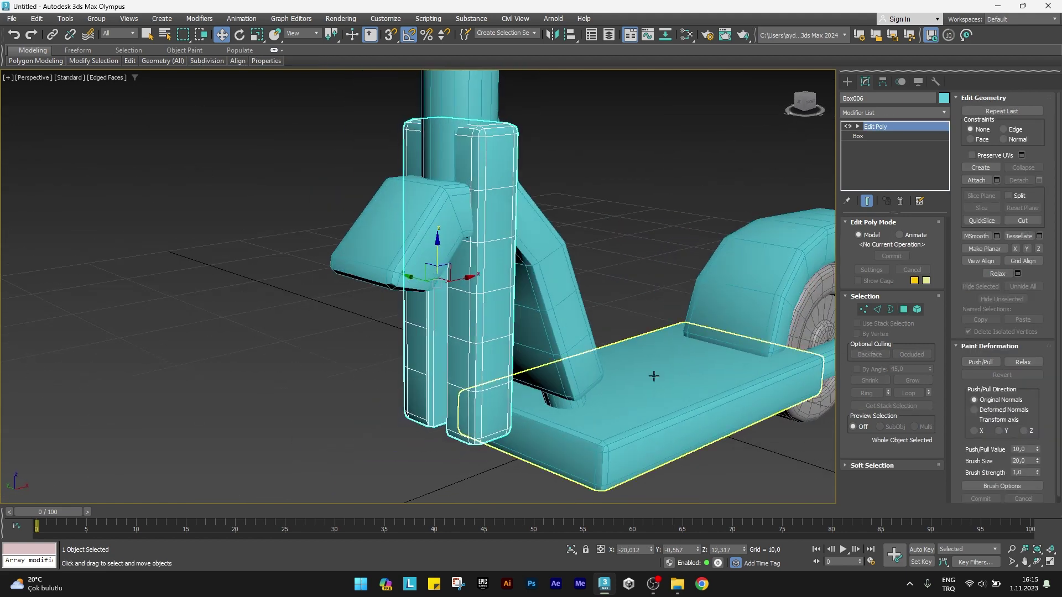
left_click(704, 298)
middle_click_drag(704, 298, 680, 332, "alt")
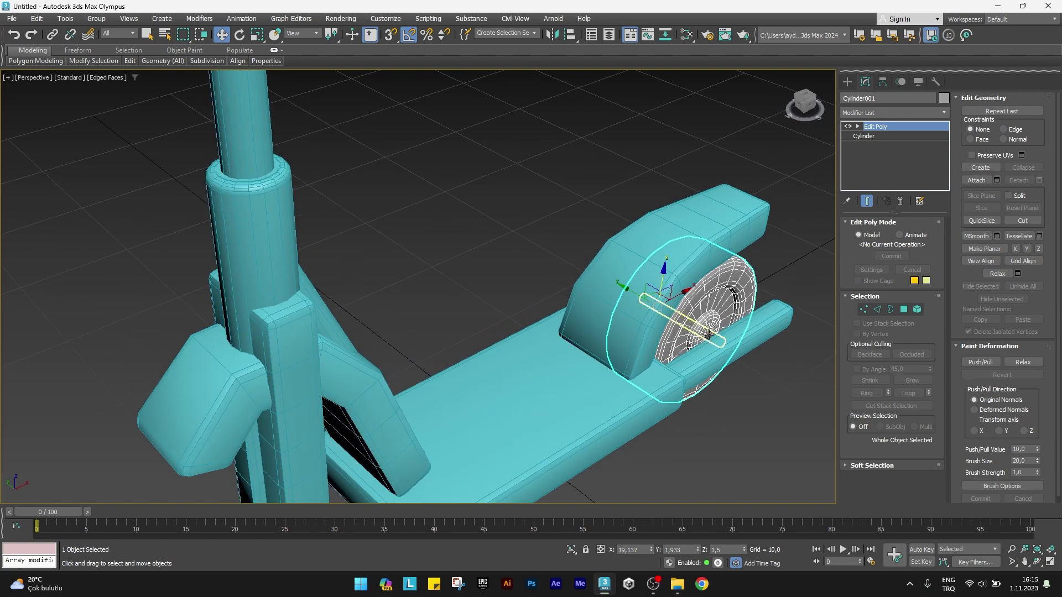
left_click(719, 301, "ctrl")
middle_click_drag(677, 380, 650, 356)
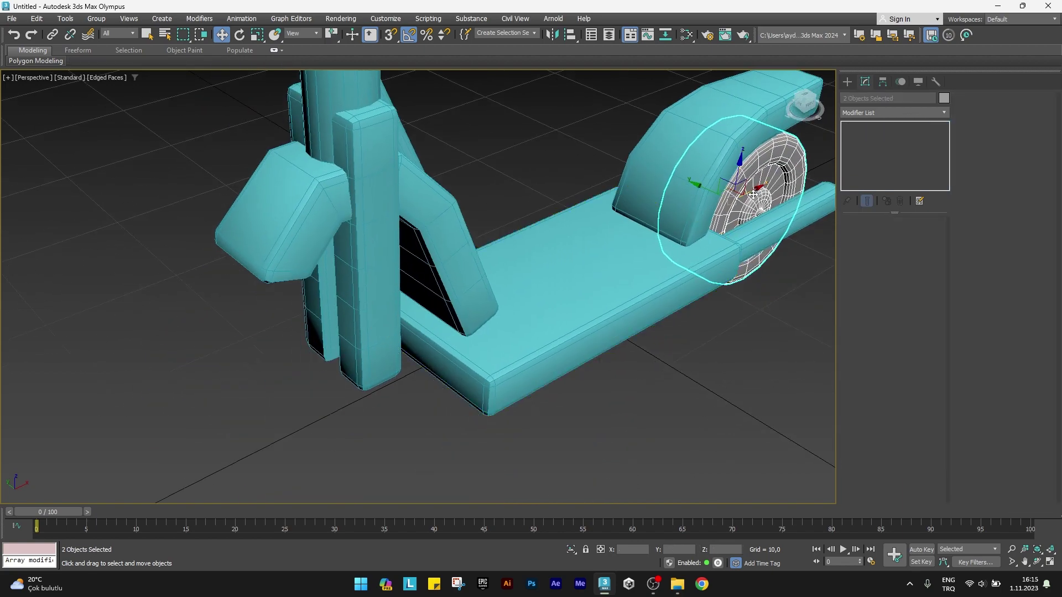
left_click_drag(753, 194, 323, 378, "shift")
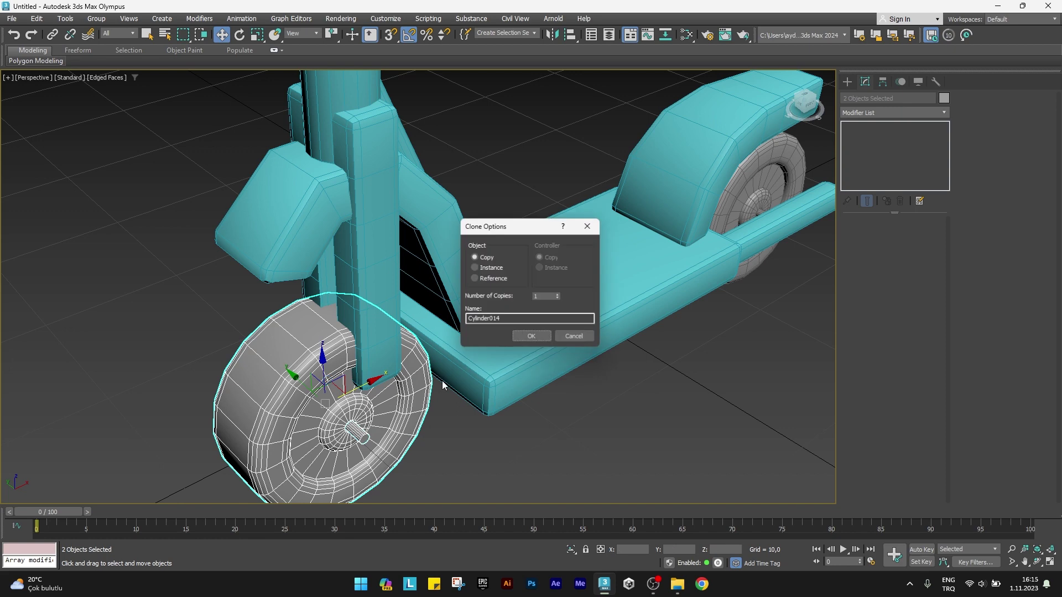
left_click(517, 338)
mouse_move(517, 338)
middle_mouse_down("alt")
mouse_move(360, 265)
mouse_move(427, 276)
middle_mouse_up("alt")
left_click(360, 266)
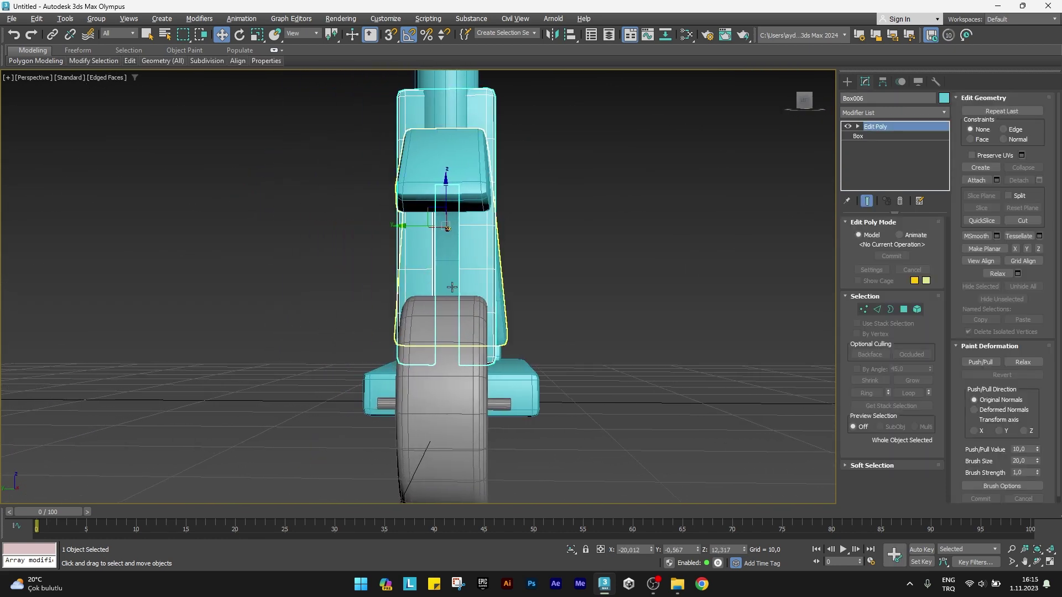
Move each fork leg's vertices outward along X to straddle the wheel.
left_click(863, 309)
middle_click_drag(512, 320, 516, 326, "alt")
left_click_drag(535, 375, 456, 80)
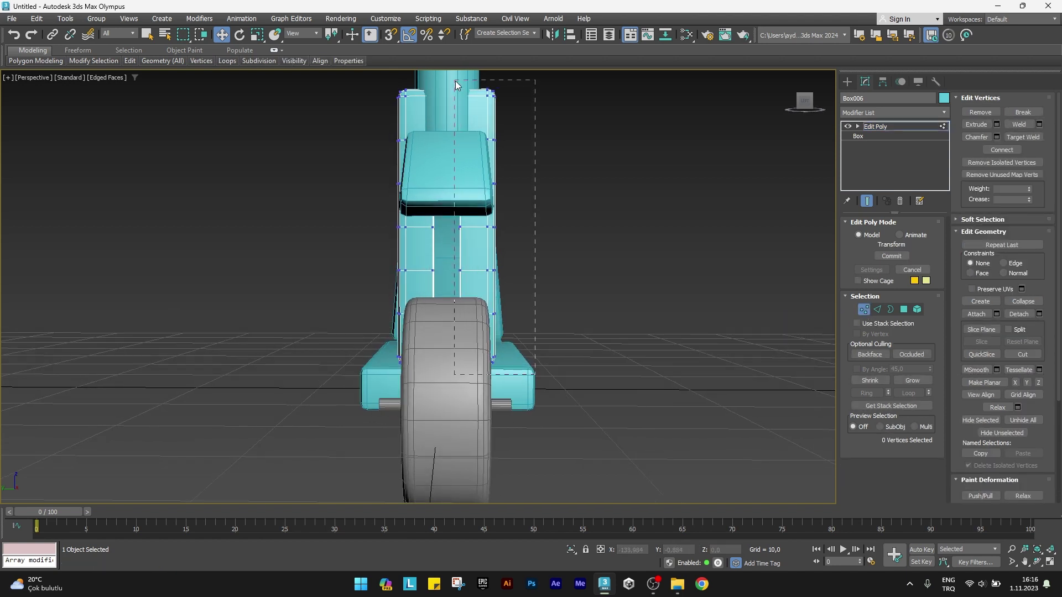
left_click_drag(446, 236, 489, 239)
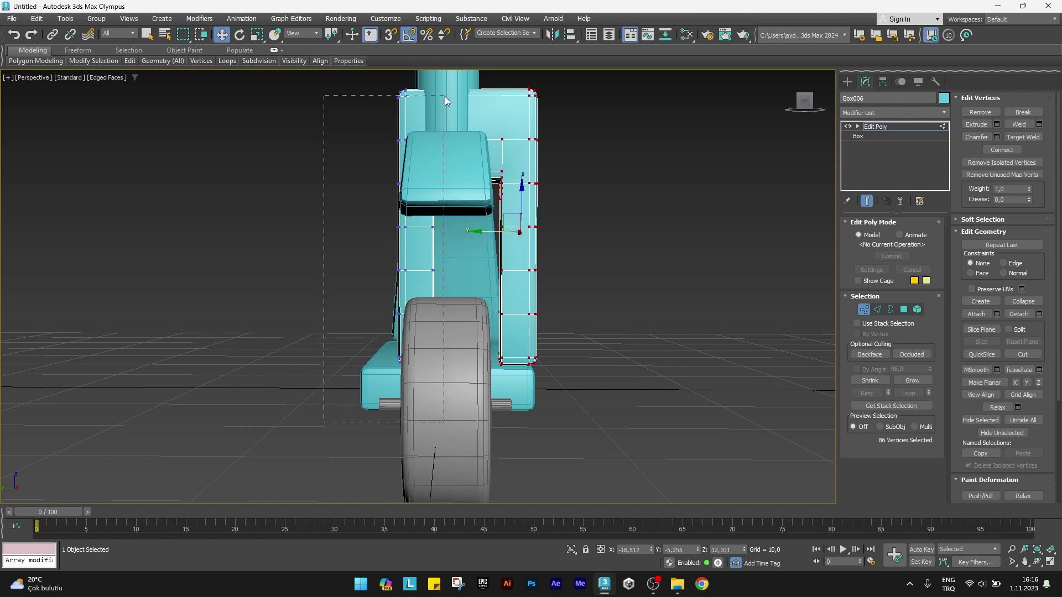
left_click_drag(444, 96, 445, 97)
left_click_drag(392, 229, 353, 229)
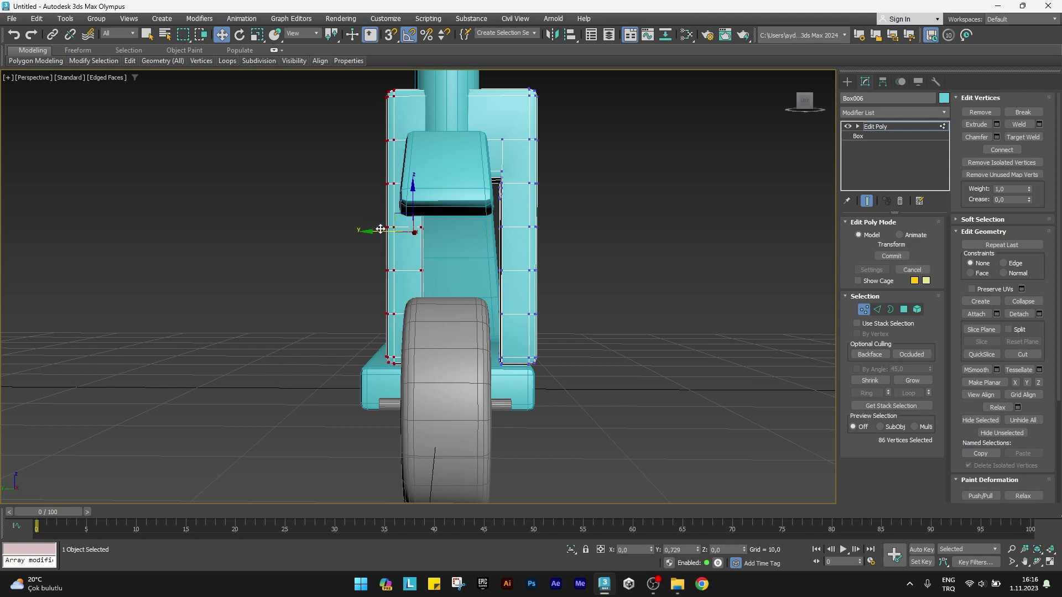
middle_click_drag(443, 257, 478, 281, "alt")
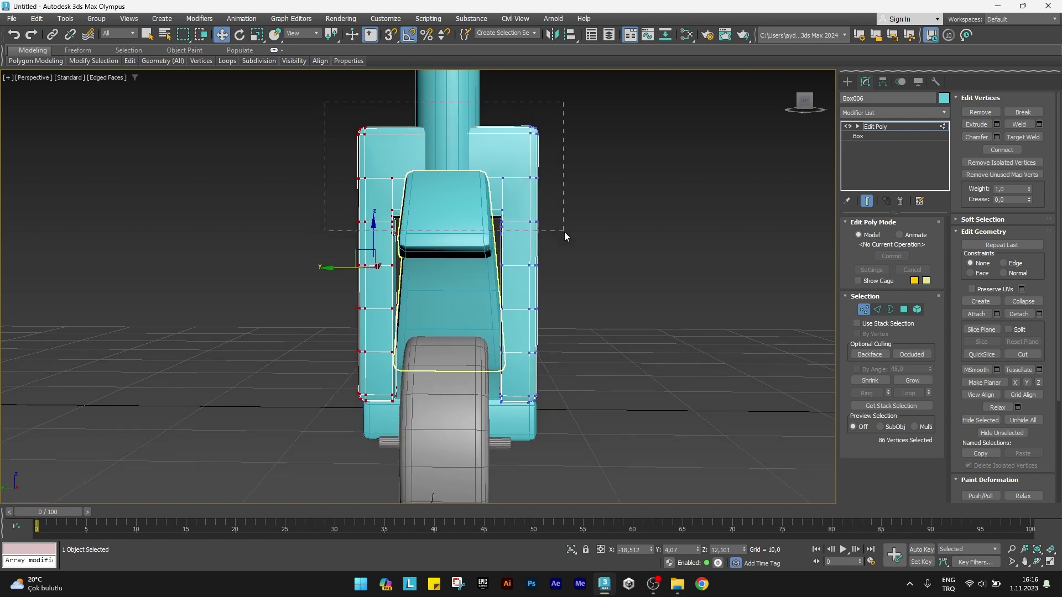
Scale the fork's upper vertex rows and top corners inward toward the column.
left_click_drag(566, 238, 567, 238)
middle_click_drag(566, 238, 486, 234, "alt")
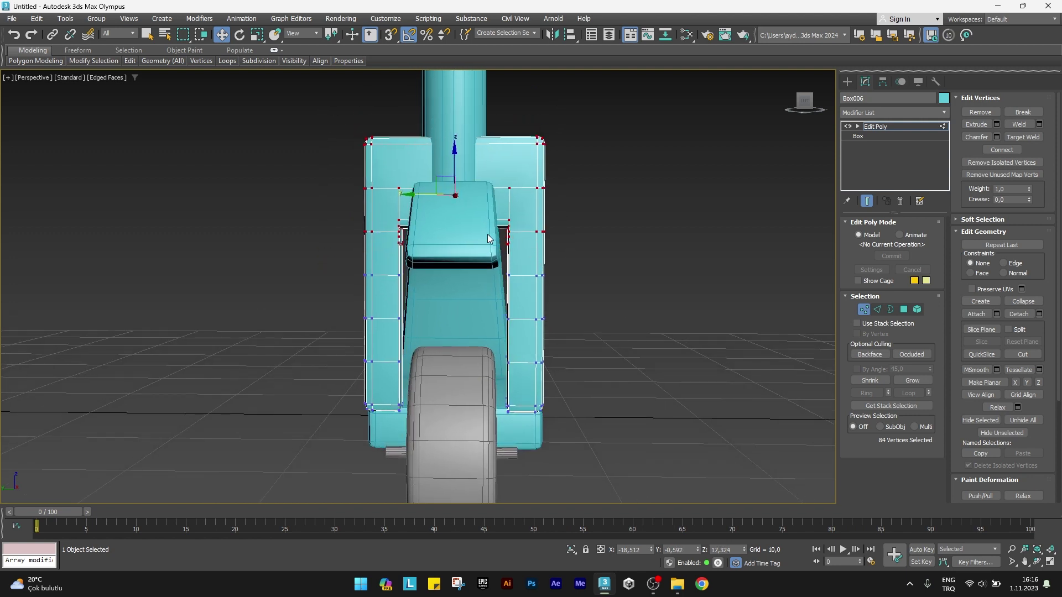
key("r")
left_click_drag(495, 192, 491, 192)
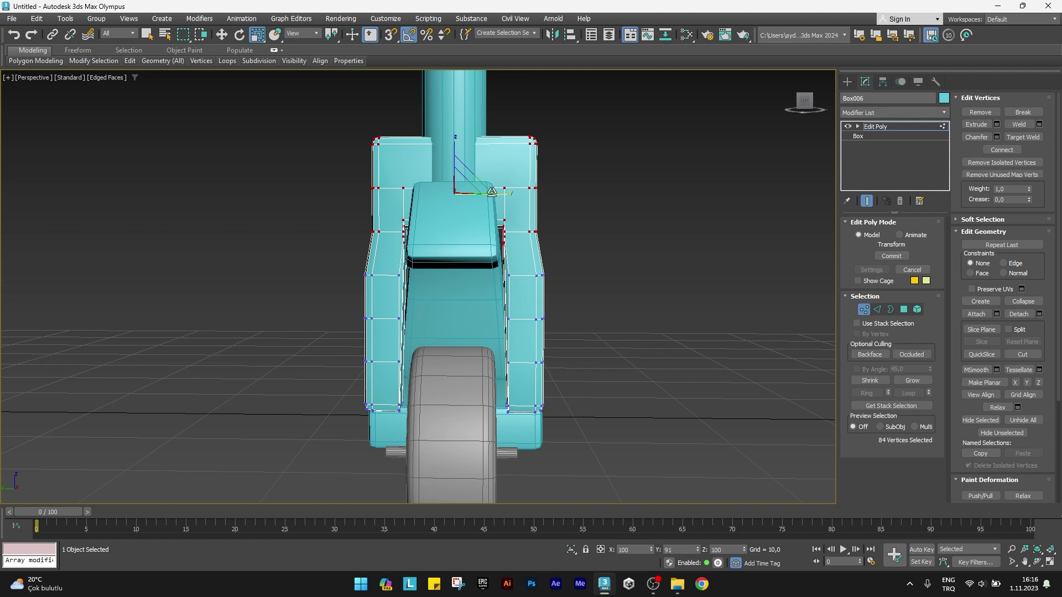
left_click_drag(294, 207, 325, 194)
left_click_drag(555, 118, 555, 118)
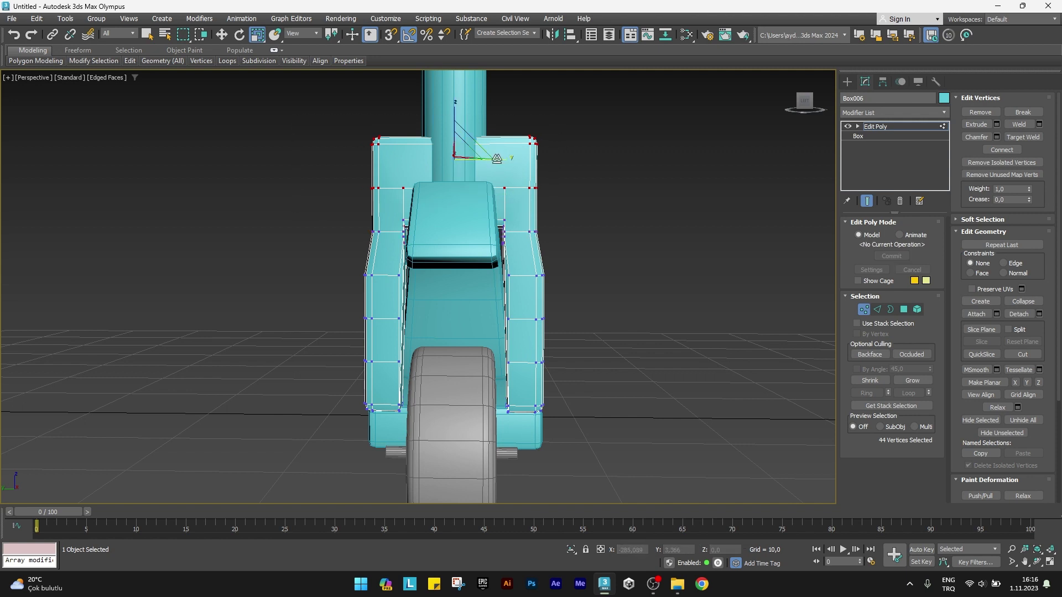
left_click_drag(496, 157, 491, 157)
left_click_drag(569, 167, 570, 167)
left_click_drag(500, 141, 487, 141)
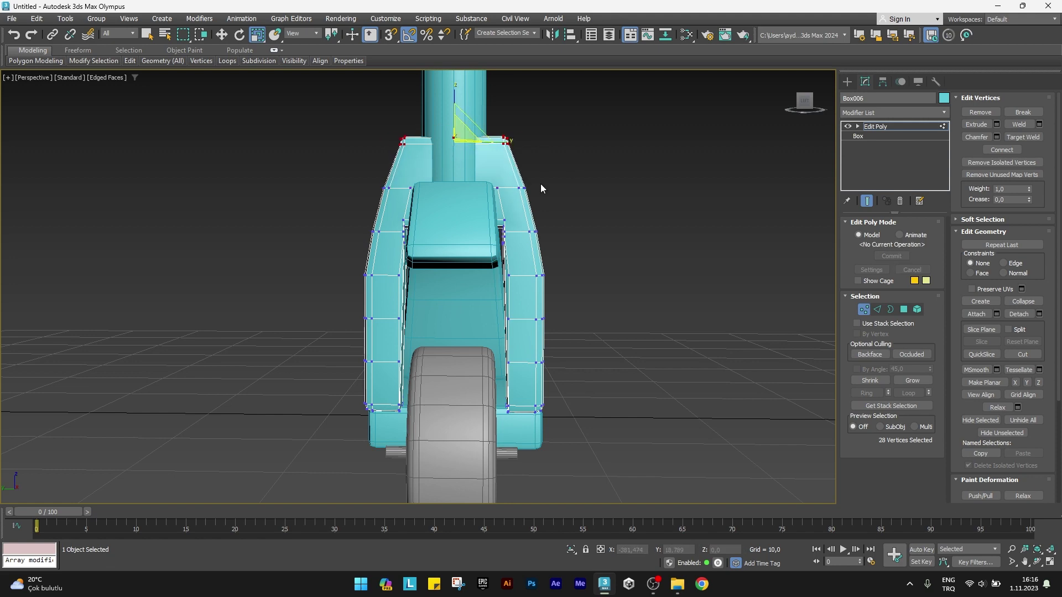
middle_click_drag(541, 187, 774, 300, "alt")
Drag both fork legs' bottom vertices down on Z until they pass the front wheel's axle.
key("w")
left_click(864, 309)
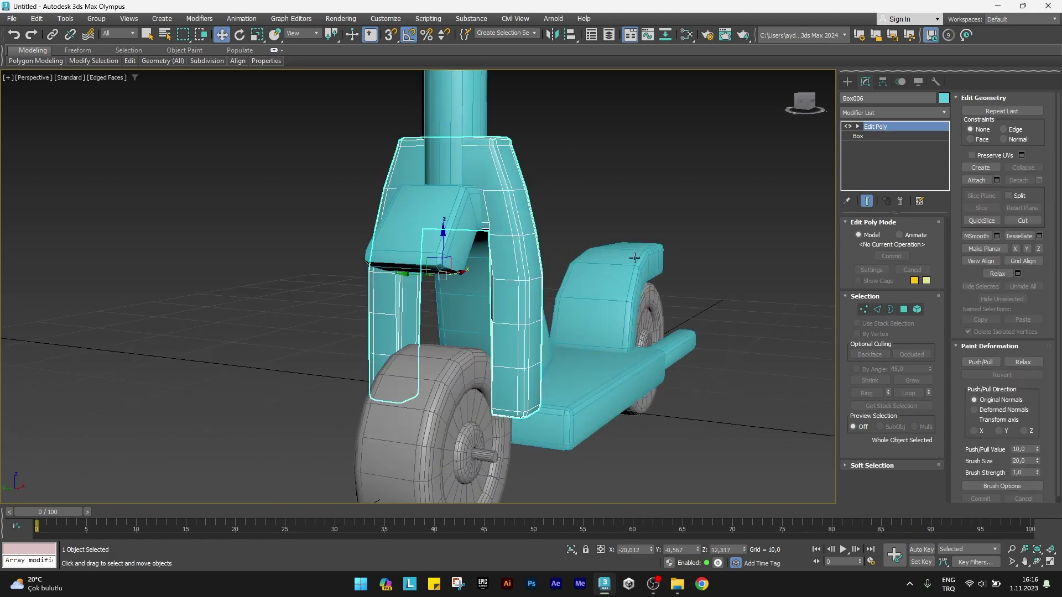
middle_click_drag(553, 298, 409, 296, "alt")
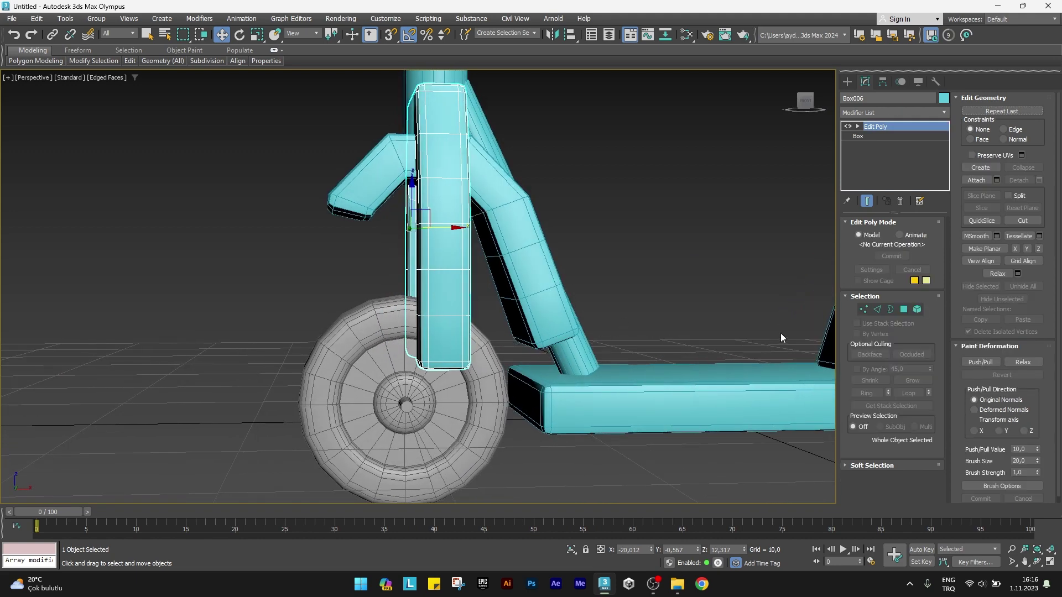
left_click(864, 310)
mouse_move(553, 343)
middle_mouse_down("alt")
mouse_move(524, 364)
mouse_move(519, 391)
middle_mouse_up("alt")
left_click_drag(512, 391, 343, 299, "ctrl")
middle_click_drag(354, 304, 465, 336, "alt")
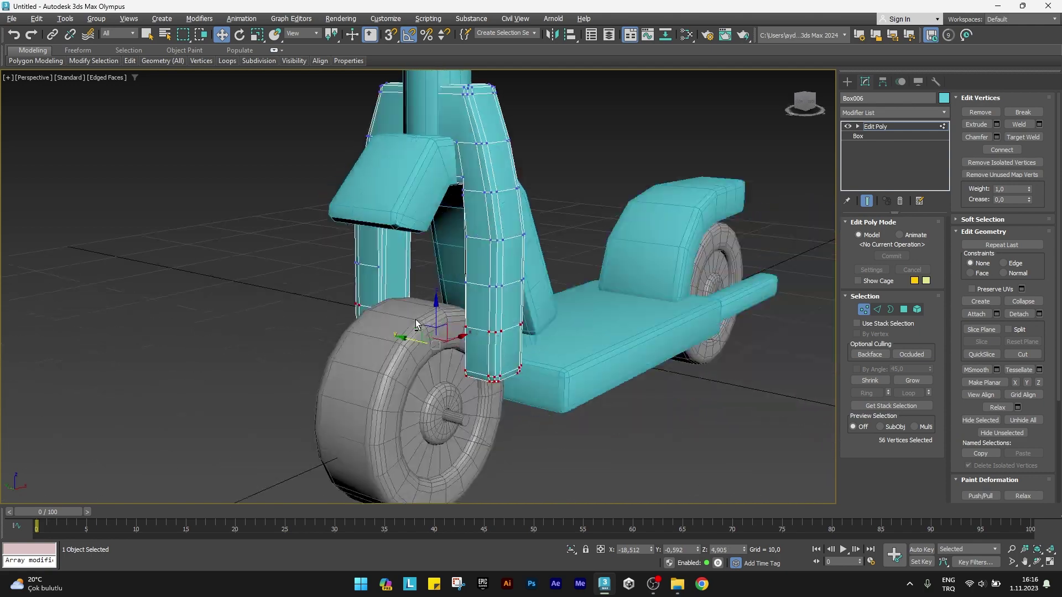
left_click_drag(437, 311, 437, 387)
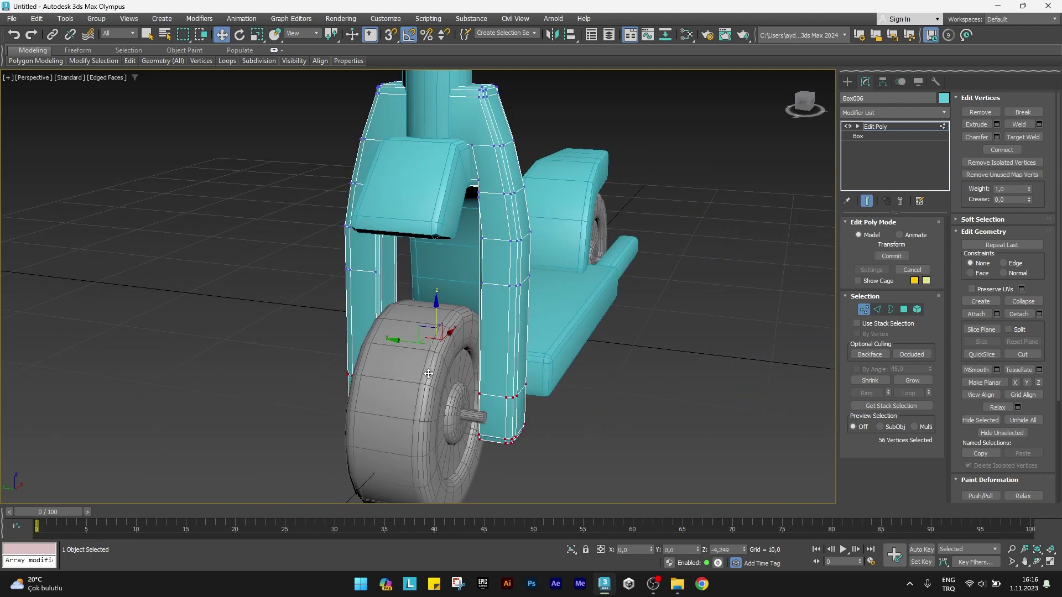
mouse_move(436, 387)
middle_mouse_down("alt")
mouse_move(561, 376)
mouse_move(514, 335)
middle_mouse_up("alt")
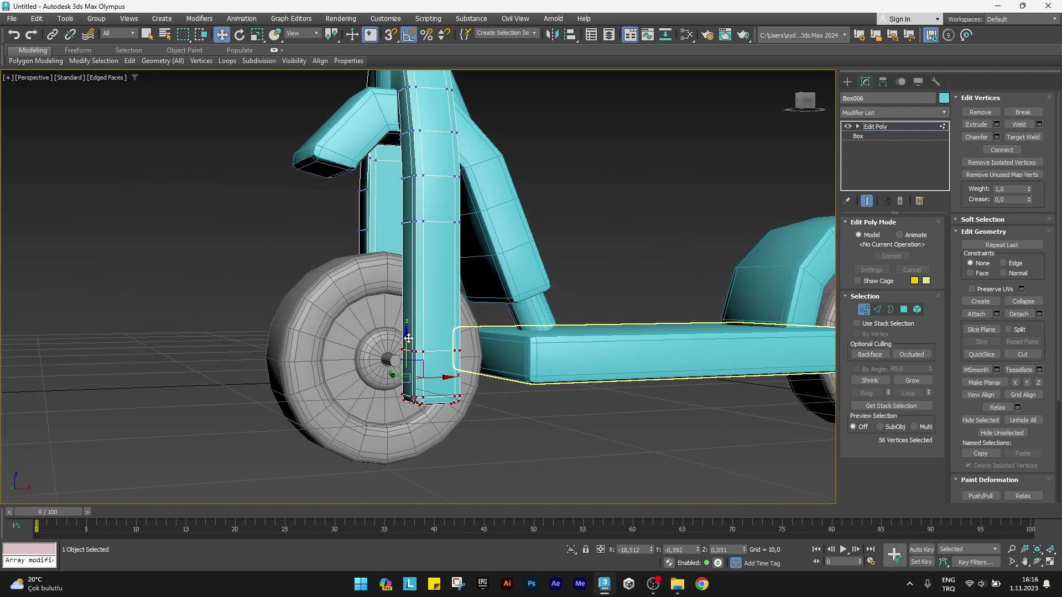
left_click_drag(408, 338, 408, 352)
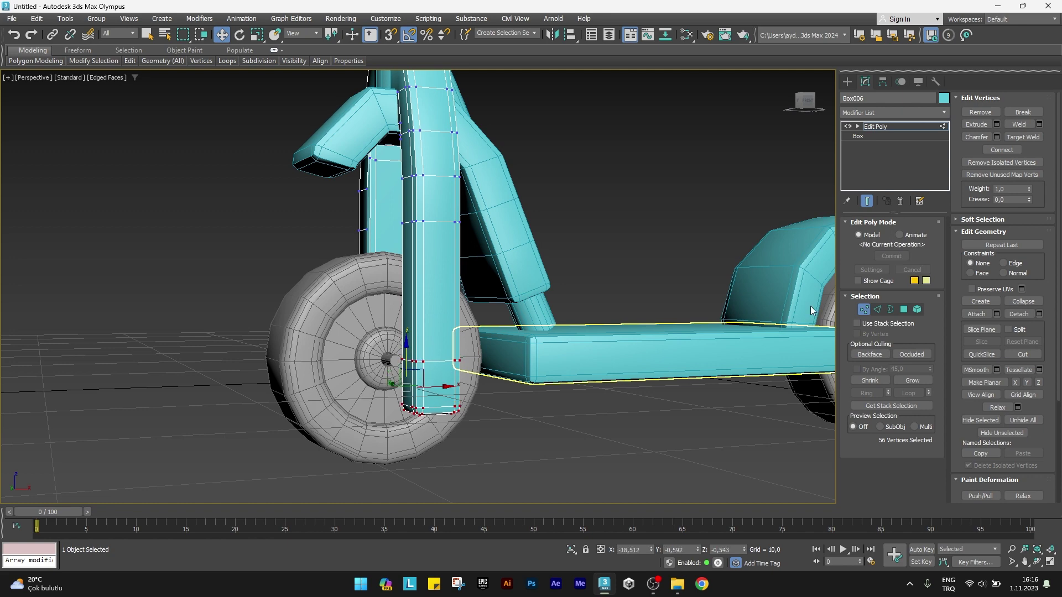
left_click(863, 309)
mouse_move(498, 309)
middle_mouse_down("alt")
mouse_move(454, 354)
mouse_move(453, 337)
mouse_move(437, 326)
middle_mouse_up("alt")
Select the front fender, steering column and handlebar parts and tilt them 5°.
left_click(419, 322, "ctrl")
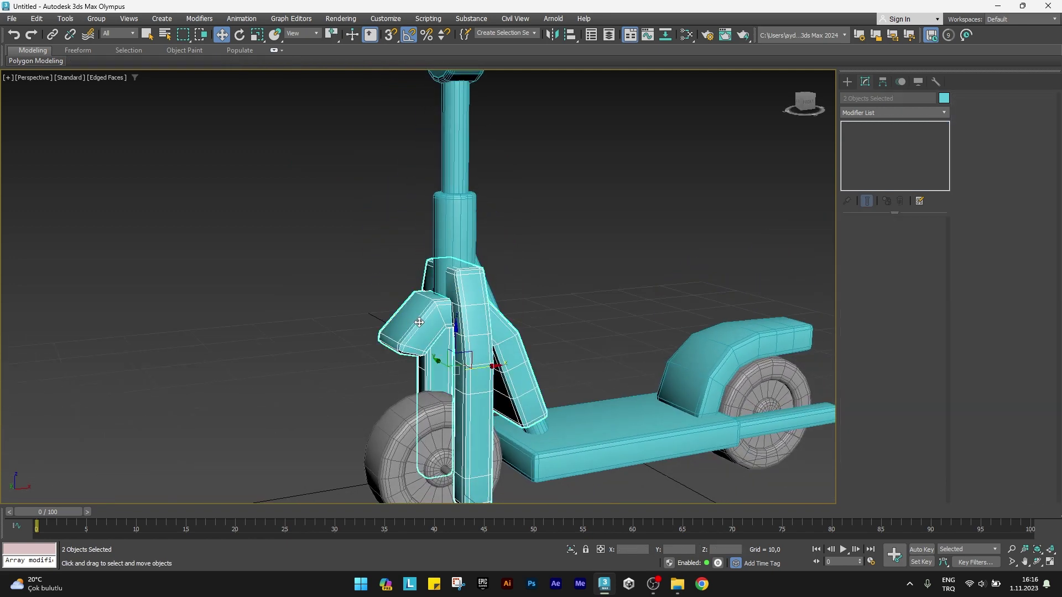
left_click(441, 241, "ctrl")
middle_click_drag(500, 198, 480, 337)
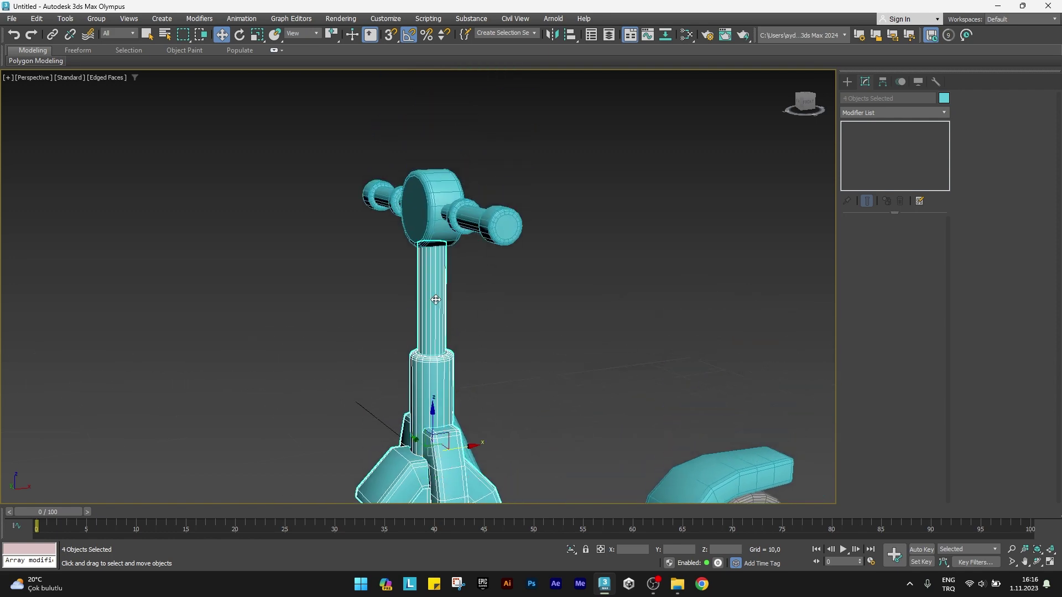
left_click_drag(302, 277, 419, 227, "ctrl")
scroll(447, 344, "down", 5)
mouse_move(447, 343)
middle_mouse_down("alt")
mouse_move(408, 273)
mouse_move(425, 248)
middle_mouse_up("alt")
key("e")
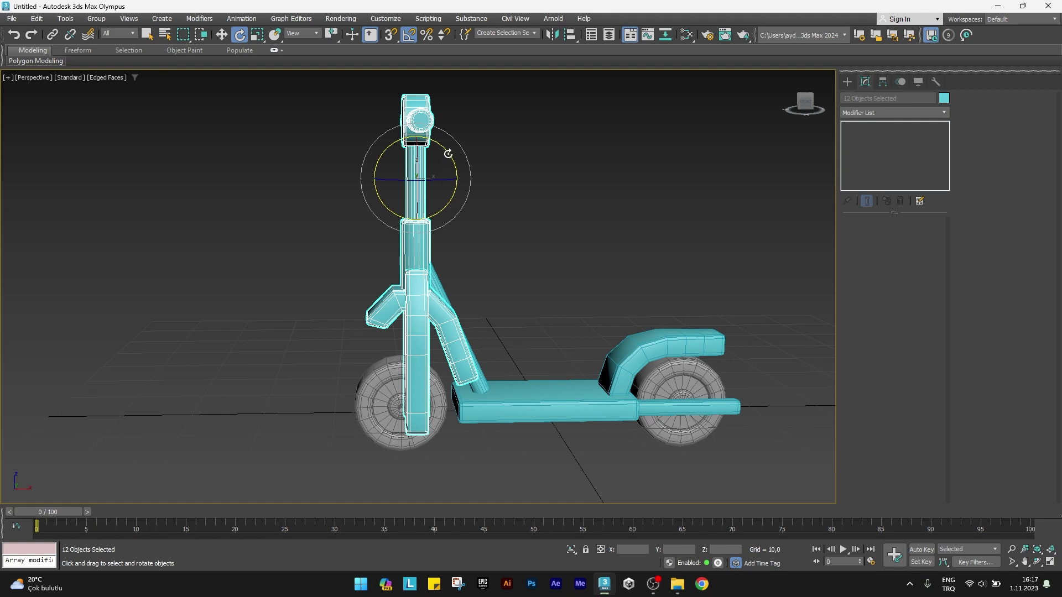
left_click_drag(448, 154, 457, 157)
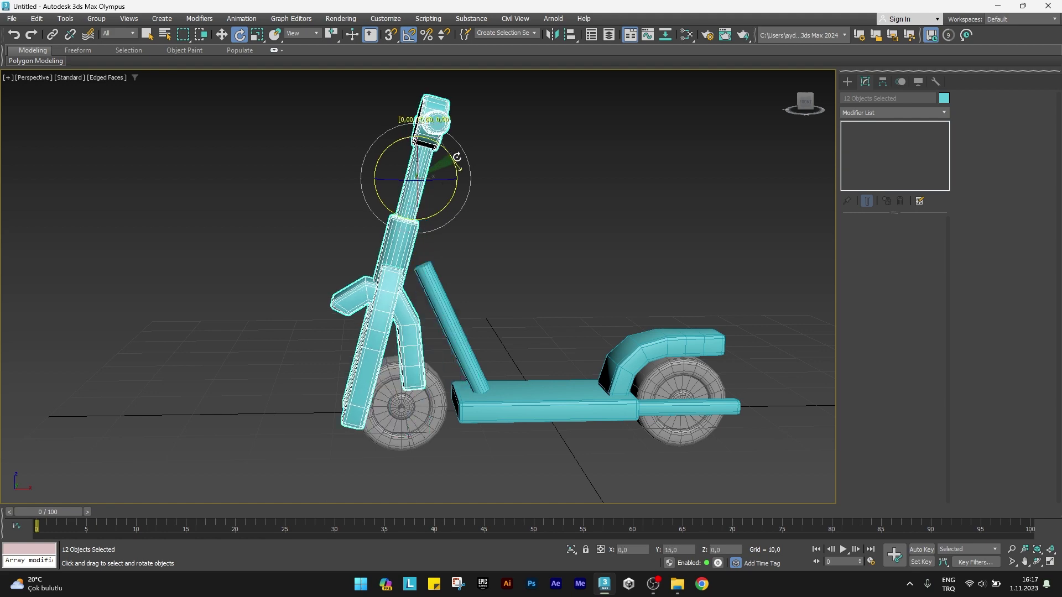
Shift the tilted front assembly along X toward the deck.
key("w")
middle_click_drag(448, 220, 451, 177, "alt")
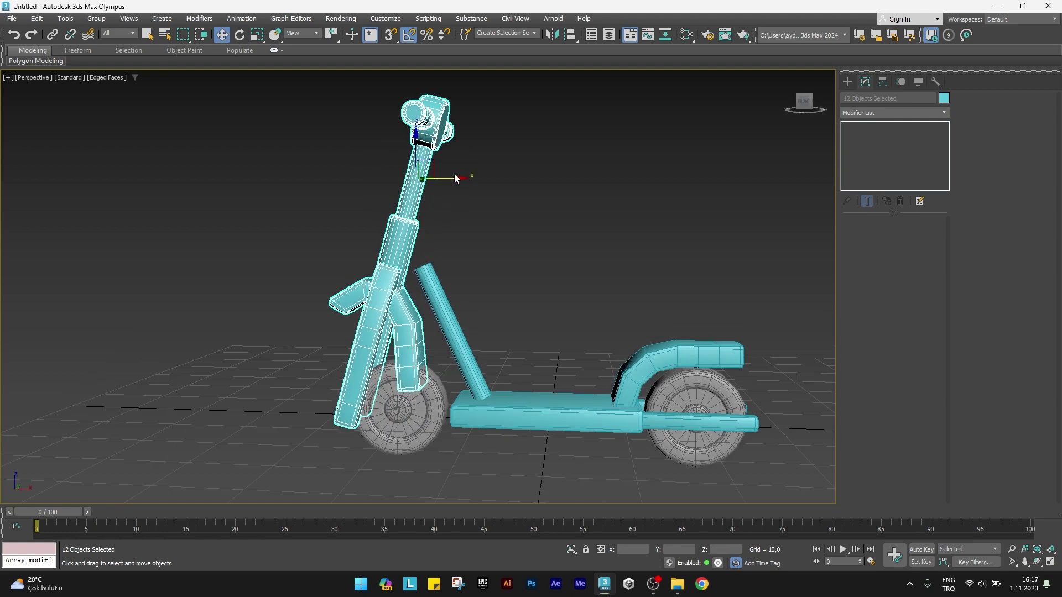
left_click_drag(454, 177, 480, 178)
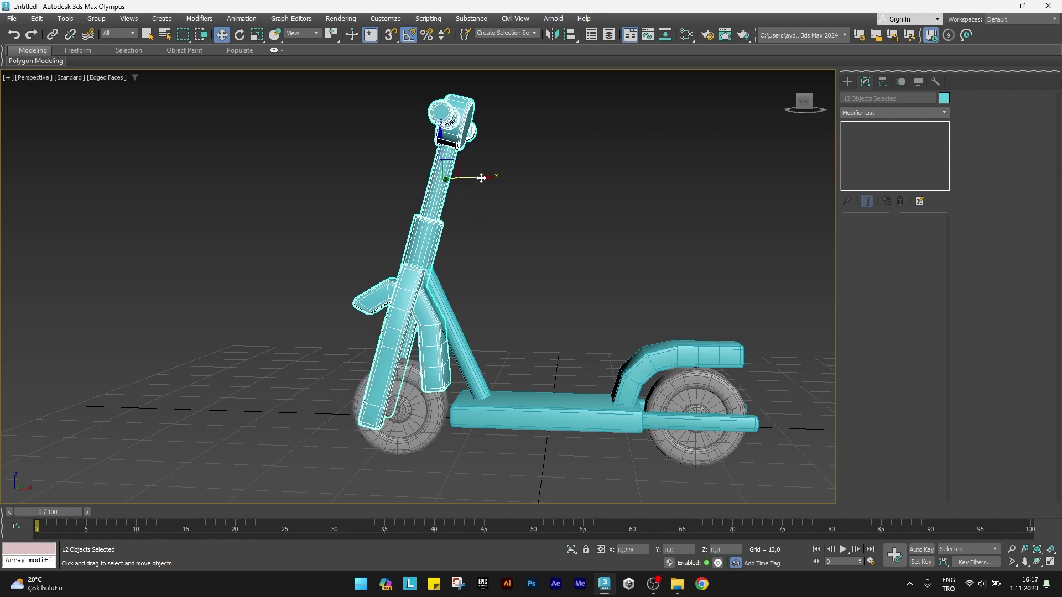
mouse_move(431, 223)
middle_mouse_down("alt")
mouse_move(423, 326)
mouse_move(405, 326)
mouse_move(430, 325)
middle_mouse_up("alt")
scroll(423, 326, "up", 3)
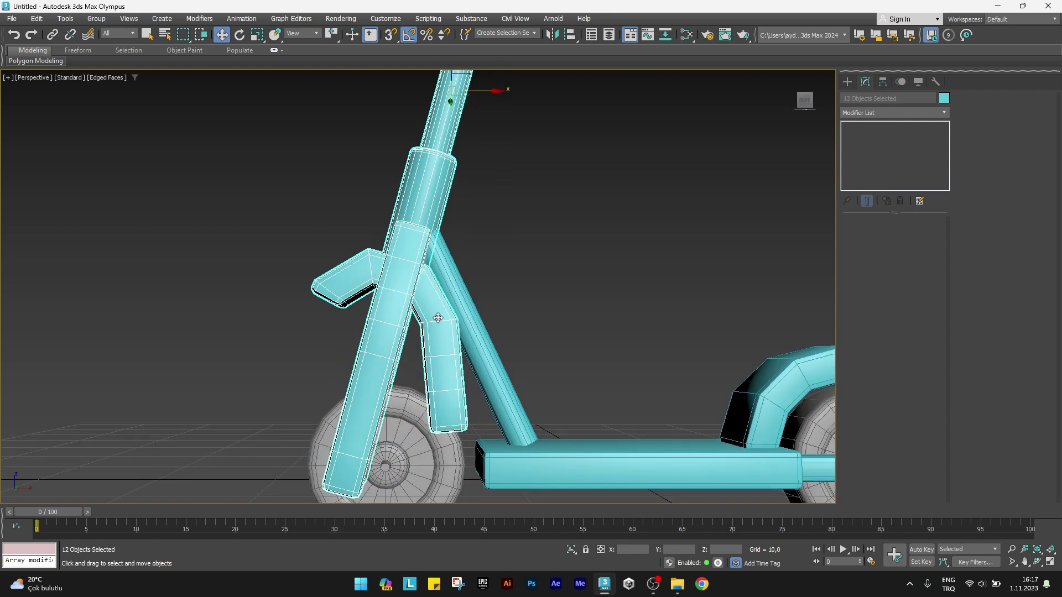
Lower the bent front fender piece Box005.
left_click(437, 318)
left_click_drag(420, 287, 422, 307)
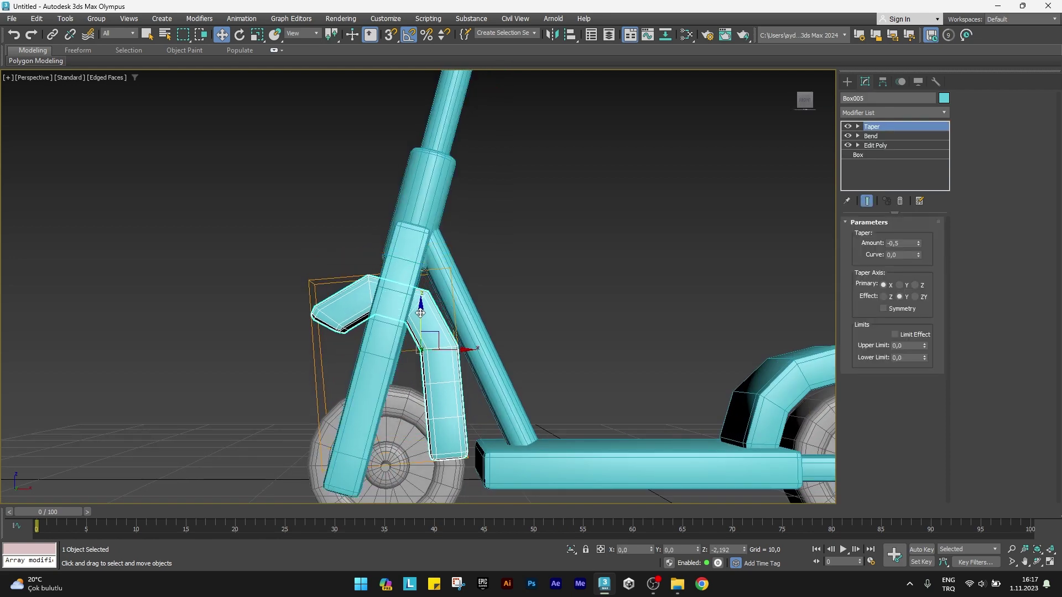
scroll(429, 399, "down", 3)
left_click(411, 286, "ctrl")
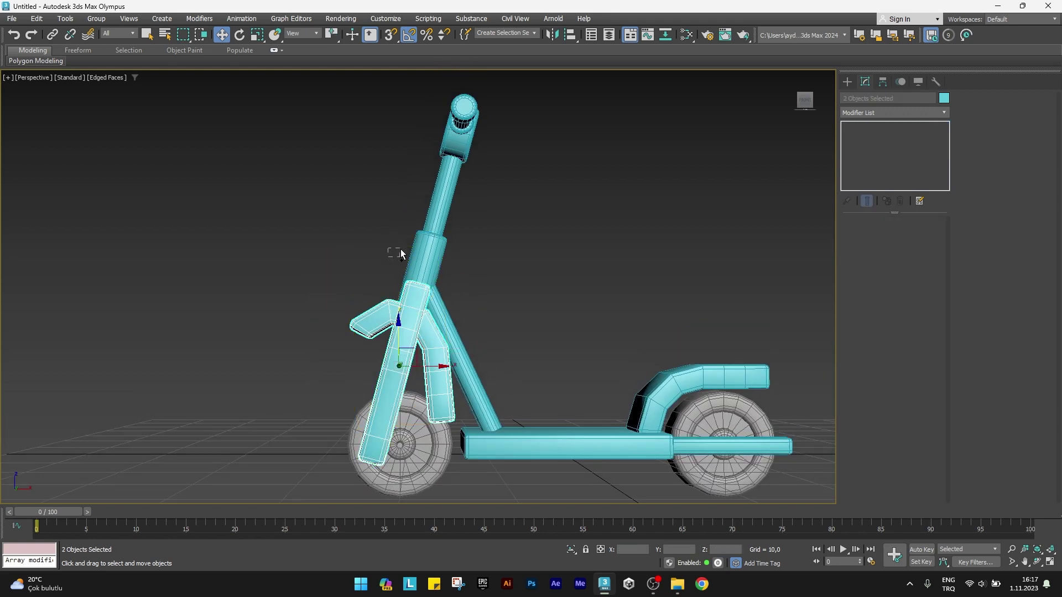
Move the steering column parts toward the deck and slightly re-angle support rod Cylinder003.
left_click_drag(536, 88, 536, 88, "ctrl")
left_click_drag(479, 190, 500, 192)
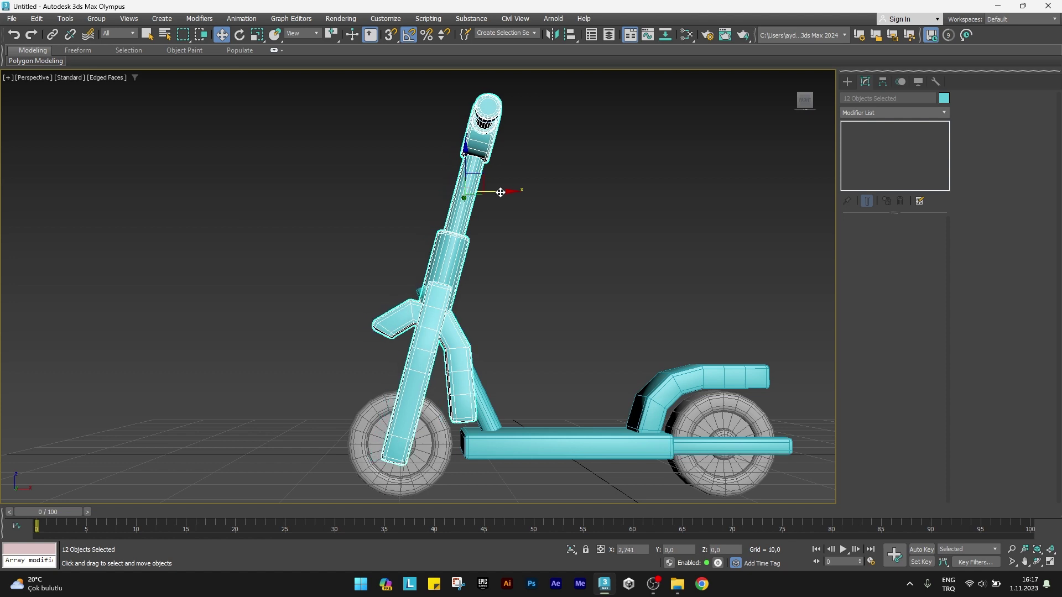
left_click(477, 395)
key("e")
key("w")
mouse_move(502, 389)
left_mouse_down()
mouse_move(530, 431)
mouse_move(504, 410)
left_mouse_up()
scroll(530, 432, "up", 1)
scroll(514, 415, "up", 2)
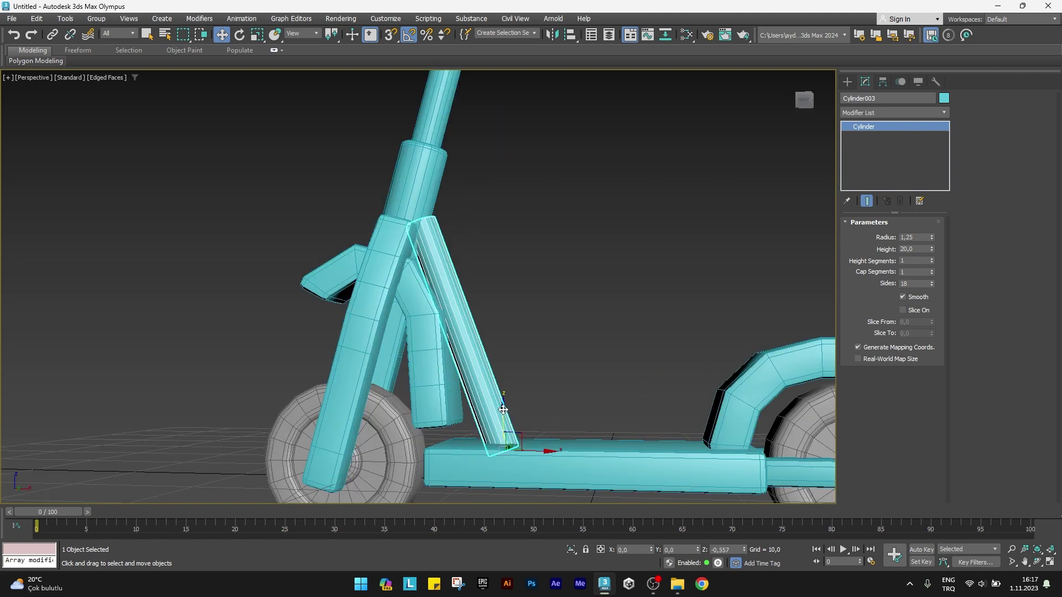
middle_click_drag(503, 410, 443, 354, "alt")
Lower front fender Box005 and tilt it about -15° over the front wheel.
left_click(428, 334)
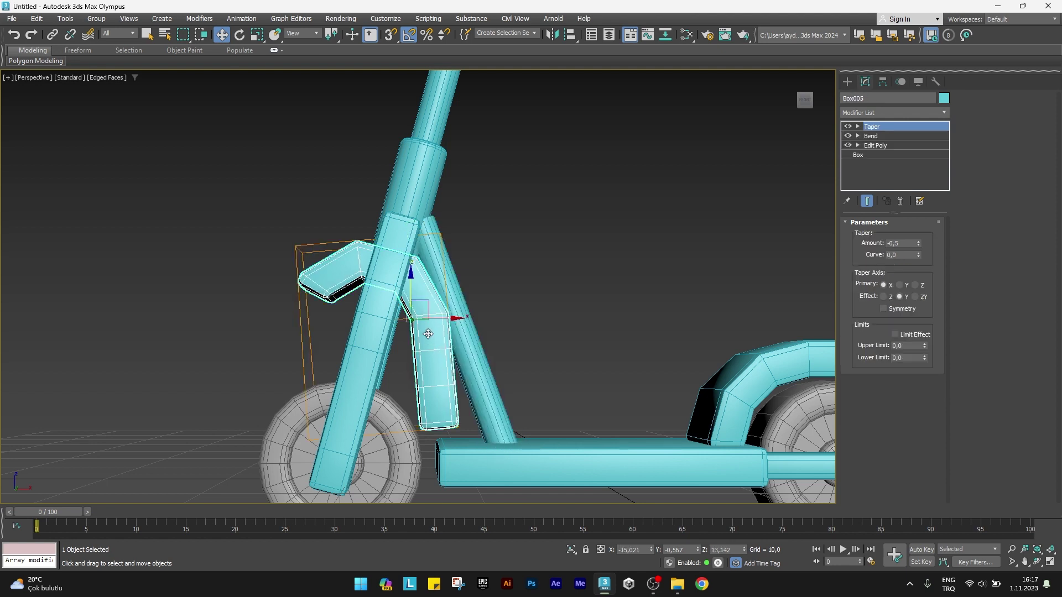
mouse_move(411, 280)
left_mouse_down()
mouse_move(407, 301)
mouse_move(435, 306)
mouse_move(440, 337)
left_mouse_up()
key("e")
key("w")
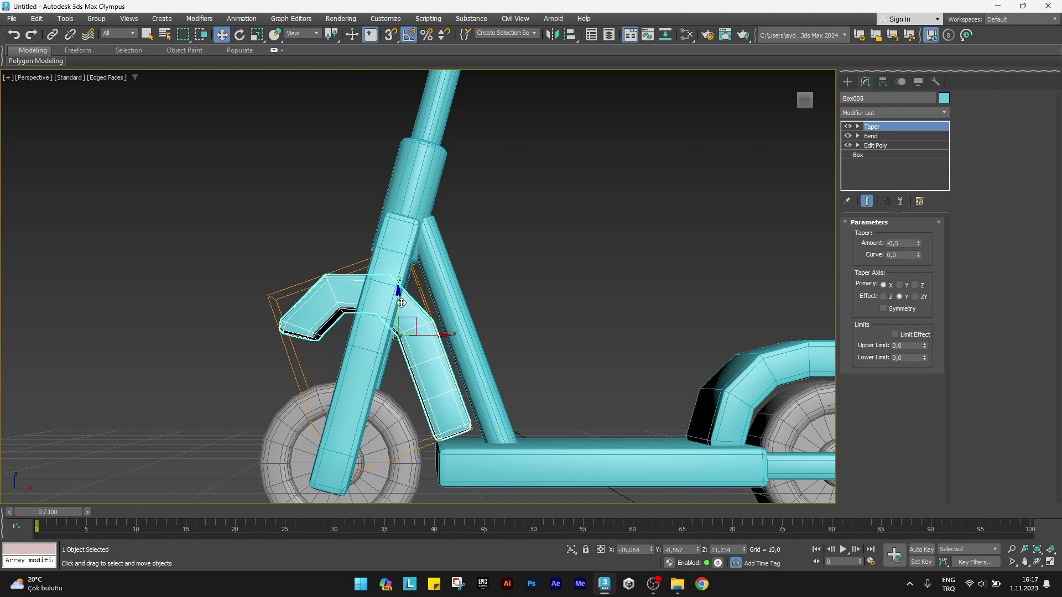
mouse_move(401, 303)
middle_mouse_down("alt")
mouse_move(412, 316)
mouse_move(391, 292)
middle_mouse_up("alt")
left_click_drag(392, 292, 390, 296)
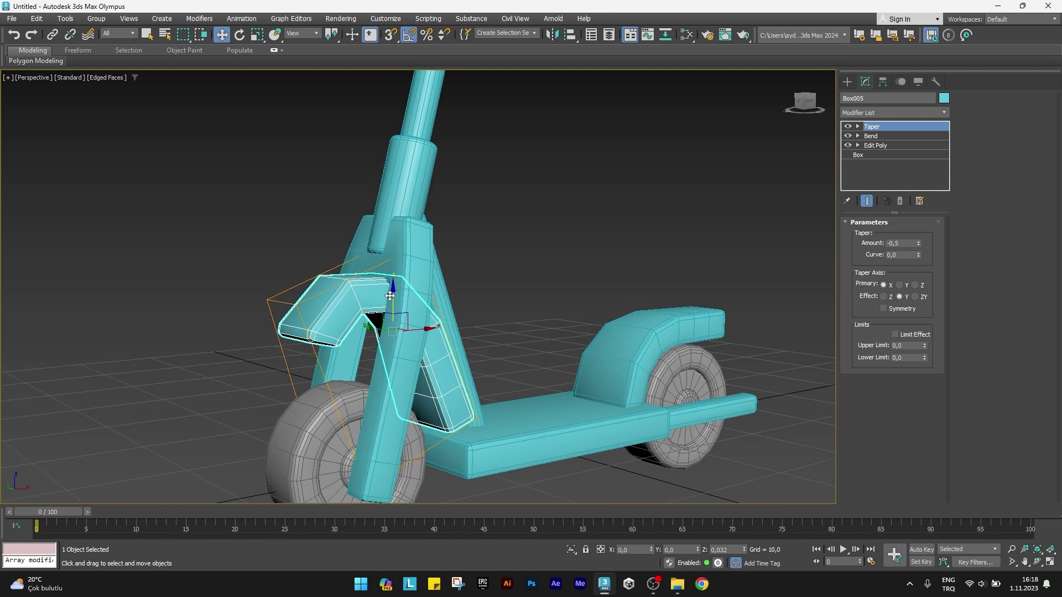
left_click(522, 248)
mouse_move(523, 248)
middle_mouse_down("alt")
mouse_move(398, 222)
mouse_move(360, 254)
mouse_move(359, 278)
middle_mouse_up("alt")
left_click(390, 232)
scroll(372, 236, "down", 3)
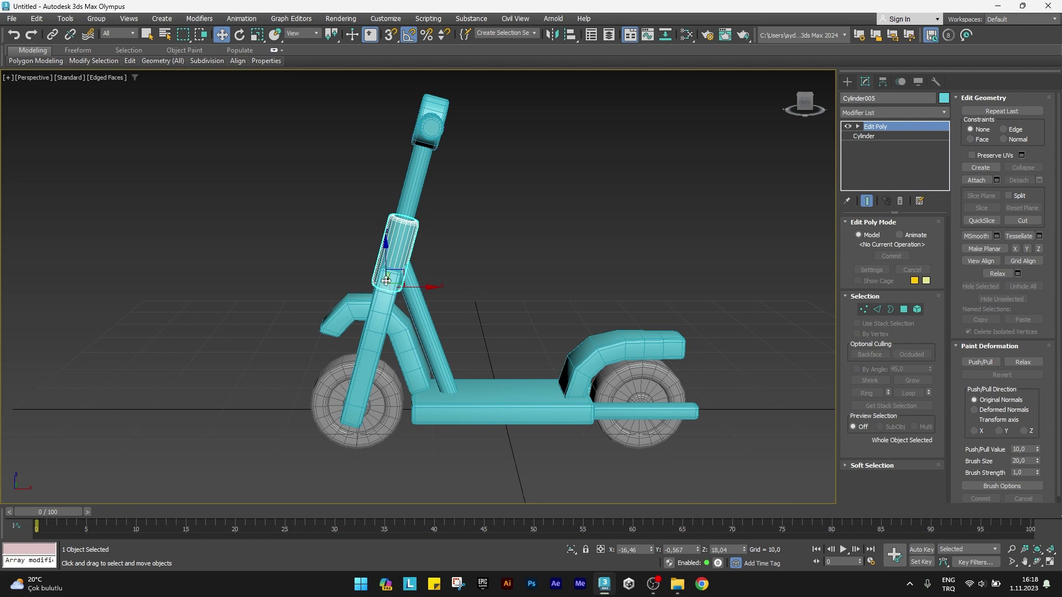
Set collar Cylinder005 Height to 12.6 and slide it down the column.
scroll(473, 288, "up", 2)
left_click(863, 136)
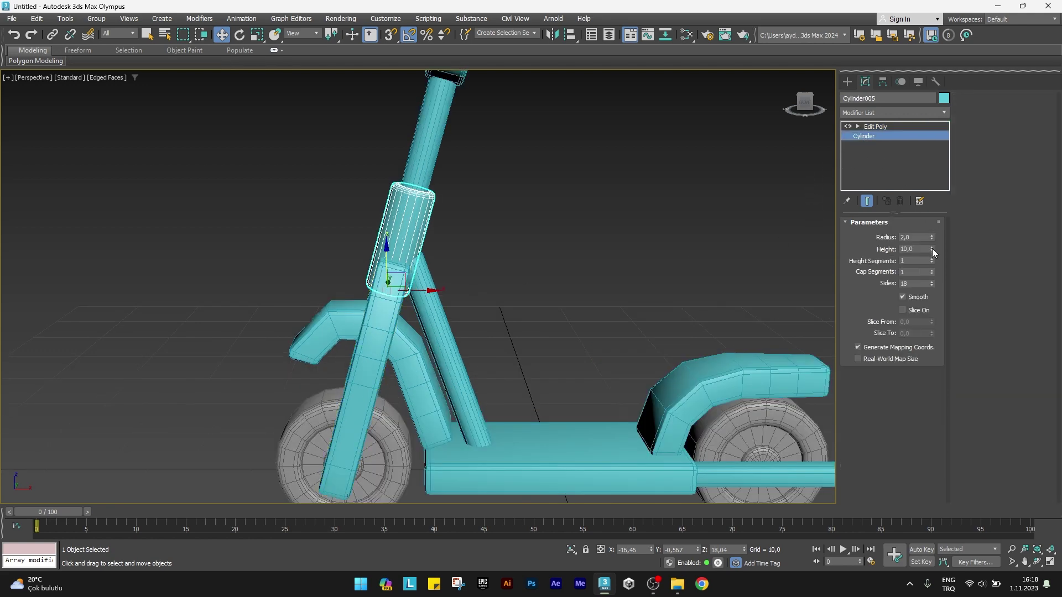
left_click_drag(931, 249, 932, 233)
scroll(396, 279, "up", 2)
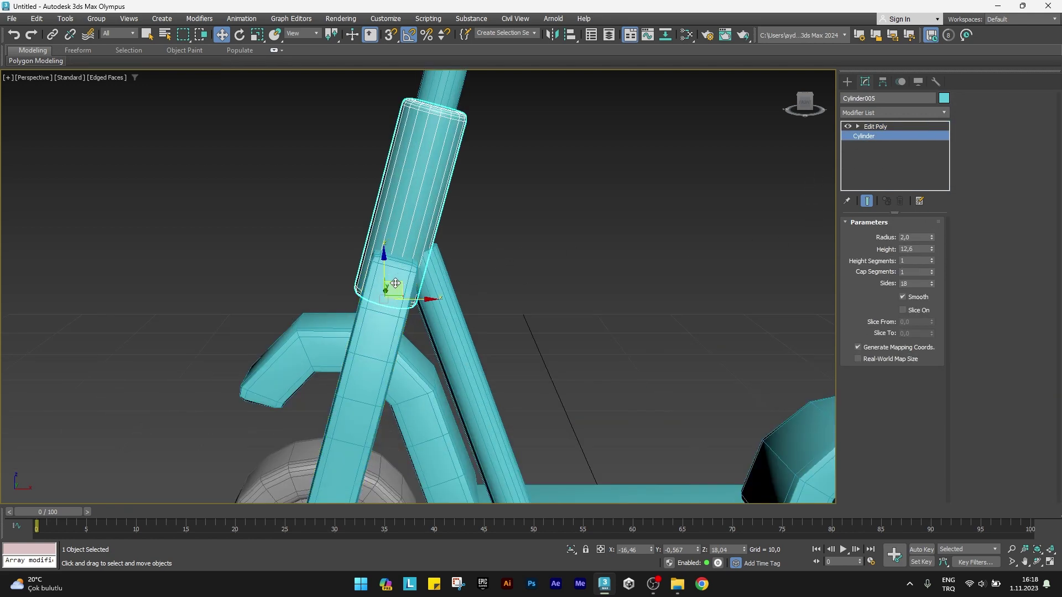
left_click_drag(394, 284, 380, 317)
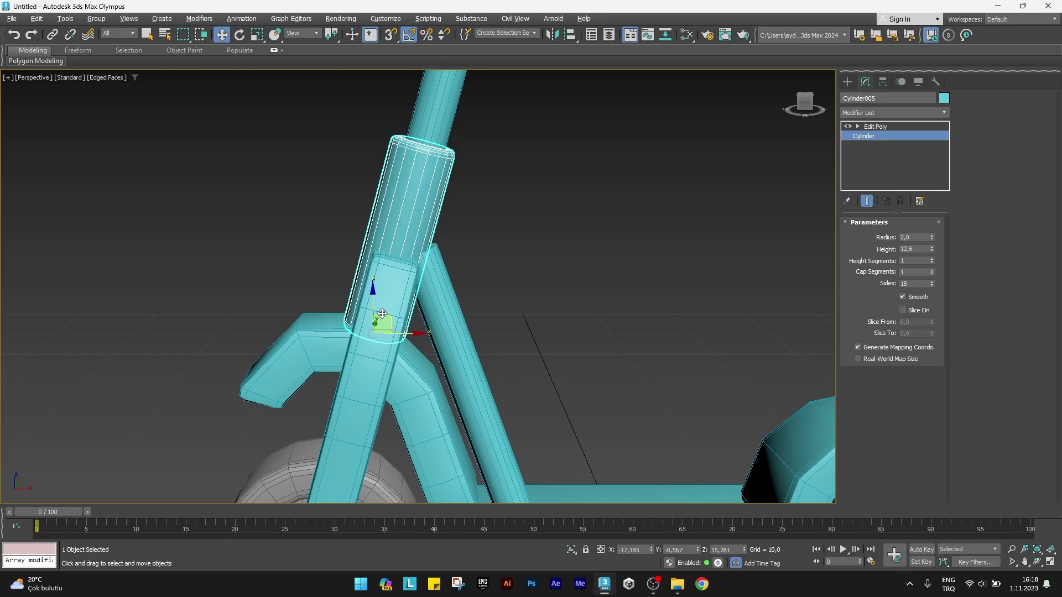
scroll(376, 315, "down", 3)
scroll(372, 315, "up", 3)
scroll(373, 315, "down", 3)
Lengthen support rod Cylinder003 to Height 22.4 so it meets the deck.
left_click(420, 310)
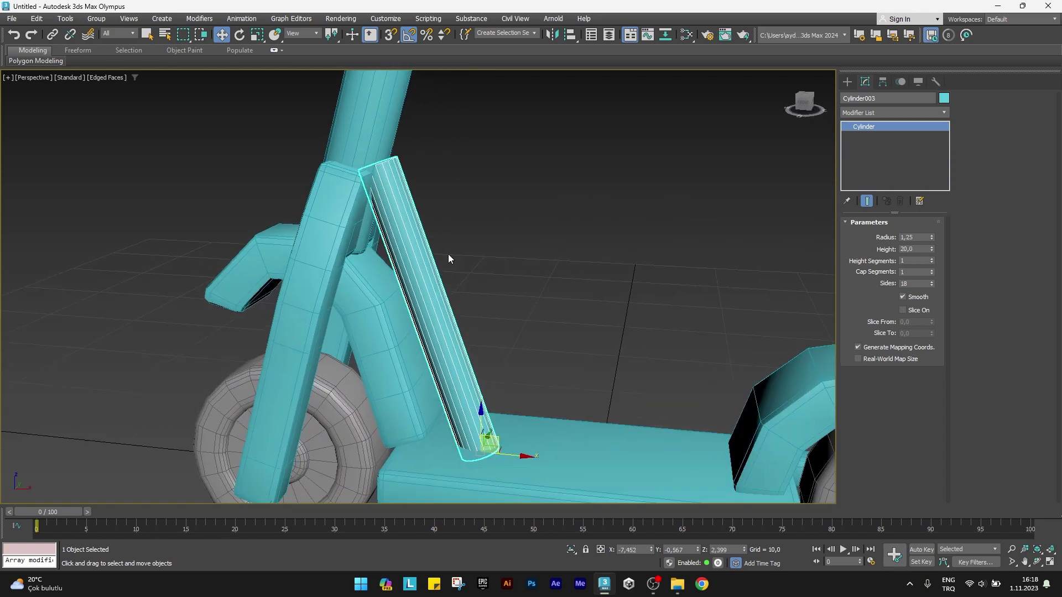
middle_click_drag(447, 254, 511, 463, "alt")
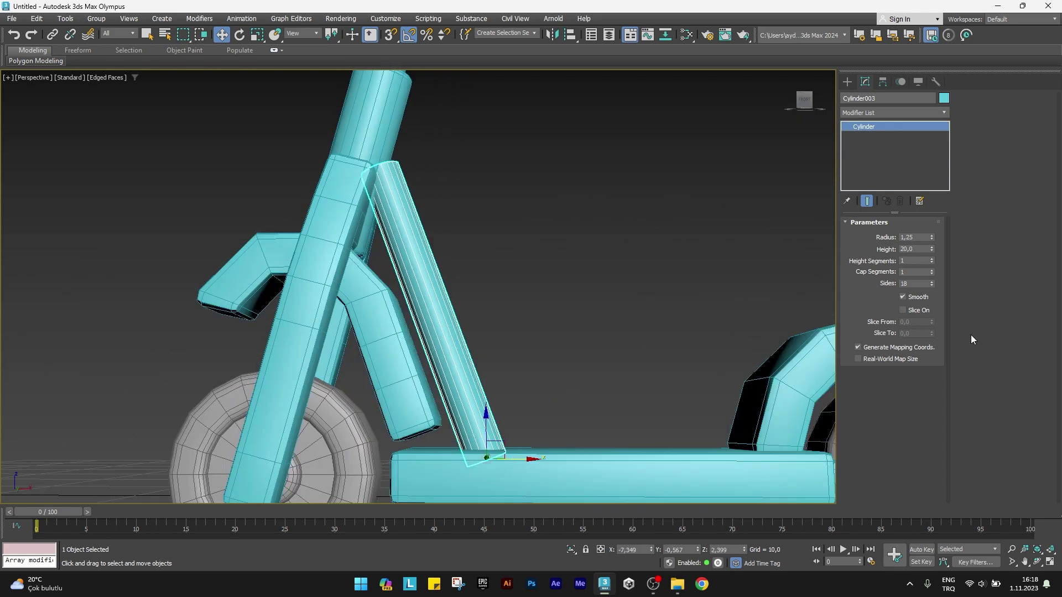
left_click_drag(931, 249, 932, 242)
scroll(368, 337, "down", 3)
Clear the selection and show the scooter with Default Shading (F4).
mouse_move(367, 337)
middle_mouse_down("alt")
mouse_move(320, 266)
mouse_move(468, 359)
mouse_move(496, 352)
mouse_move(389, 366)
mouse_move(463, 280)
middle_mouse_up("alt")
left_click(320, 266)
left_click(496, 352)
scroll(389, 366, "down", 1)
scroll(390, 366, "down", 3)
key("F4")
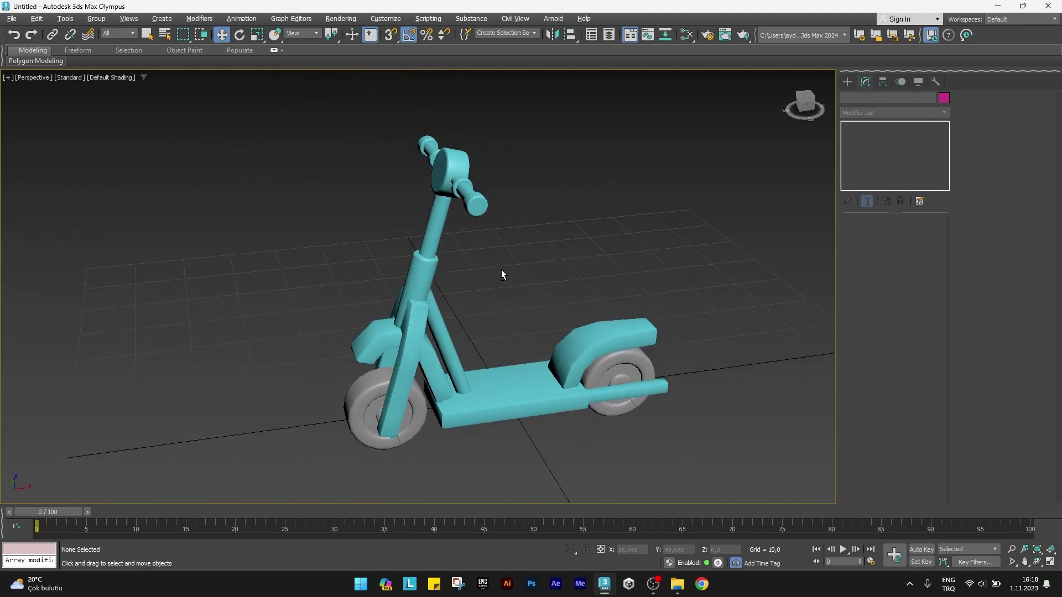